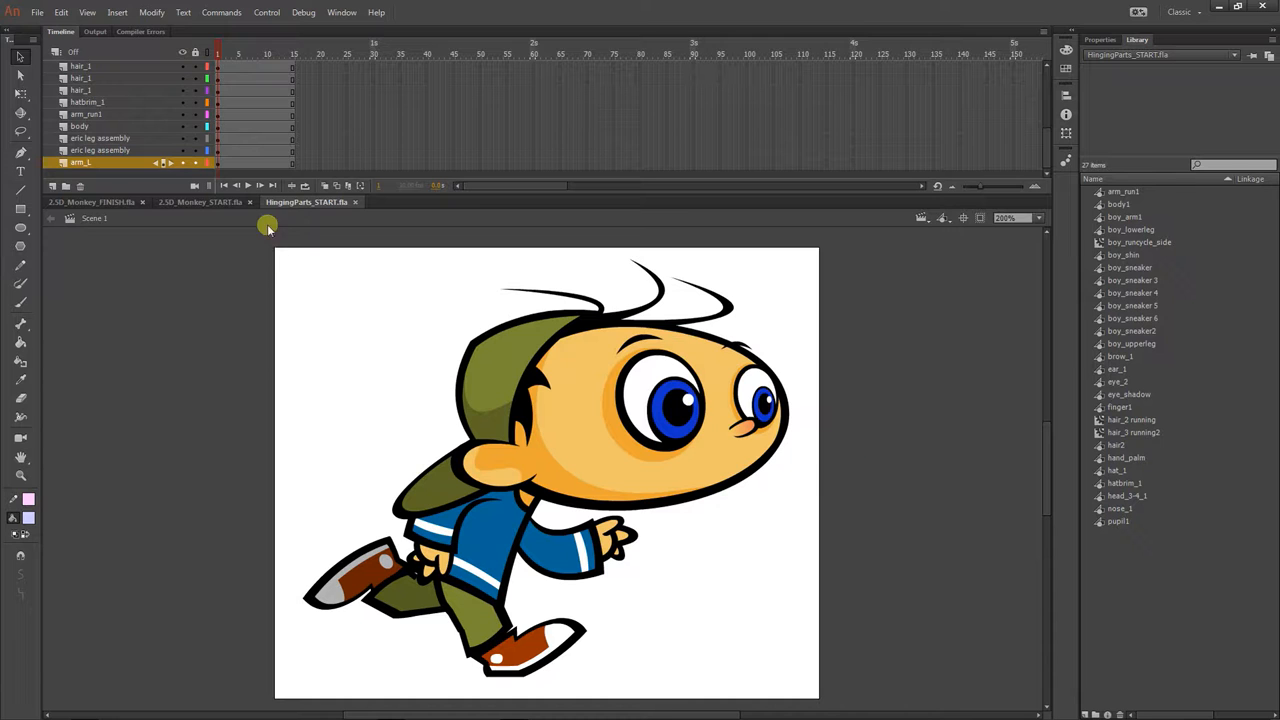
Step: Look at the 2.5D_Monkey_START.fla document and return to HingingParts_START.fla
{"action": "left_click", "coordinate": [218, 203]}
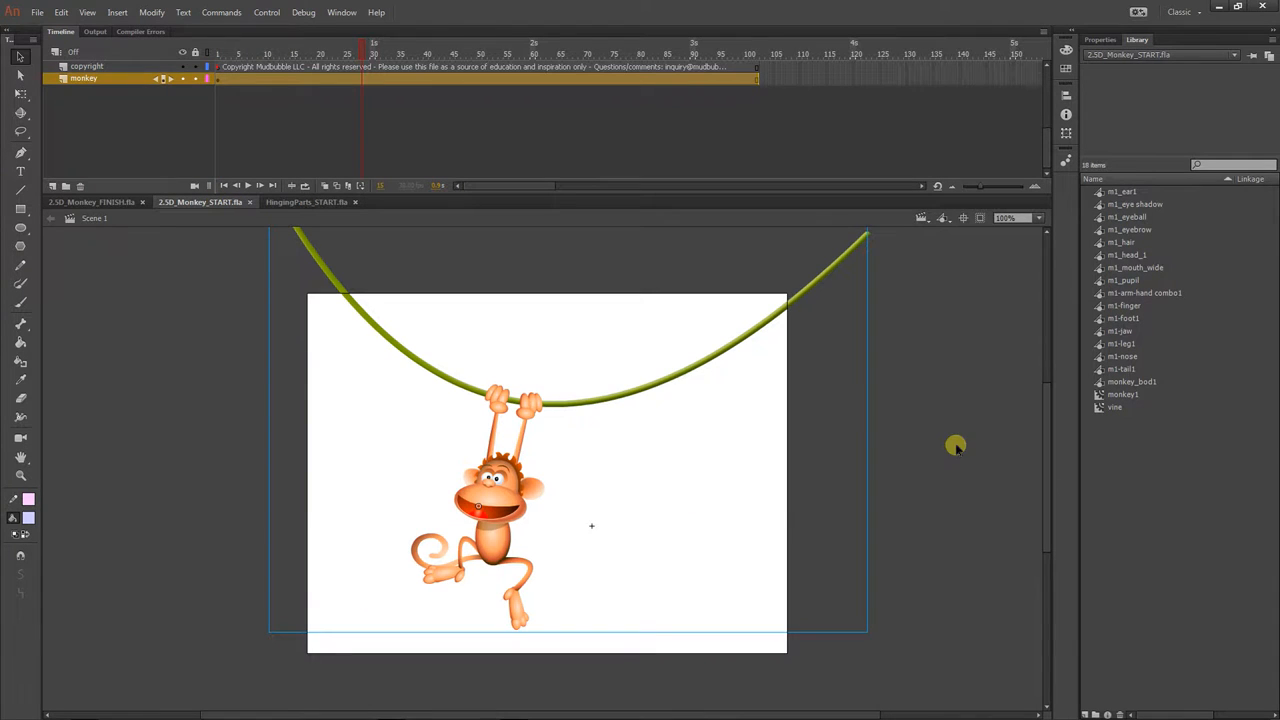
{"action": "left_click", "coordinate": [337, 204]}
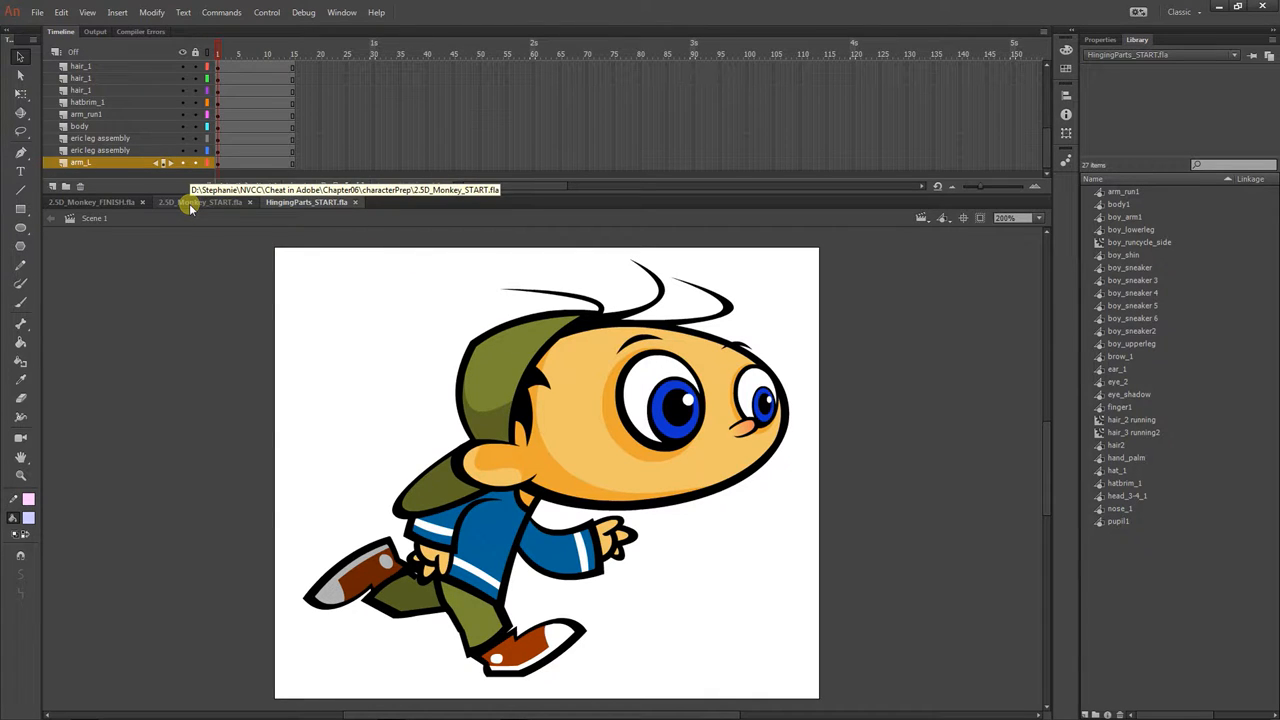
Step: Examine the outline anchor points inside the head symbol, and the head's transformation point back in Scene 1
{"action": "left_click", "coordinate": [716, 470]}
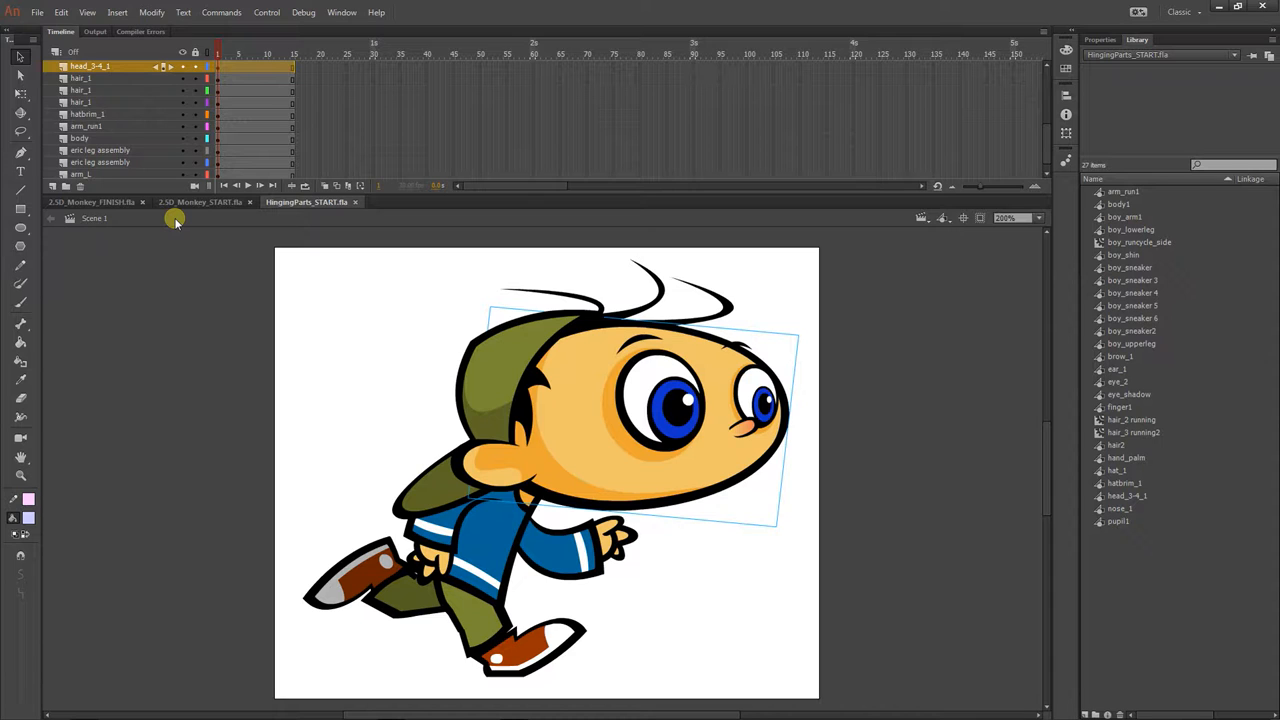
{"action": "left_click", "coordinate": [19, 77]}
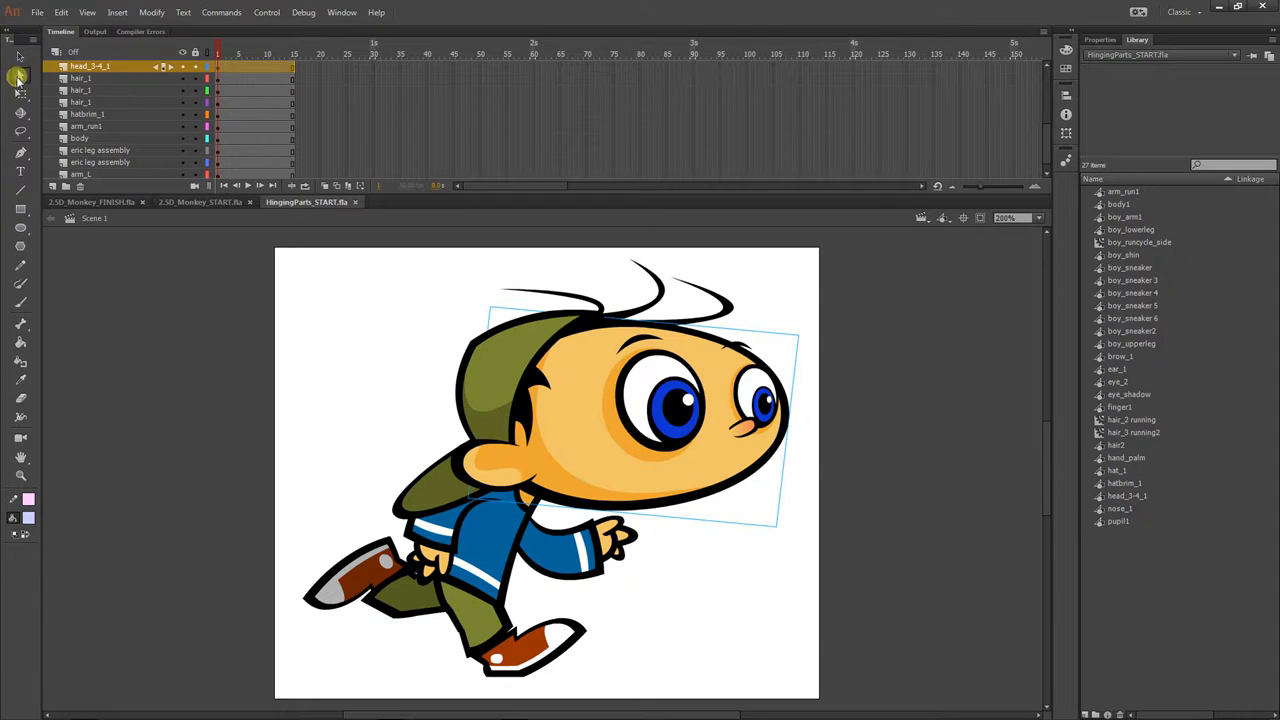
{"action": "key", "text": "v"}
{"action": "double_click", "coordinate": [723, 490]}
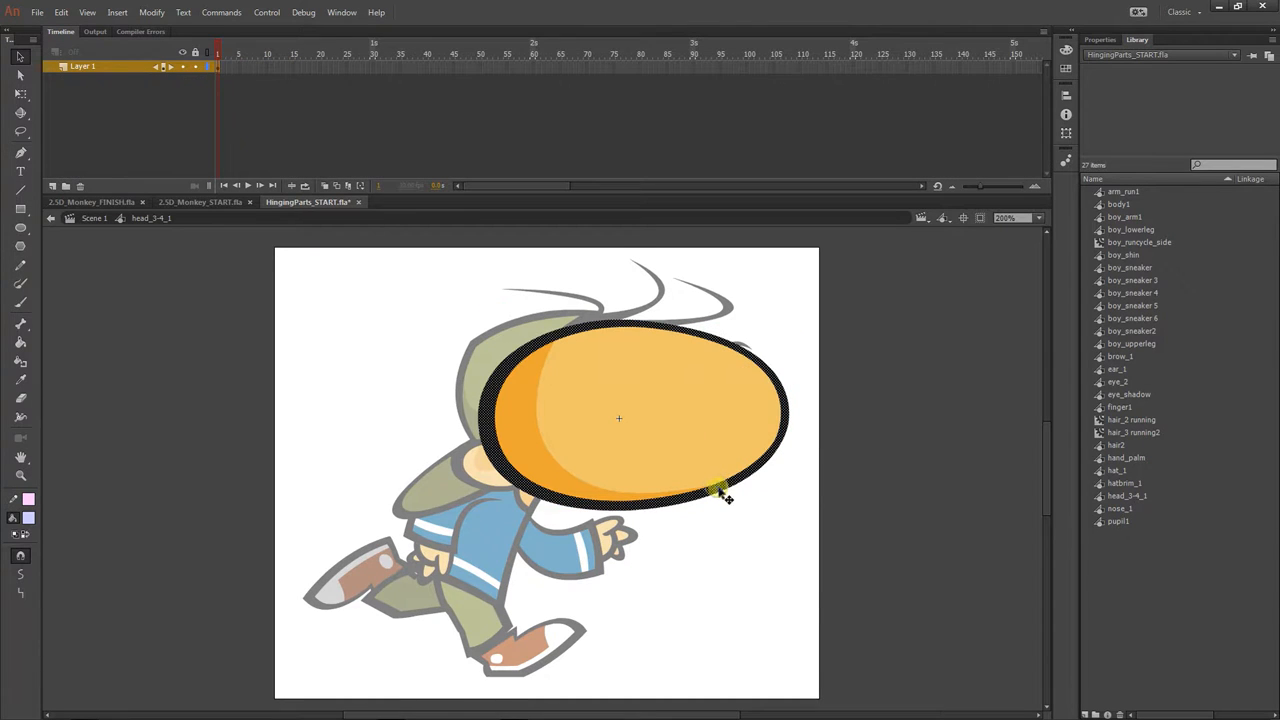
{"action": "key", "text": "a"}
{"action": "left_click", "coordinate": [585, 440]}
{"action": "left_click", "coordinate": [731, 486]}
{"action": "left_click", "coordinate": [777, 452]}
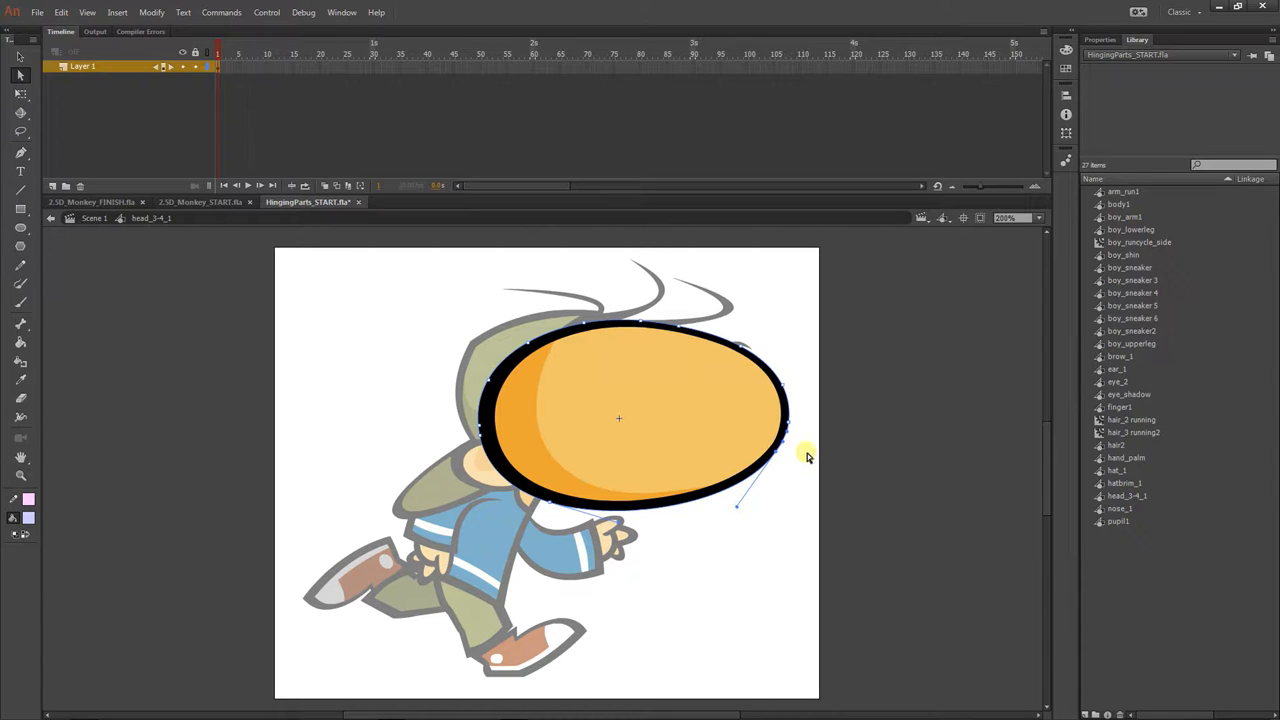
{"action": "left_click", "coordinate": [95, 222]}
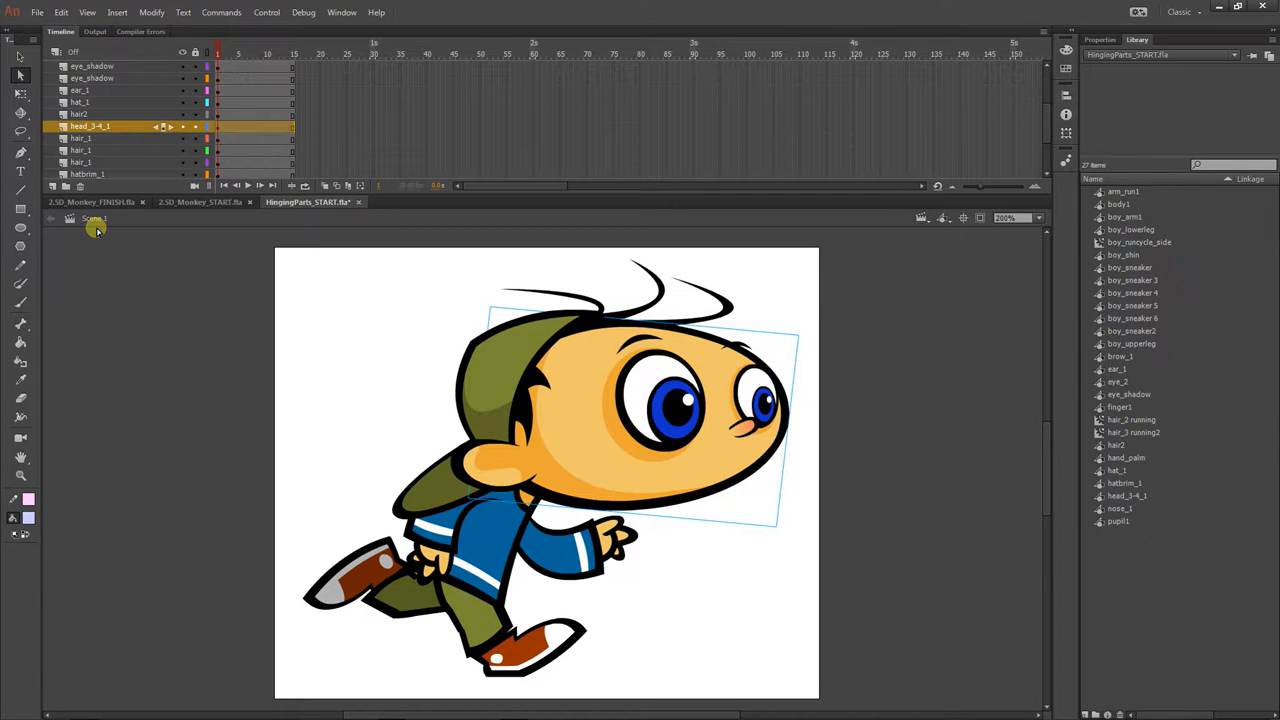
{"action": "left_click", "coordinate": [20, 91]}
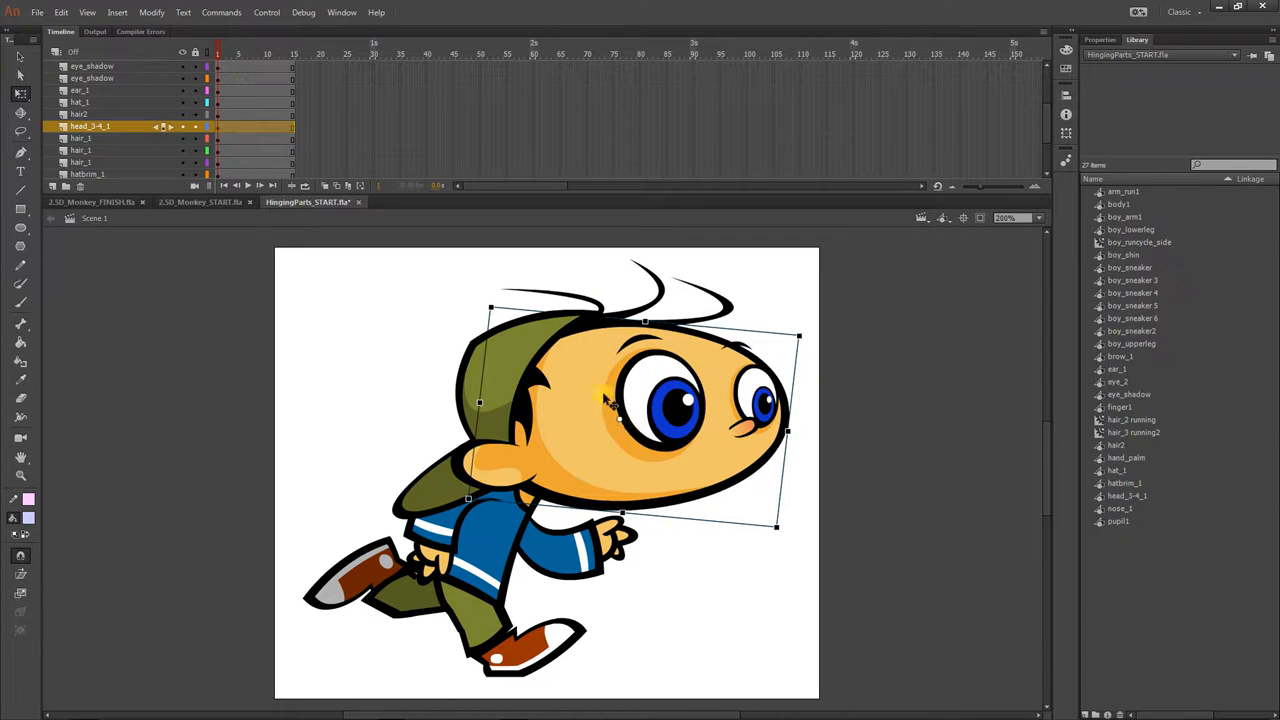
{"action": "left_click", "coordinate": [274, 456]}
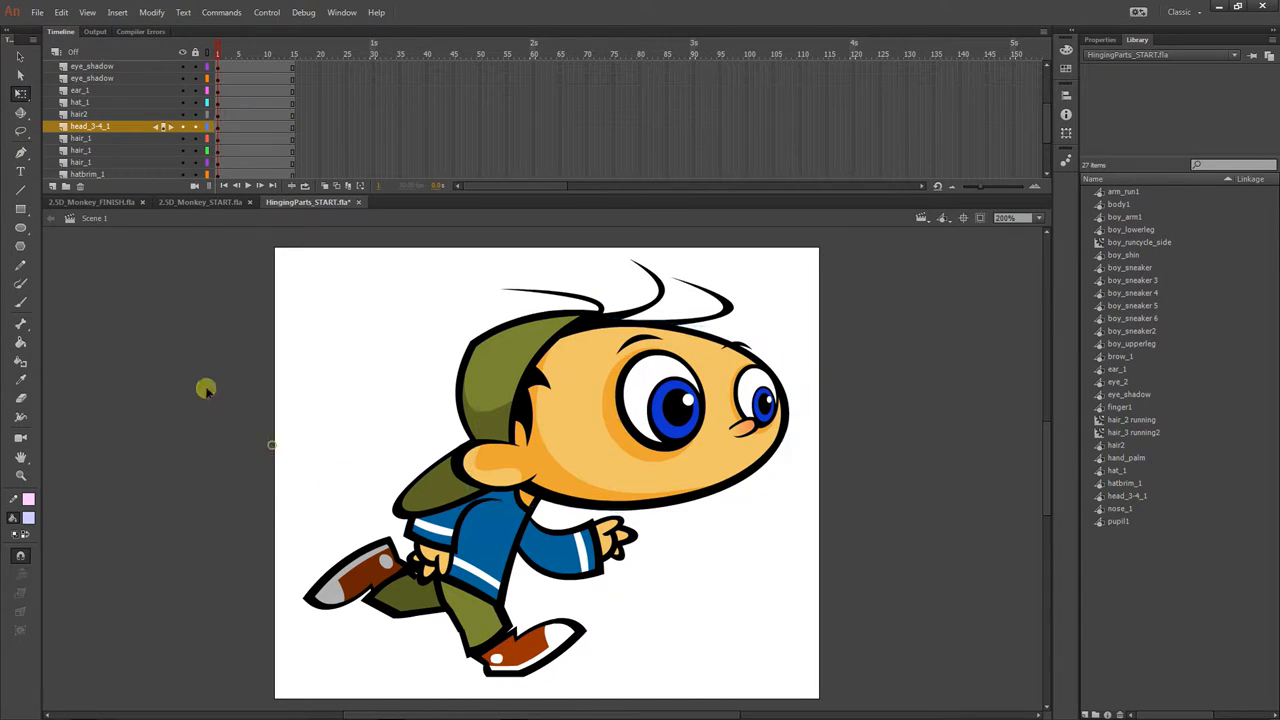
Step: Draw a rectangle beside the character, overlapping the stage edge, and convert it to a Movie Clip symbol named Symbol 1
{"action": "left_click", "coordinate": [20, 208]}
{"action": "mouse_move", "coordinate": [127, 293]}
{"action": "left_mouse_down"}
{"action": "mouse_move", "coordinate": [193, 355]}
{"action": "mouse_move", "coordinate": [340, 450]}
{"action": "left_mouse_up"}
{"action": "key", "text": "v"}
{"action": "left_click", "coordinate": [250, 383]}
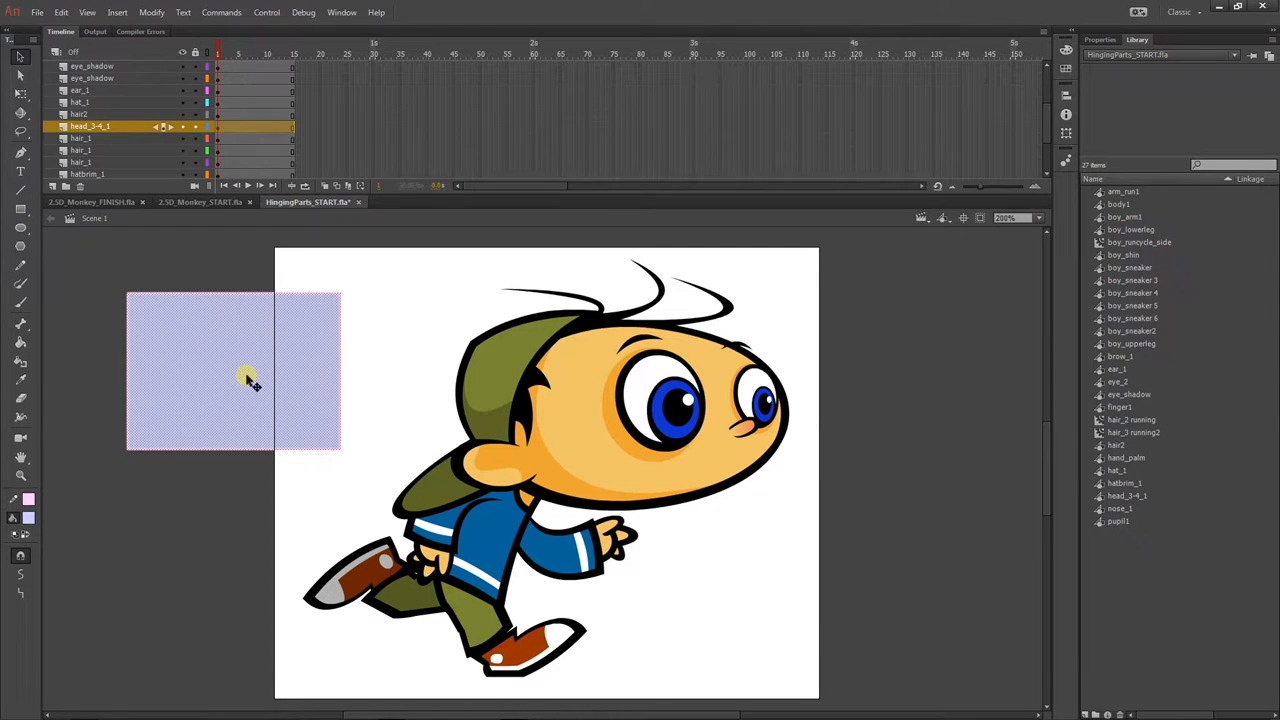
{"action": "key", "text": "F8"}
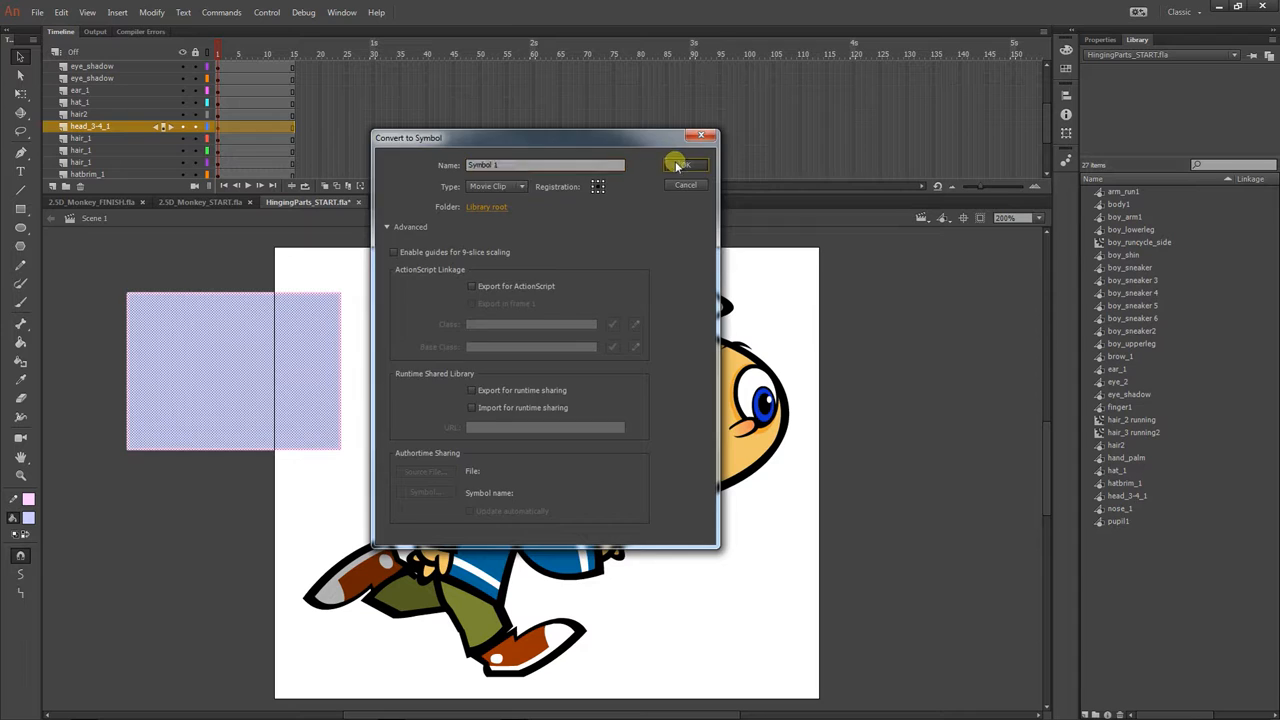
{"action": "left_click", "coordinate": [673, 160]}
Step: Try moving the rectangle's transformation point to its edge and rotating the rectangle with Free Transform
{"action": "key", "text": "q"}
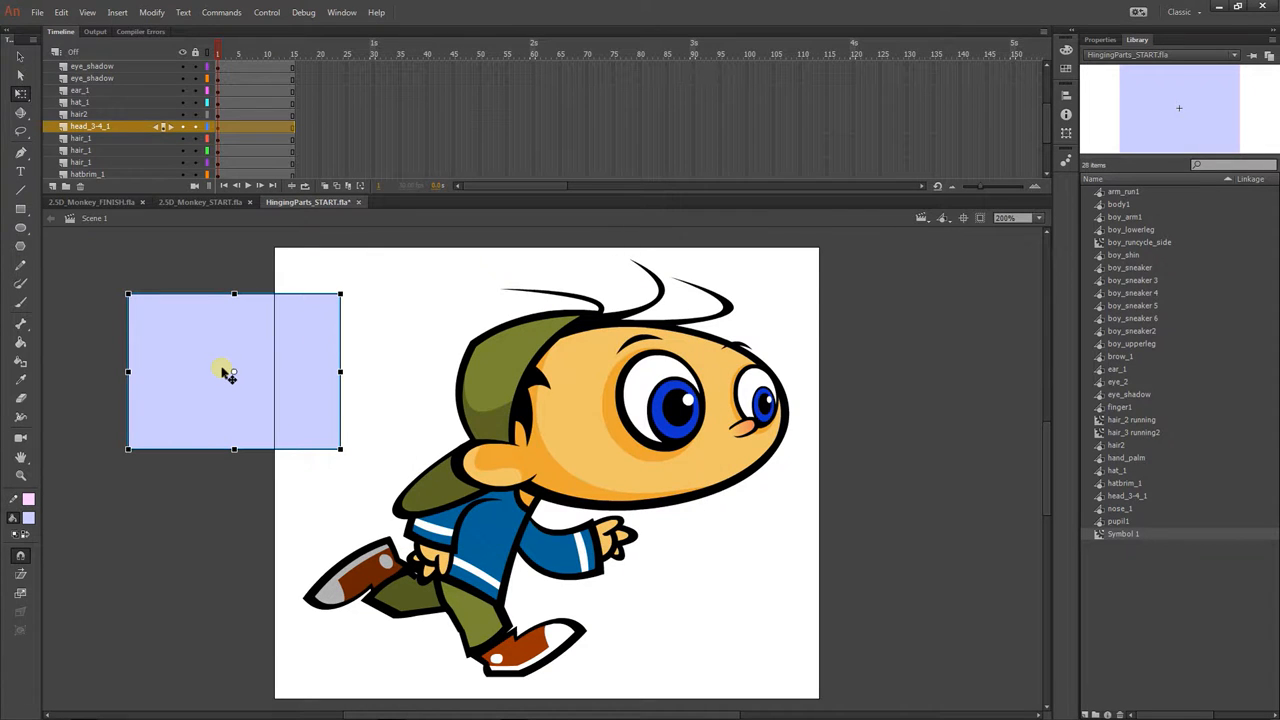
{"action": "left_click_drag", "start_coordinate": [243, 497], "coordinate": [396, 517]}
{"action": "left_click_drag", "start_coordinate": [362, 429], "coordinate": [231, 430]}
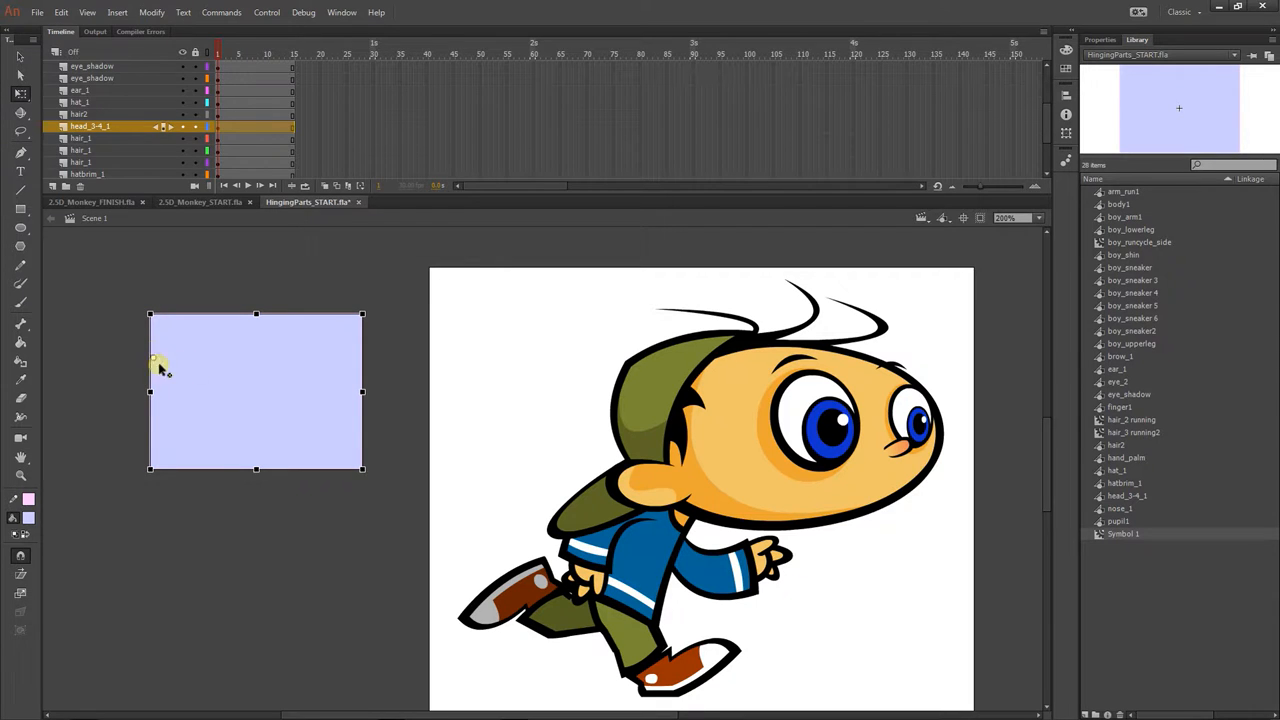
{"action": "left_click_drag", "start_coordinate": [371, 473], "coordinate": [274, 420]}
{"action": "key", "text": "ctrl+z"}
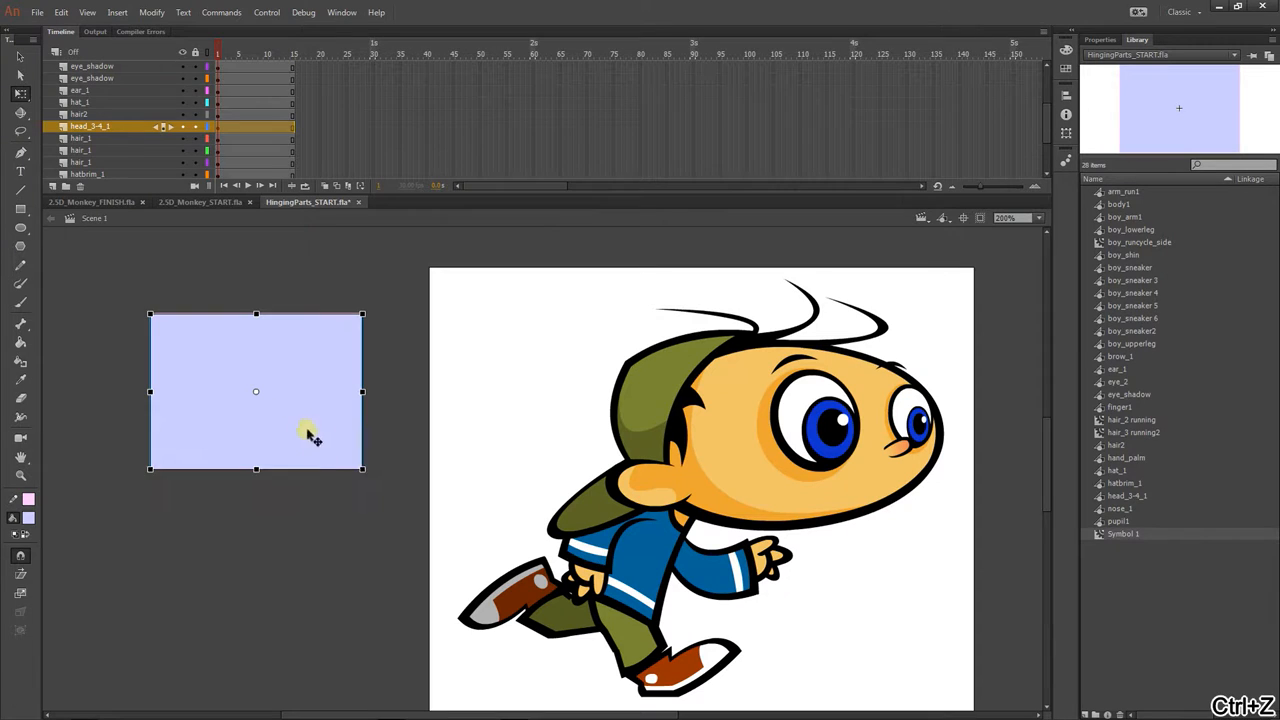
Step: Try scaling the rectangle about its centre and rotating it about its upper-left corner, undoing each transformation
{"action": "left_click_drag", "start_coordinate": [362, 468], "coordinate": [323, 440]}
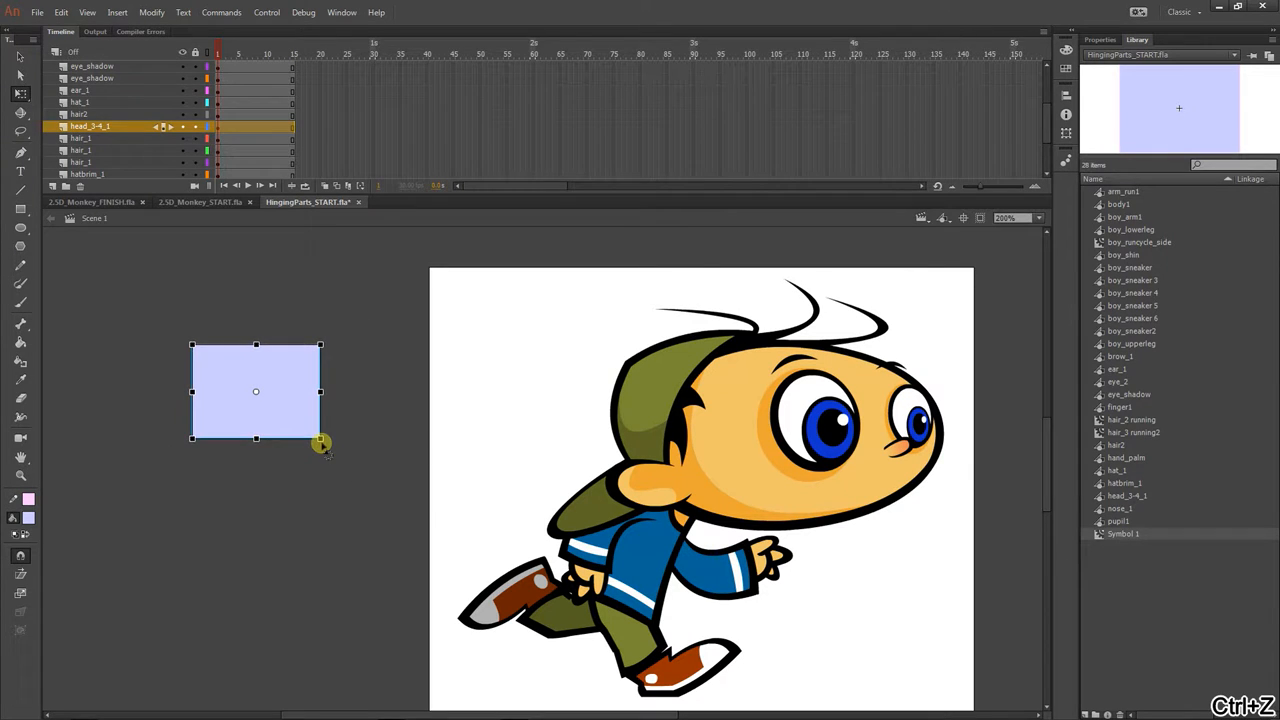
{"action": "key", "text": "ctrl+z"}
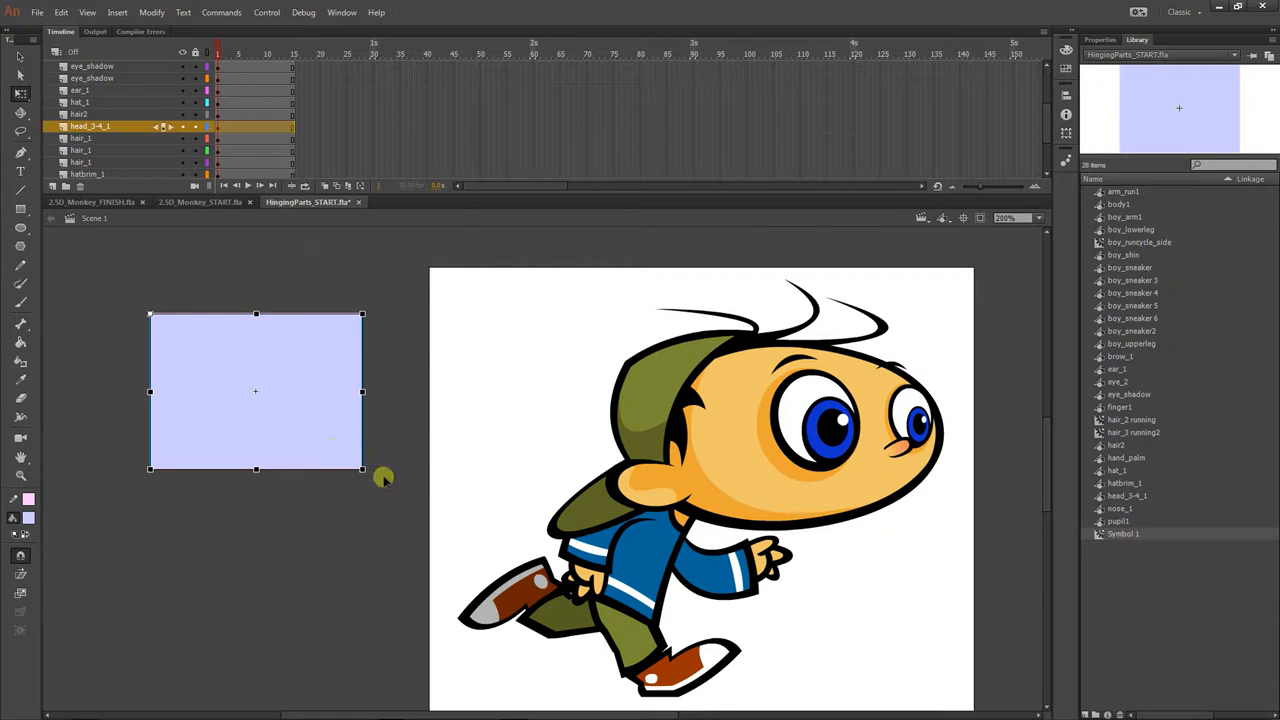
{"action": "left_click_drag", "start_coordinate": [371, 471], "coordinate": [300, 499]}
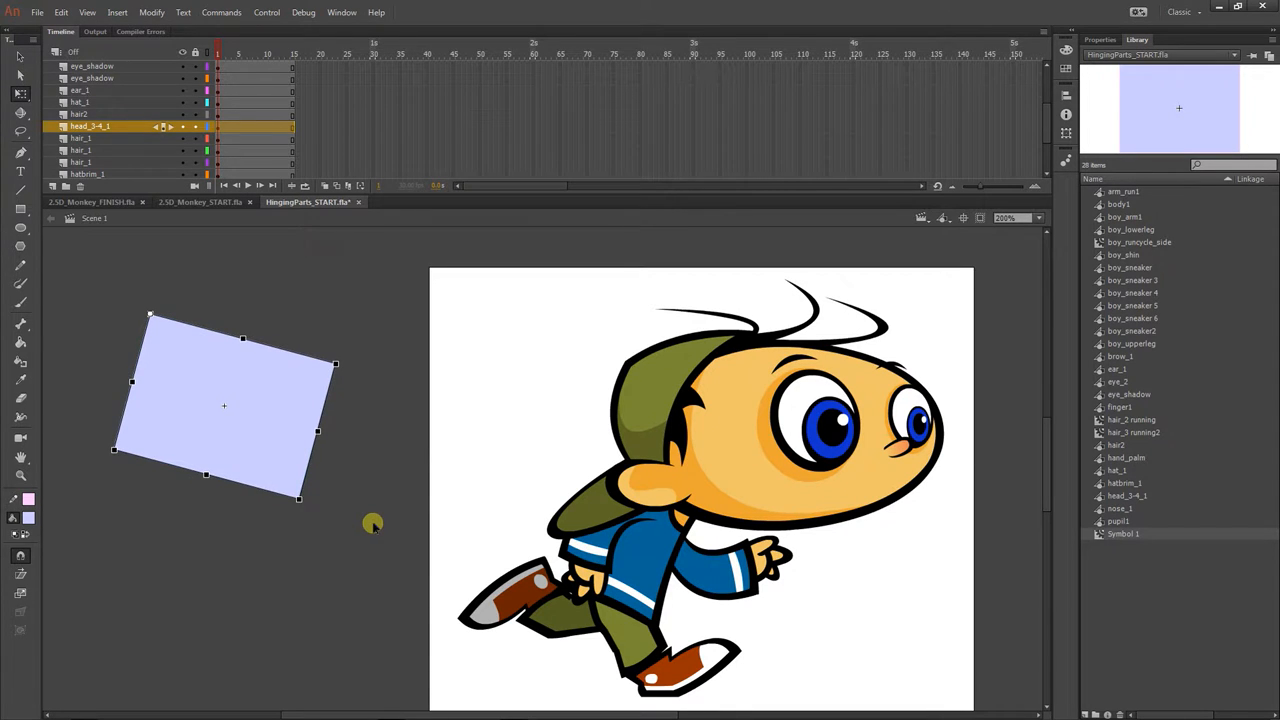
{"action": "key", "text": "ctrl+z"}
{"action": "key", "text": "ctrl+z"}
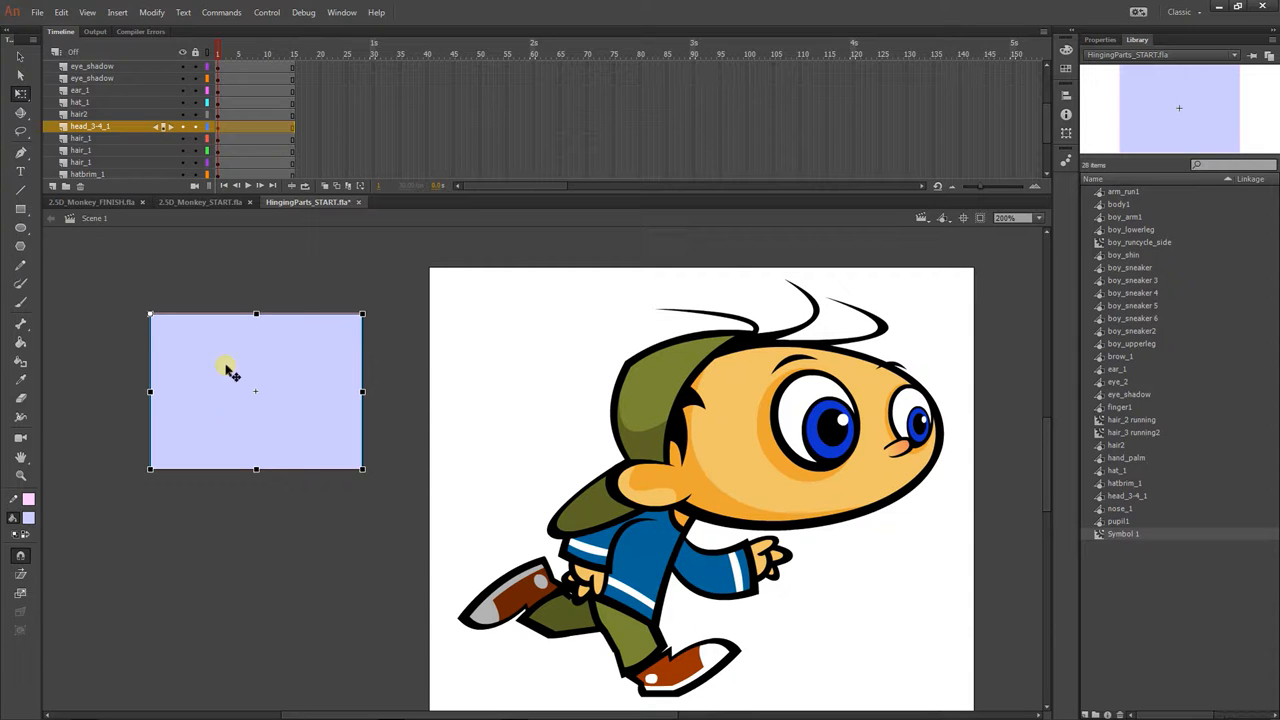
Step: Try rotating the boy's front arm about the shoulder and about a transformation point moved to mid-arm, and undo the changes
{"action": "left_click_drag", "start_coordinate": [896, 588], "coordinate": [690, 484]}
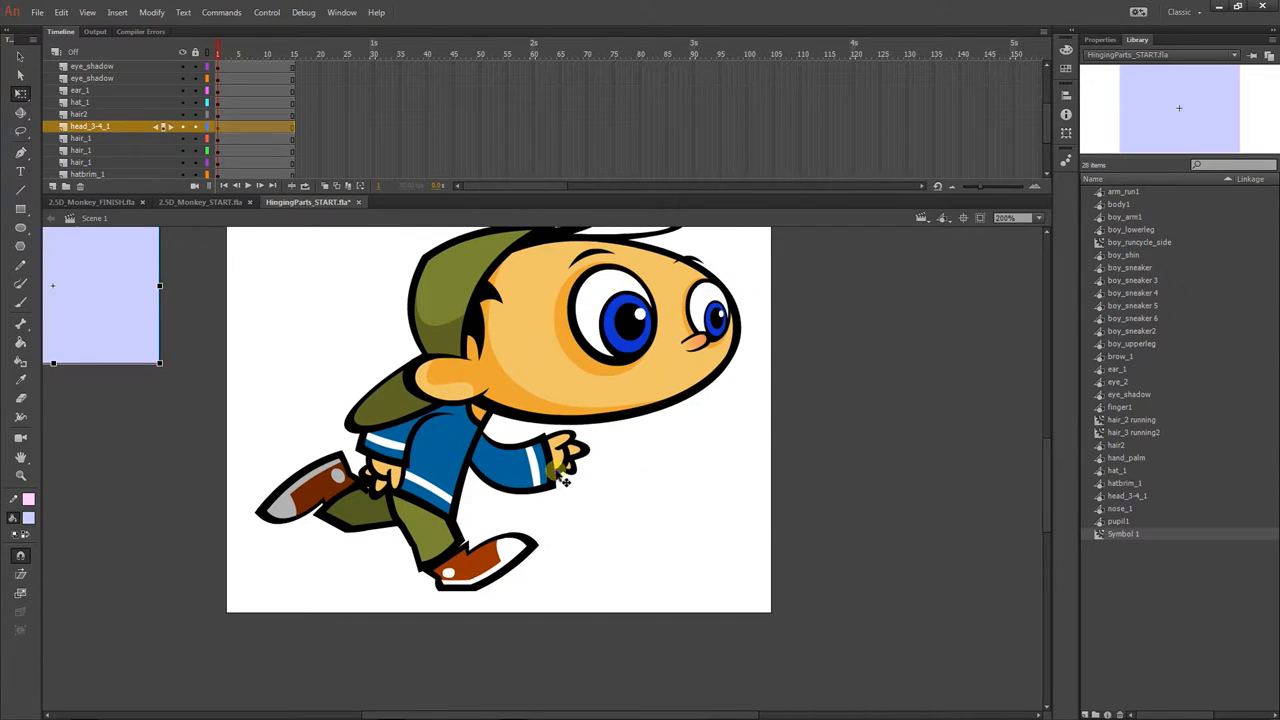
{"action": "left_click", "coordinate": [522, 470]}
{"action": "left_click_drag", "start_coordinate": [461, 435], "coordinate": [453, 420]}
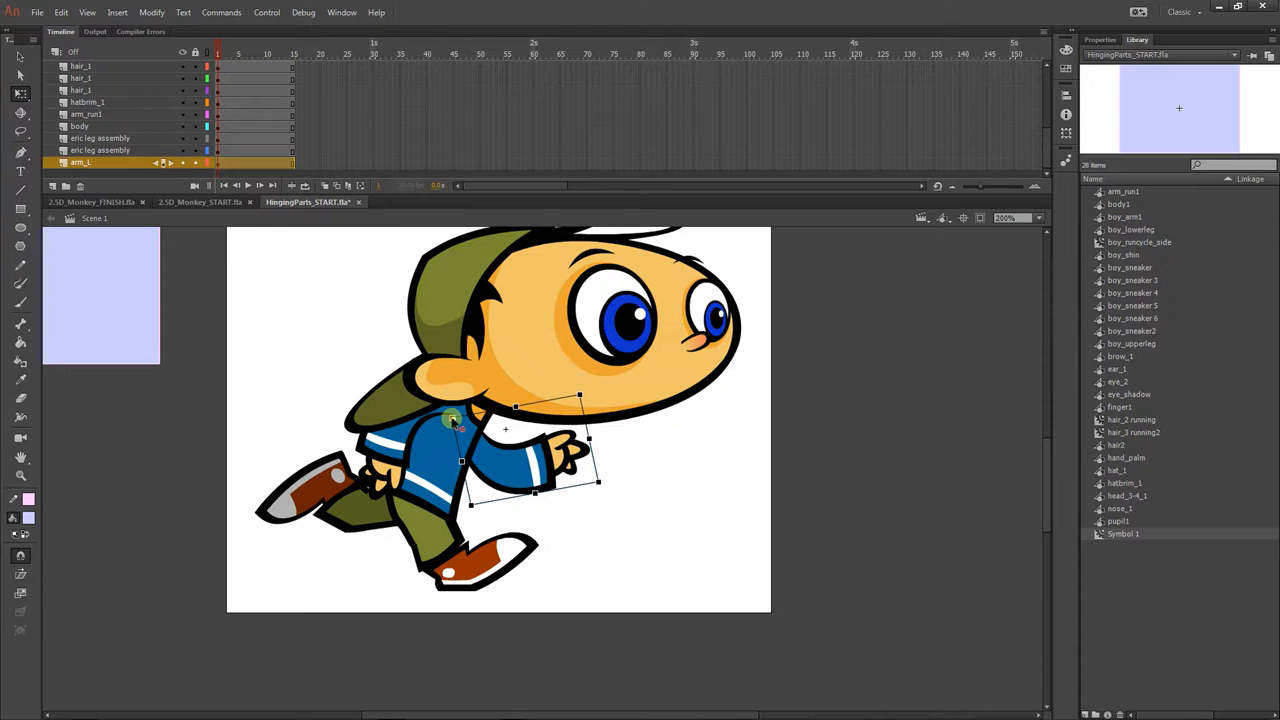
{"action": "mouse_move", "coordinate": [606, 486]}
{"action": "left_mouse_down"}
{"action": "mouse_move", "coordinate": [580, 531]}
{"action": "mouse_move", "coordinate": [614, 487]}
{"action": "mouse_move", "coordinate": [586, 523]}
{"action": "mouse_move", "coordinate": [605, 495]}
{"action": "left_mouse_up"}
{"action": "left_click_drag", "start_coordinate": [451, 419], "coordinate": [528, 449]}
{"action": "left_click_drag", "start_coordinate": [607, 492], "coordinate": [578, 415]}
{"action": "key", "text": "ctrl+z"}
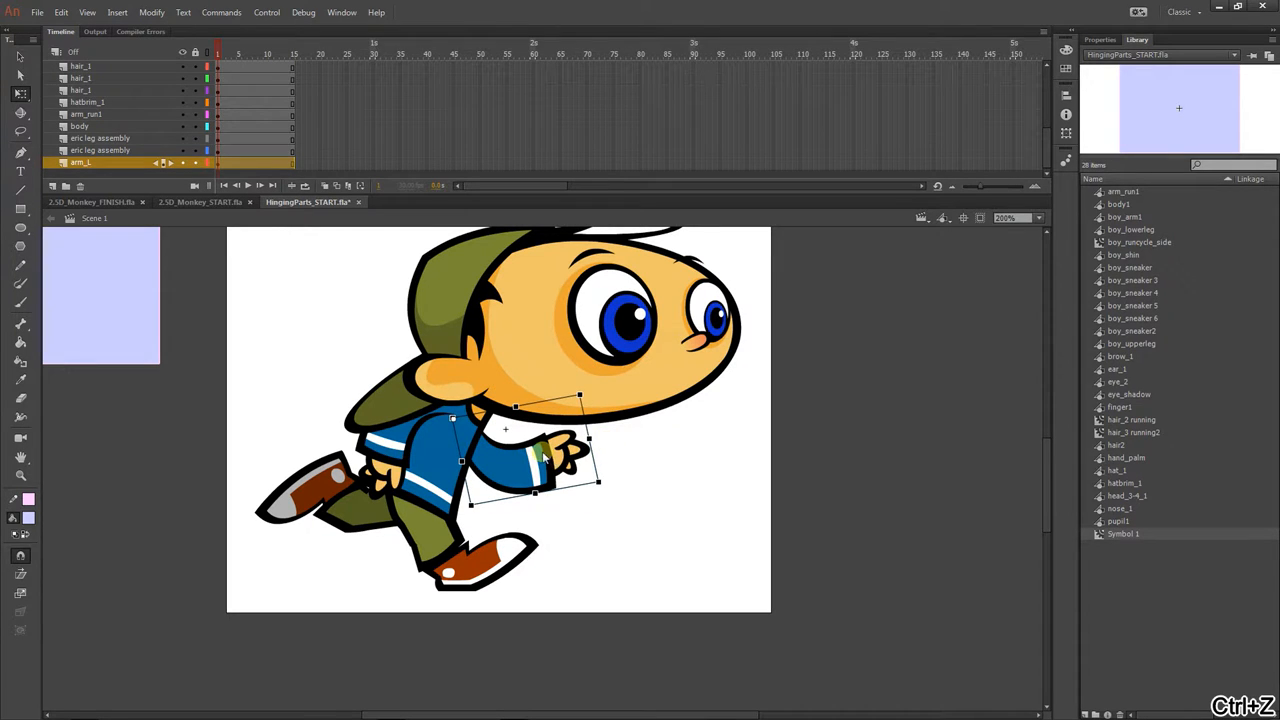
Step: Examine the transformation points of the rear arm, the front shoe and the front upper leg
{"action": "left_click", "coordinate": [393, 445]}
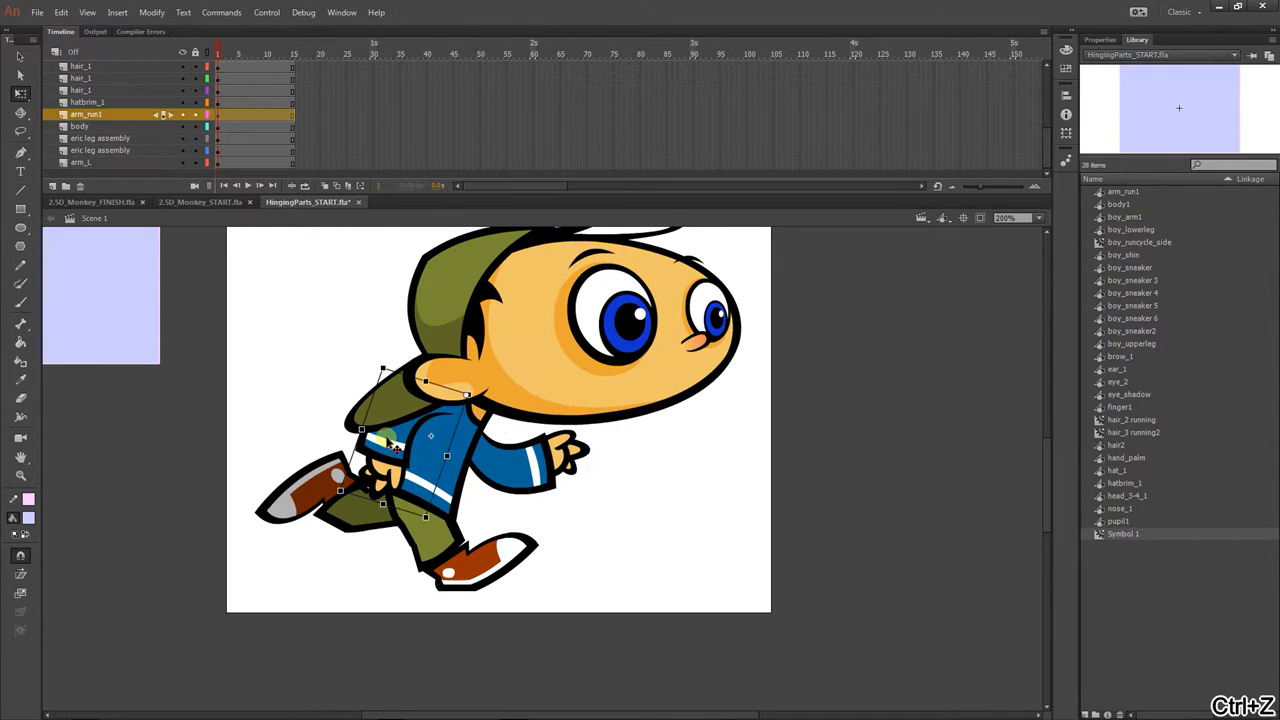
{"action": "left_click", "coordinate": [506, 567]}
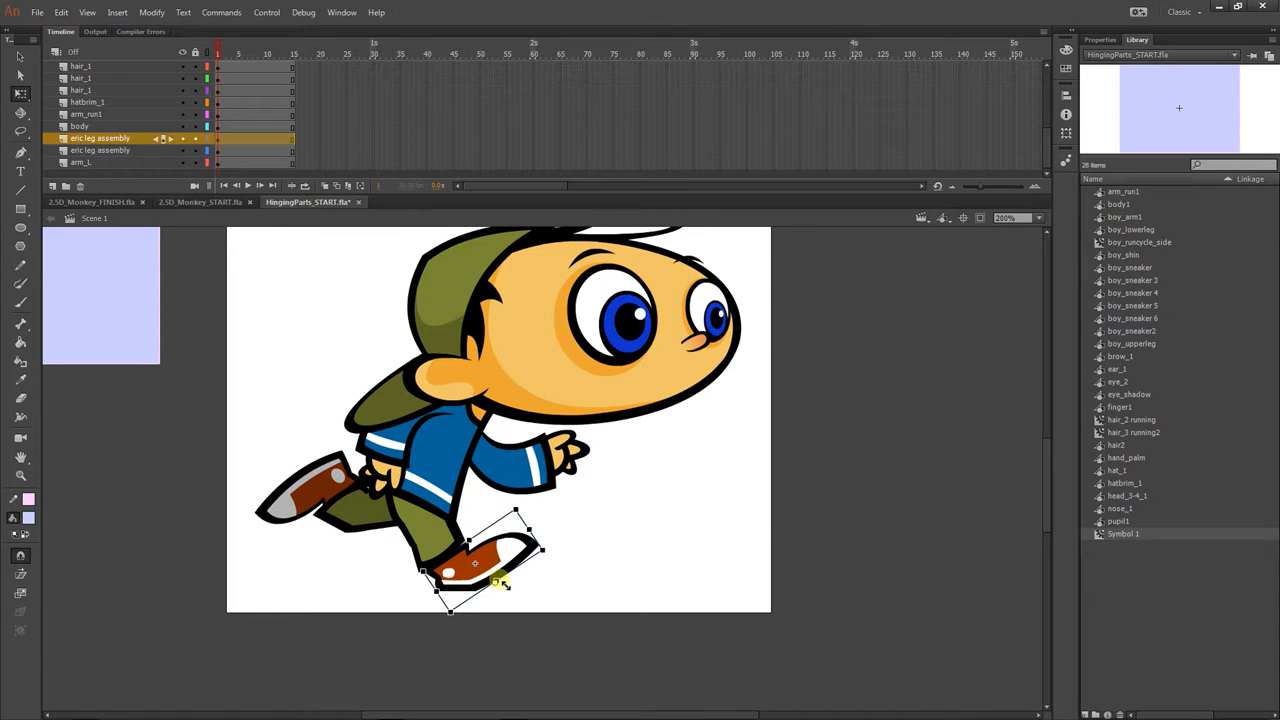
{"action": "left_click", "coordinate": [432, 543]}
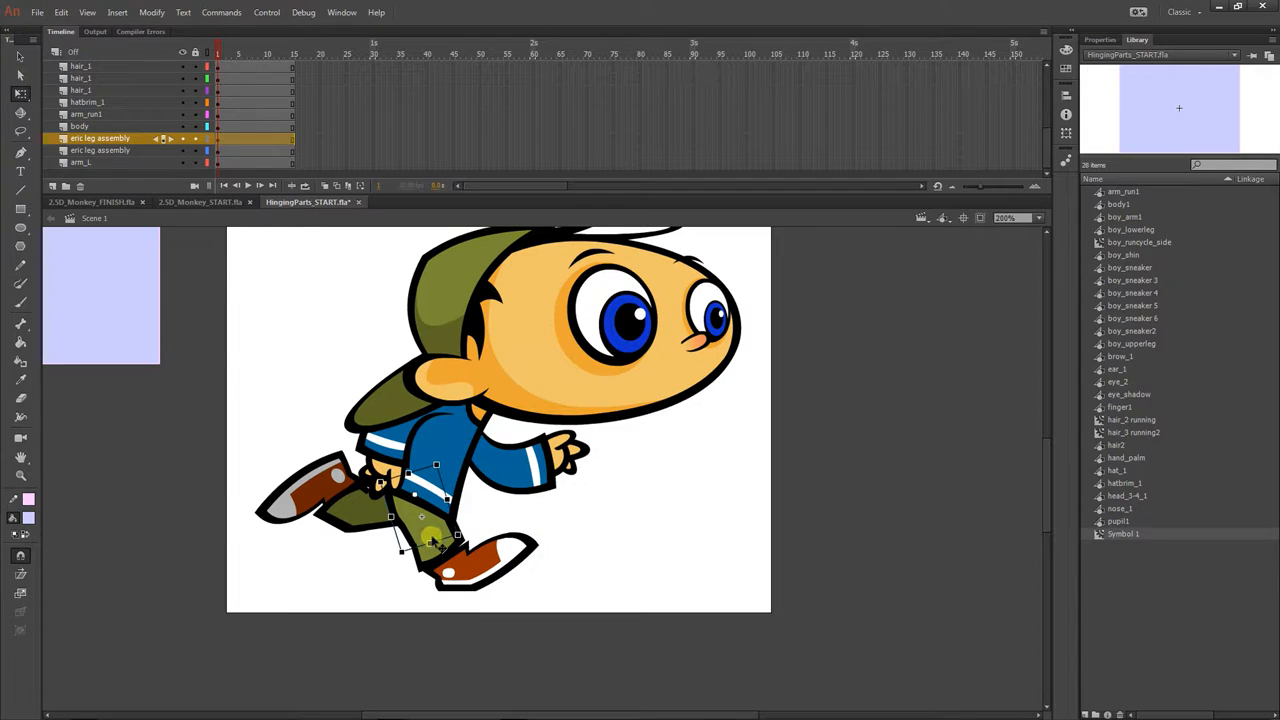
Step: Try rotating the rear upper leg about its hip, and undo the rotation
{"action": "left_click", "coordinate": [368, 528]}
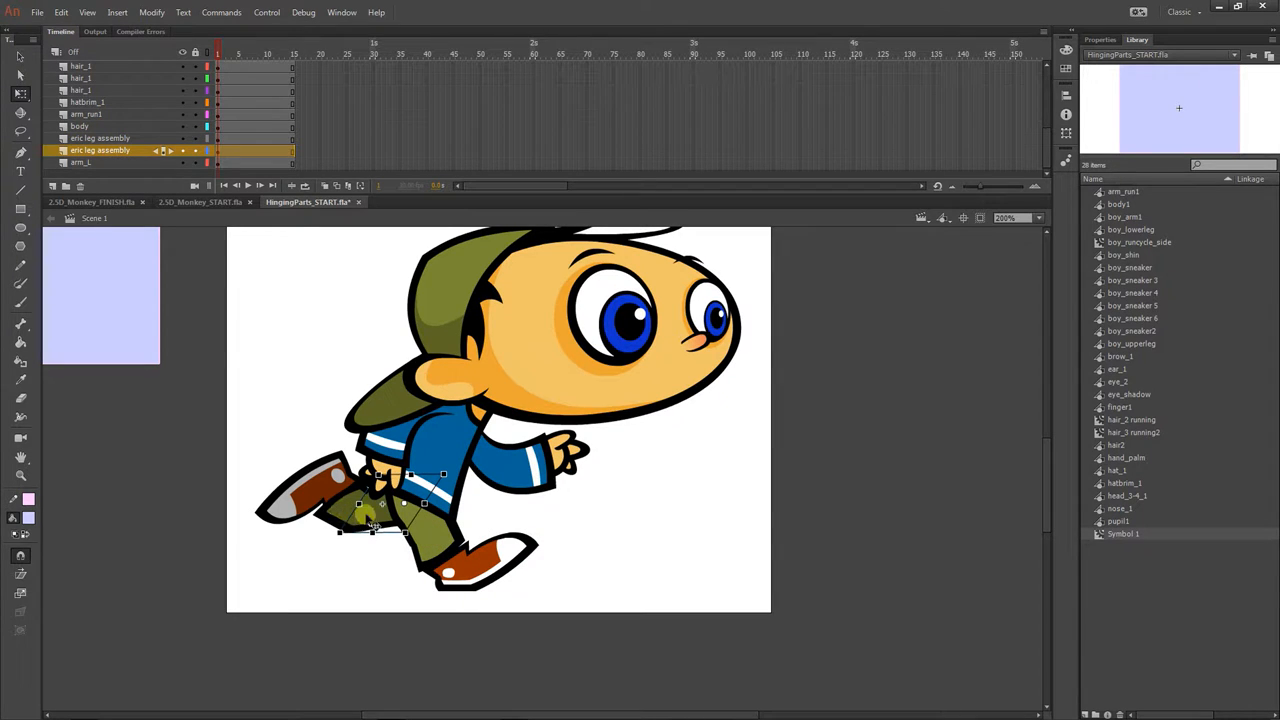
{"action": "left_click", "coordinate": [393, 571]}
{"action": "left_click_drag", "start_coordinate": [397, 578], "coordinate": [343, 556]}
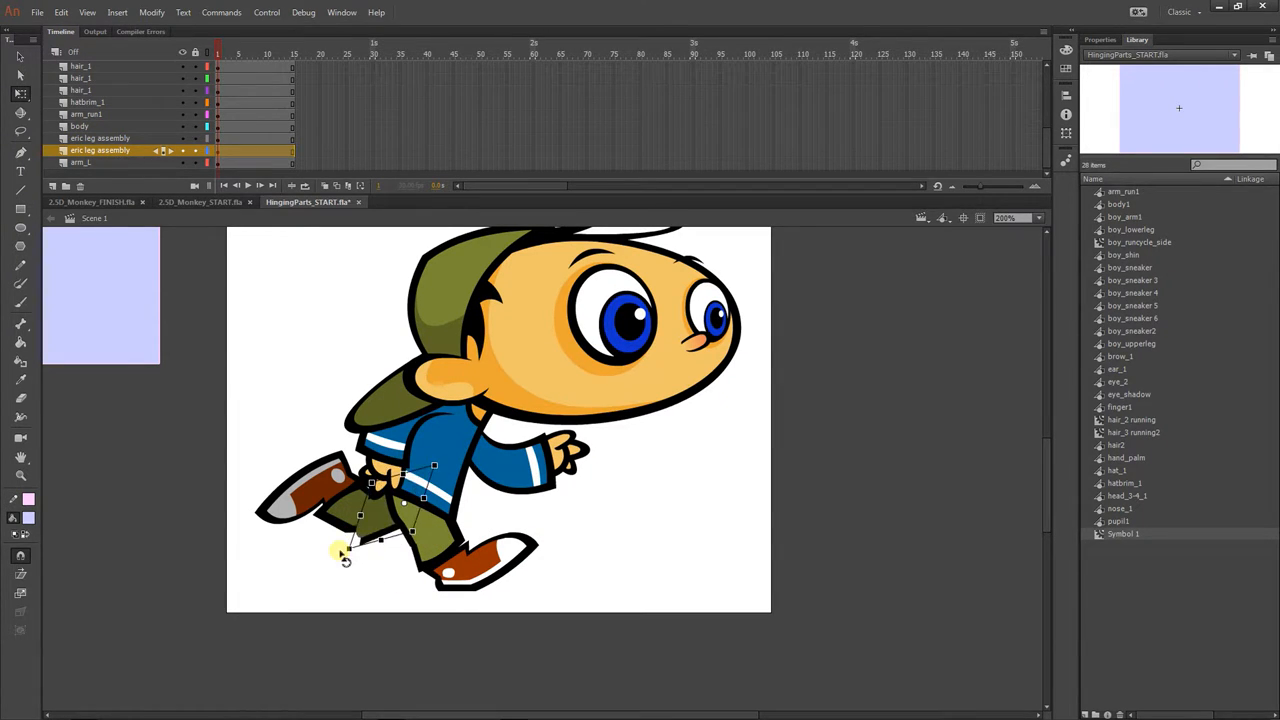
{"action": "key", "text": "ctrl+z"}
Step: Examine the transformation point of the boy's ear
{"action": "left_click", "coordinate": [495, 392]}
{"action": "left_click", "coordinate": [476, 370]}
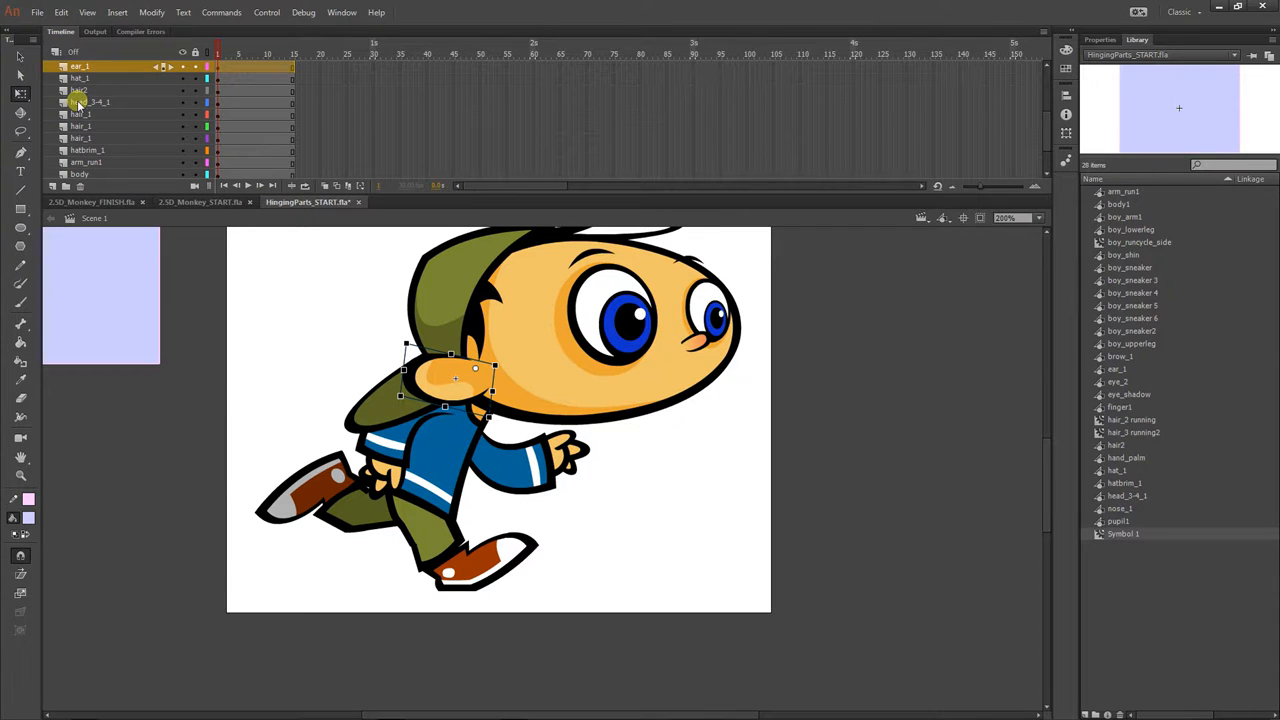
Step: Pull the front arm away from the body and open its arm_run1 symbol for editing in place
{"action": "left_click_drag", "start_coordinate": [524, 468], "coordinate": [665, 497]}
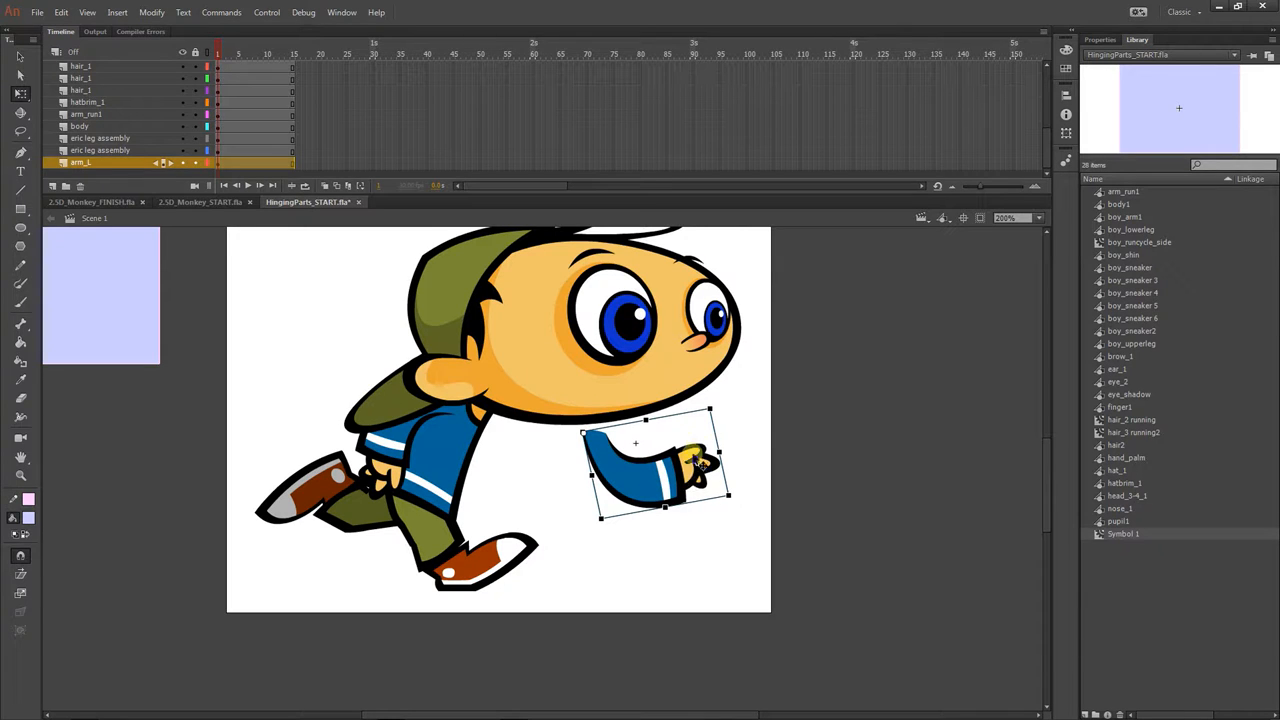
{"action": "double_click", "coordinate": [668, 482]}
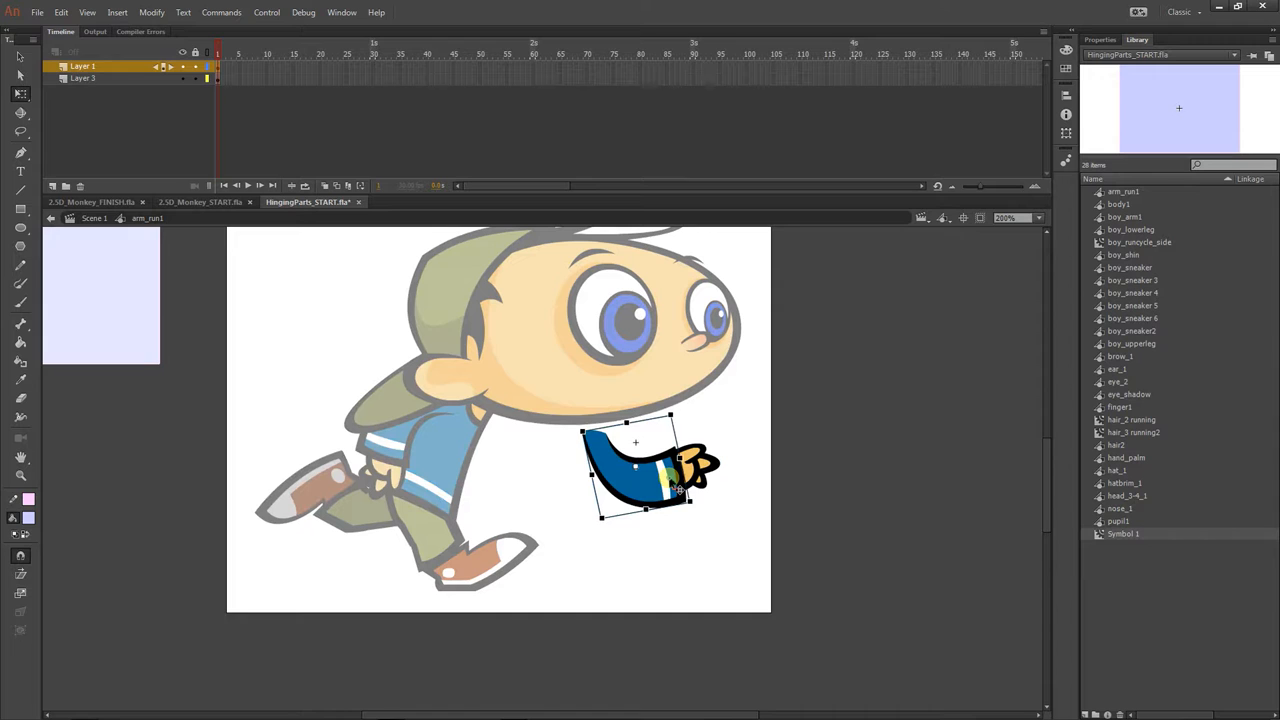
{"action": "key", "text": "v"}
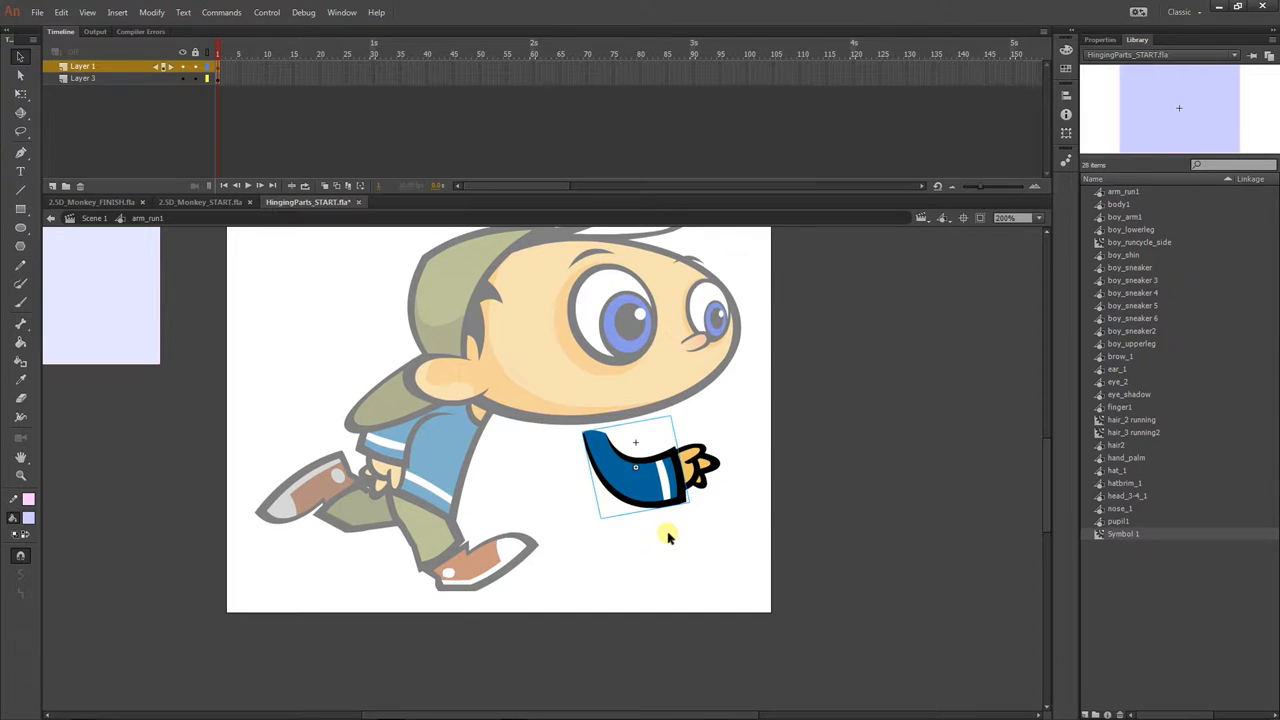
Step: Try moving the sleeve and hand pieces apart inside arm_run1, undo the moves and return to Scene 1
{"action": "left_click_drag", "start_coordinate": [664, 490], "coordinate": [621, 516]}
{"action": "left_click", "coordinate": [680, 477]}
{"action": "left_click", "coordinate": [705, 463]}
{"action": "left_click_drag", "start_coordinate": [710, 468], "coordinate": [716, 477]}
{"action": "key", "text": "ctrl+z"}
{"action": "key", "text": "ctrl+z"}
{"action": "key", "text": "ctrl+z"}
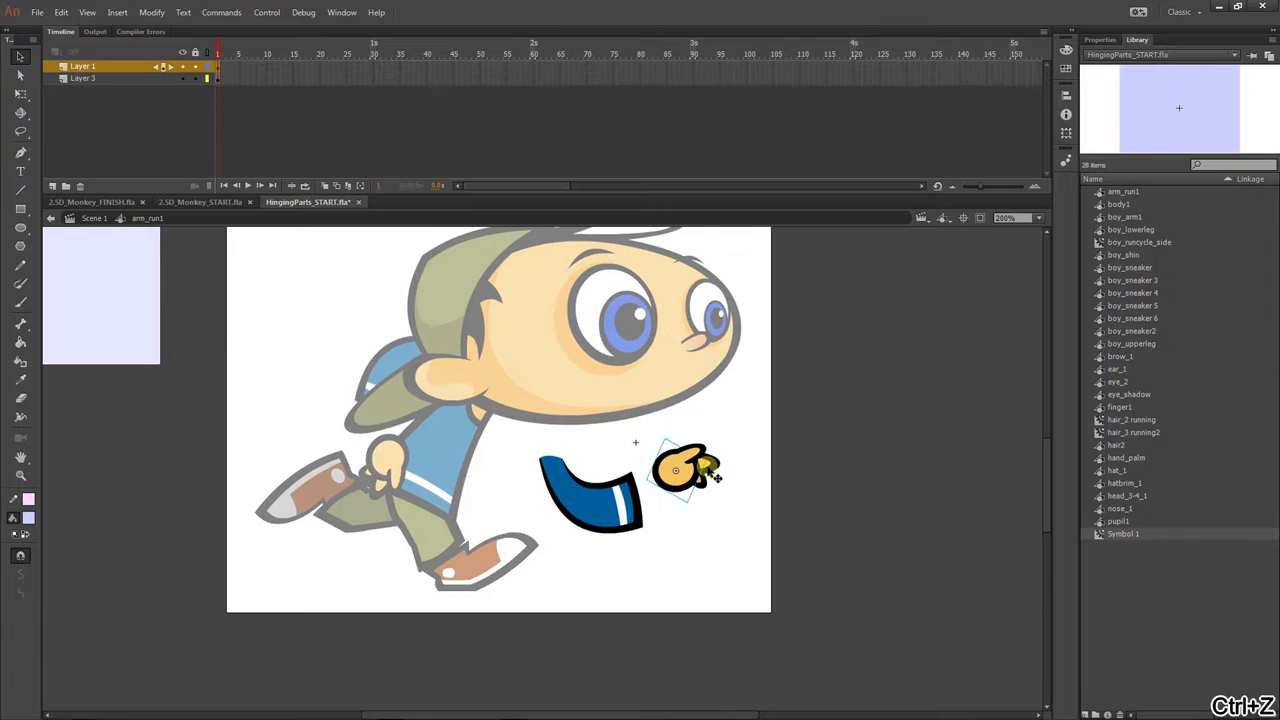
{"action": "left_click", "coordinate": [90, 219]}
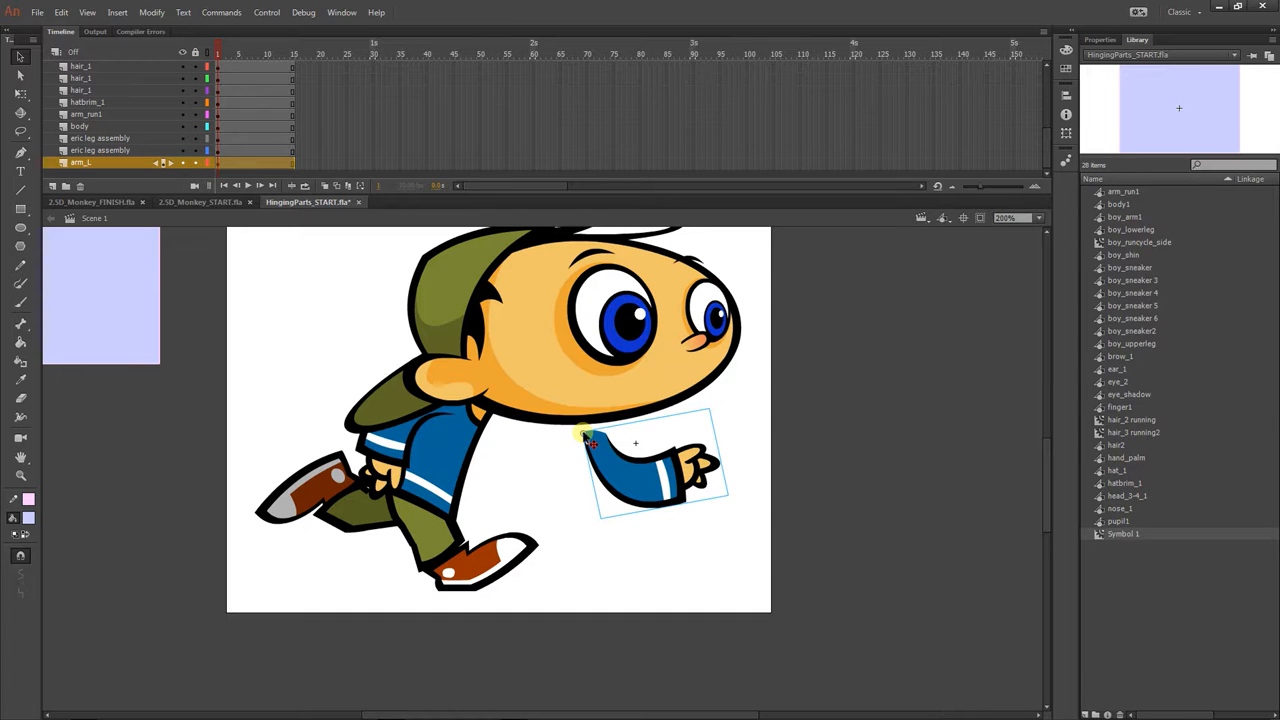
Step: Move the front arm back onto the boy's shoulder and rotate it slightly downward with Free Transform
{"action": "left_click_drag", "start_coordinate": [587, 440], "coordinate": [510, 459]}
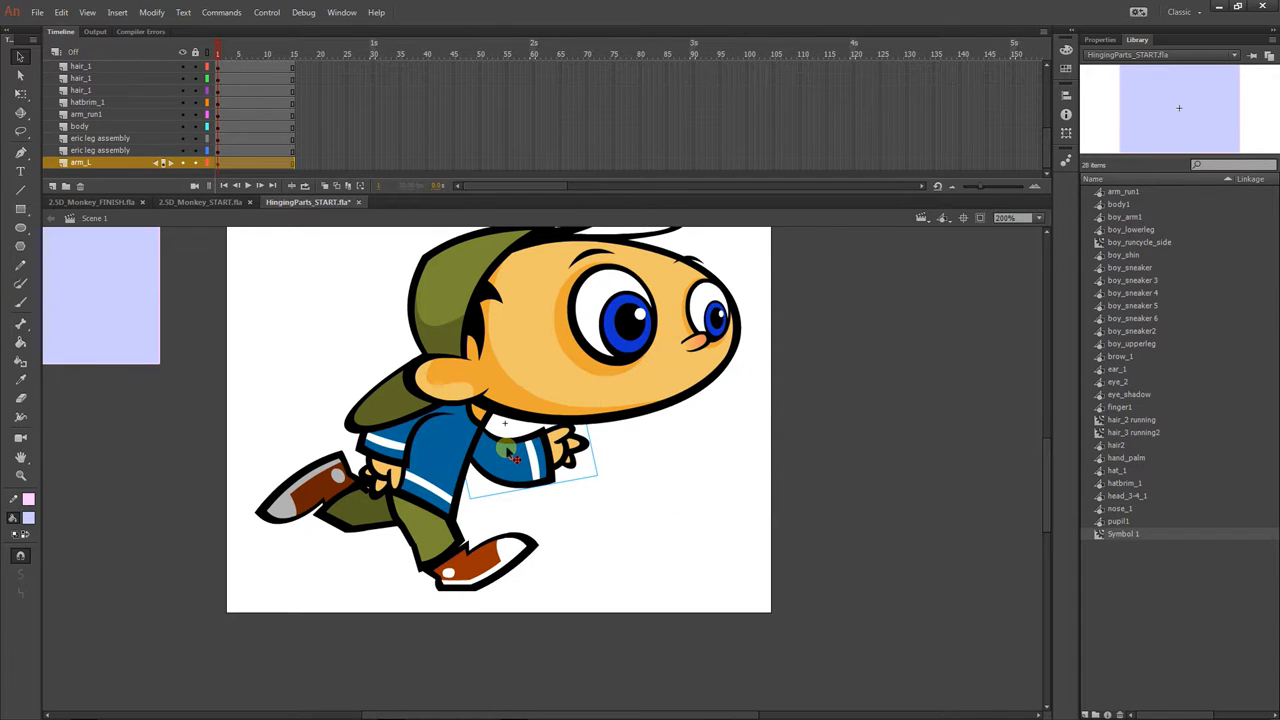
{"action": "key", "text": "q"}
{"action": "left_click_drag", "start_coordinate": [610, 483], "coordinate": [569, 501]}
{"action": "left_click_drag", "start_coordinate": [686, 517], "coordinate": [663, 602]}
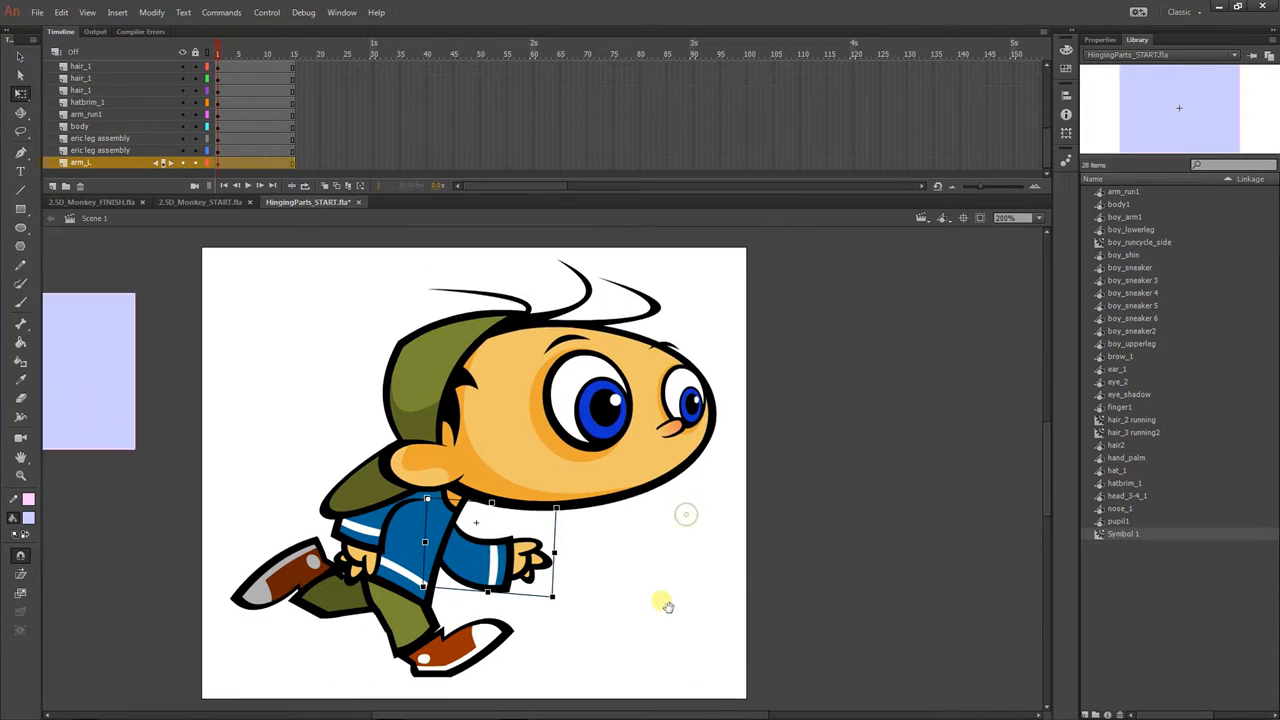
{"action": "key", "text": "v"}
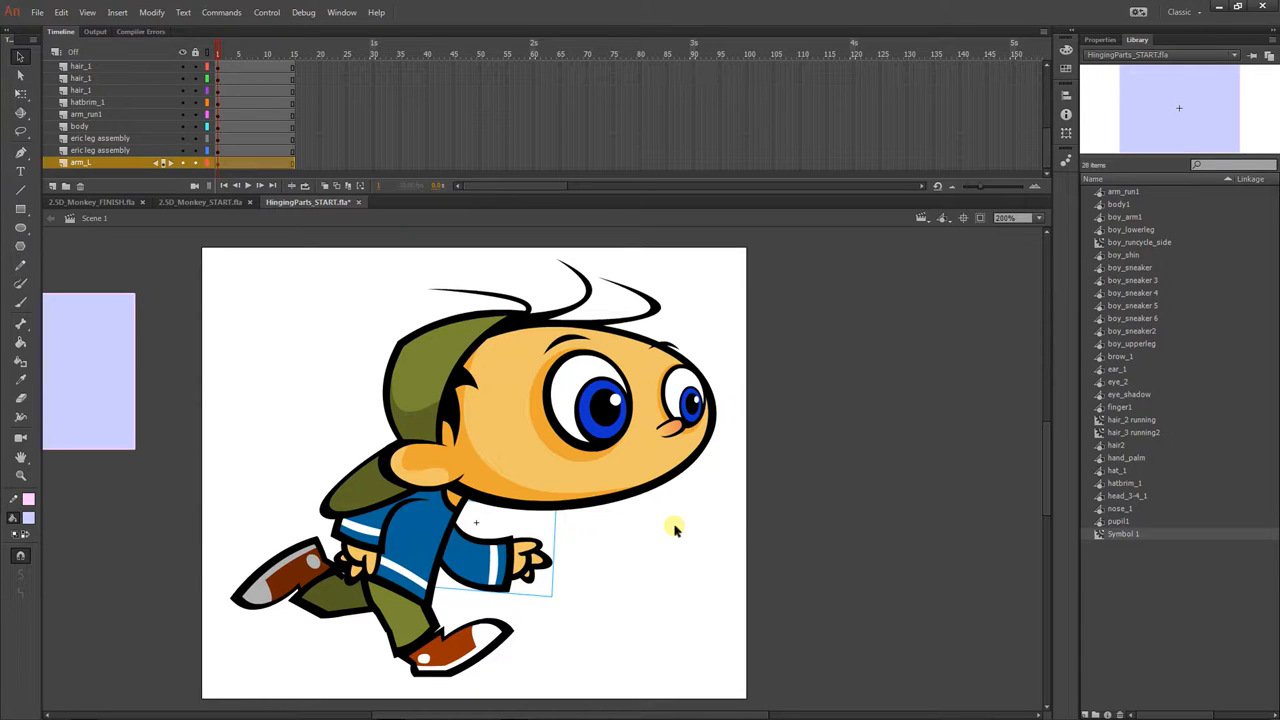
Step: Select the boy's head together with both pupils, eyes, eye shadows, eyebrows and the nose
{"action": "left_click", "coordinate": [605, 408]}
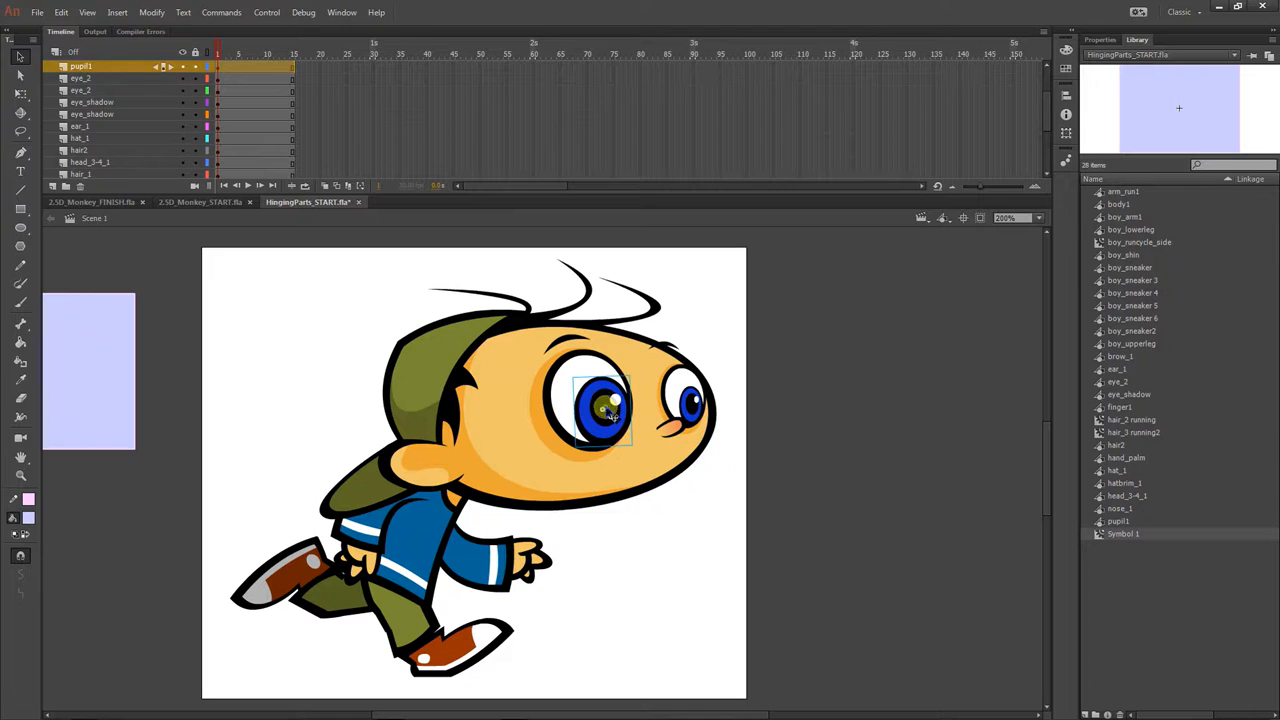
{"action": "left_click", "coordinate": [555, 421], "text": "shift"}
{"action": "left_click", "coordinate": [541, 420], "text": "shift"}
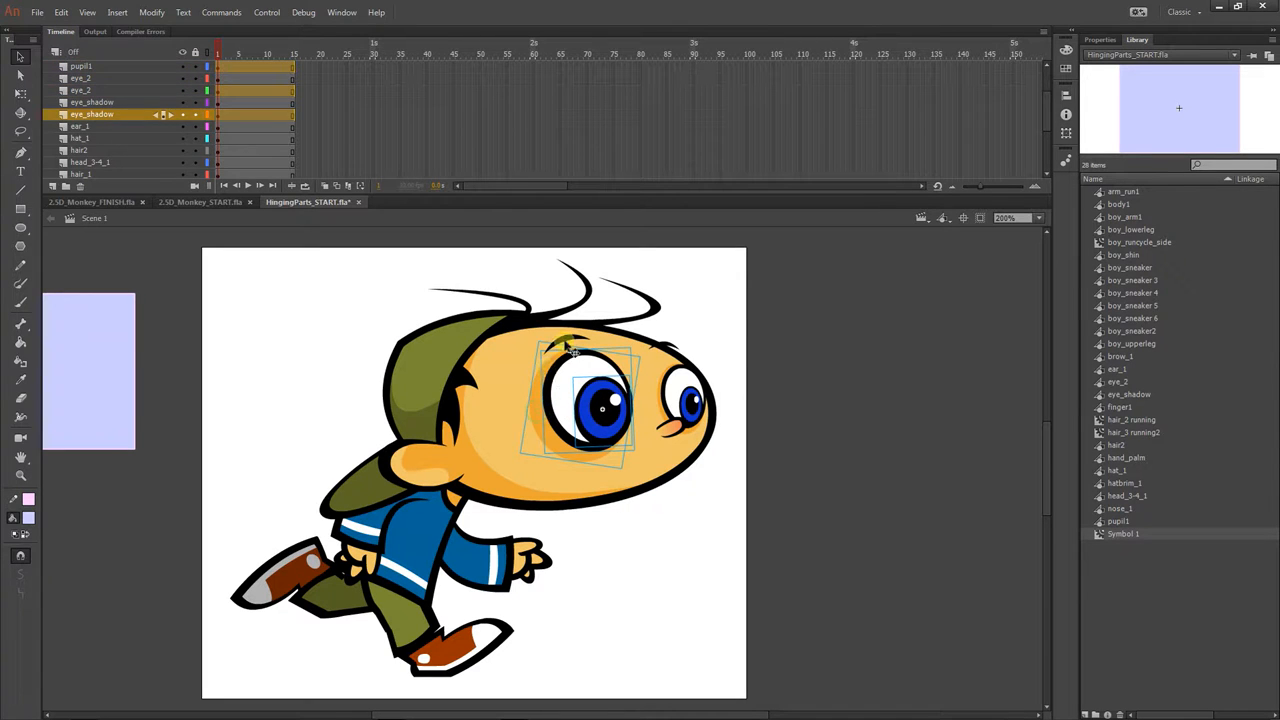
{"action": "left_click", "coordinate": [567, 344], "text": "shift"}
{"action": "left_click", "coordinate": [690, 400], "text": "shift"}
{"action": "left_click", "coordinate": [665, 398], "text": "shift"}
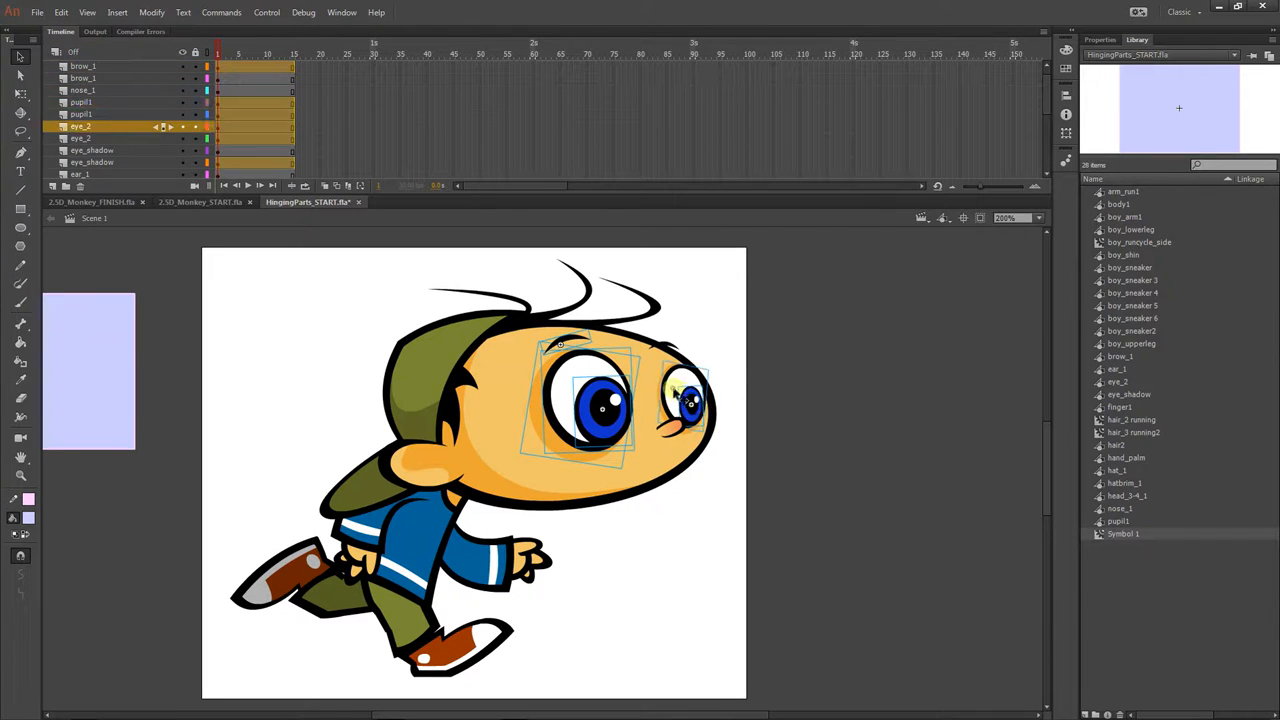
{"action": "left_click", "coordinate": [664, 398], "text": "shift"}
{"action": "left_click", "coordinate": [672, 392], "text": "shift"}
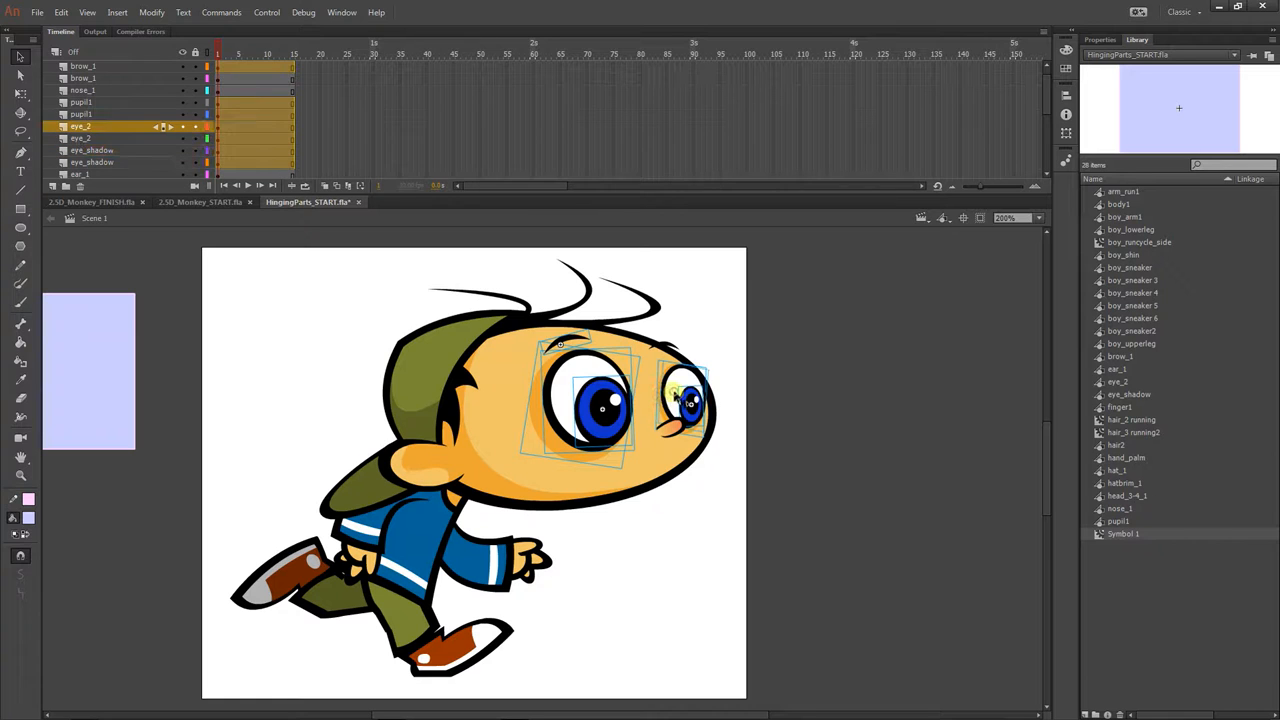
{"action": "left_click", "coordinate": [679, 421], "text": "shift"}
{"action": "left_click", "coordinate": [664, 347], "text": "shift"}
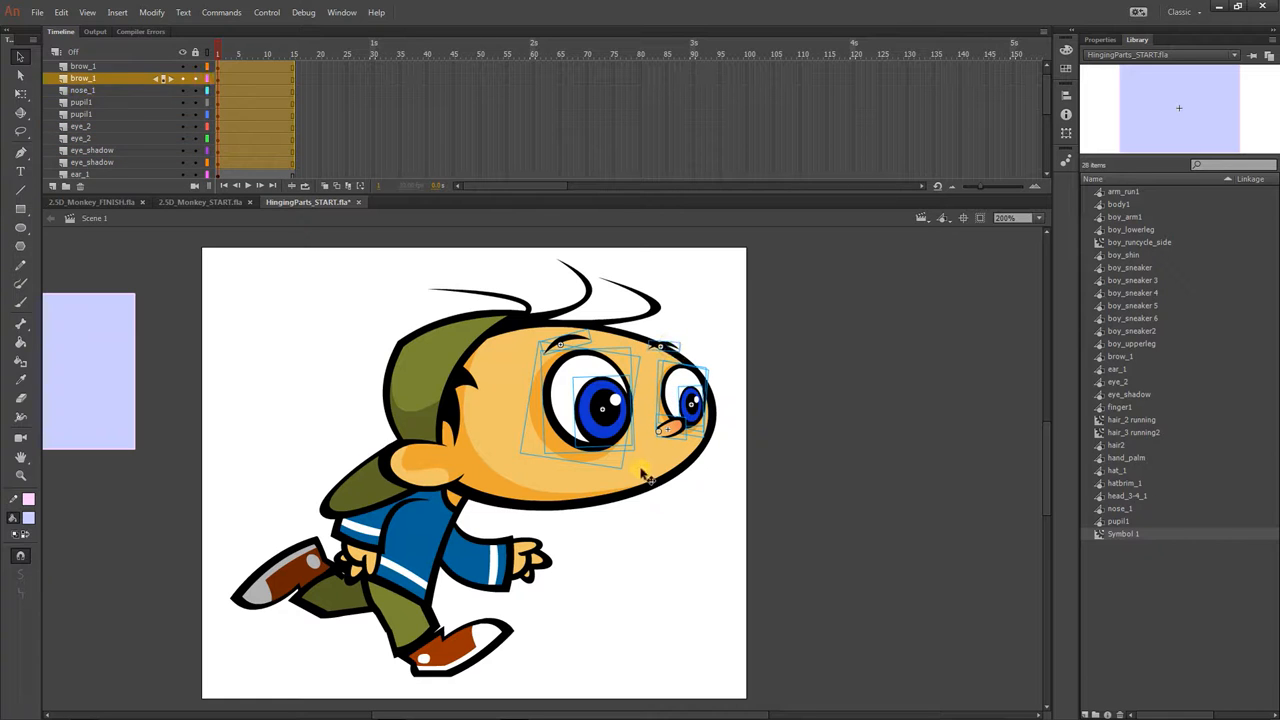
{"action": "left_click", "coordinate": [641, 471], "text": "shift"}
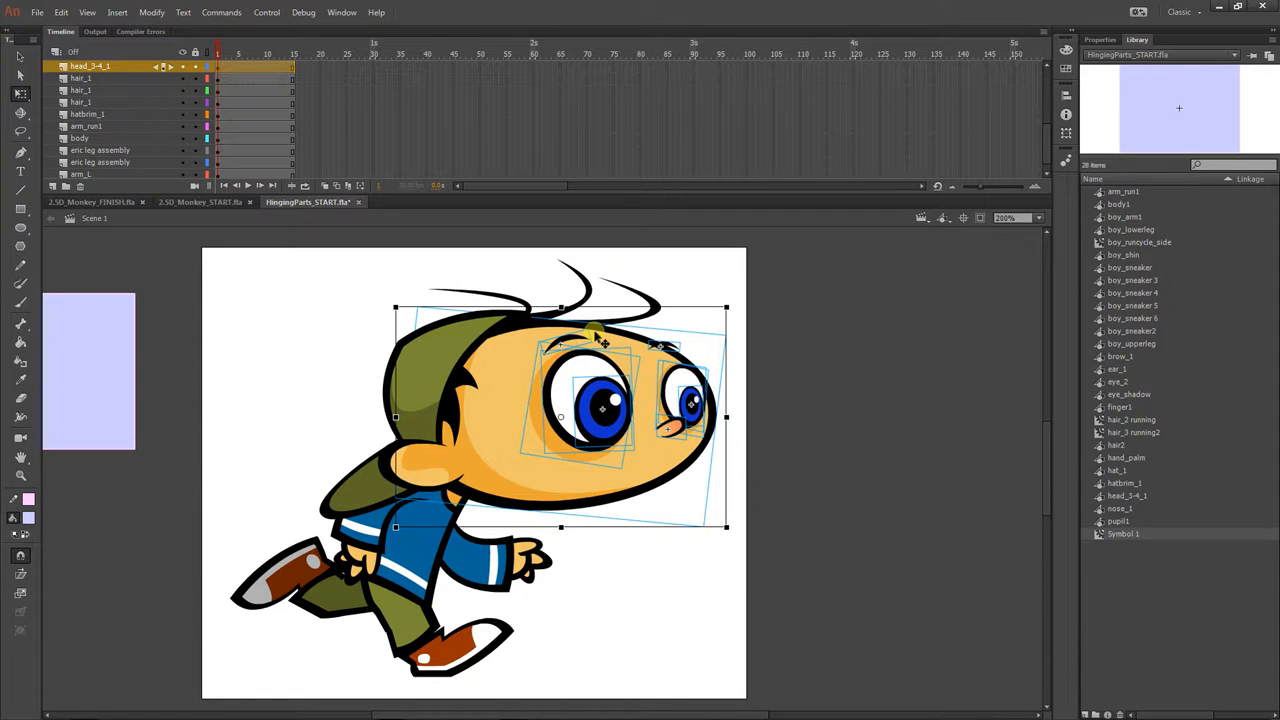
Step: Move the selected face parts' shared transformation point beside the ear and rotate the whole face downward about it with Free Transform
{"action": "left_click_drag", "start_coordinate": [561, 418], "coordinate": [450, 455]}
{"action": "left_click_drag", "start_coordinate": [737, 297], "coordinate": [740, 446]}
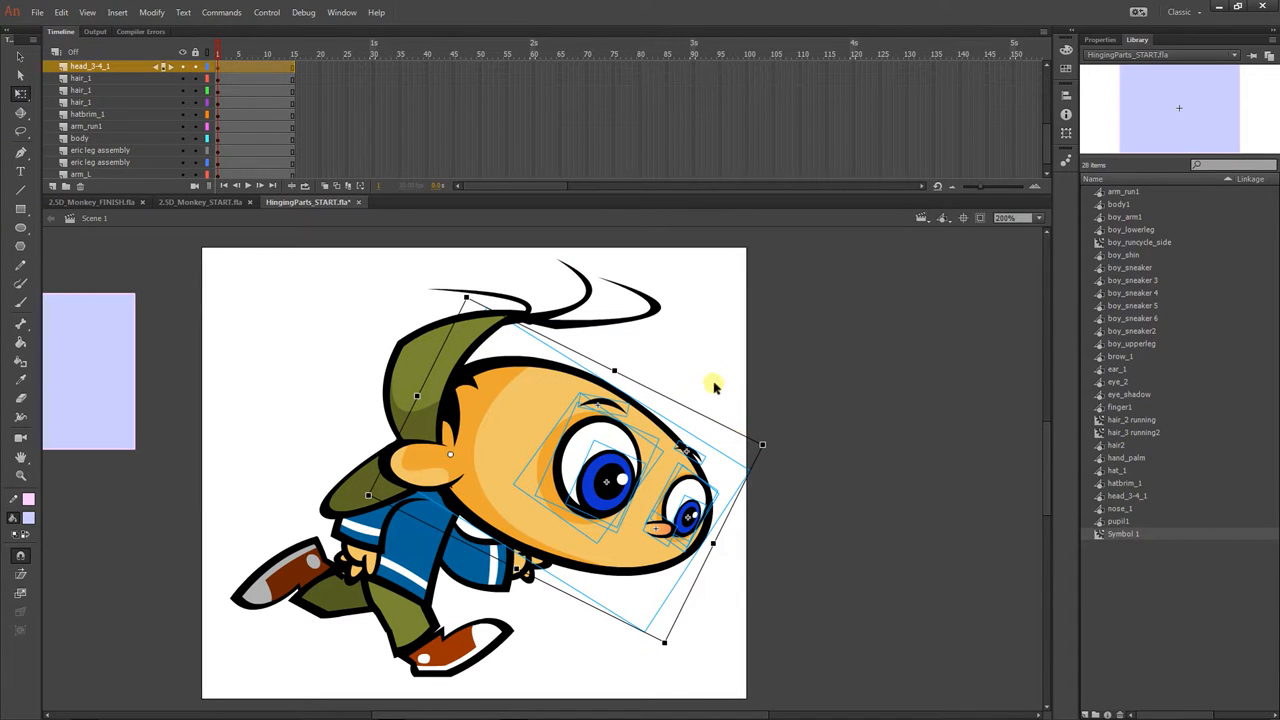
{"action": "key", "text": "ctrl+z"}
Step: Reselect the rotated head with all its eye, eyebrow and nose parts and display their shared transformation point with Free Transform
{"action": "left_click", "coordinate": [535, 465]}
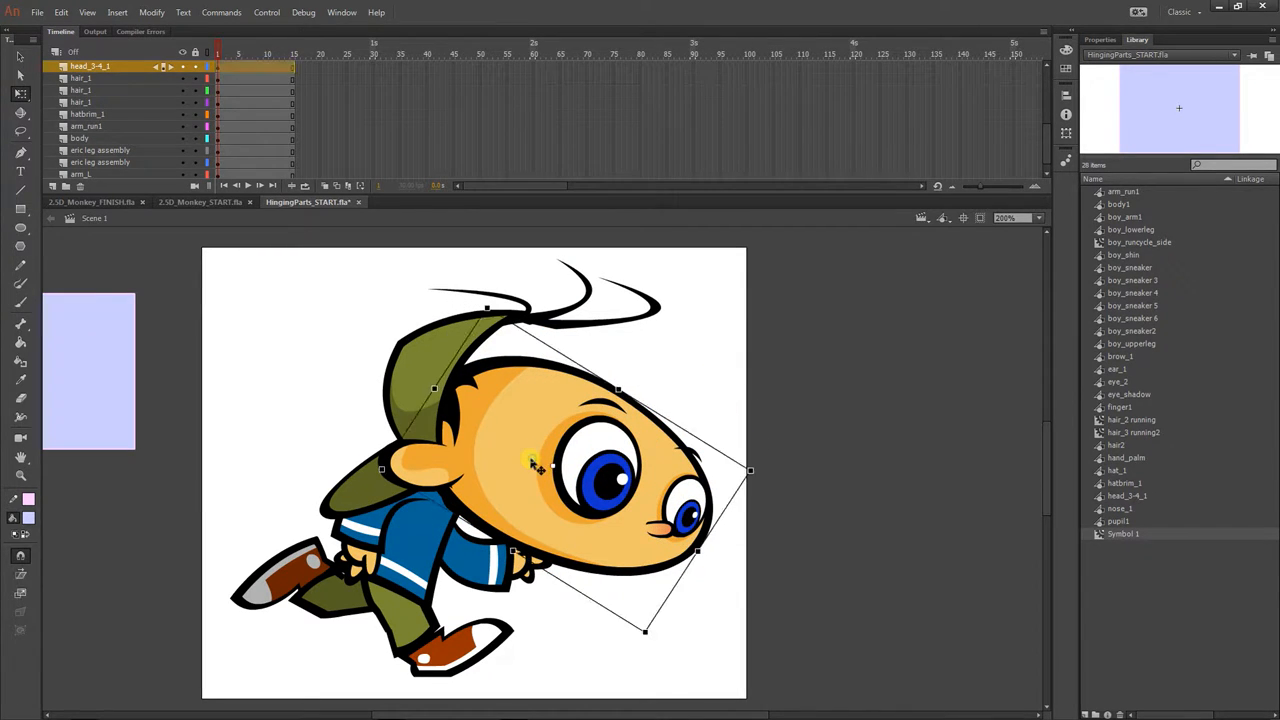
{"action": "left_click", "coordinate": [607, 478]}
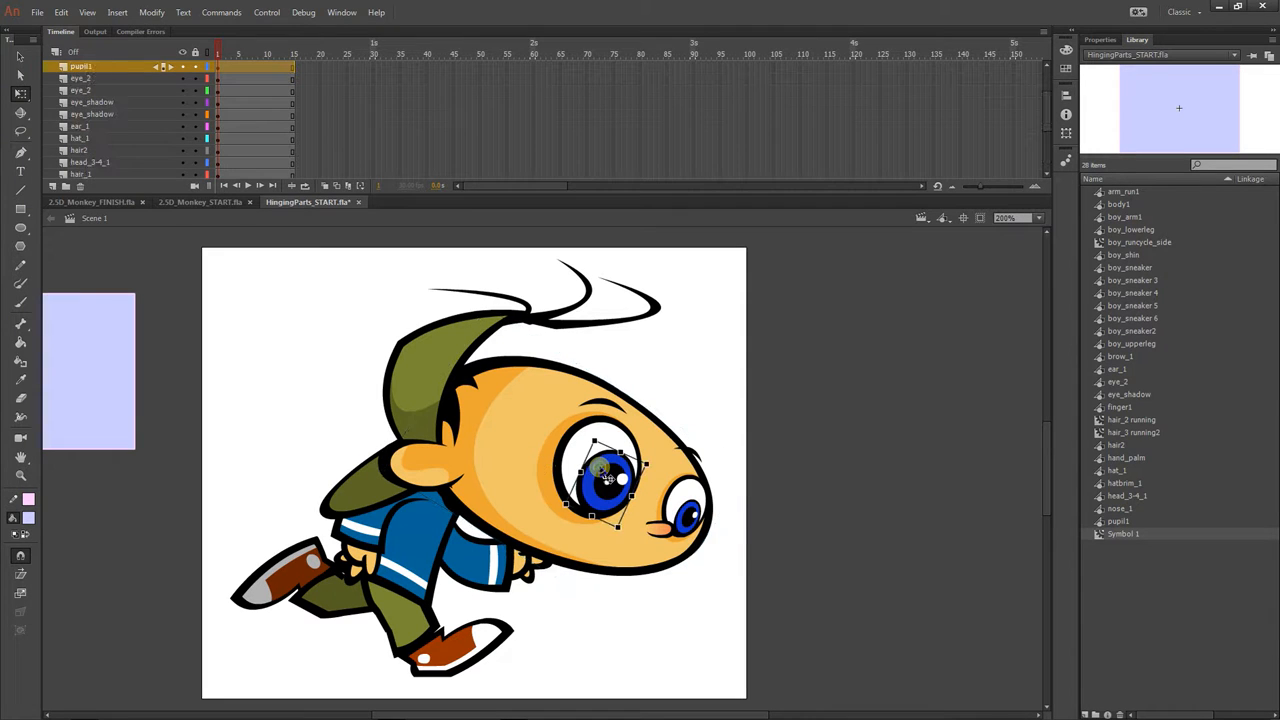
{"action": "left_click", "coordinate": [574, 446]}
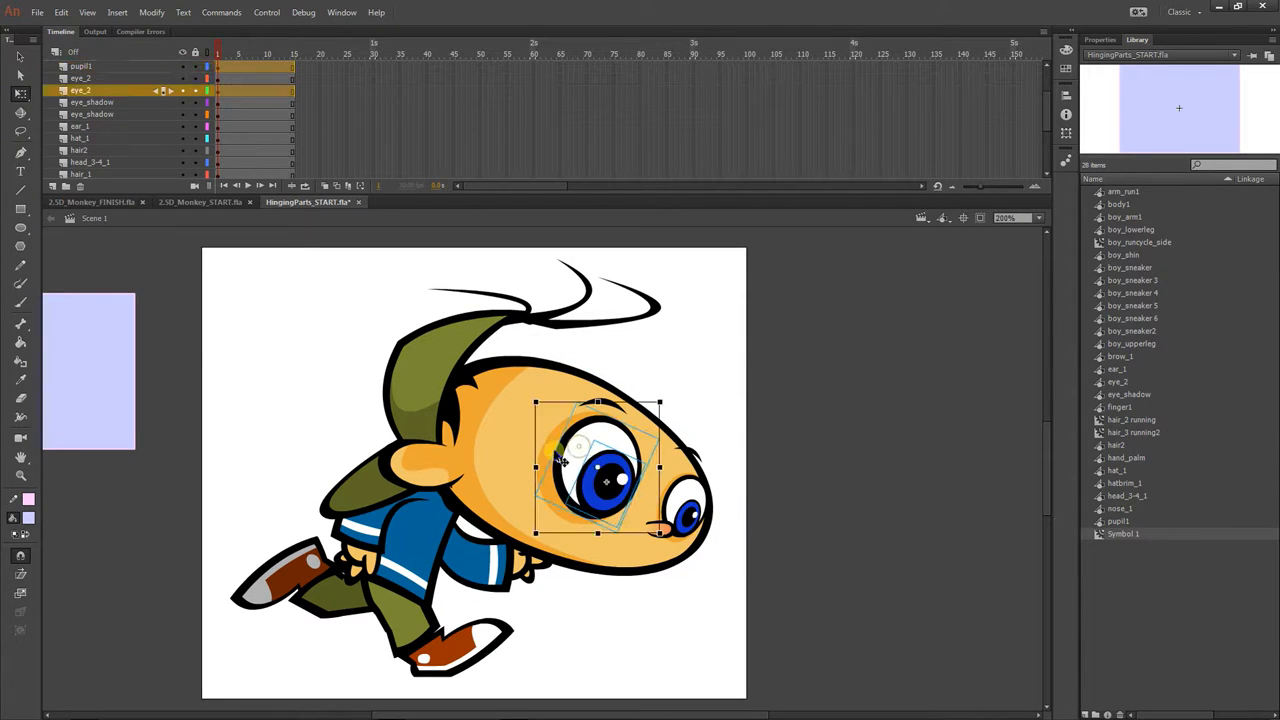
{"action": "left_click", "coordinate": [558, 456]}
{"action": "key", "text": "v"}
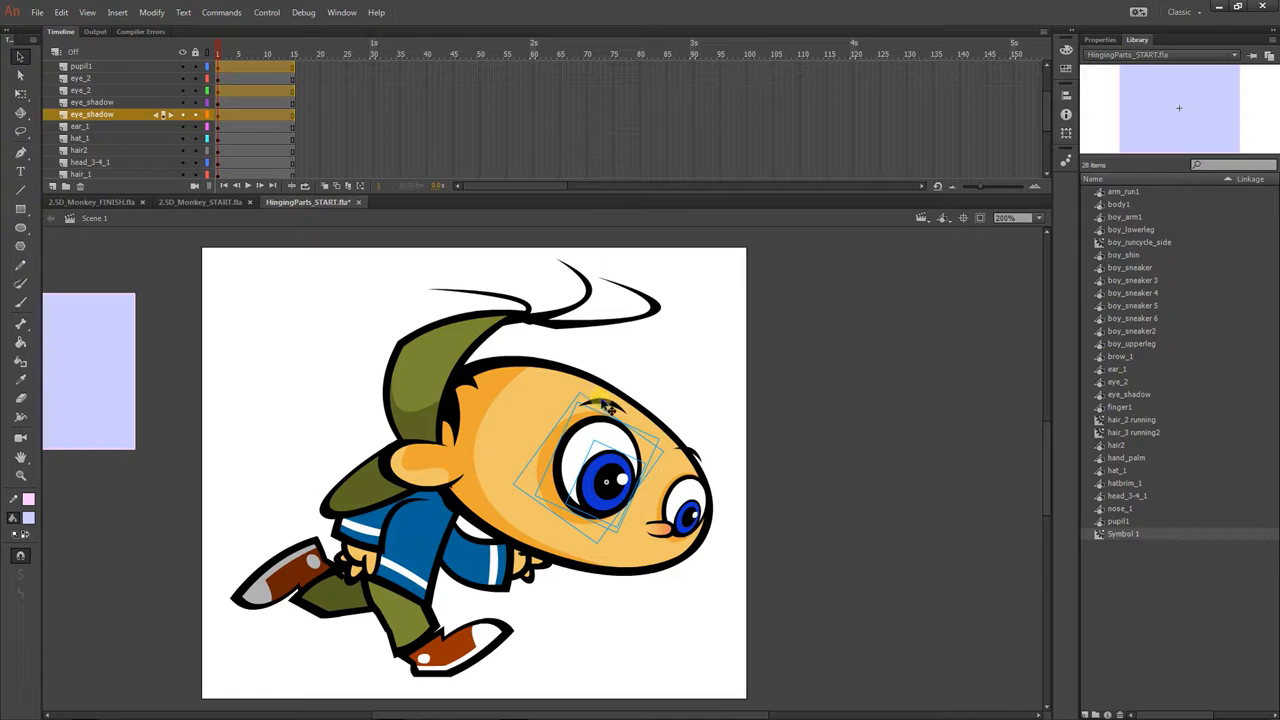
{"action": "left_click", "coordinate": [600, 403]}
{"action": "left_click", "coordinate": [690, 451]}
{"action": "left_click", "coordinate": [693, 510]}
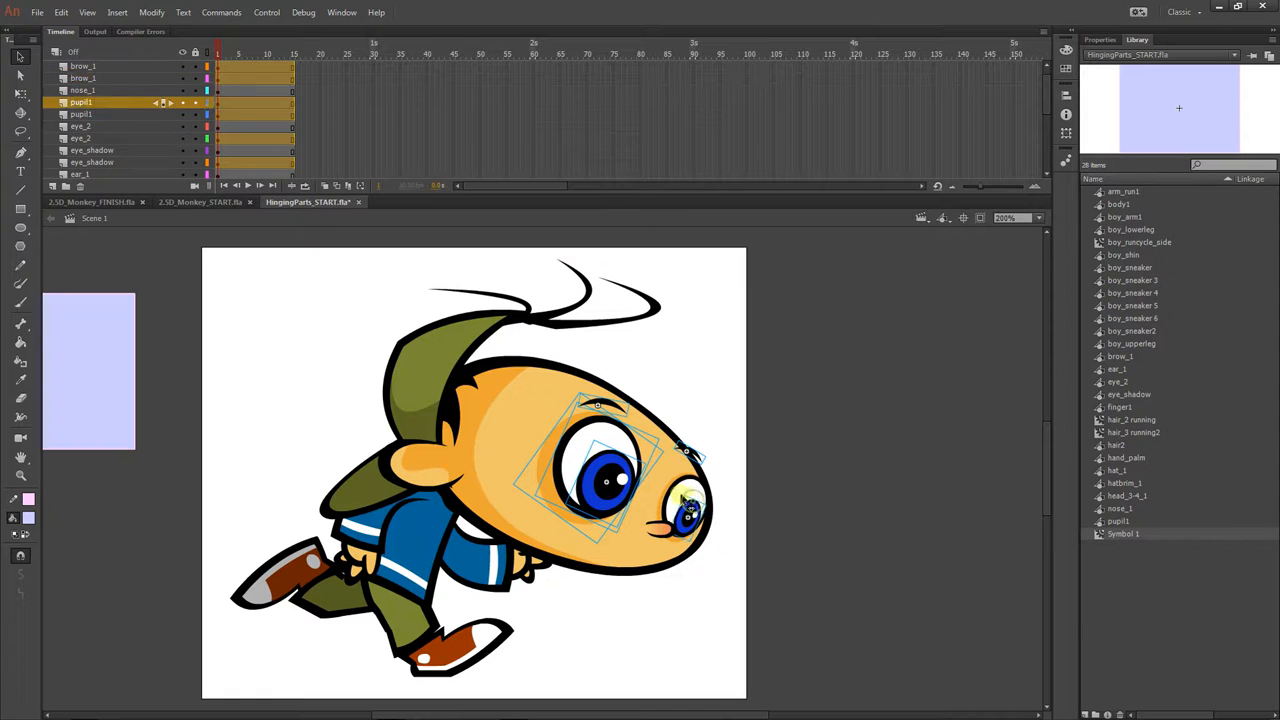
{"action": "left_click", "coordinate": [675, 495]}
{"action": "left_click", "coordinate": [675, 500]}
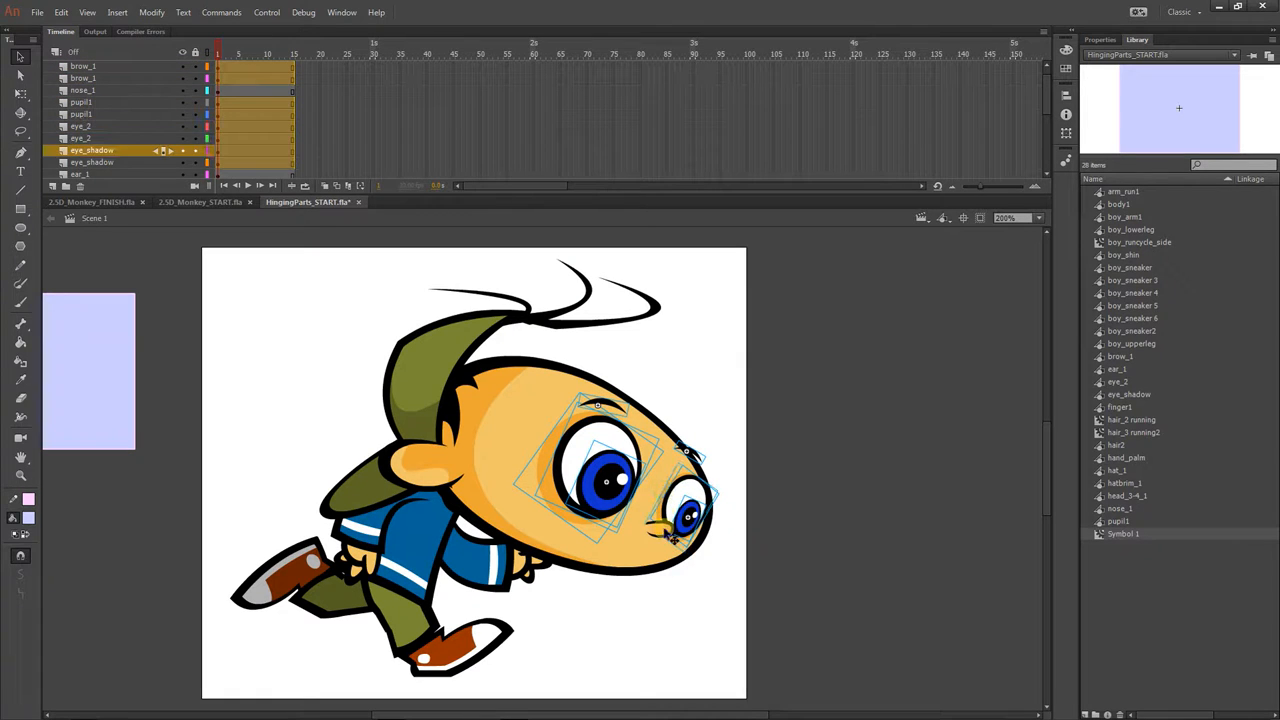
{"action": "left_click", "coordinate": [664, 530]}
{"action": "left_click", "coordinate": [656, 430]}
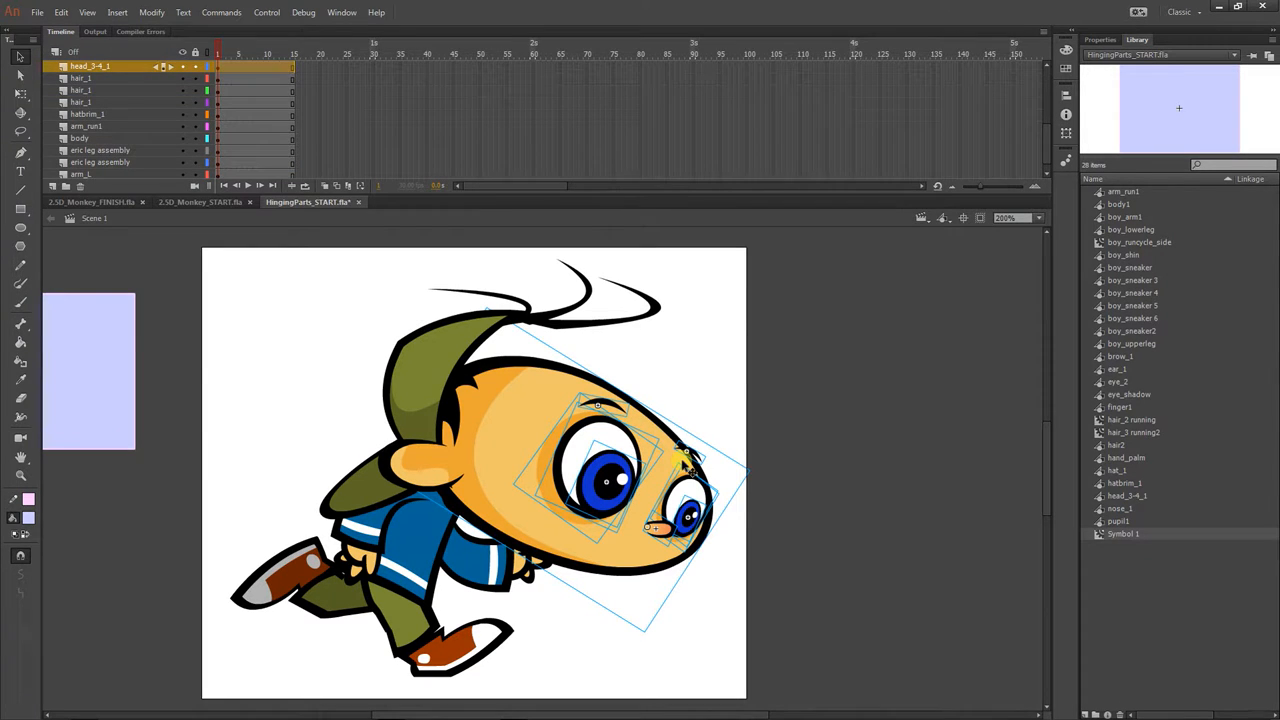
{"action": "key", "text": "q"}
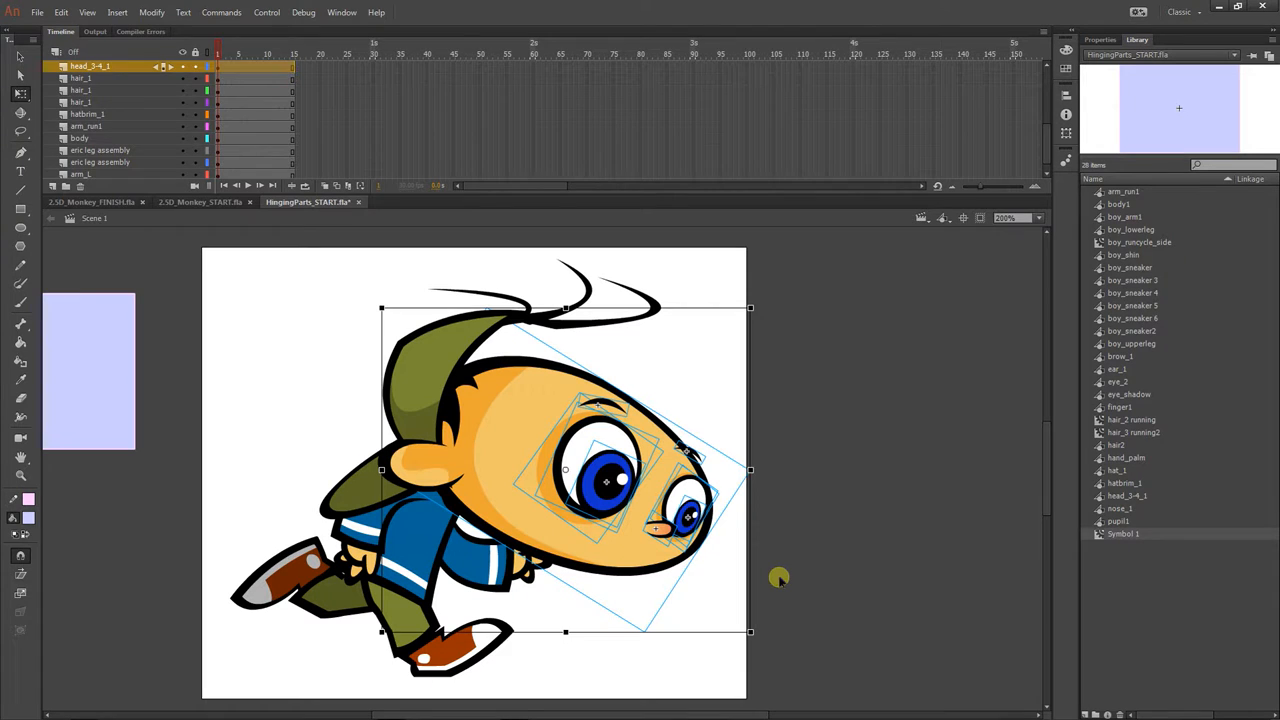
Step: Undo the face rotation and the transformation point move, keeping the head parts selected
{"action": "key", "text": "ctrl+z"}
{"action": "key", "text": "ctrl+z"}
{"action": "key", "text": "ctrl+z"}
{"action": "key", "text": "ctrl+z"}
{"action": "key", "text": "ctrl+z"}
{"action": "key", "text": "ctrl+z"}
{"action": "key", "text": "ctrl+z"}
{"action": "key", "text": "ctrl+z"}
{"action": "key", "text": "ctrl+z"}
{"action": "key", "text": "ctrl+z"}
{"action": "key", "text": "ctrl+z"}
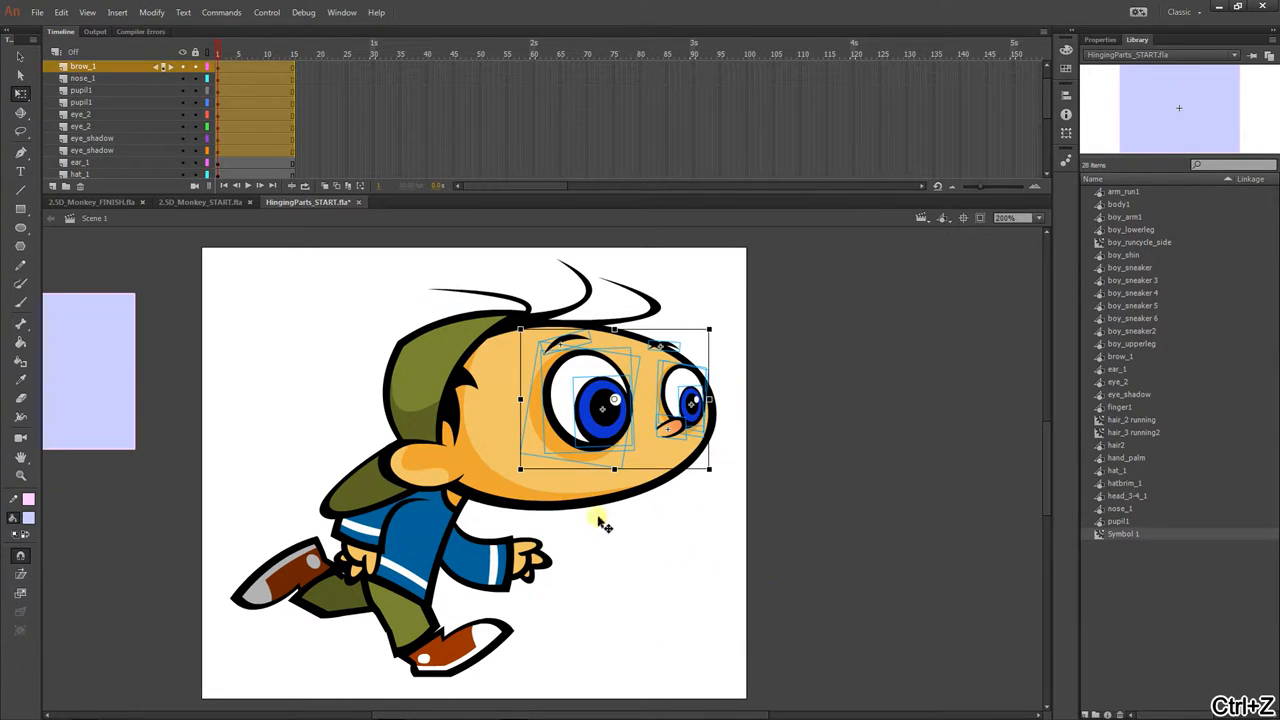
{"action": "key", "text": "ctrl+z"}
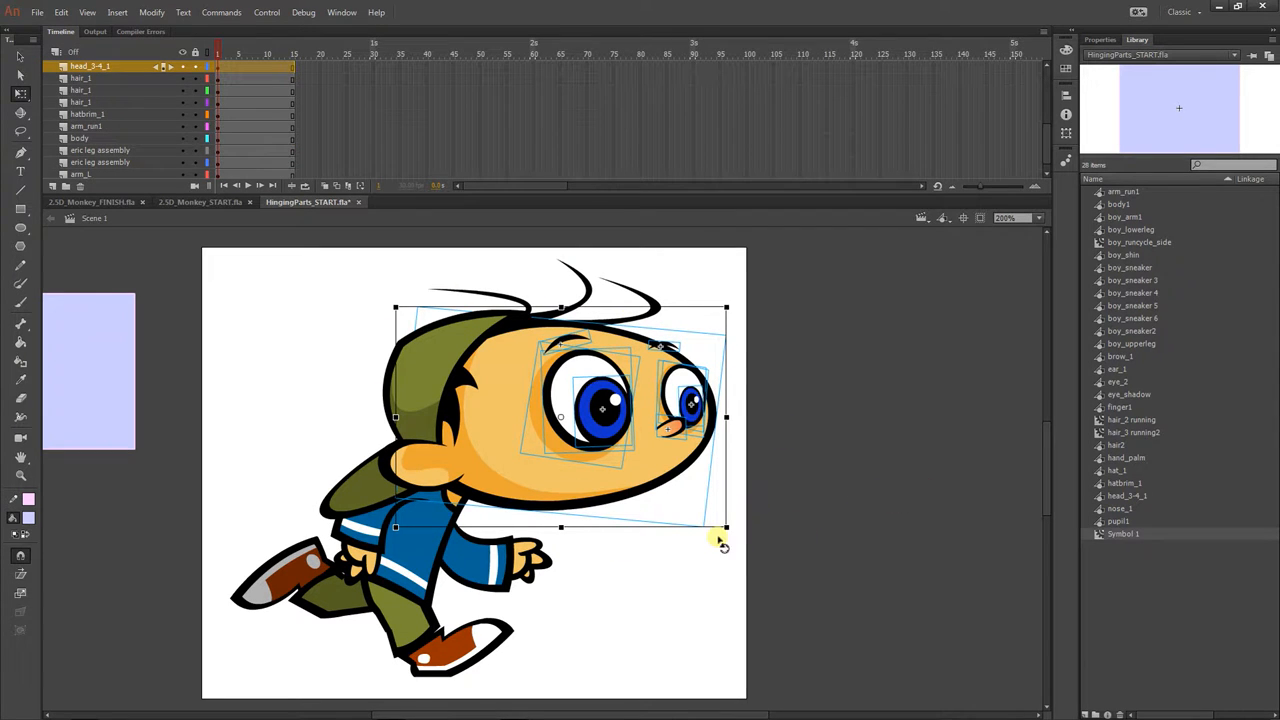
Step: Try rotating the selected face parts downward about their central transformation point, undo the rotation and clear the selection
{"action": "left_click_drag", "start_coordinate": [734, 537], "coordinate": [625, 643]}
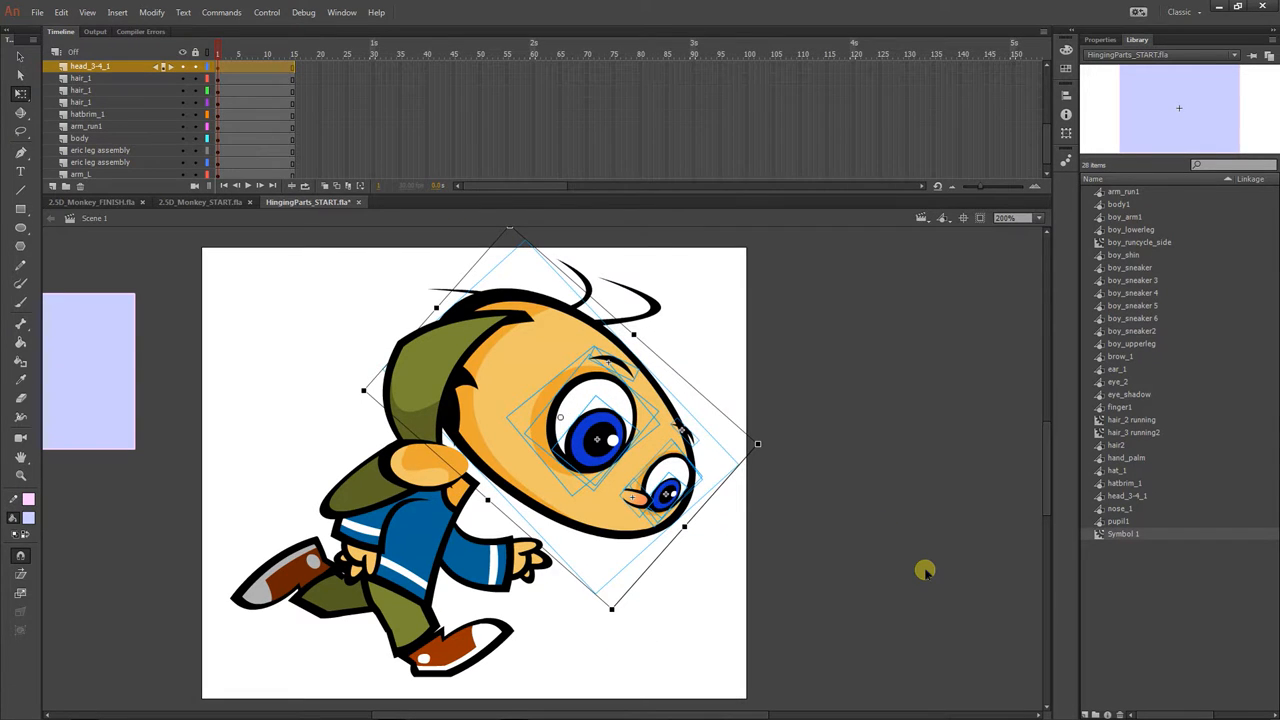
{"action": "key", "text": "ctrl+z"}
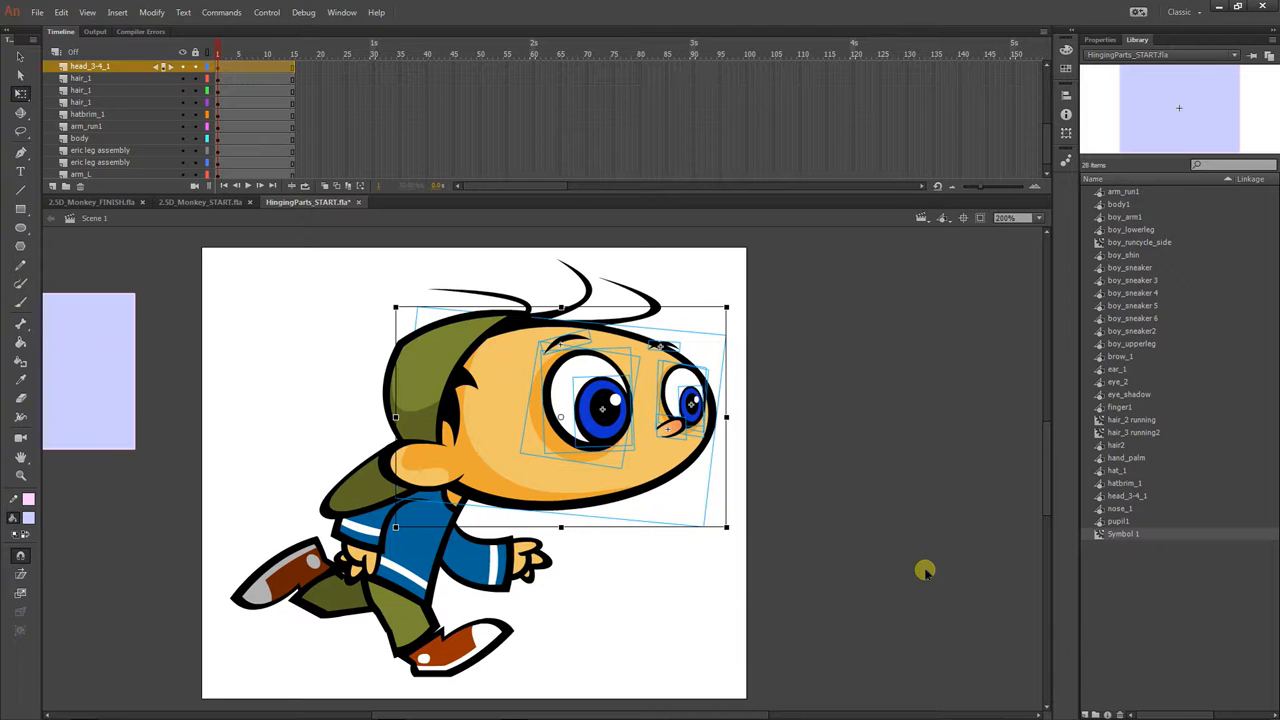
{"action": "left_click", "coordinate": [921, 571]}
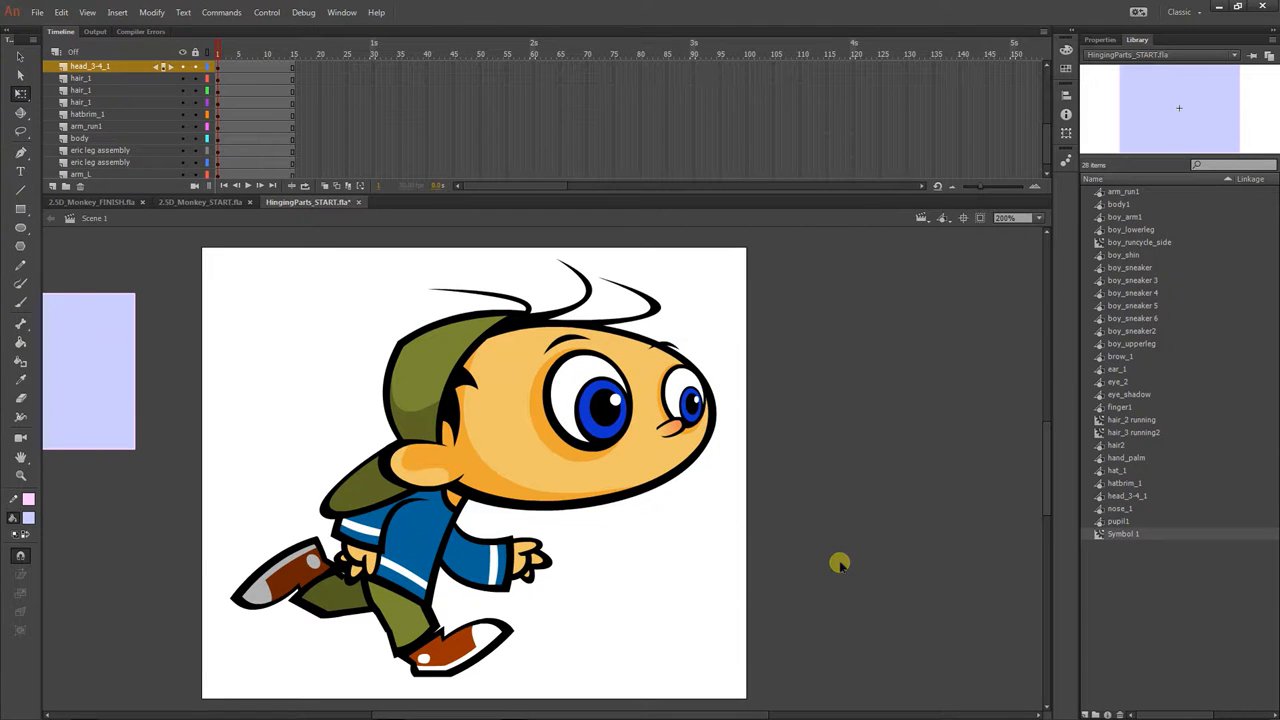
Step: Select the boy's body, test the movie and close the preview
{"action": "left_click", "coordinate": [418, 576]}
{"action": "key", "text": "ctrl+Return"}
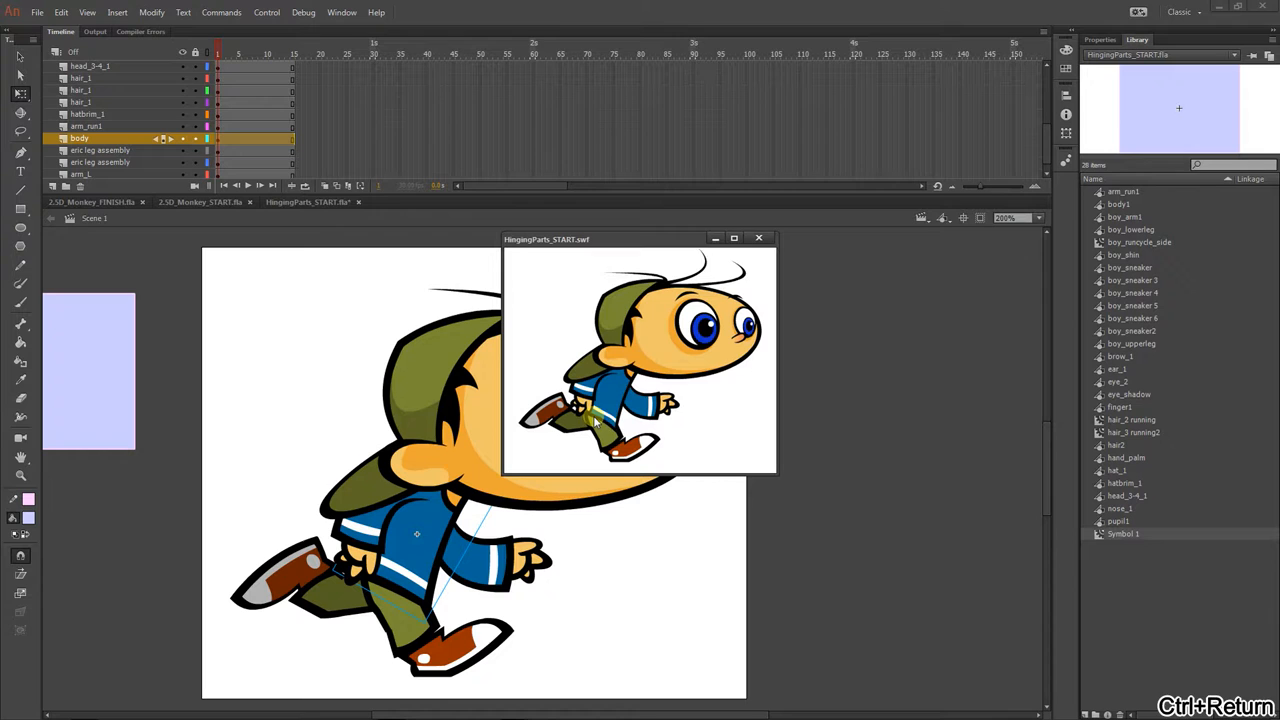
{"action": "left_click", "coordinate": [759, 241]}
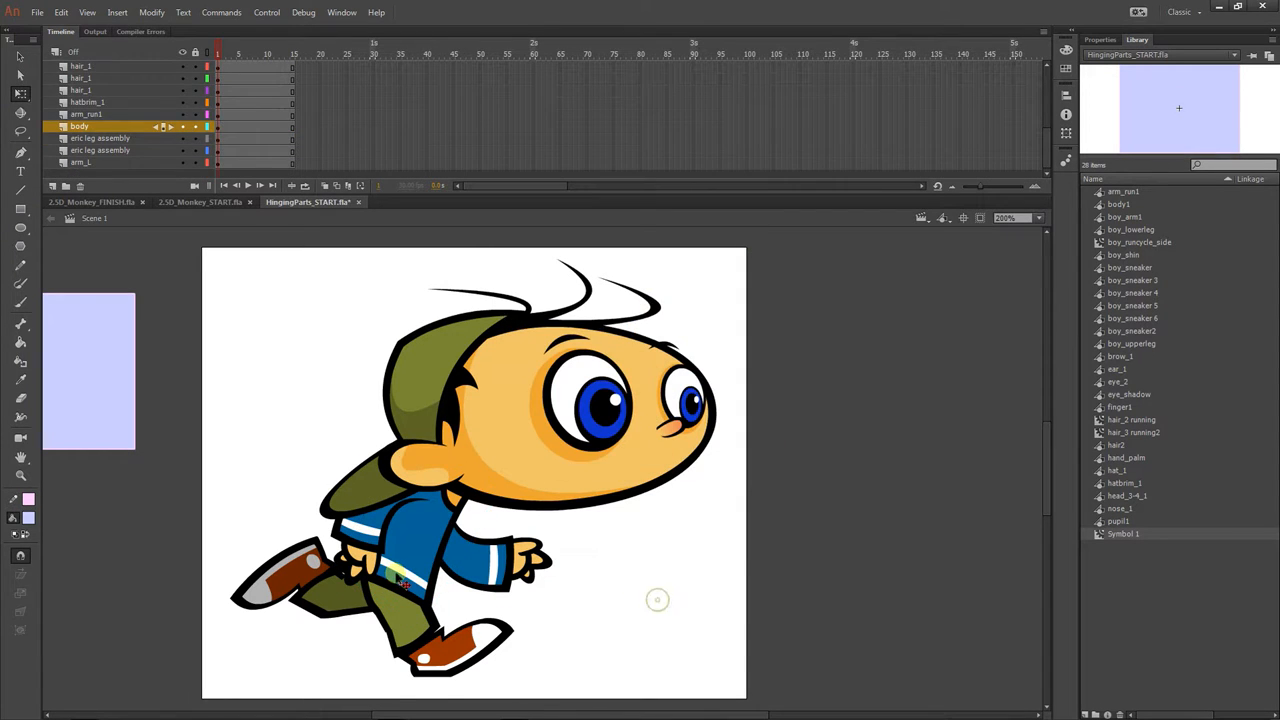
Step: Open the body1 symbol in place to examine its layers and frames, and return to Scene 1
{"action": "double_click", "coordinate": [395, 574]}
{"action": "mouse_move", "coordinate": [222, 52]}
{"action": "left_mouse_down"}
{"action": "mouse_move", "coordinate": [305, 55]}
{"action": "mouse_move", "coordinate": [216, 56]}
{"action": "left_mouse_up"}
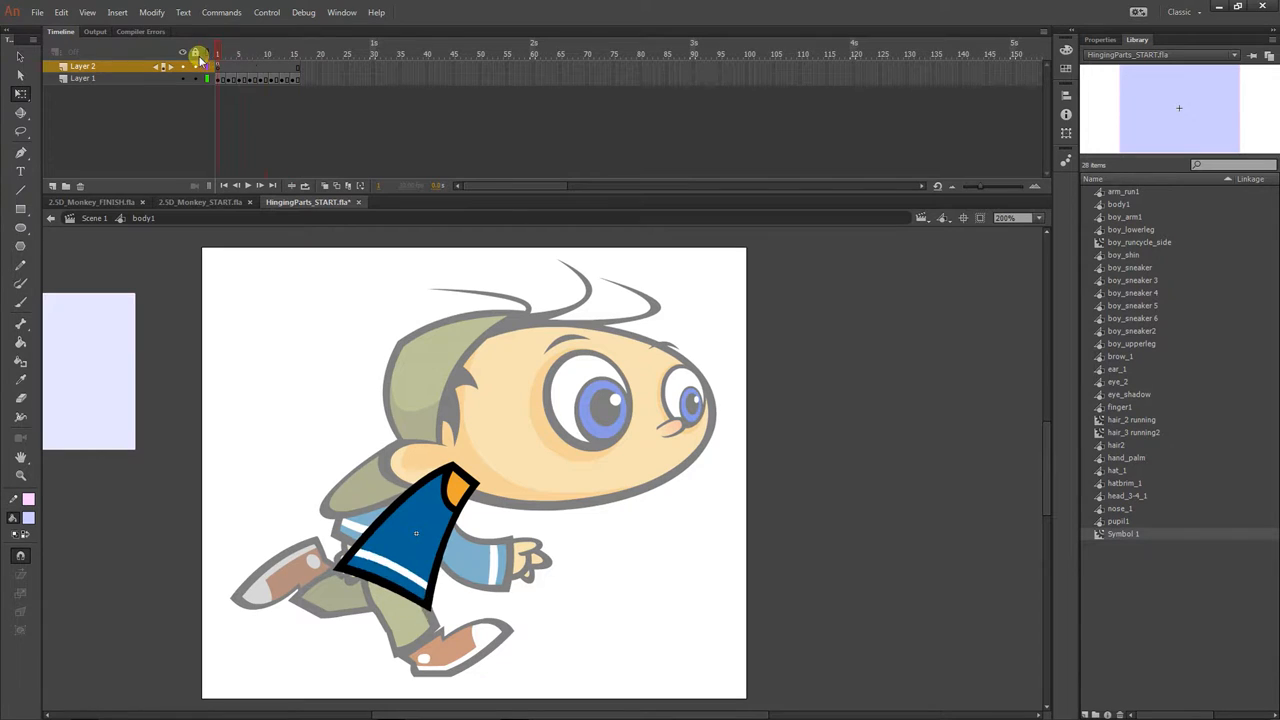
{"action": "left_click", "coordinate": [93, 218]}
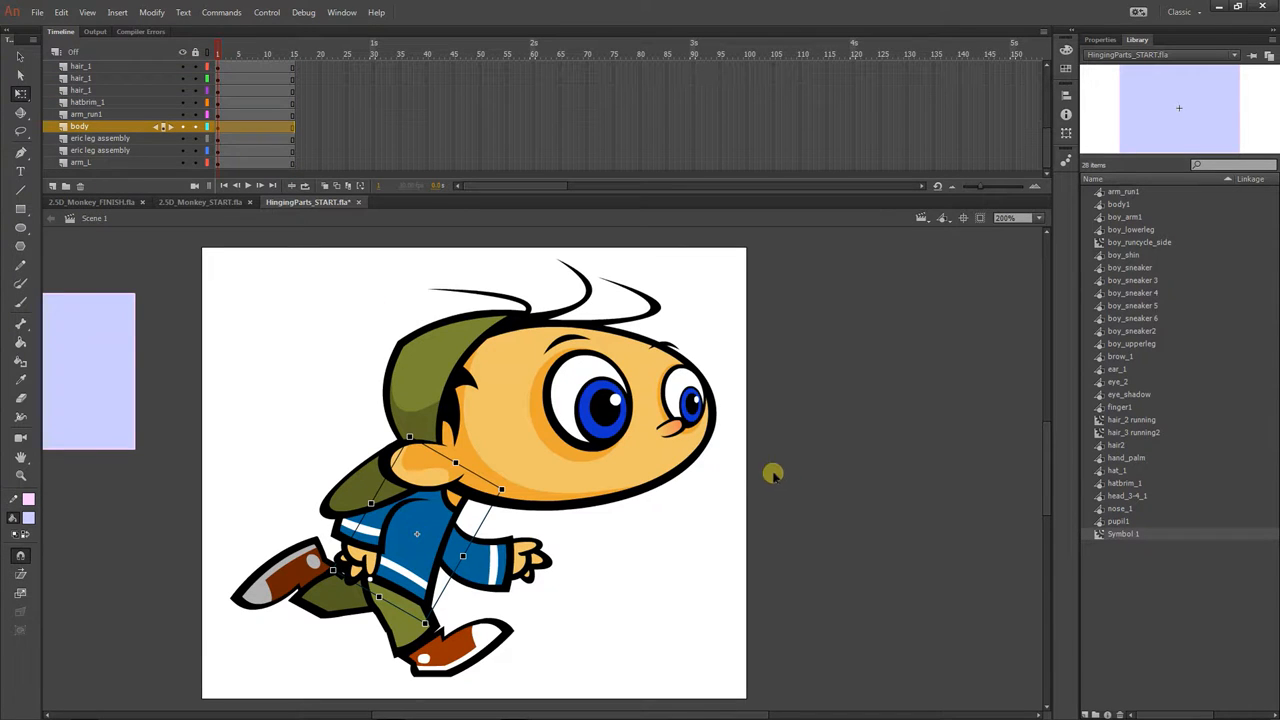
Step: Try shifting both pupils up and back within the eyes to change the boy's gaze
{"action": "left_click_drag", "start_coordinate": [630, 412], "coordinate": [598, 393]}
{"action": "left_click", "coordinate": [680, 400]}
{"action": "key", "text": "ctrl+z"}
{"action": "key", "text": "ctrl+z"}
{"action": "key", "text": "ctrl+z"}
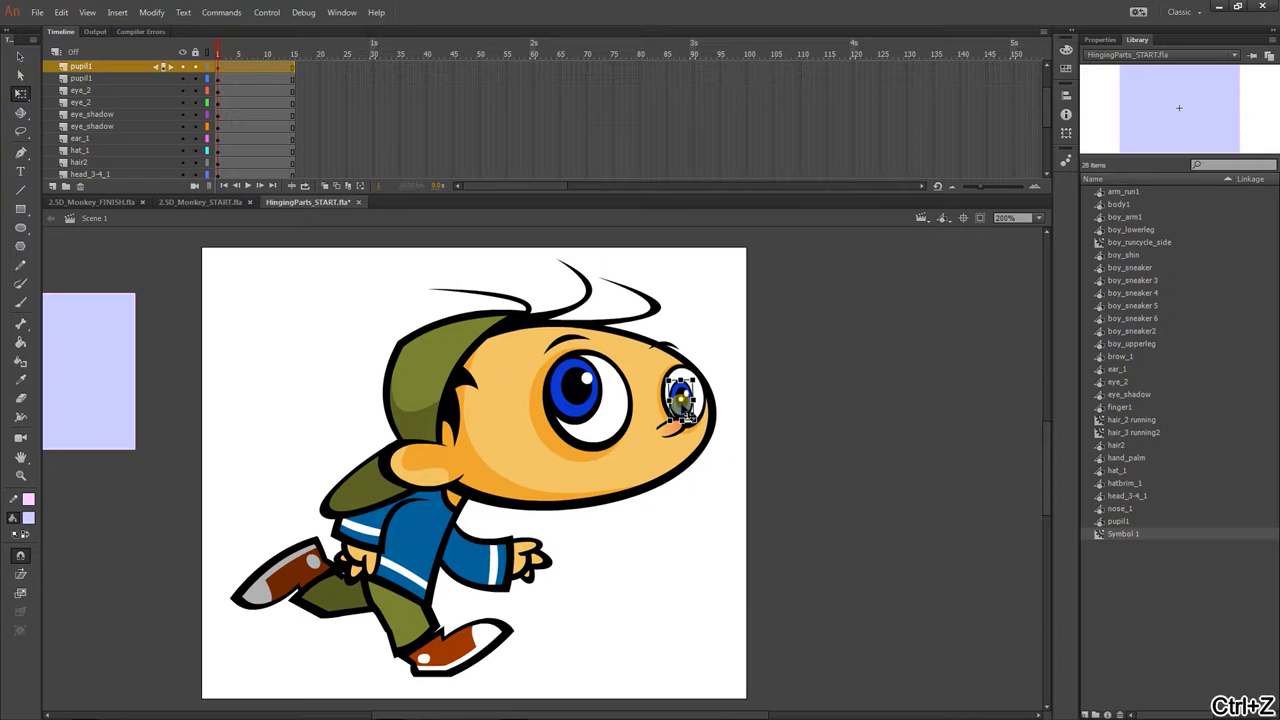
{"action": "left_click", "coordinate": [697, 537]}
{"action": "left_click_drag", "start_coordinate": [682, 395], "coordinate": [678, 401]}
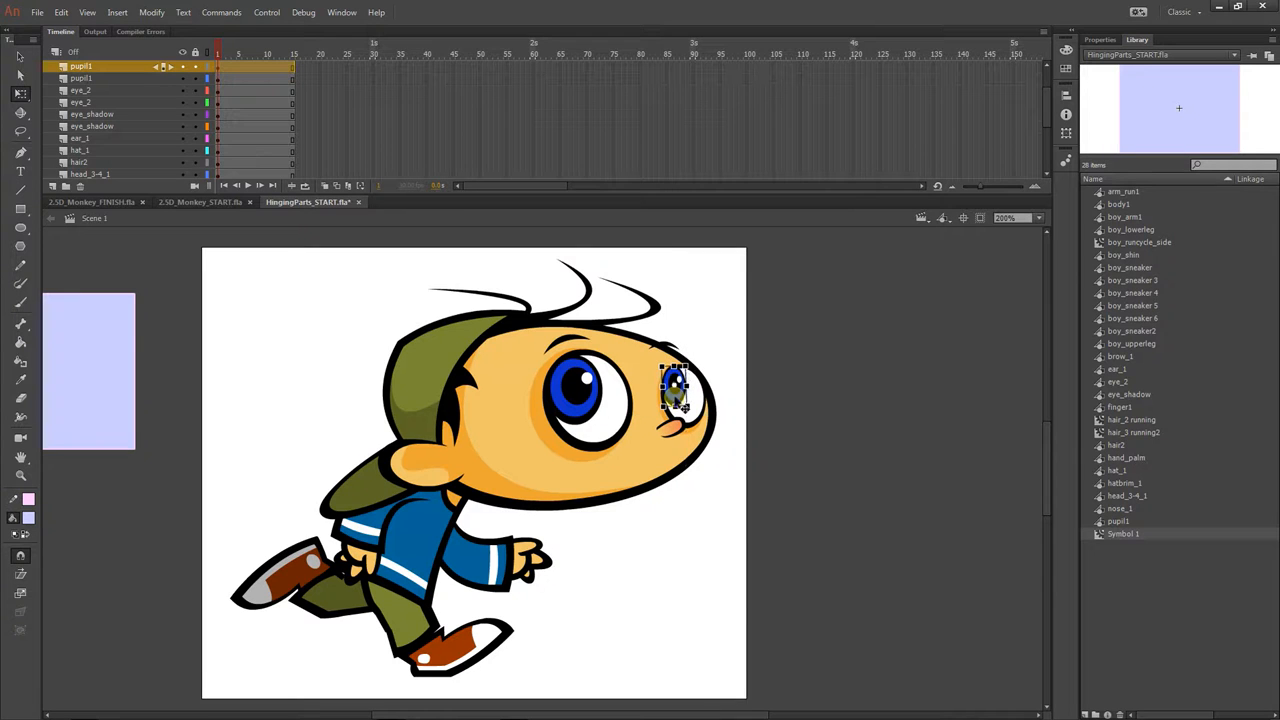
{"action": "left_click", "coordinate": [698, 495]}
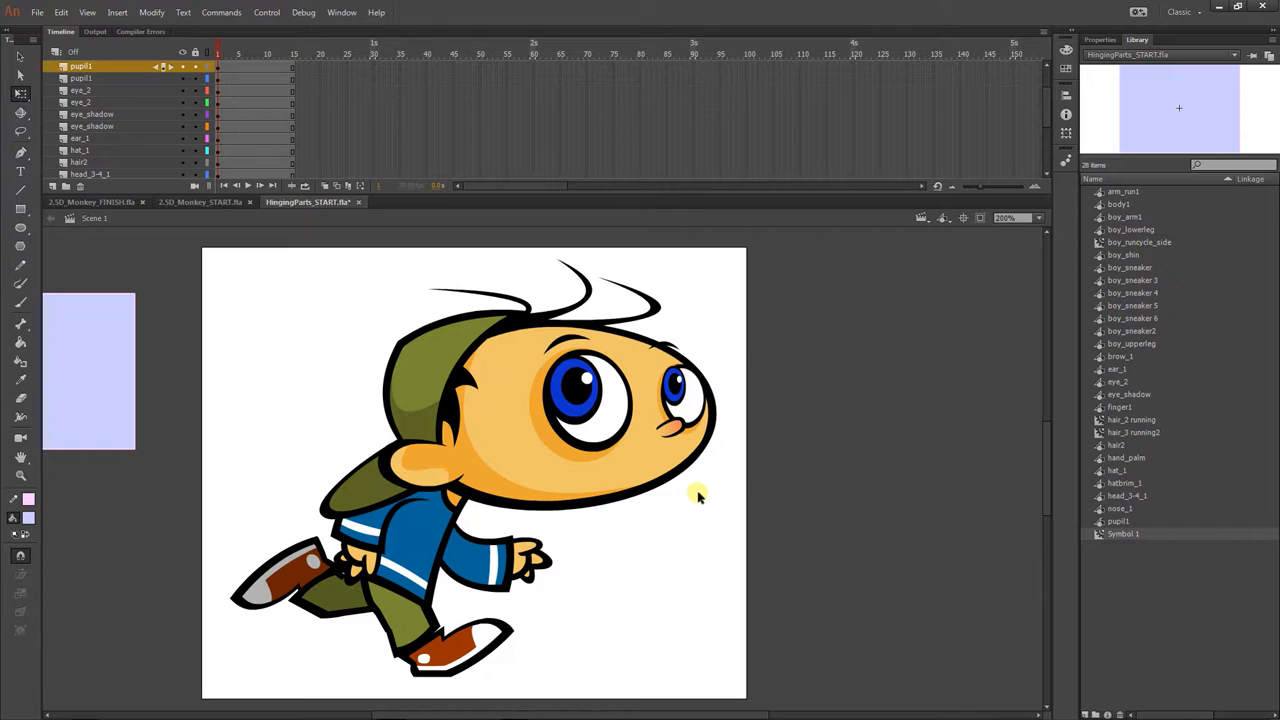
Step: Undo the moves of both pupils
{"action": "key", "text": "ctrl+z"}
{"action": "key", "text": "ctrl+z"}
{"action": "key", "text": "ctrl+z"}
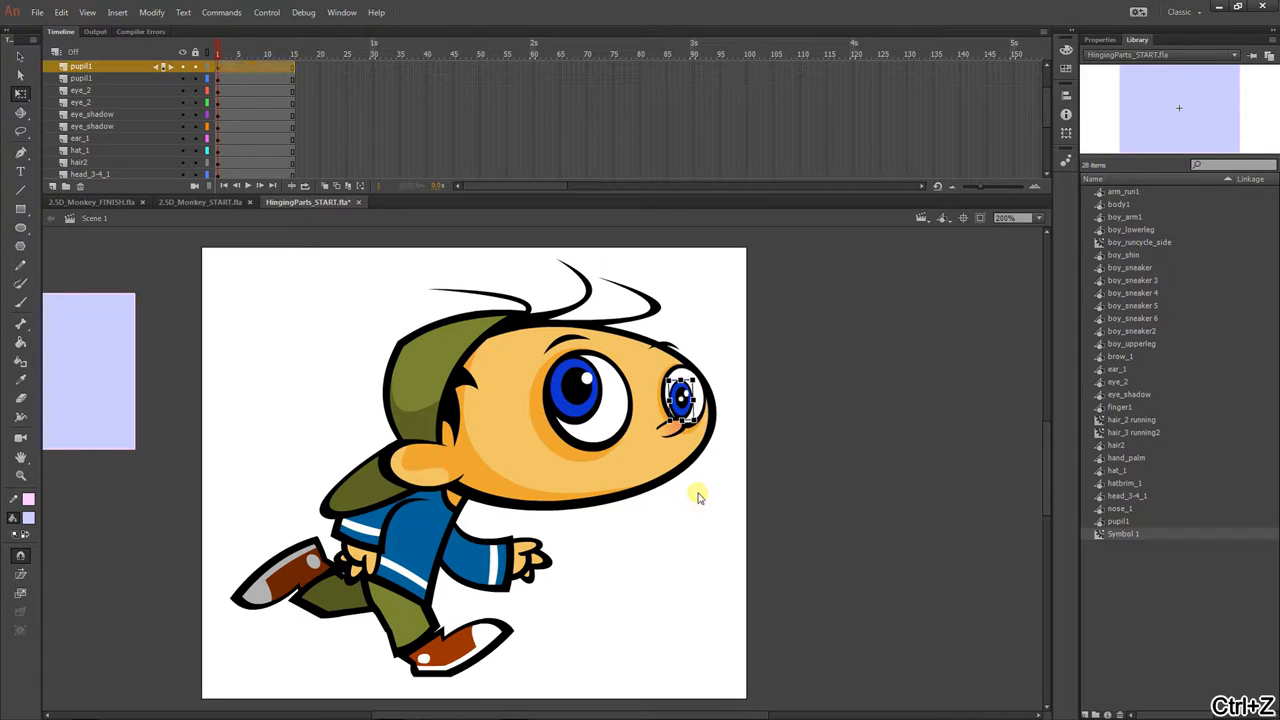
{"action": "key", "text": "ctrl+z"}
{"action": "key", "text": "ctrl+z"}
{"action": "key", "text": "ctrl+z"}
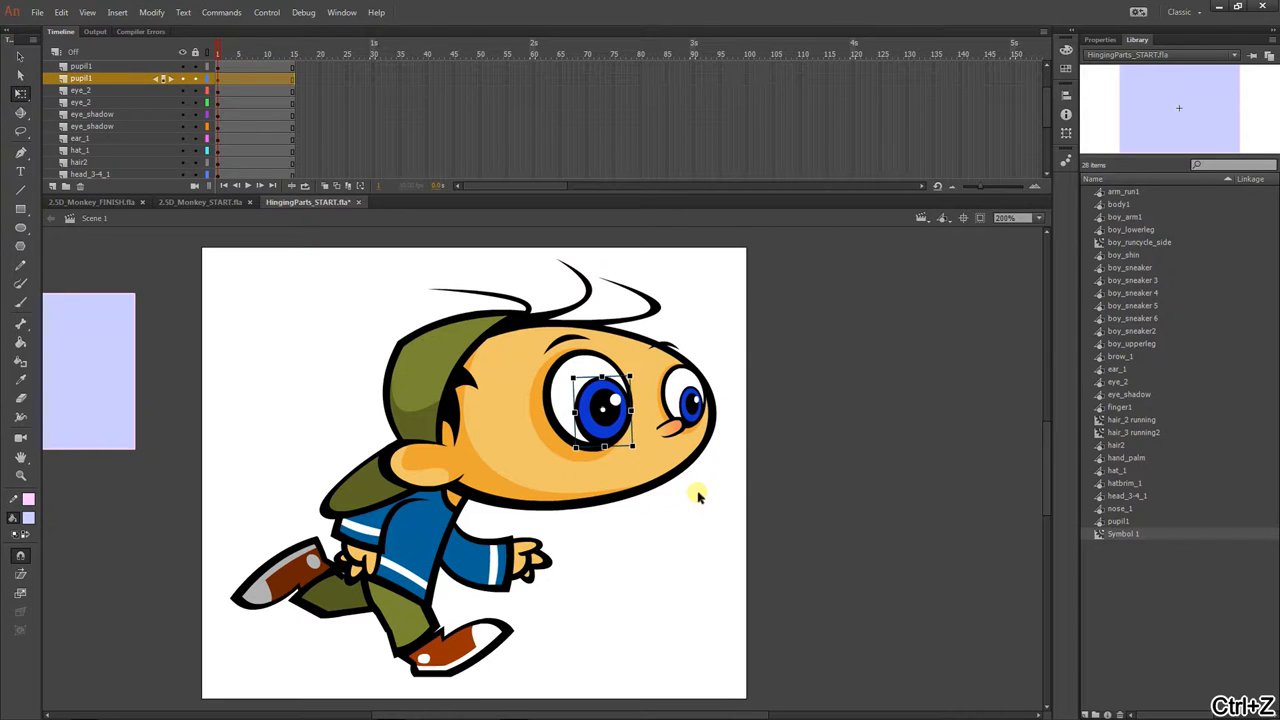
Step: Open the head_3-4_1 symbol for editing in place and deselect its artwork
{"action": "left_click", "coordinate": [578, 484]}
{"action": "key", "text": "v"}
{"action": "double_click", "coordinate": [579, 487]}
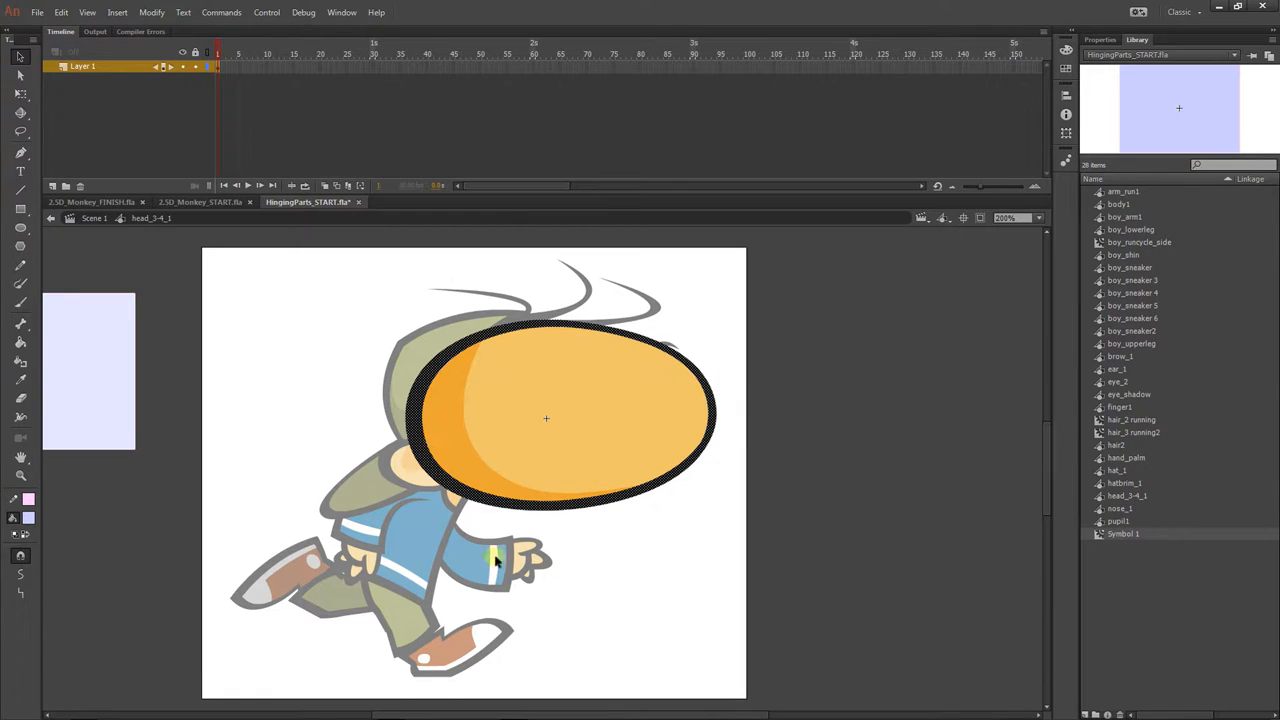
{"action": "left_click", "coordinate": [652, 612]}
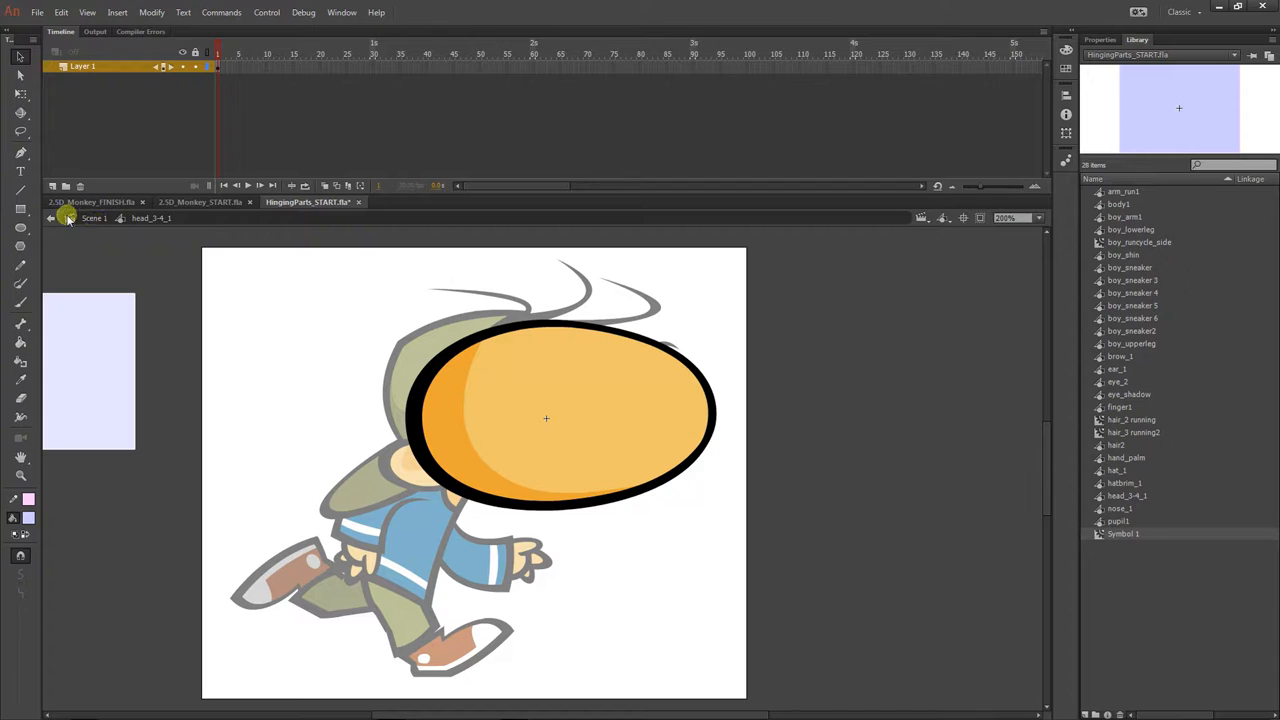
Step: Add a new layer above Layer 1 and draw a small circle at the lower back of the head with the Oval tool
{"action": "left_click", "coordinate": [53, 186]}
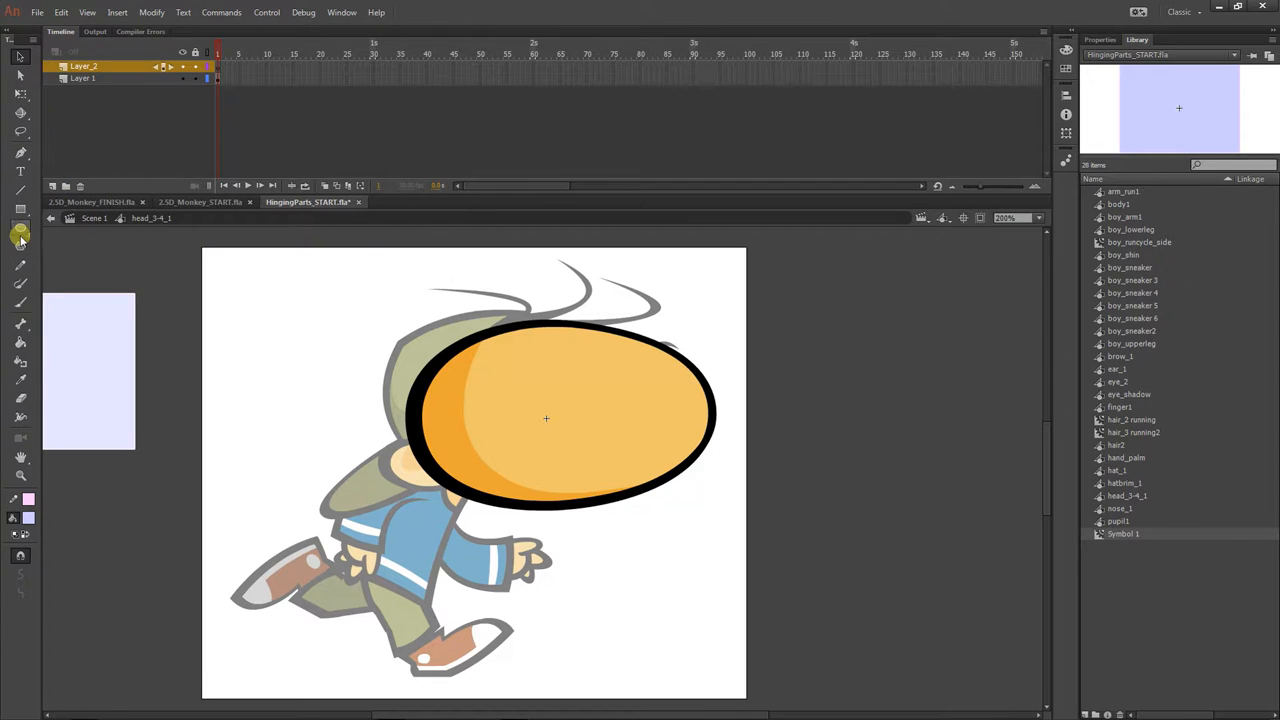
{"action": "left_click", "coordinate": [20, 228]}
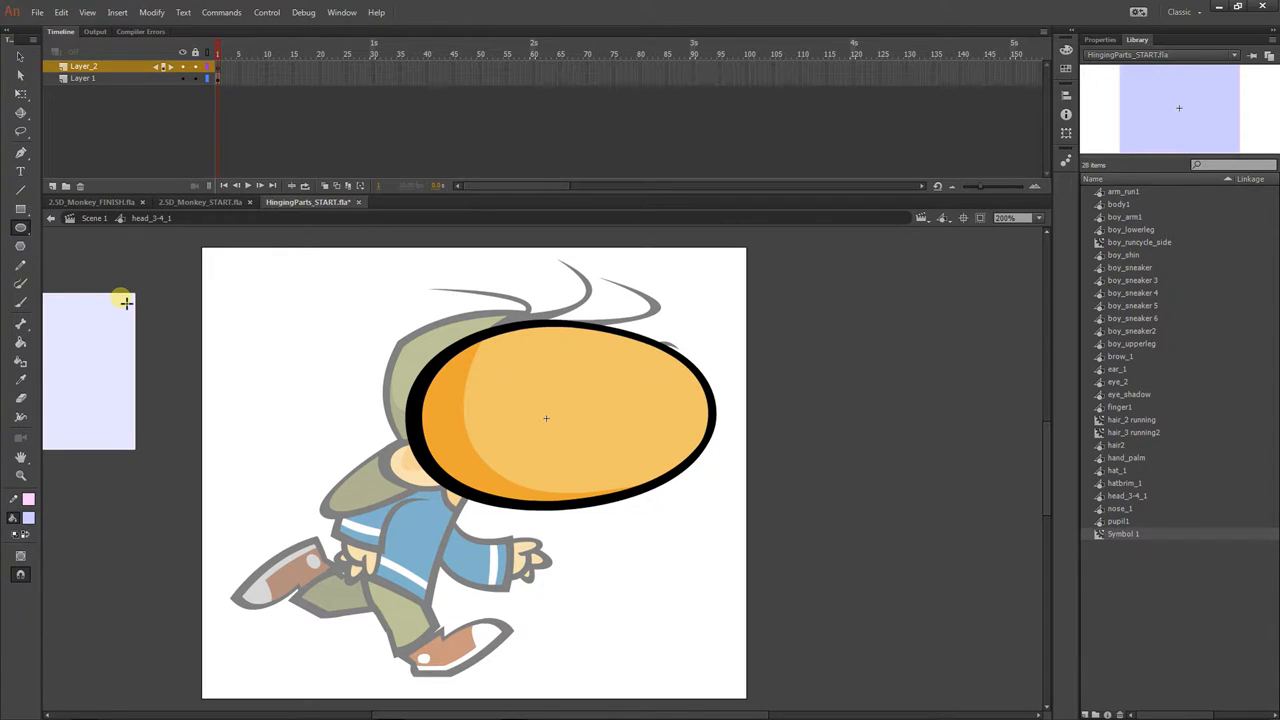
{"action": "left_click", "coordinate": [20, 555]}
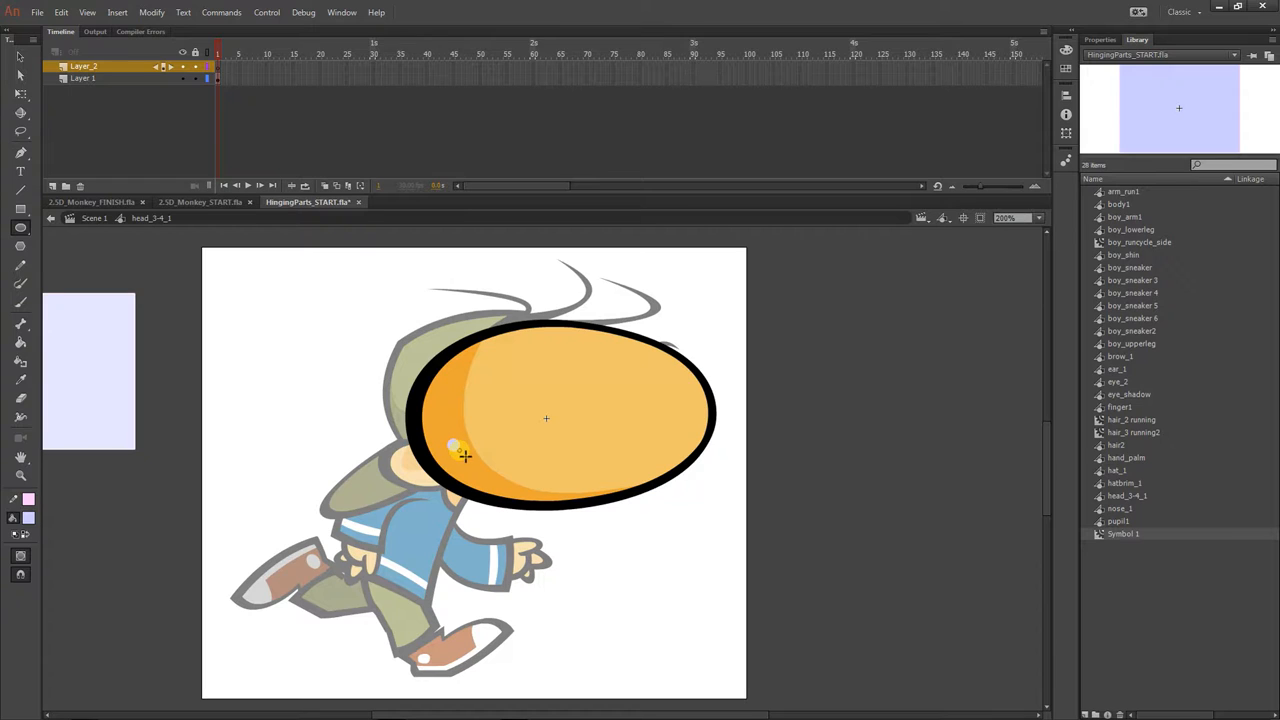
{"action": "key", "text": "v"}
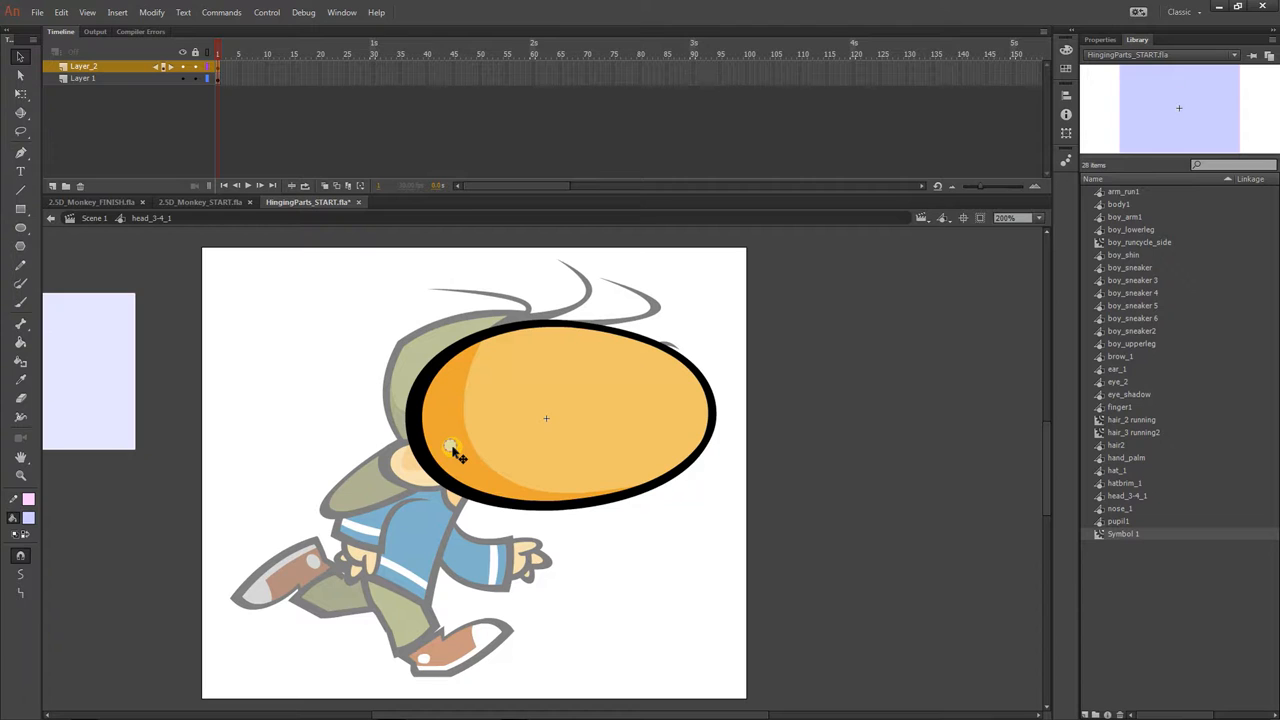
Step: Shift the small circle inside the head_3-4_1 symbol slightly forward so it clears the ear, and return to Scene 1
{"action": "left_click", "coordinate": [92, 219]}
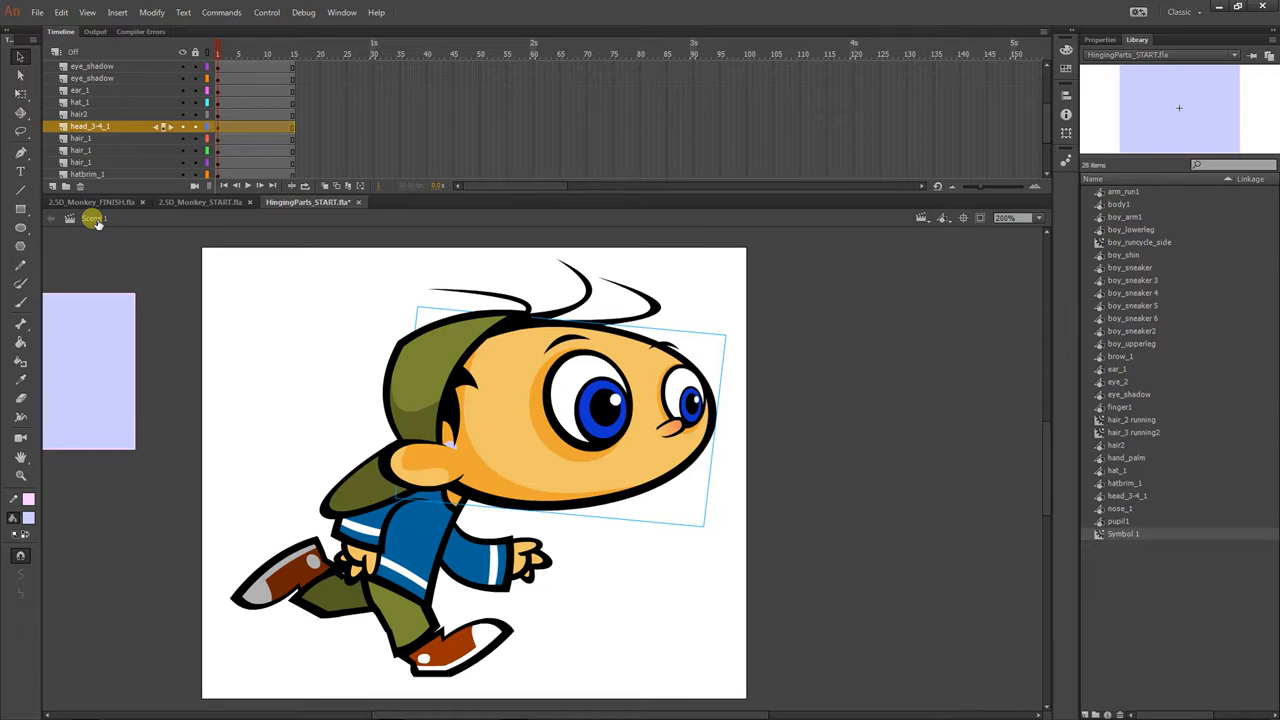
{"action": "double_click", "coordinate": [548, 492]}
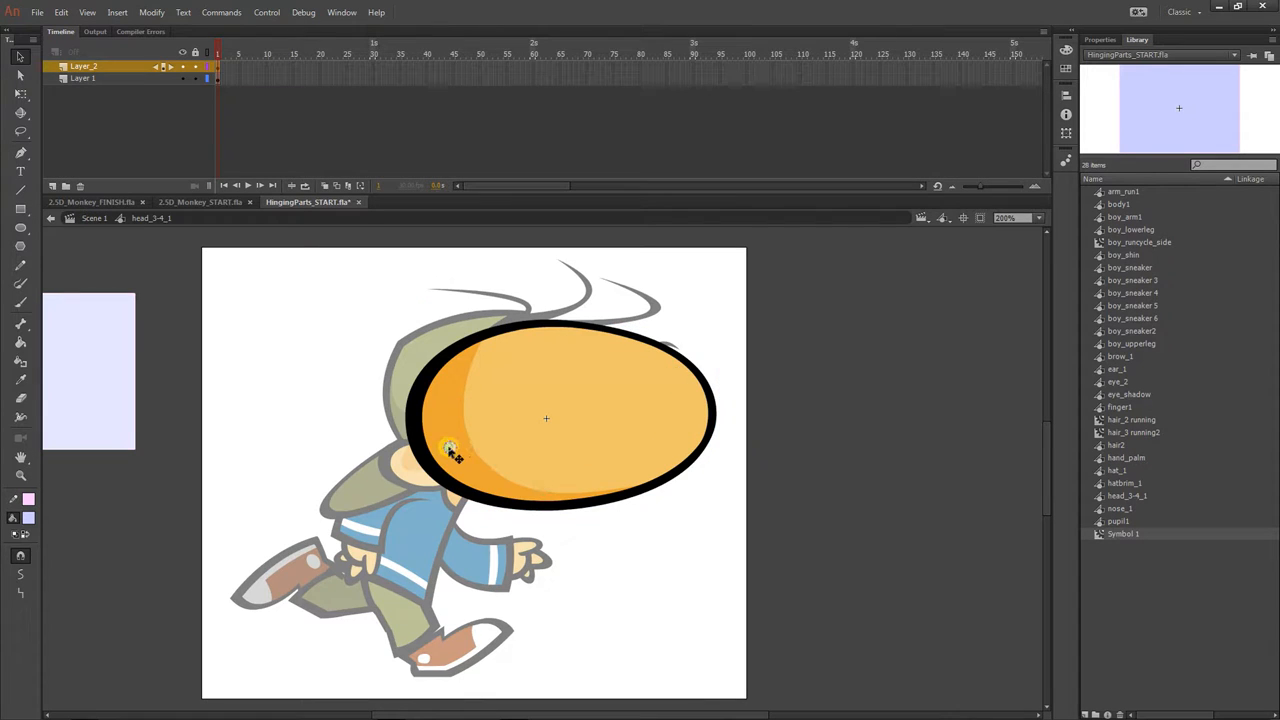
{"action": "double_click", "coordinate": [449, 450]}
{"action": "left_click", "coordinate": [154, 217]}
{"action": "mouse_move", "coordinate": [449, 448]}
{"action": "left_mouse_down"}
{"action": "mouse_move", "coordinate": [462, 456]}
{"action": "mouse_move", "coordinate": [457, 444]}
{"action": "left_mouse_up"}
{"action": "left_click", "coordinate": [92, 216]}
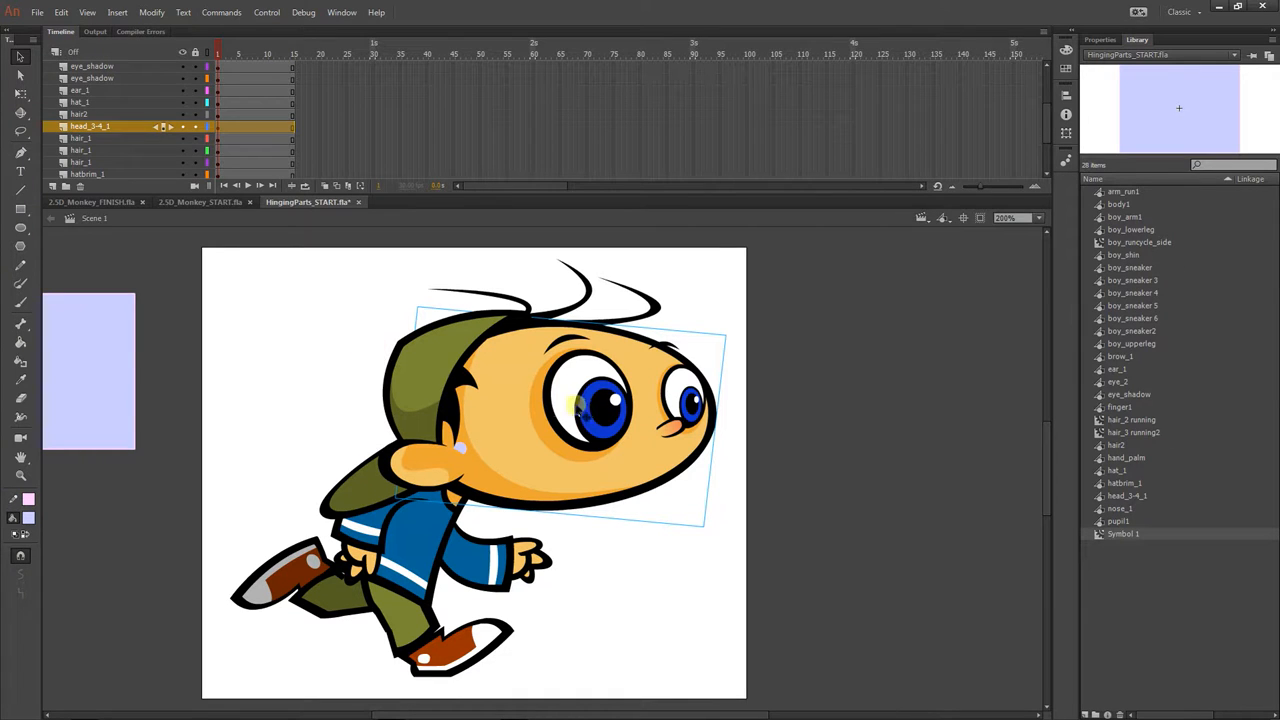
Step: Select the head together with both pupils, eyes, eye shadows and brows, and the nose
{"action": "left_click_drag", "start_coordinate": [613, 415], "coordinate": [624, 428]}
{"action": "left_click", "coordinate": [616, 420], "text": "shift"}
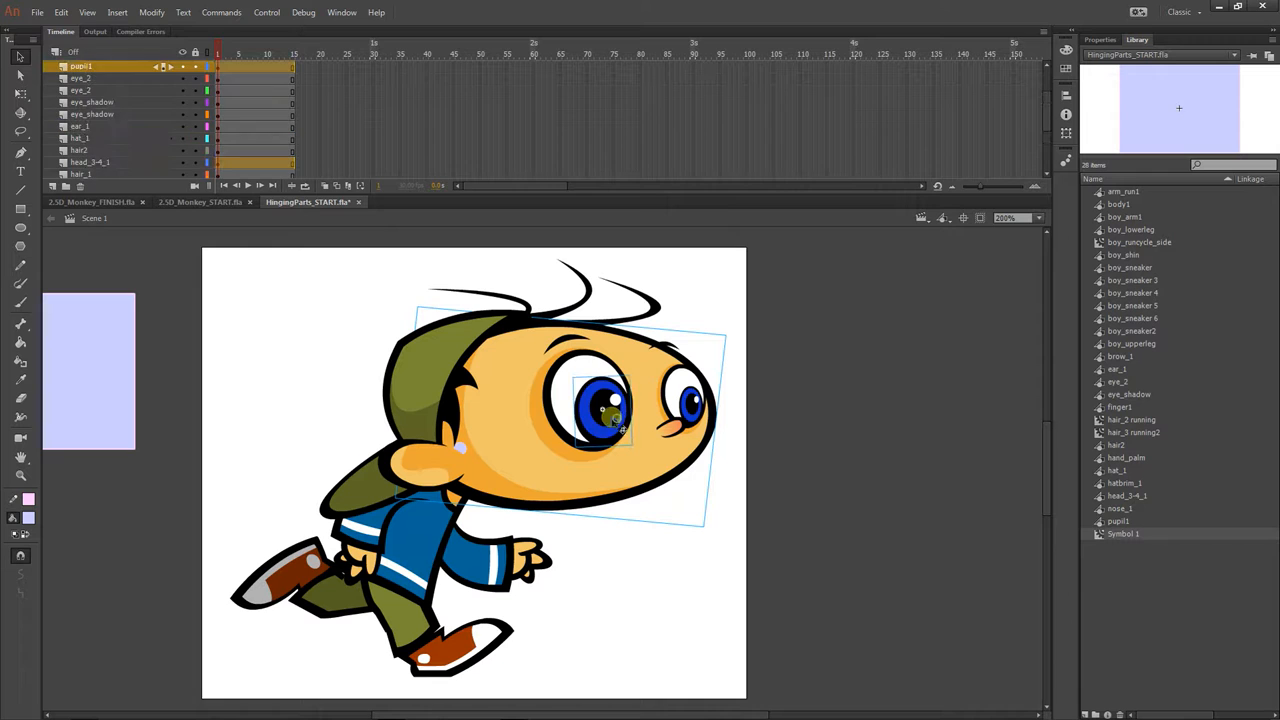
{"action": "left_click", "coordinate": [557, 388], "text": "shift"}
{"action": "left_click", "coordinate": [538, 397], "text": "shift"}
{"action": "left_click", "coordinate": [565, 345], "text": "shift"}
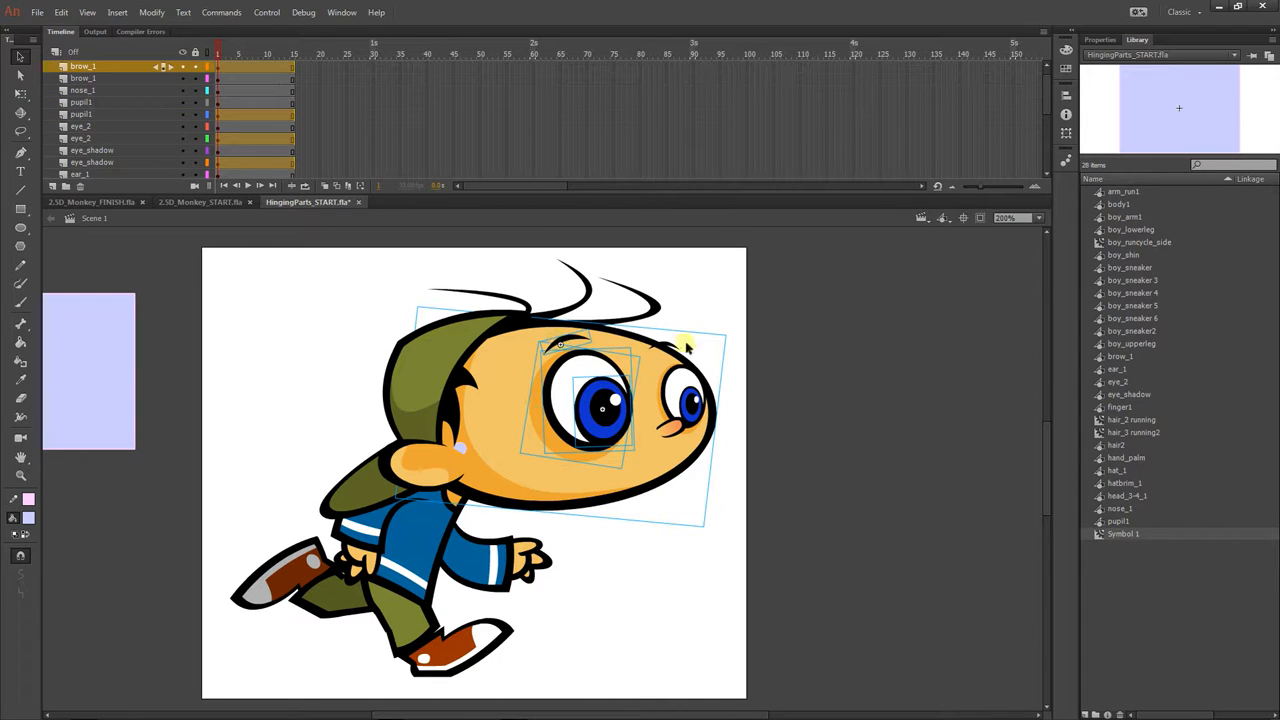
{"action": "left_click", "coordinate": [664, 346], "text": "shift"}
{"action": "left_click", "coordinate": [688, 398], "text": "shift"}
{"action": "left_click", "coordinate": [680, 386], "text": "shift"}
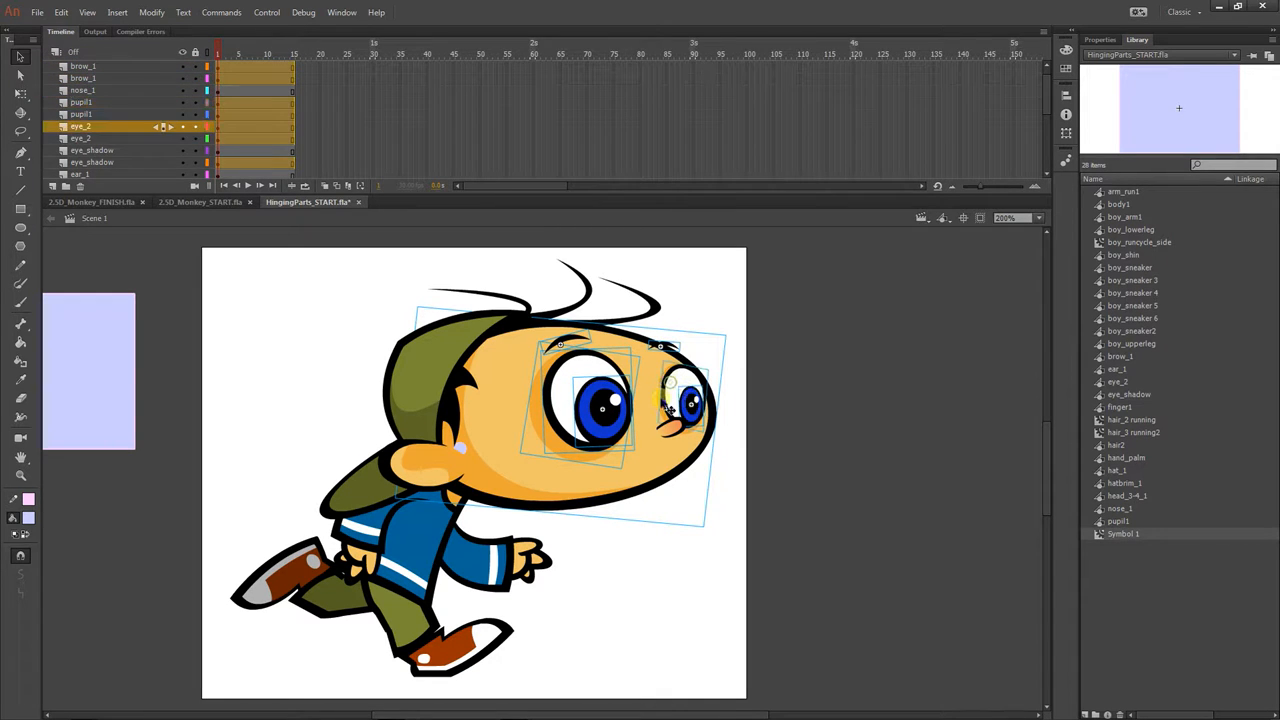
{"action": "left_click", "coordinate": [664, 404], "text": "shift"}
{"action": "left_click", "coordinate": [668, 428], "text": "shift"}
{"action": "left_click", "coordinate": [673, 470], "text": "shift"}
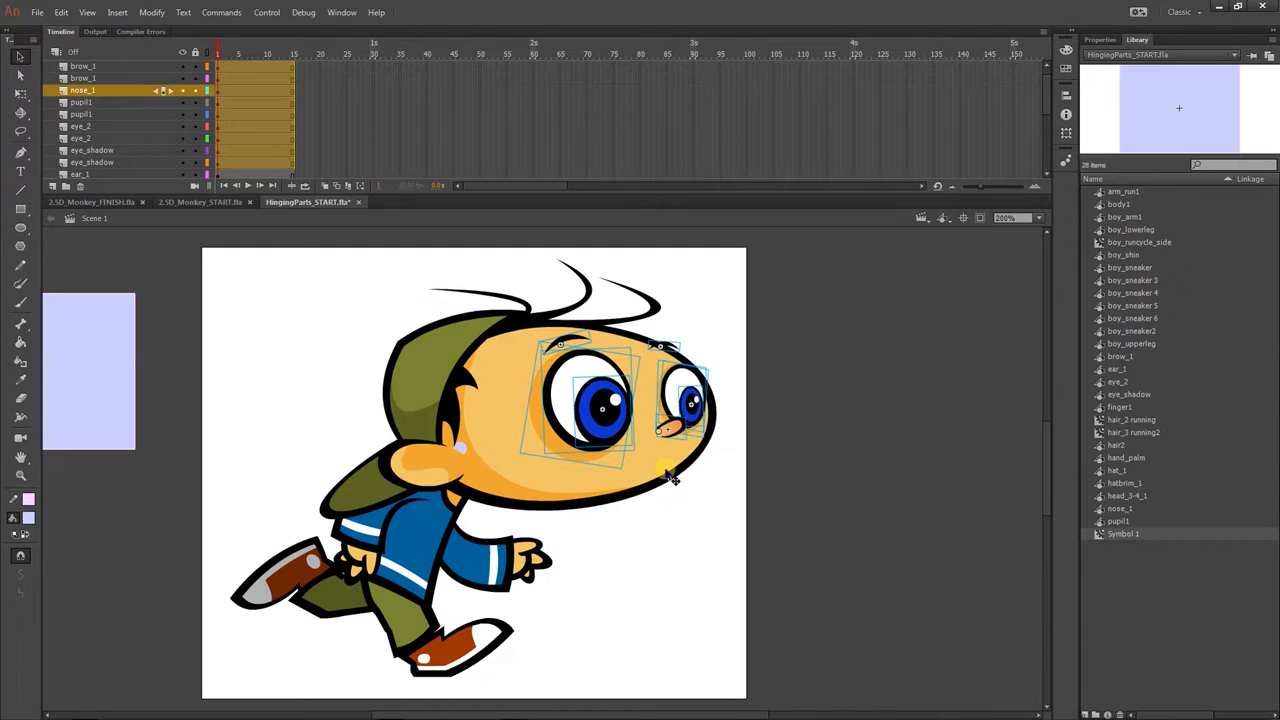
{"action": "left_click", "coordinate": [659, 486], "text": "shift"}
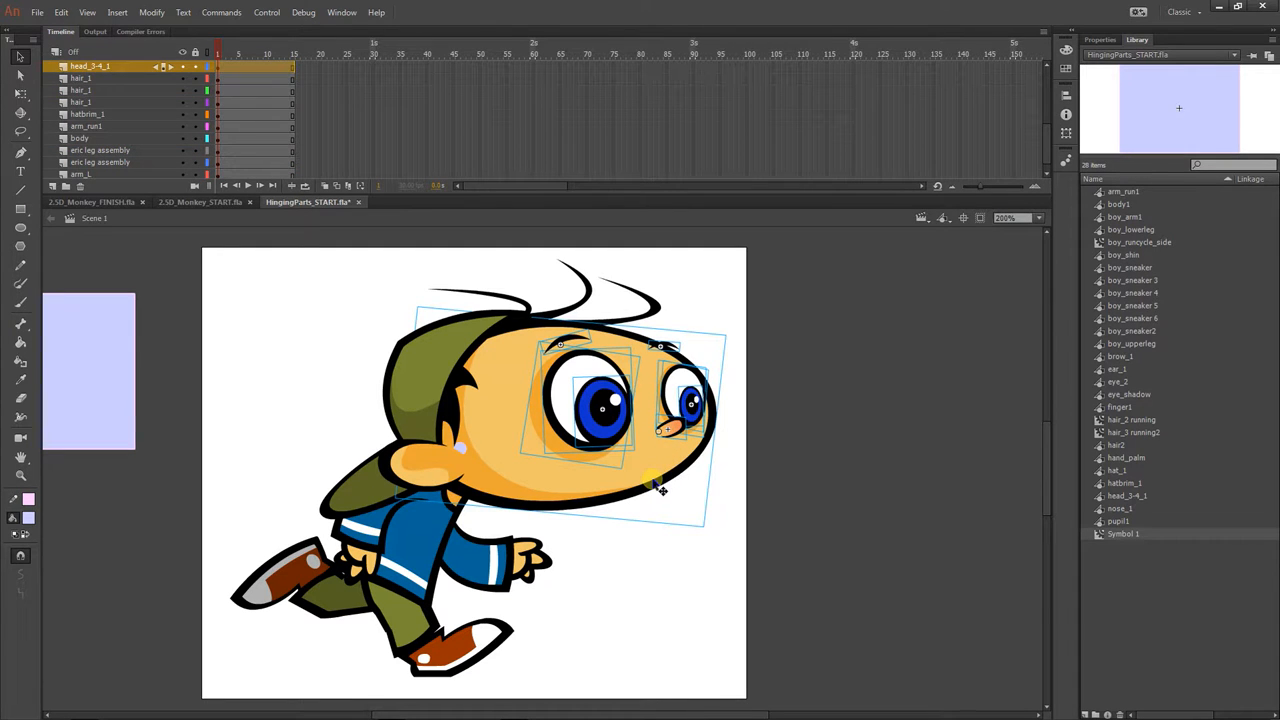
Step: Turn off object snapping, place the selection's transformation point on the small circle, and rotate the head and face downward
{"action": "key", "text": "q"}
{"action": "left_click_drag", "start_coordinate": [483, 449], "coordinate": [467, 451]}
{"action": "left_click", "coordinate": [20, 555]}
{"action": "mouse_move", "coordinate": [463, 452]}
{"action": "left_mouse_down"}
{"action": "mouse_move", "coordinate": [434, 466]}
{"action": "mouse_move", "coordinate": [473, 491]}
{"action": "mouse_move", "coordinate": [460, 449]}
{"action": "left_mouse_up"}
{"action": "left_click_drag", "start_coordinate": [733, 537], "coordinate": [652, 680]}
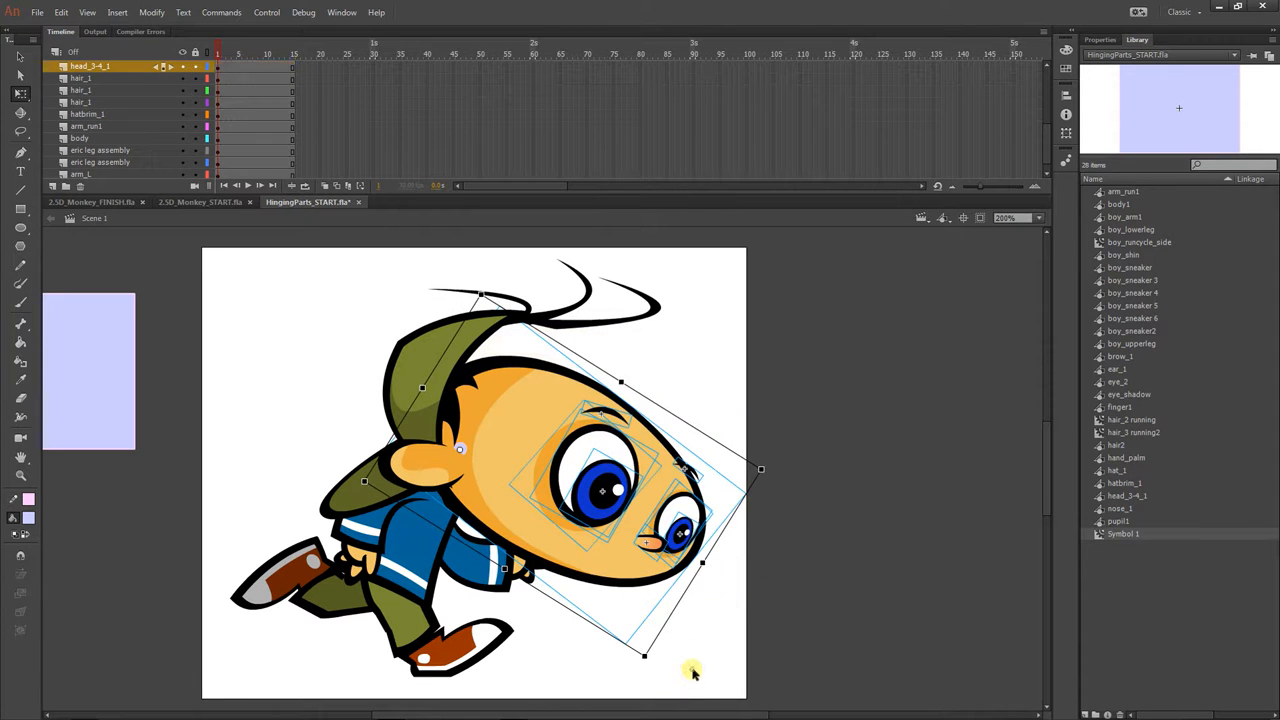
Step: Select the head with the near pupil, eye and eye shadow, and move their transformation point onto the small circle
{"action": "left_click", "coordinate": [692, 672]}
{"action": "left_click", "coordinate": [560, 472]}
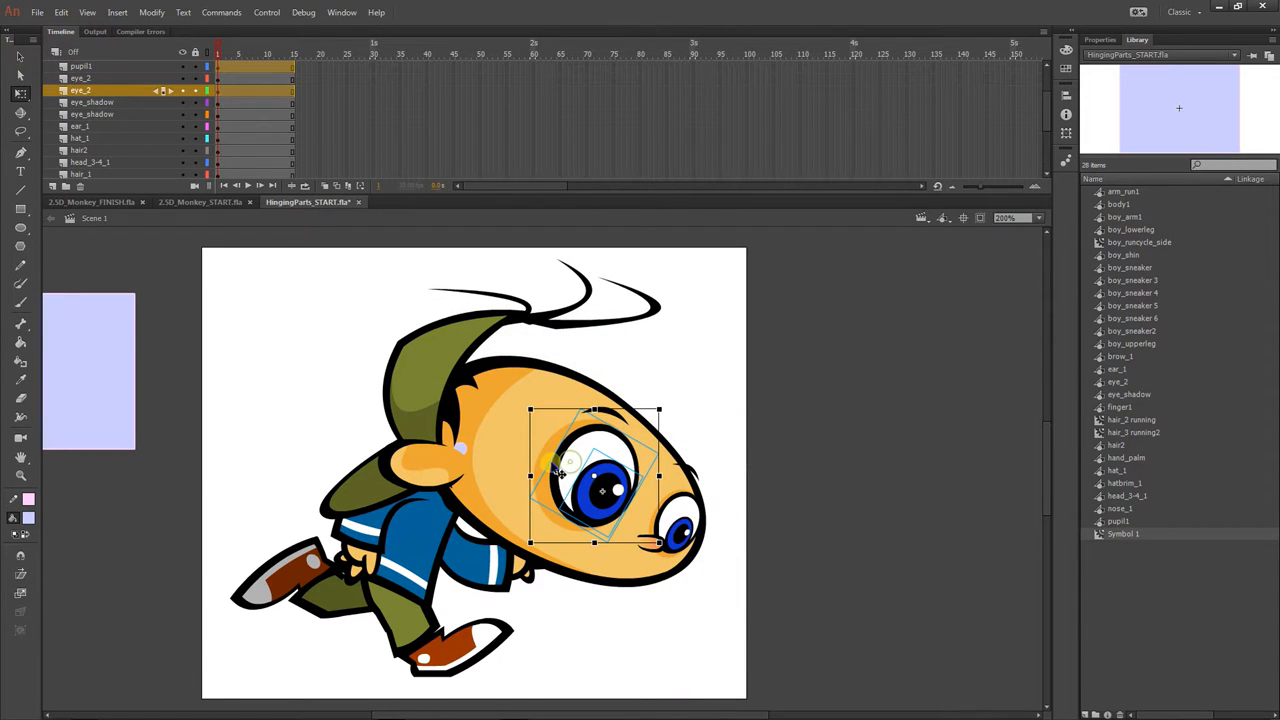
{"action": "left_click", "coordinate": [553, 452]}
{"action": "left_click", "coordinate": [638, 576]}
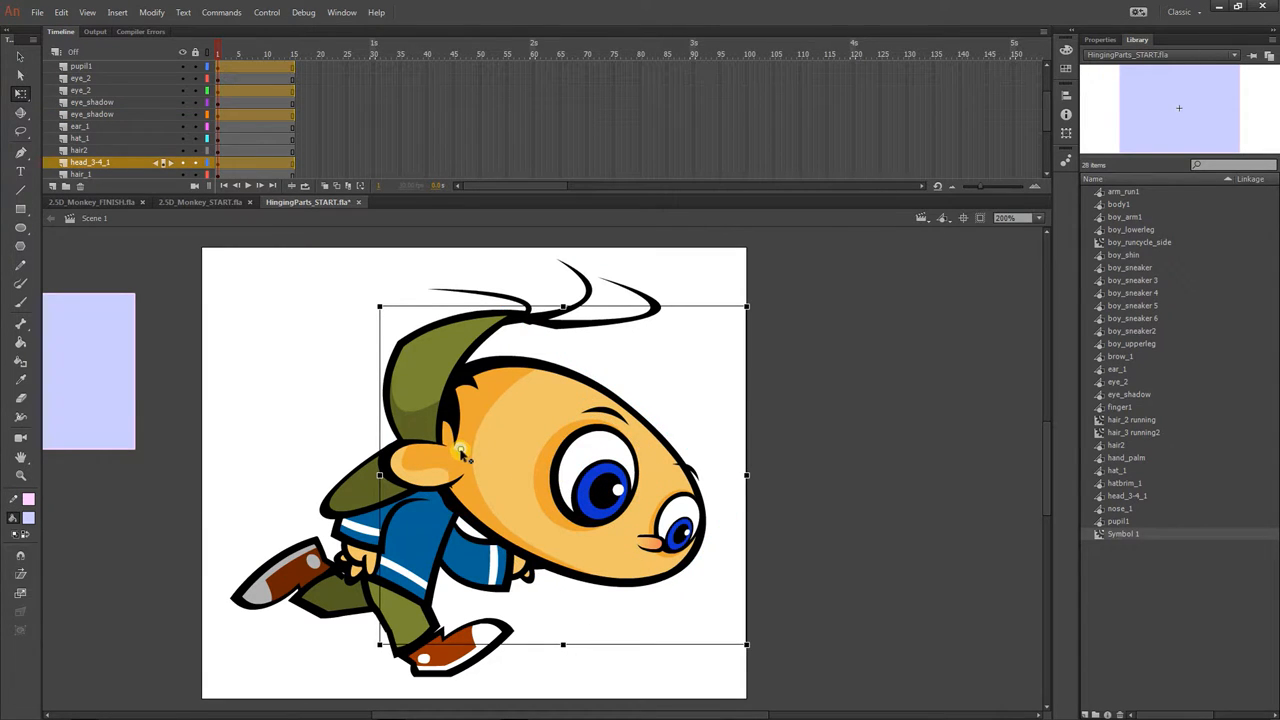
{"action": "left_click_drag", "start_coordinate": [461, 449], "coordinate": [461, 449]}
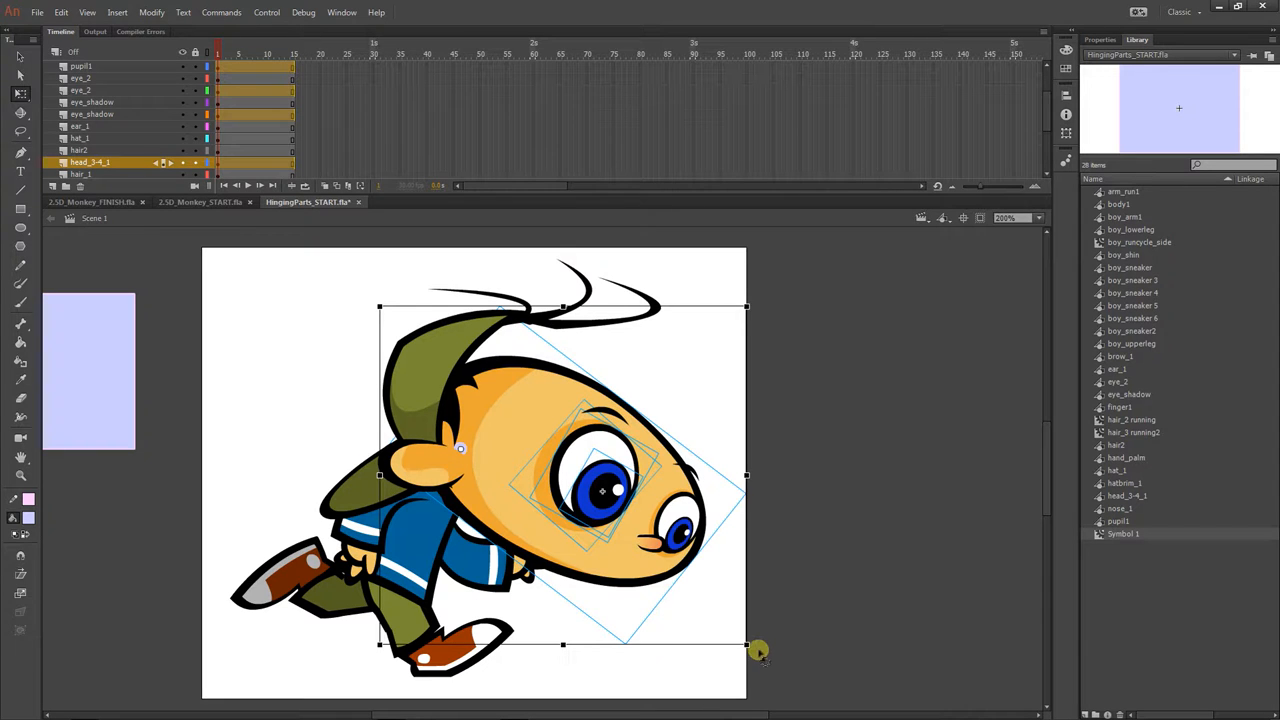
Step: Undo the selection changes and the downward rotation of the head and facial features
{"action": "key", "text": "ctrl+z"}
{"action": "key", "text": "ctrl+z"}
{"action": "key", "text": "ctrl+z"}
{"action": "key", "text": "ctrl+z"}
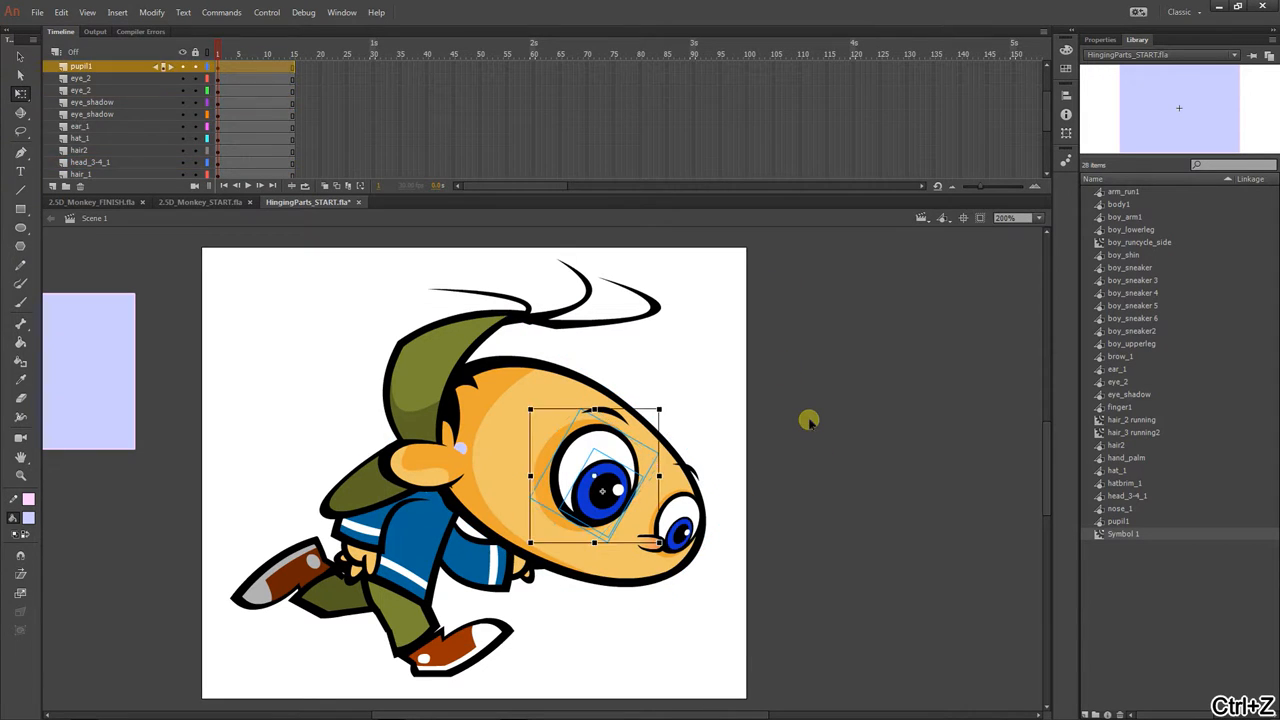
{"action": "key", "text": "ctrl+z"}
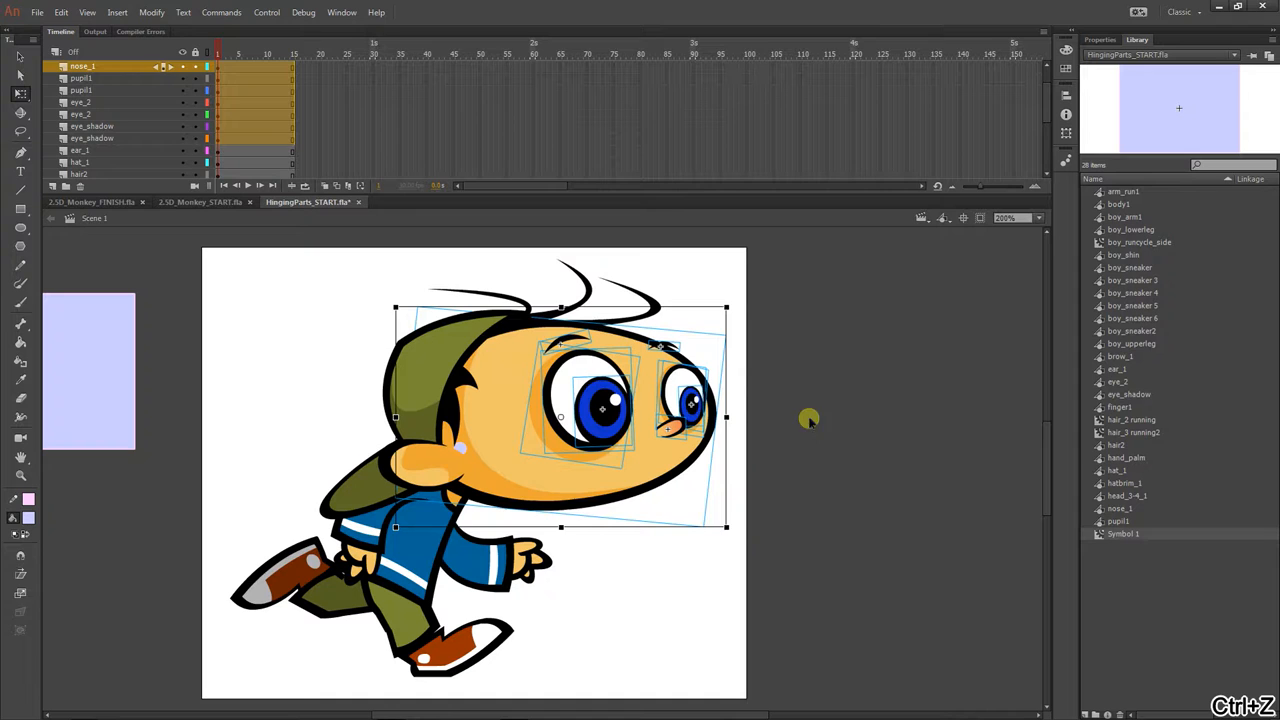
{"action": "left_click", "coordinate": [703, 598]}
{"action": "left_click", "coordinate": [592, 392]}
{"action": "left_click", "coordinate": [563, 395]}
{"action": "left_click", "coordinate": [535, 422]}
{"action": "left_click", "coordinate": [500, 462]}
{"action": "key", "text": "ctrl+z"}
{"action": "key", "text": "ctrl+z"}
{"action": "key", "text": "ctrl+z"}
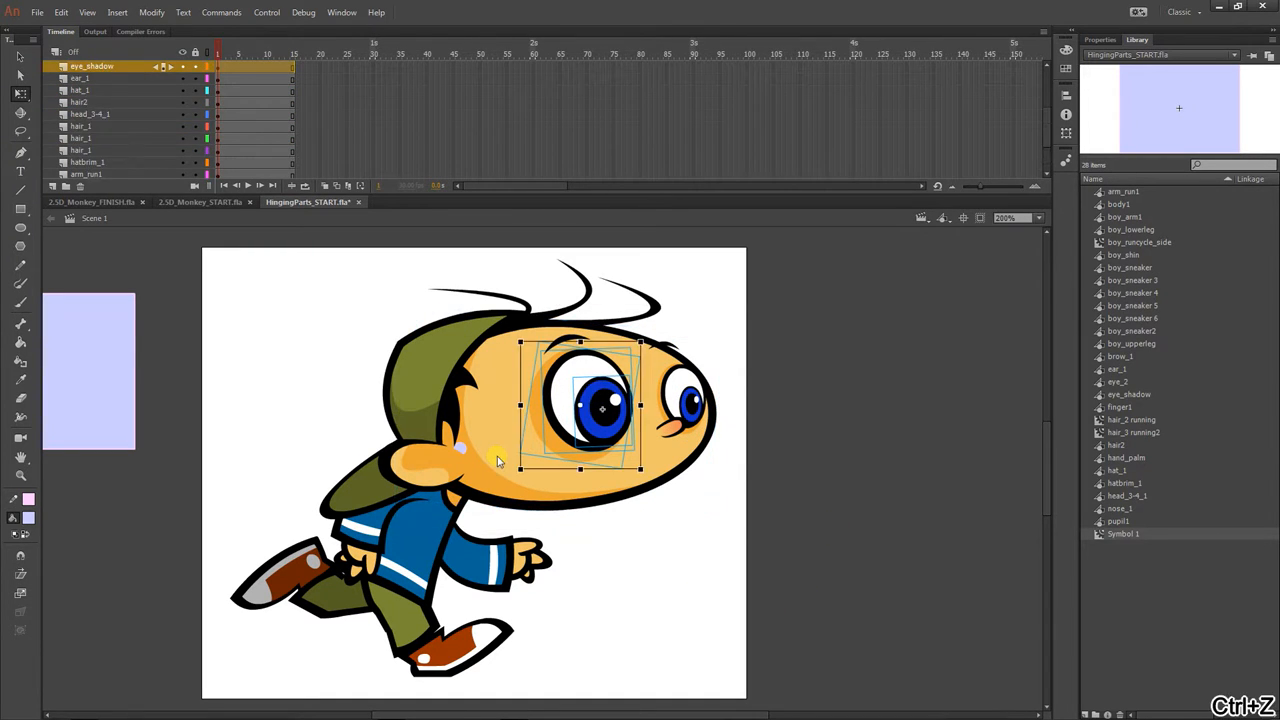
{"action": "key", "text": "ctrl+z"}
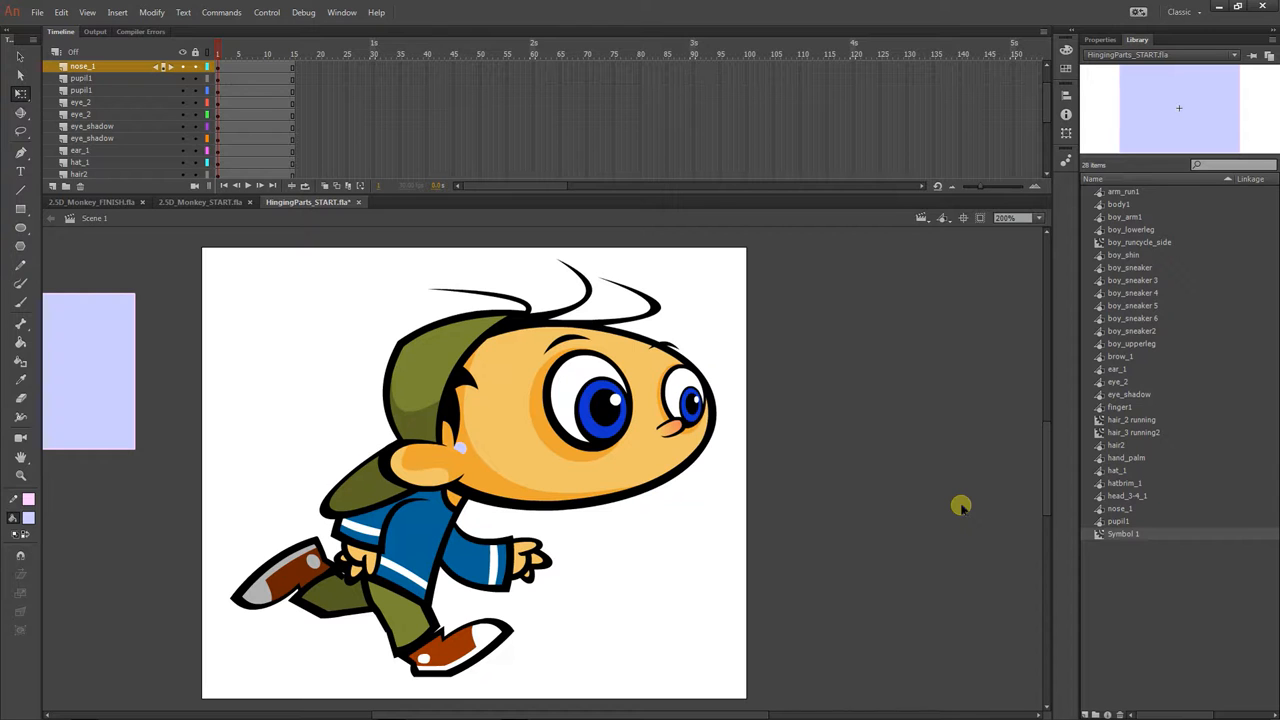
Step: Convert the boy's forward arm on the arm_L layer to a bitmap
{"action": "left_click_drag", "start_coordinate": [316, 492], "coordinate": [478, 490]}
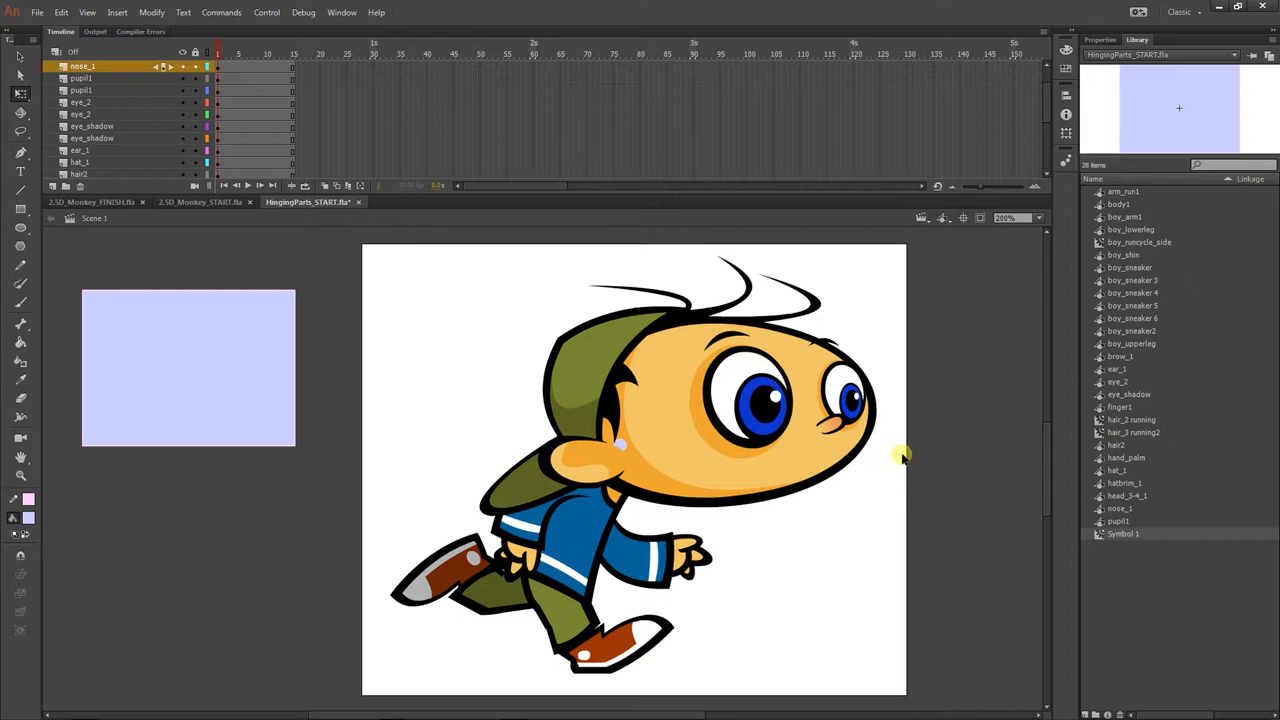
{"action": "left_click", "coordinate": [660, 634]}
{"action": "right_click", "coordinate": [700, 580]}
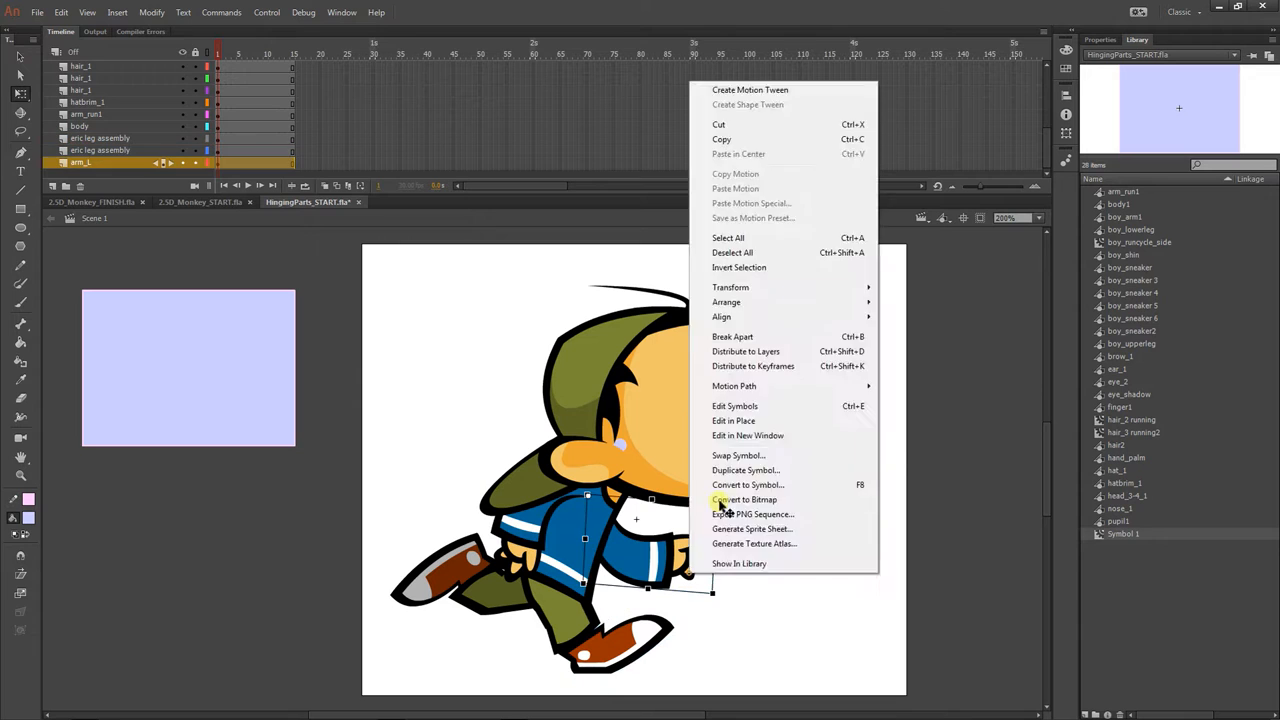
{"action": "left_click", "coordinate": [820, 508]}
Step: Move the near pupil out of the eye, open its symbol in place, and pull the black centre and blue iris apart
{"action": "left_click", "coordinate": [769, 419]}
{"action": "left_click_drag", "start_coordinate": [769, 419], "coordinate": [874, 524]}
{"action": "double_click", "coordinate": [820, 590]}
{"action": "left_click", "coordinate": [833, 591]}
{"action": "left_click", "coordinate": [828, 565]}
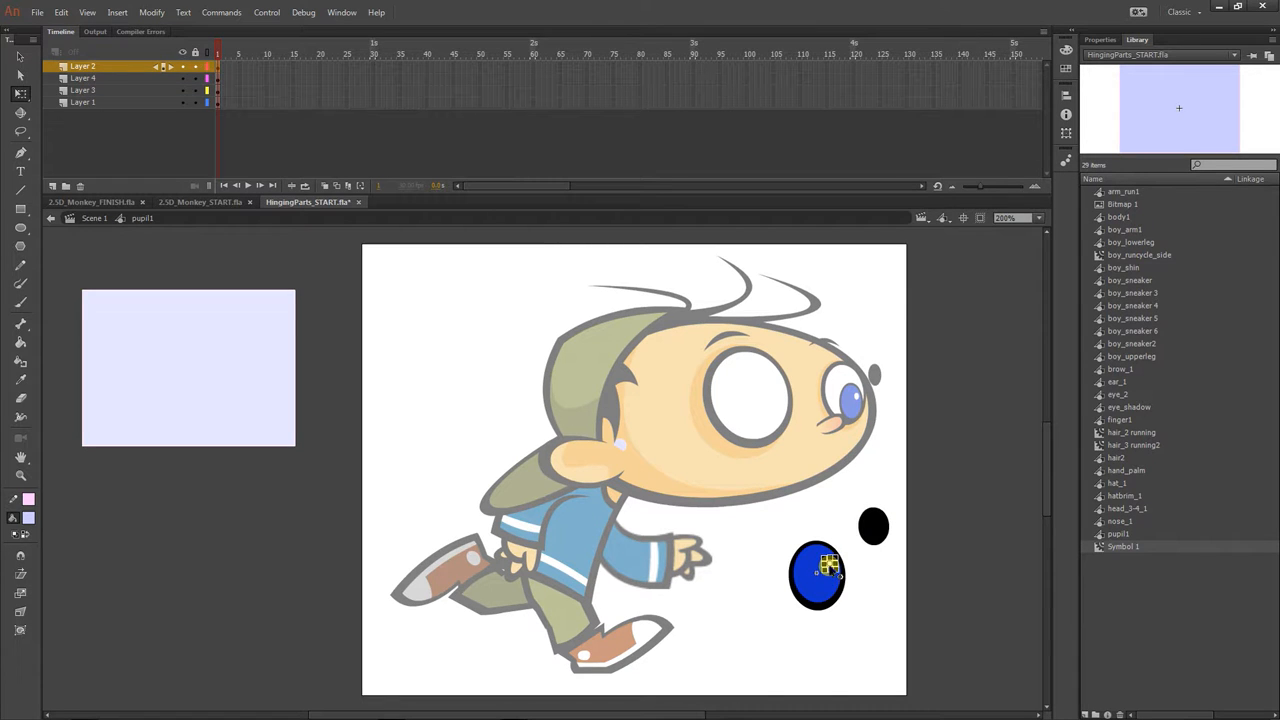
{"action": "left_click", "coordinate": [832, 600]}
{"action": "left_click_drag", "start_coordinate": [836, 602], "coordinate": [792, 620]}
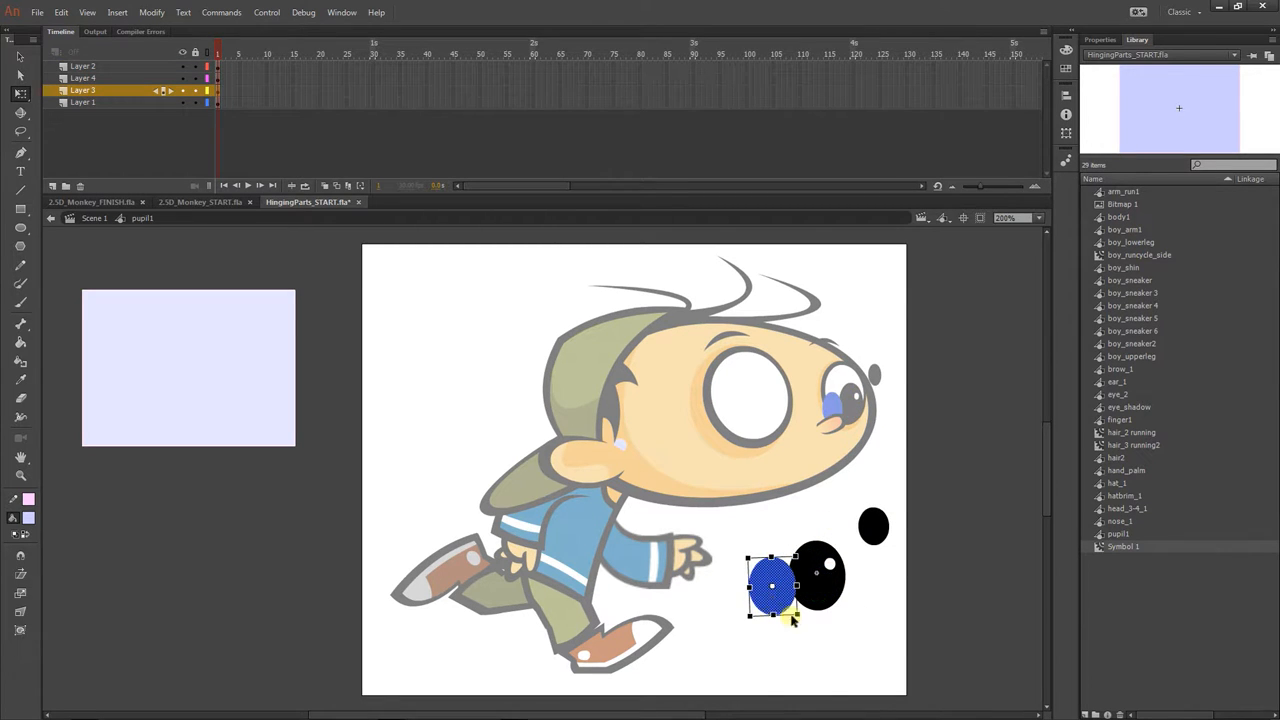
Step: Undo the pupil symbol's edits and its move out of the eye
{"action": "key", "text": "ctrl+z"}
{"action": "key", "text": "ctrl+z"}
{"action": "key", "text": "ctrl+z"}
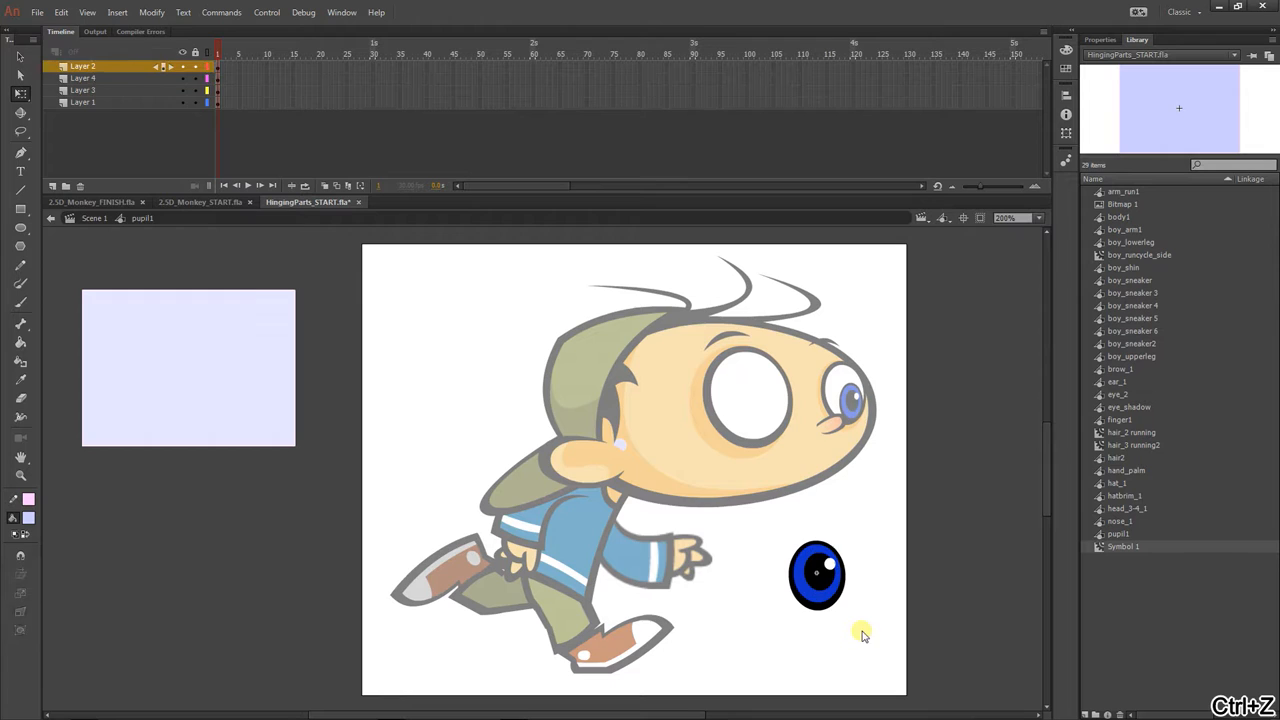
{"action": "key", "text": "ctrl+z"}
{"action": "key", "text": "ctrl+z"}
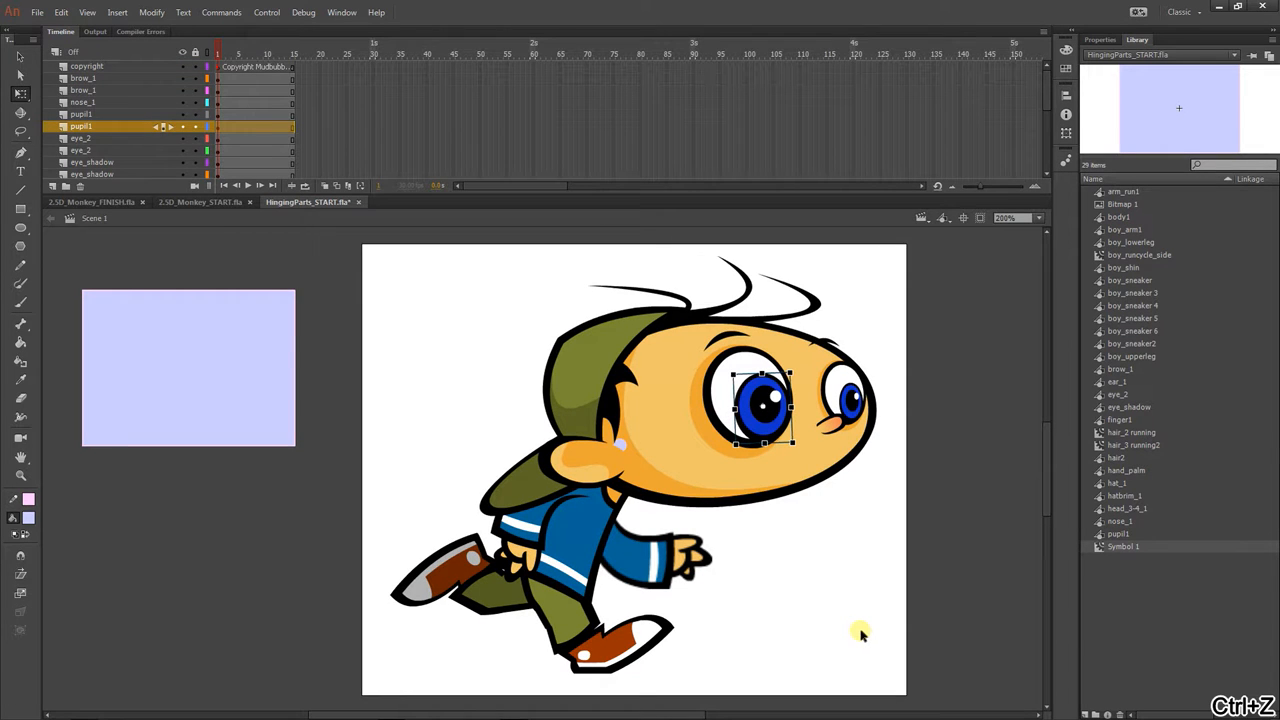
Step: Select all of the boy's artwork, and the hat, hat brim and ear individually, to examine how the character is split into pieces
{"action": "left_click_drag", "start_coordinate": [354, 240], "coordinate": [928, 700]}
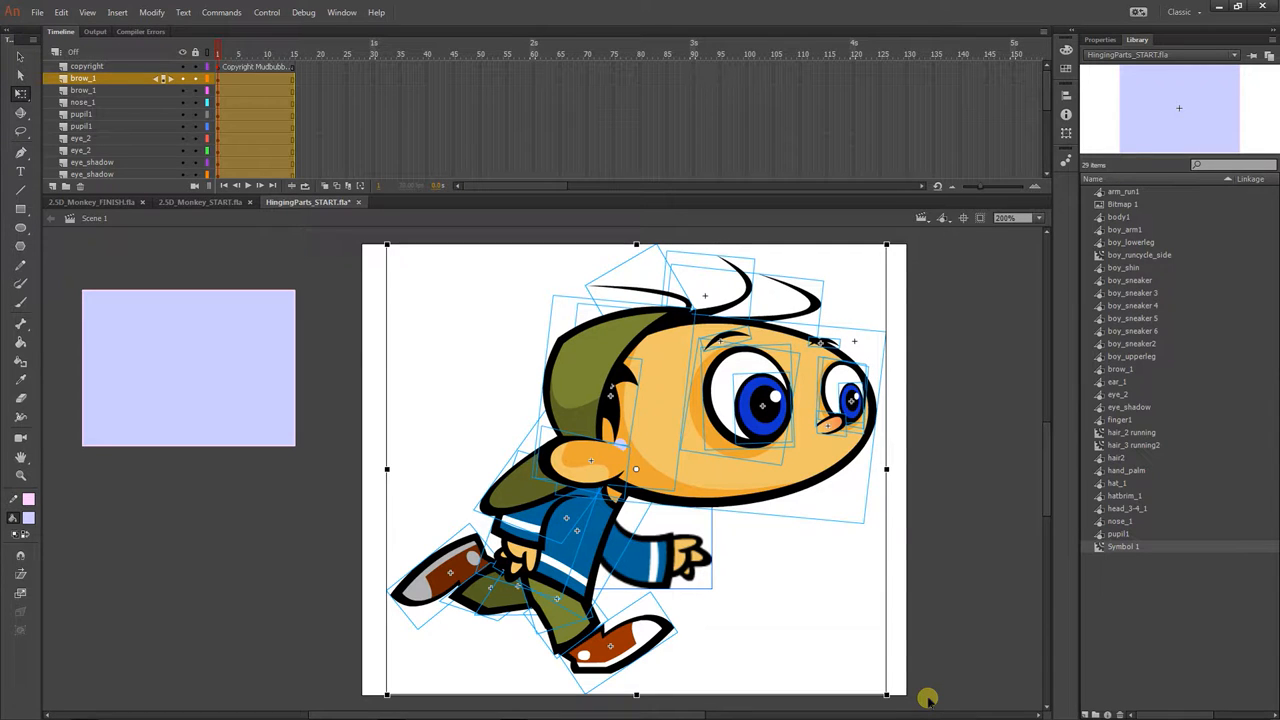
{"action": "left_click", "coordinate": [369, 371]}
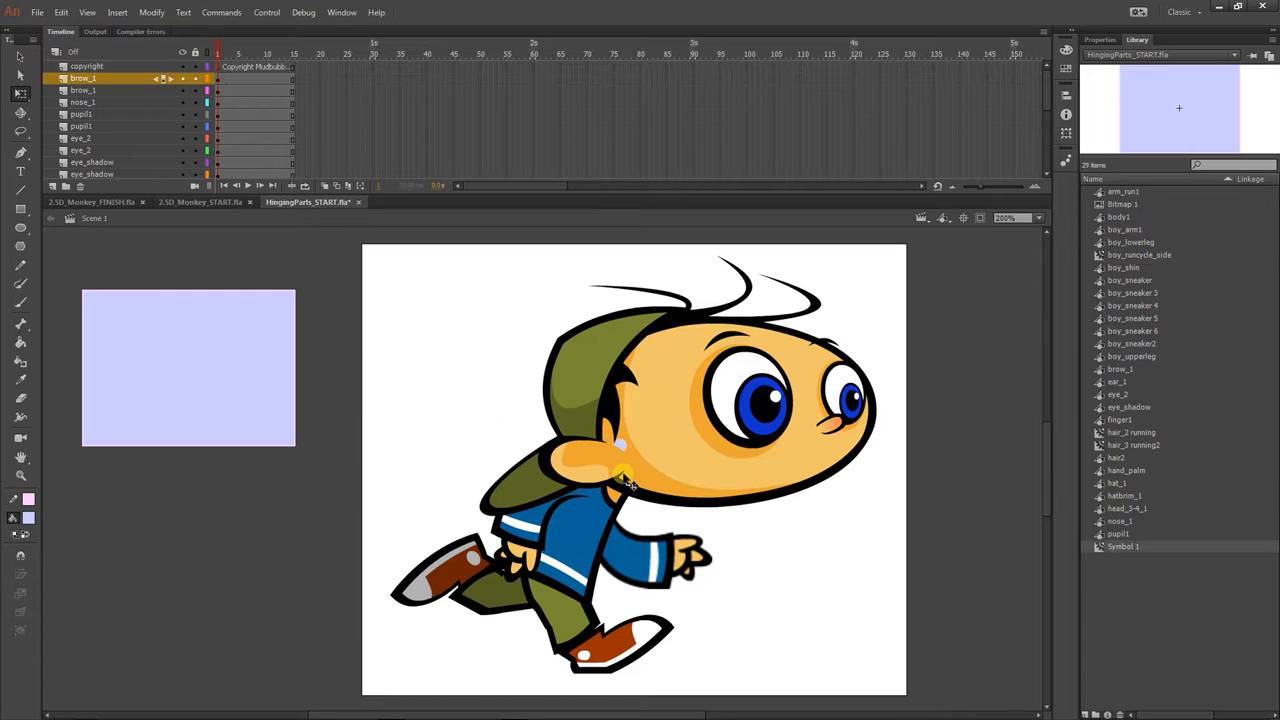
{"action": "left_click", "coordinate": [588, 398]}
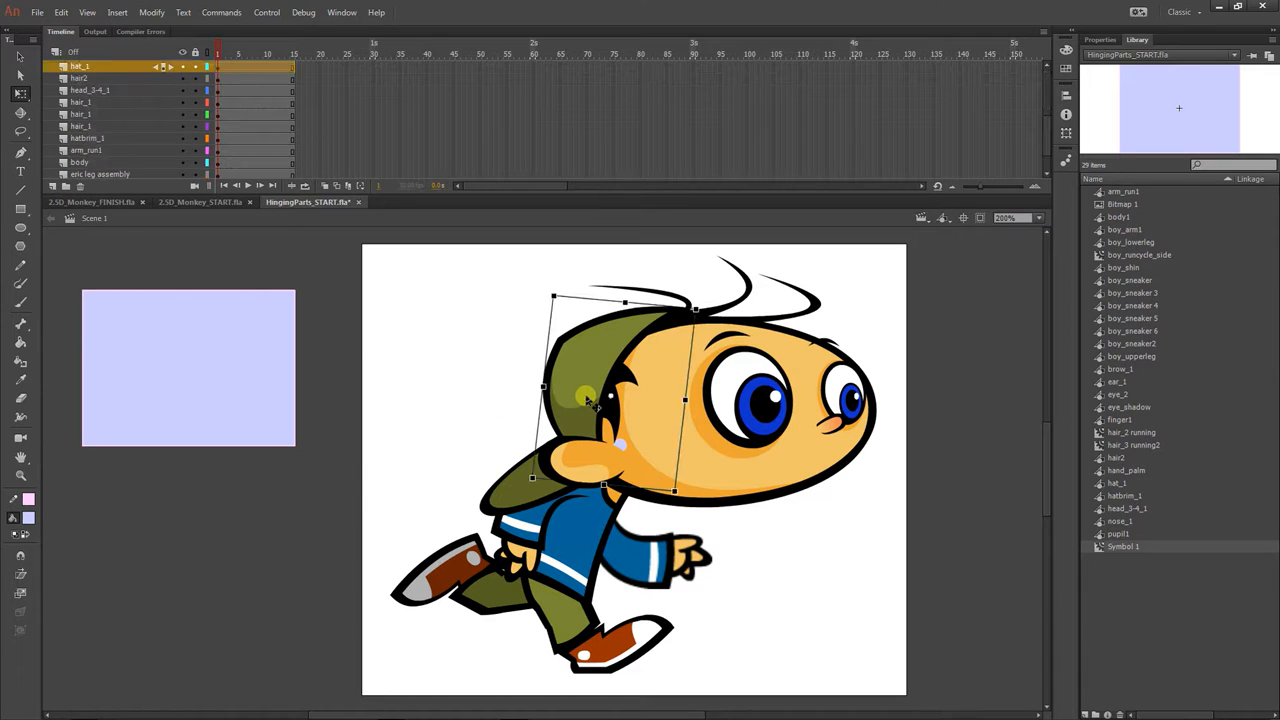
{"action": "left_click", "coordinate": [512, 475]}
{"action": "left_click", "coordinate": [560, 456]}
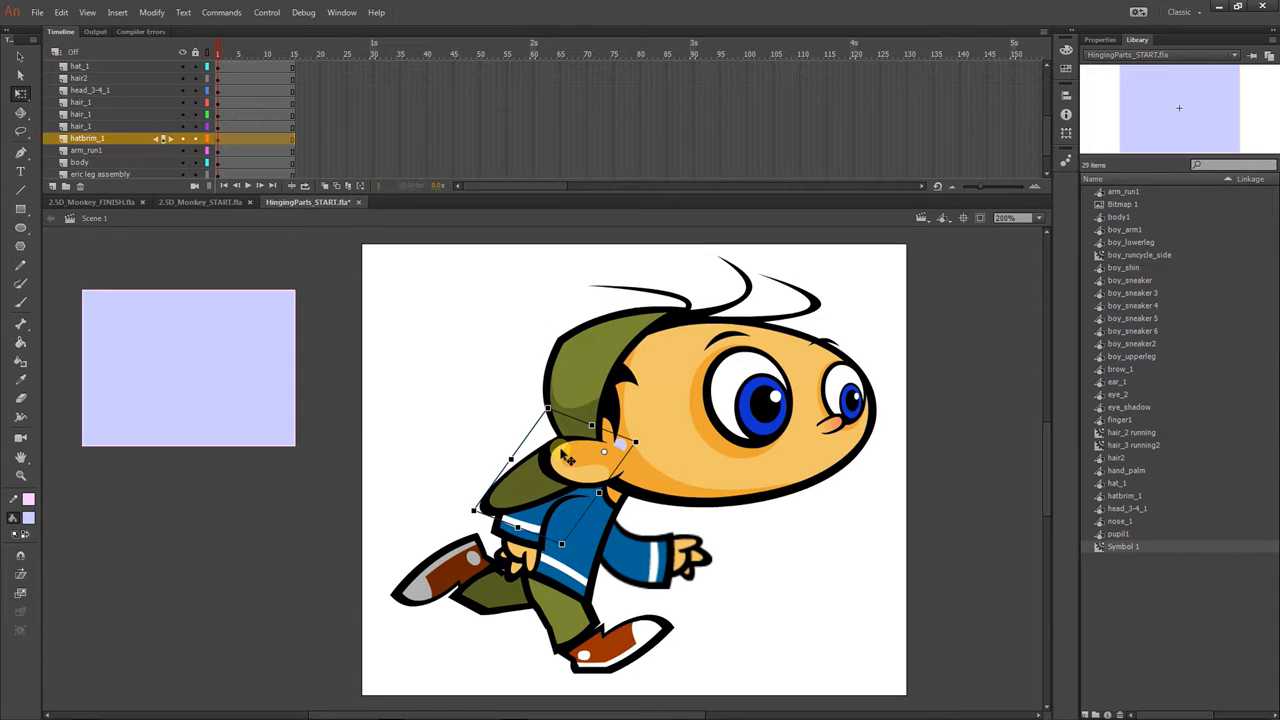
{"action": "left_click", "coordinate": [566, 448]}
{"action": "left_click", "coordinate": [165, 260]}
Step: Switch to 2.5D_Monkey_START.fla and open the monkey1 symbol in place at frame 1 to examine its layers
{"action": "left_click", "coordinate": [197, 205]}
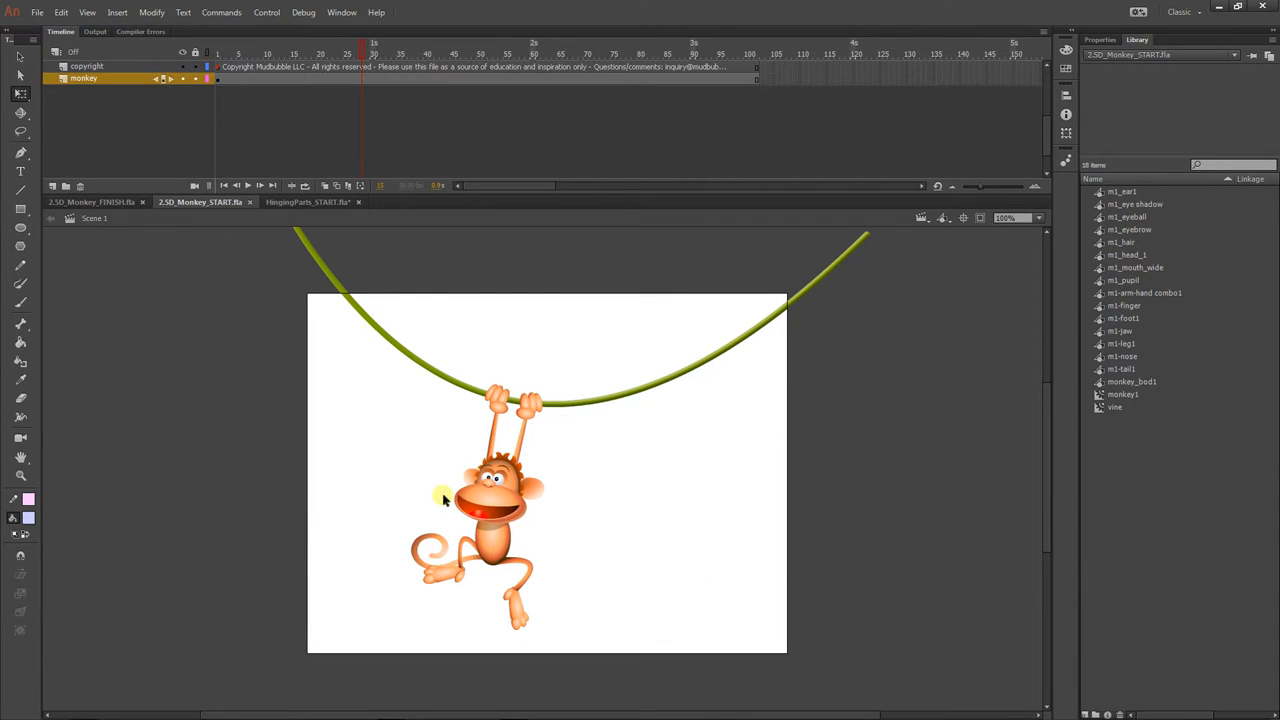
{"action": "left_click", "coordinate": [444, 500]}
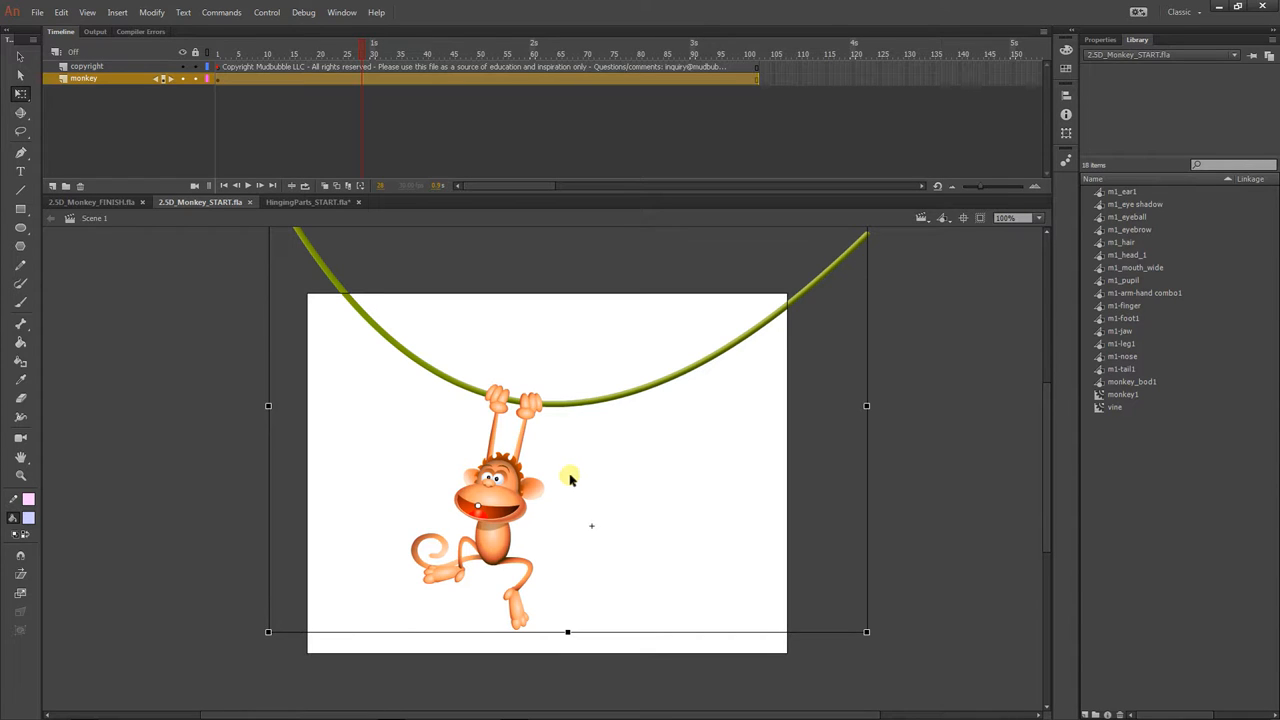
{"action": "double_click", "coordinate": [512, 509]}
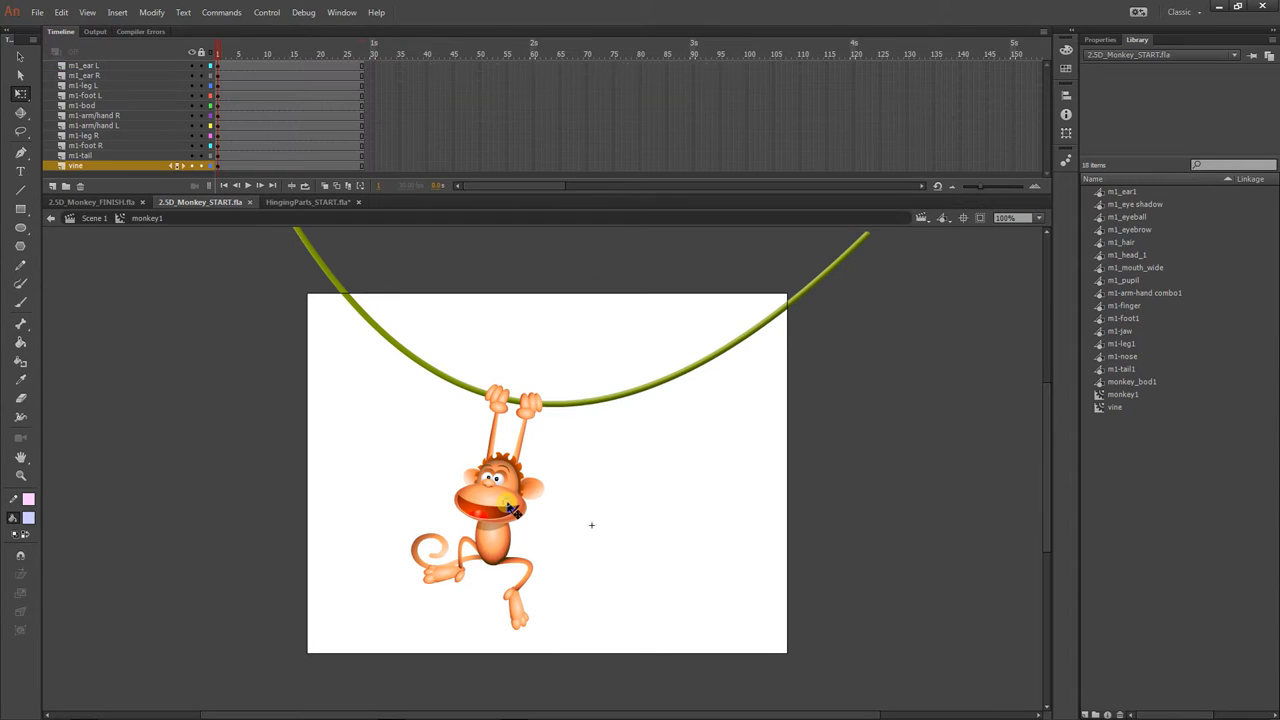
{"action": "mouse_move", "coordinate": [220, 51]}
{"action": "left_mouse_down"}
{"action": "mouse_move", "coordinate": [301, 61]}
{"action": "mouse_move", "coordinate": [218, 55]}
{"action": "left_mouse_up"}
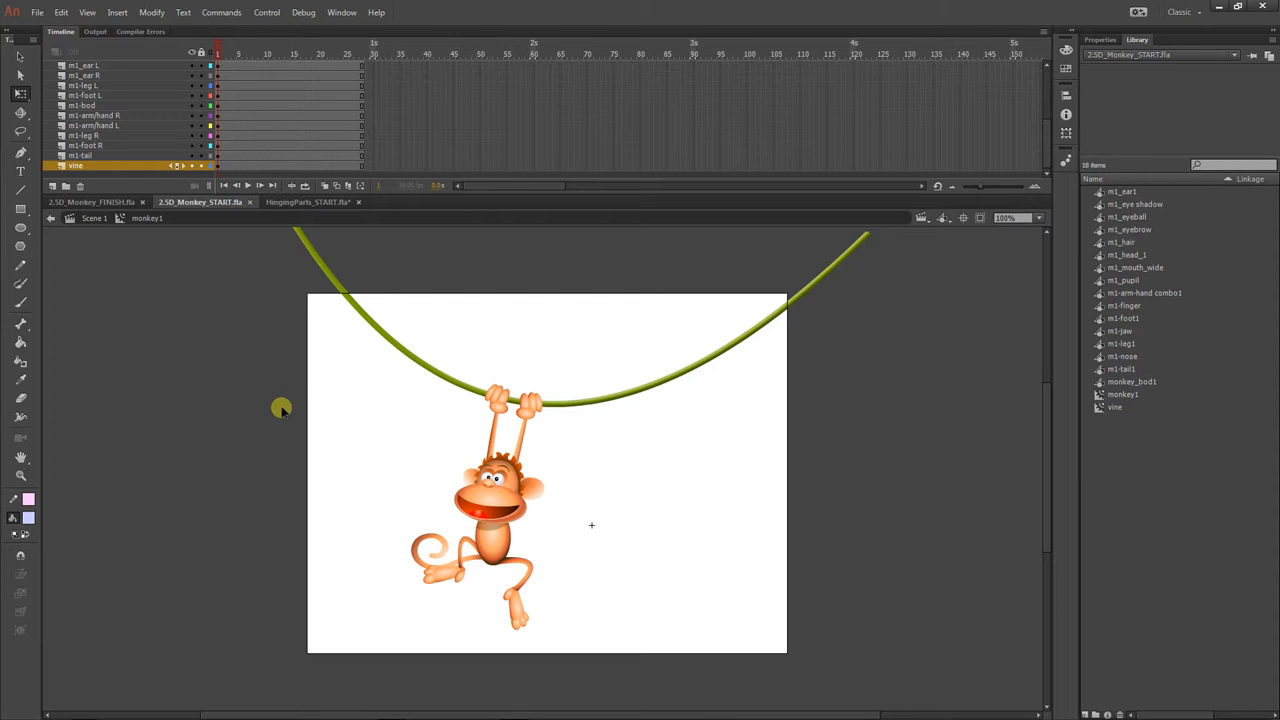
Step: Test the movie of 2.5D_Monkey_FINISH.fla, close the preview and bring the timeline back into view
{"action": "left_click", "coordinate": [64, 203]}
{"action": "key", "text": "ctrl+Return"}
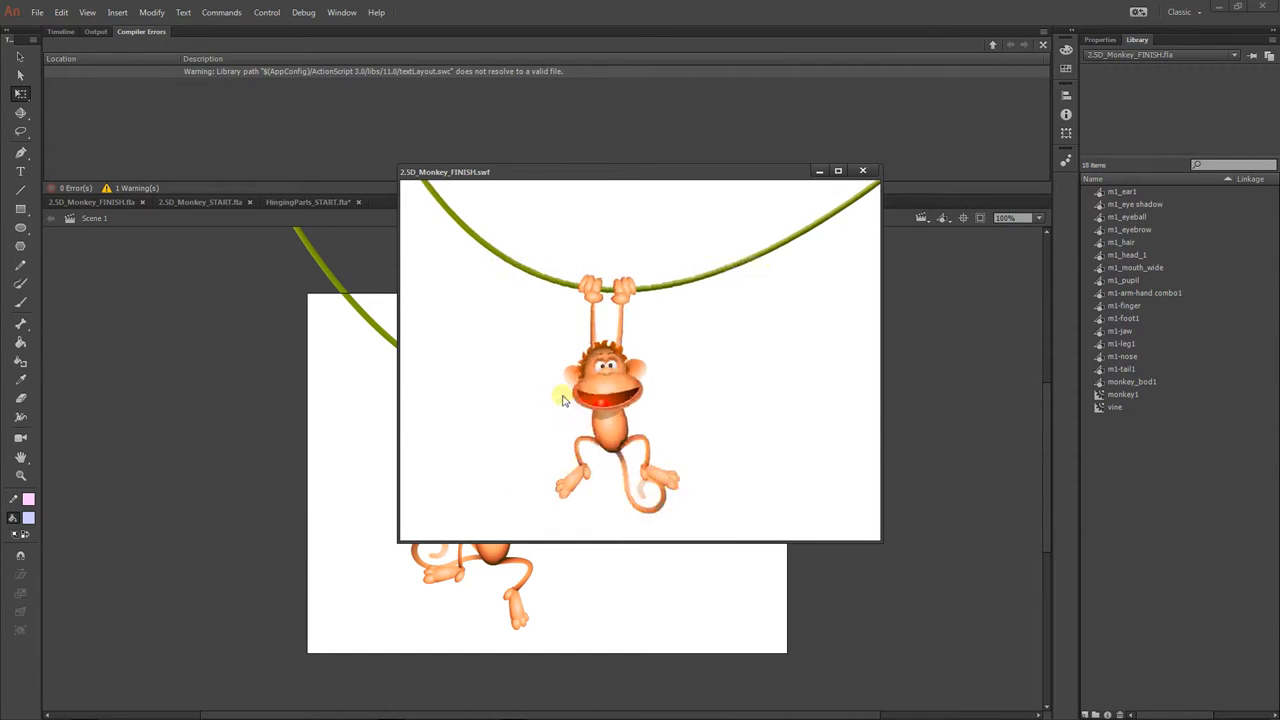
{"action": "left_click", "coordinate": [862, 172]}
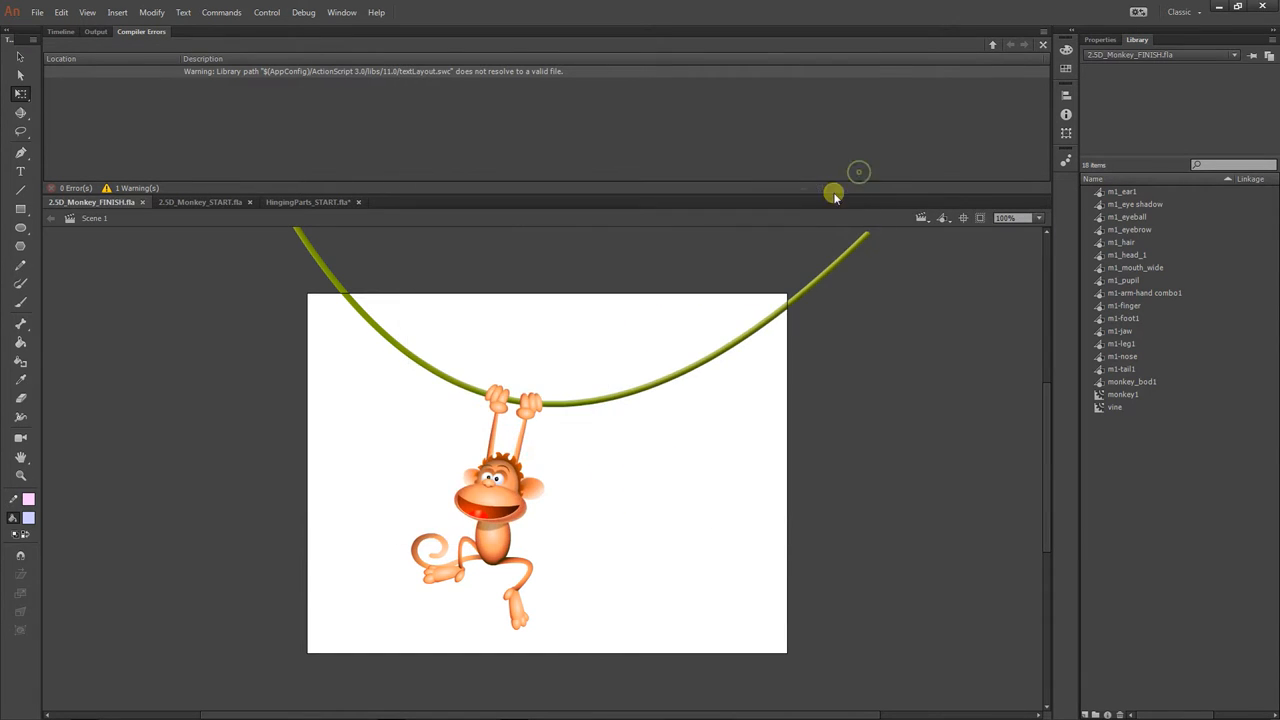
{"action": "left_click", "coordinate": [61, 31]}
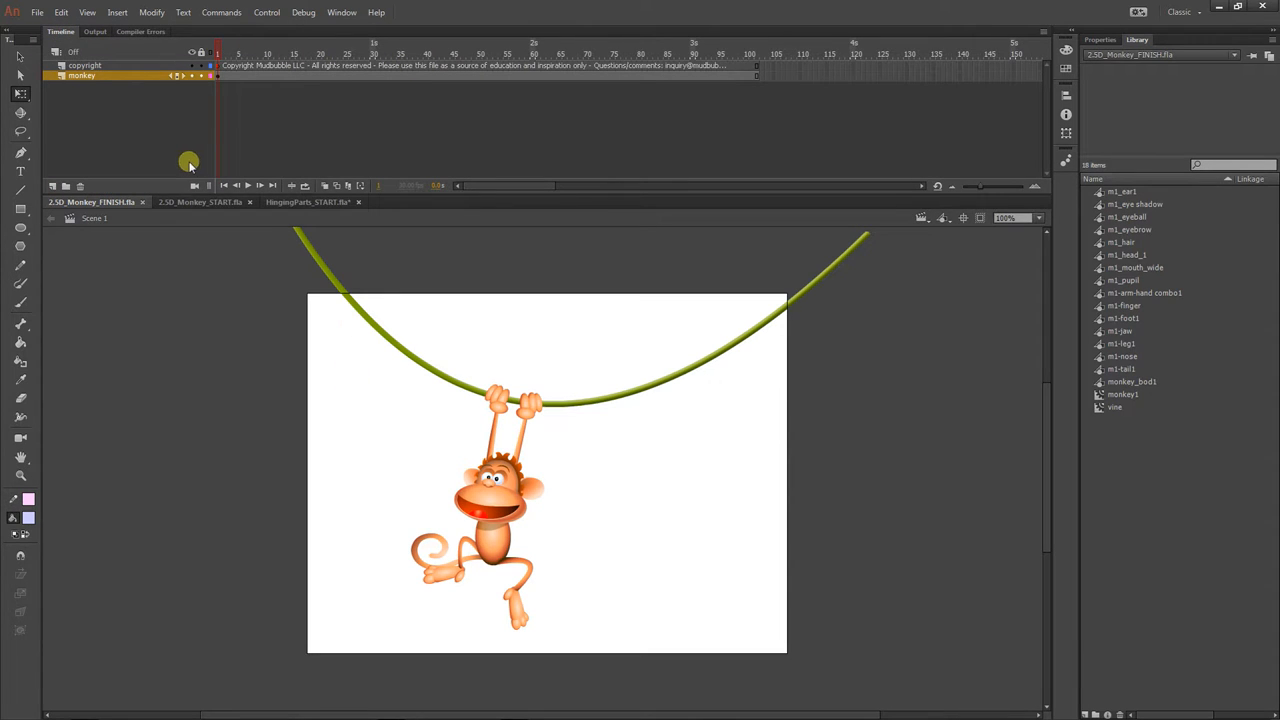
Step: Open the finished monkey1 symbol in place and scrub from frame 1 to frame 11 to examine its tweened animation
{"action": "double_click", "coordinate": [537, 491]}
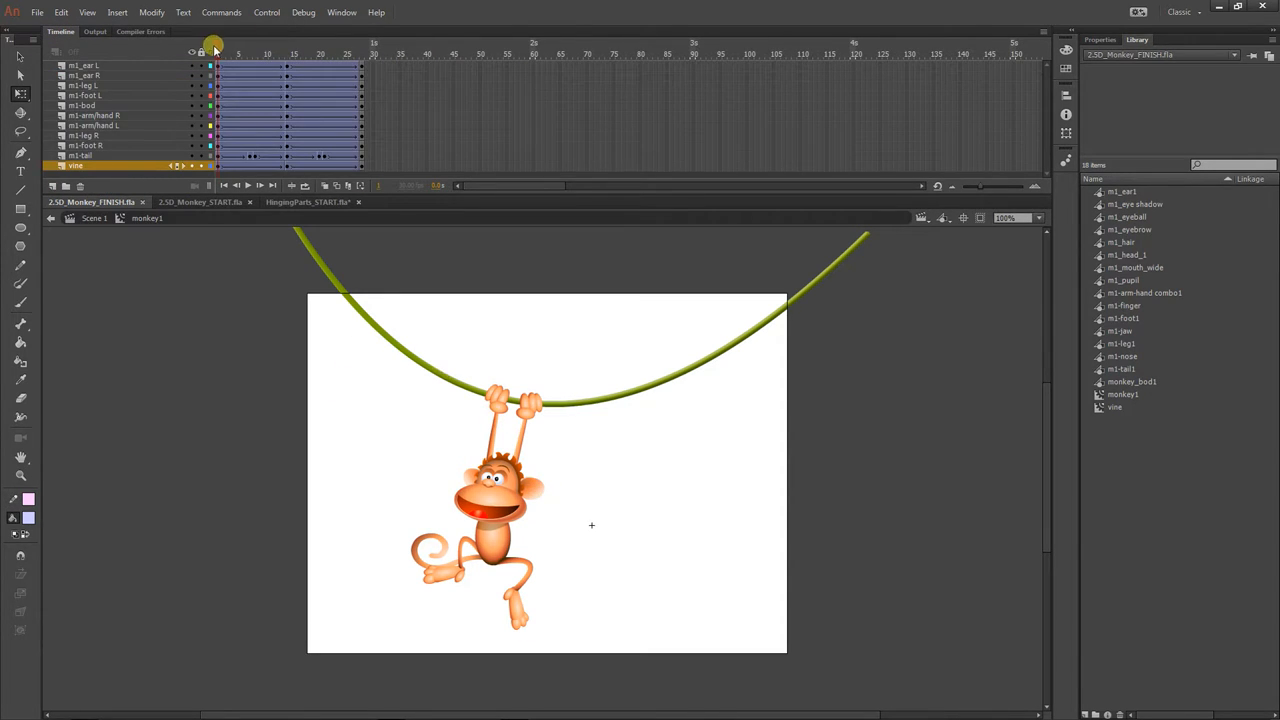
{"action": "left_click_drag", "start_coordinate": [214, 48], "coordinate": [272, 57]}
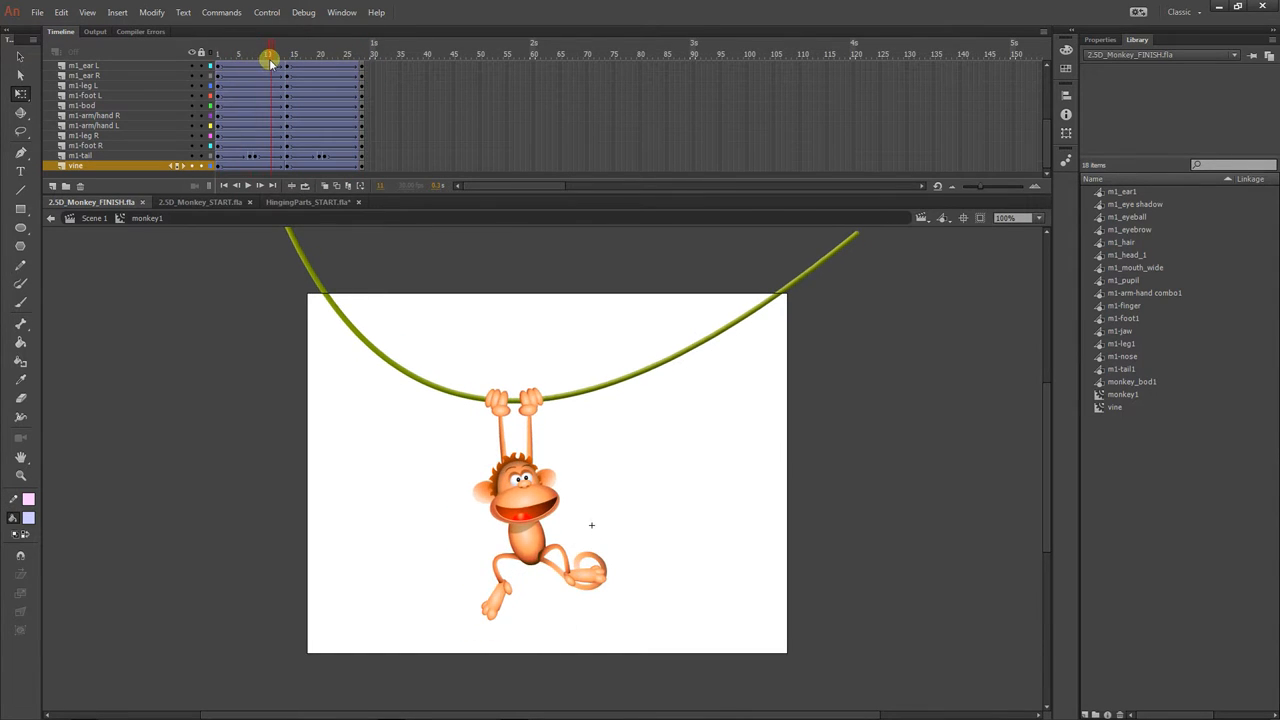
Step: Switch to 2.5D_Monkey_START.fla and rotate the m1-arm/hand L and m1-arm/hand R arms about their hands so they swing sideways from the vine
{"action": "left_click", "coordinate": [185, 203]}
{"action": "left_click", "coordinate": [522, 436]}
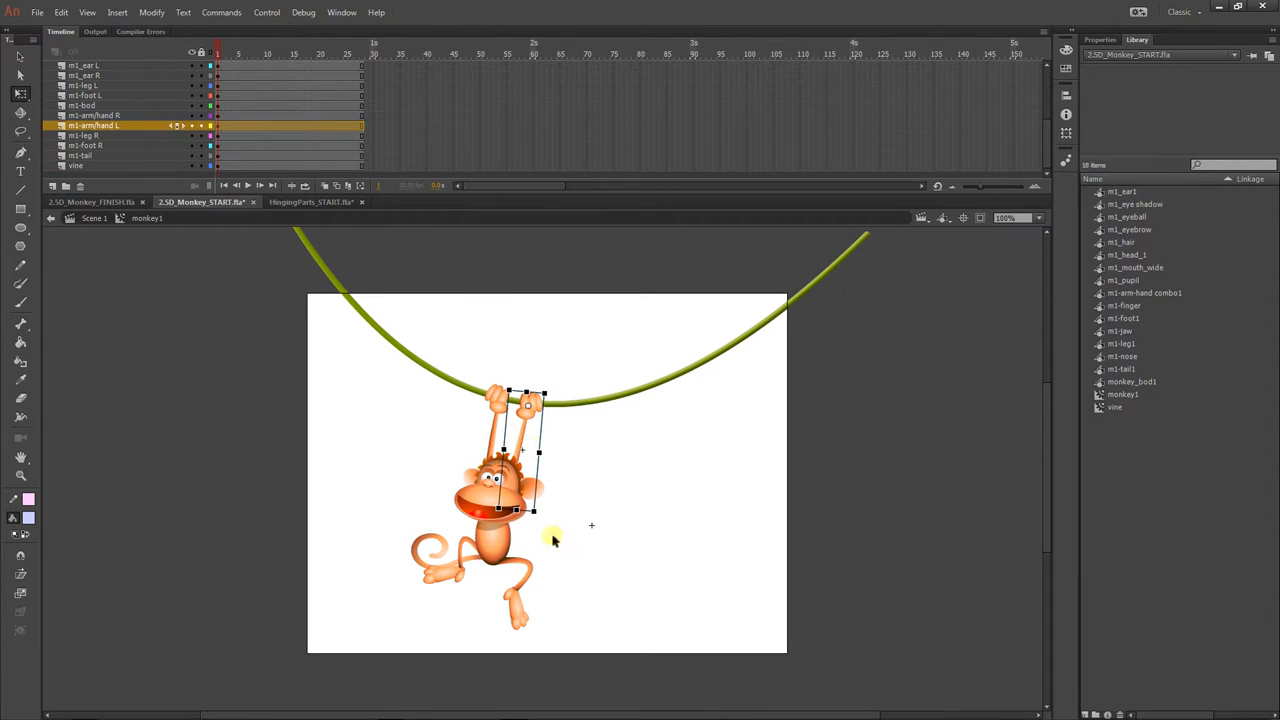
{"action": "left_click_drag", "start_coordinate": [546, 526], "coordinate": [586, 524]}
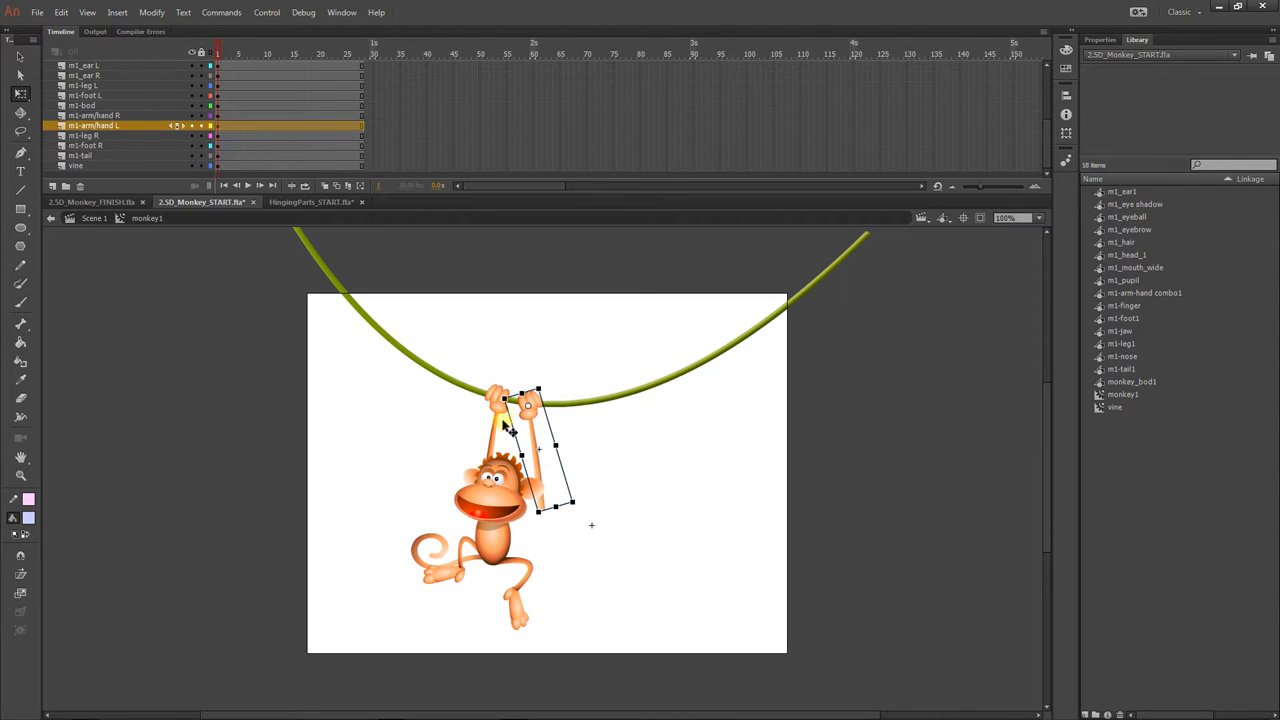
{"action": "left_click", "coordinate": [498, 430]}
{"action": "left_click_drag", "start_coordinate": [490, 509], "coordinate": [526, 514]}
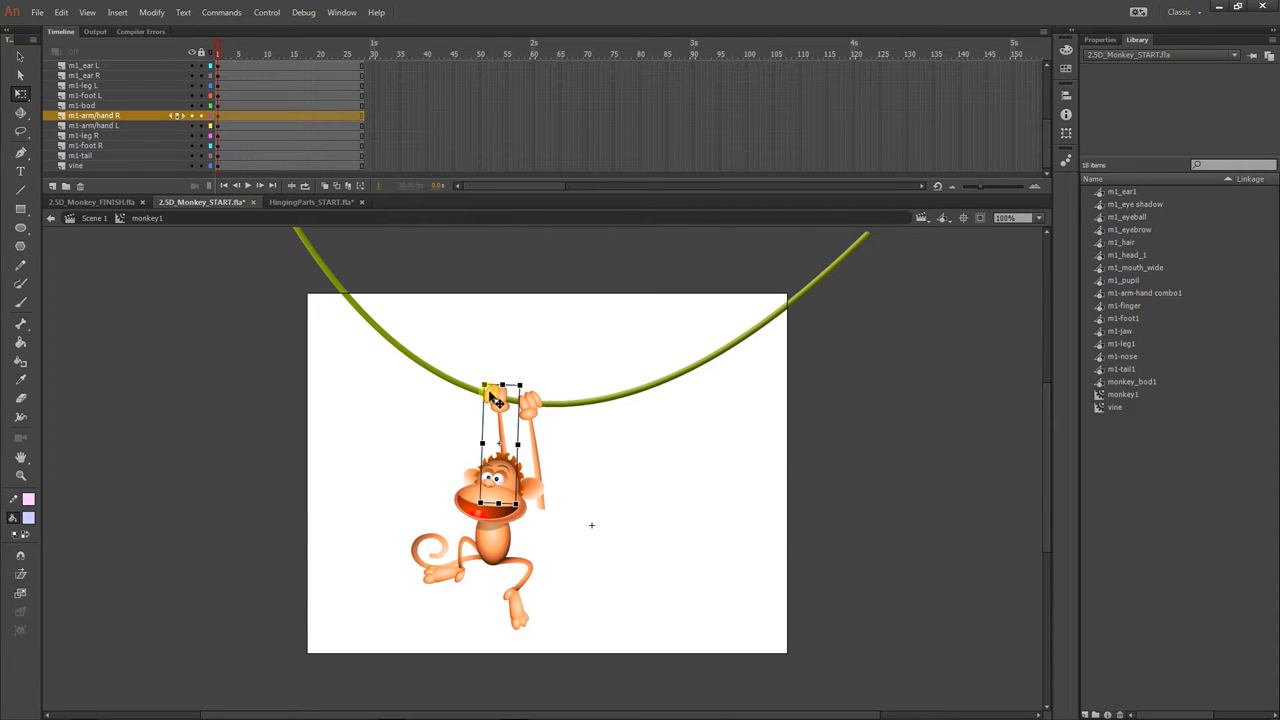
Step: Switch to 2.5D_Monkey_FINISH.fla and scrub the monkey1 animation from frame 1 to frame 7 to examine how the arms swing
{"action": "left_click", "coordinate": [110, 201]}
{"action": "left_click", "coordinate": [221, 48]}
{"action": "left_click_drag", "start_coordinate": [221, 48], "coordinate": [254, 53]}
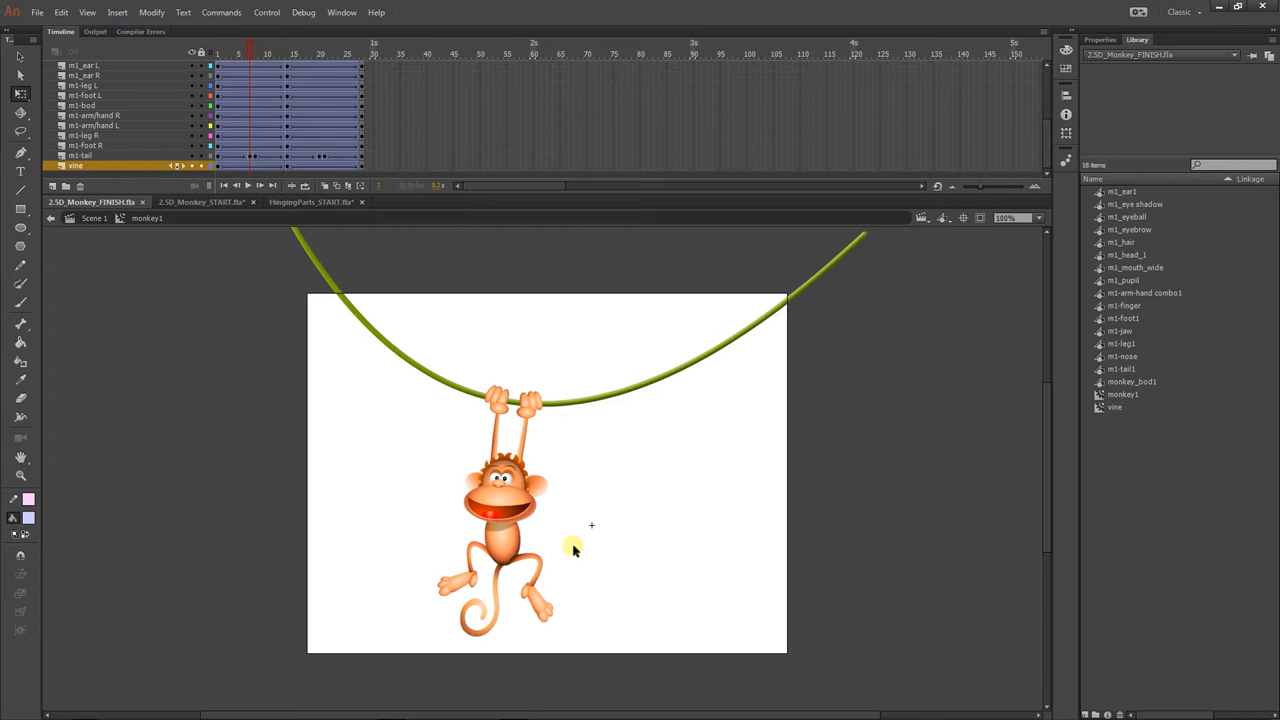
Step: Move the m1-arm/hand L layer to the top of the layer stack, in front of the face, and scrub to frame 11
{"action": "key", "text": "ctrl+equal"}
{"action": "left_click_drag", "start_coordinate": [820, 436], "coordinate": [824, 476]}
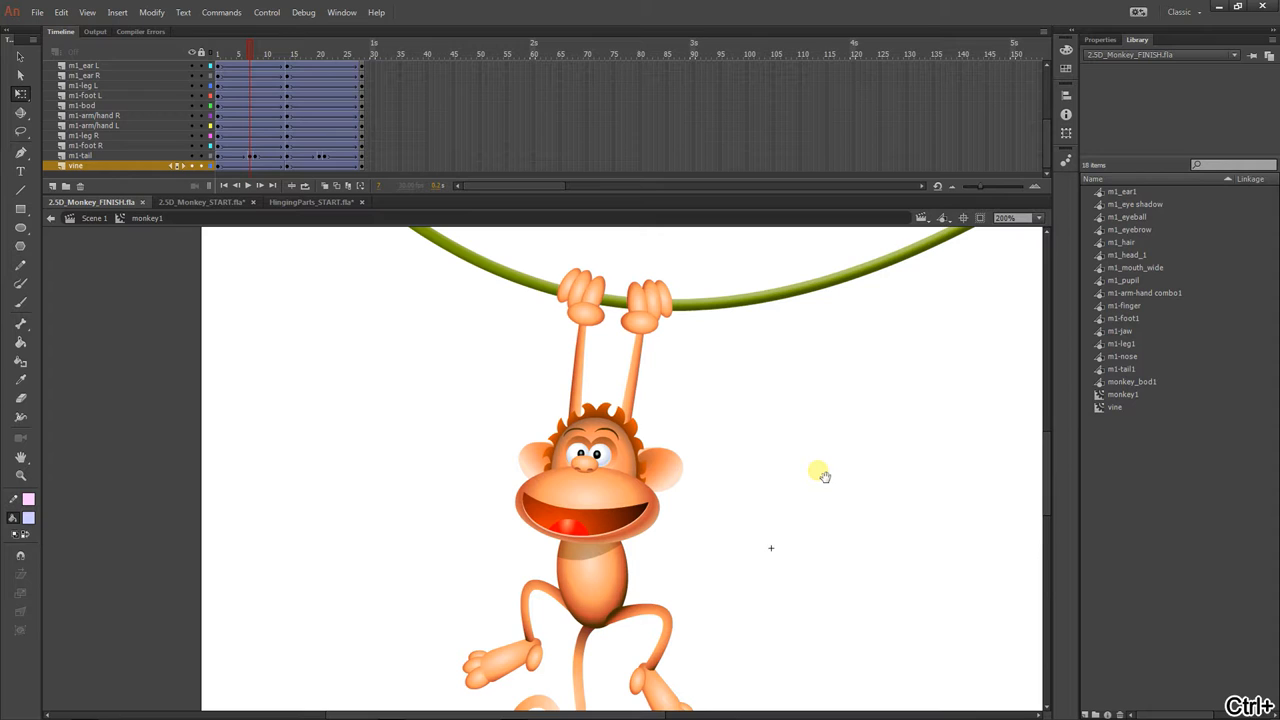
{"action": "left_click", "coordinate": [628, 398]}
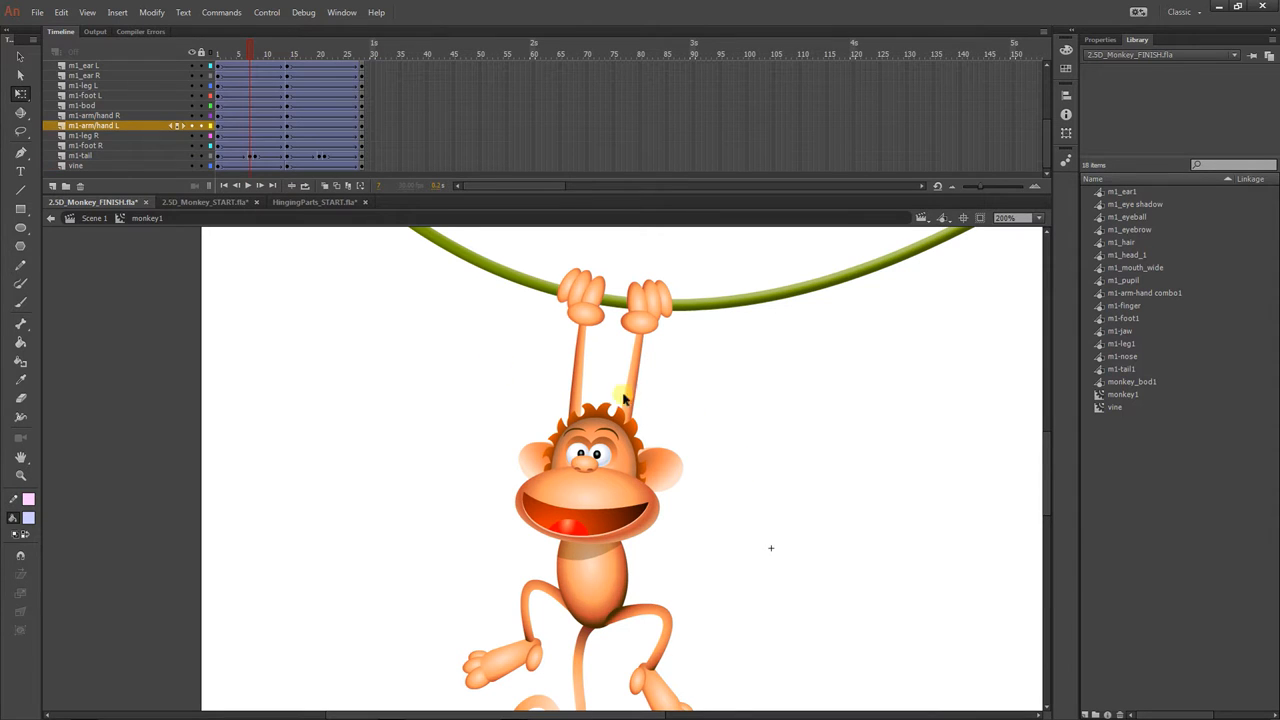
{"action": "left_click_drag", "start_coordinate": [94, 123], "coordinate": [97, 64]}
{"action": "scroll", "coordinate": [100, 112], "scroll_direction": "up", "scroll_amount": 5}
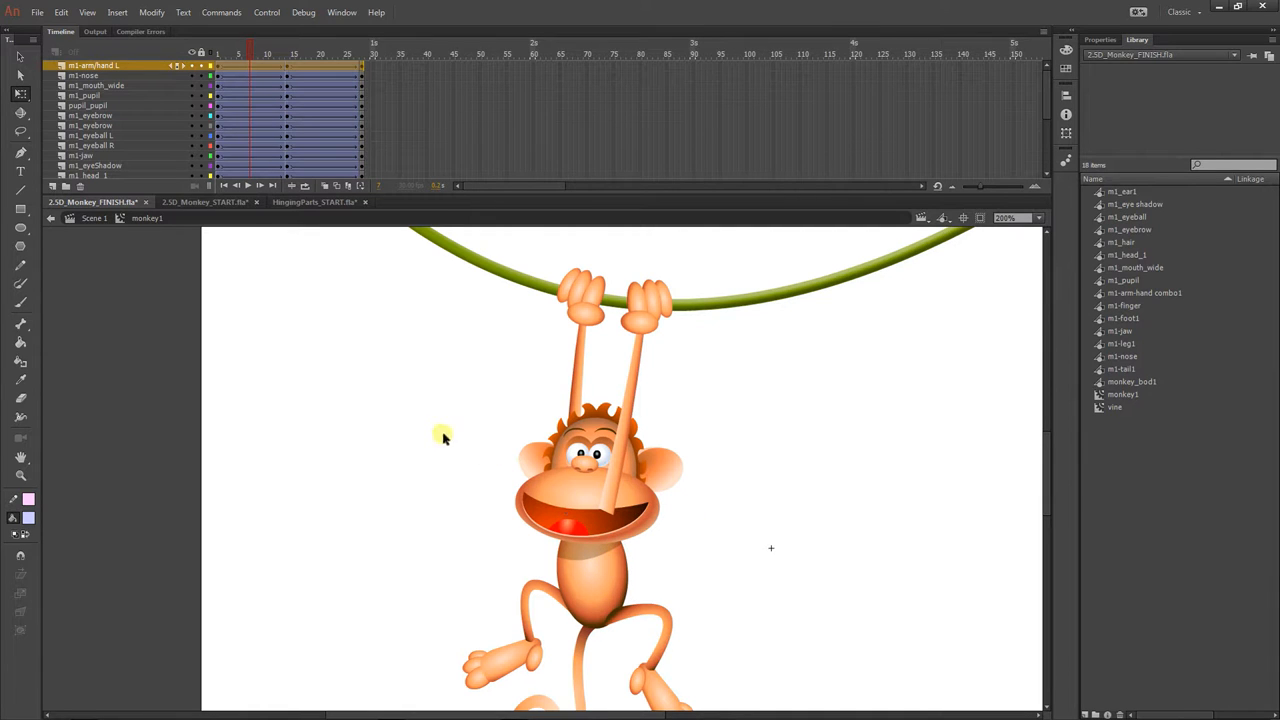
{"action": "mouse_move", "coordinate": [246, 50]}
{"action": "left_mouse_down"}
{"action": "mouse_move", "coordinate": [205, 52]}
{"action": "mouse_move", "coordinate": [268, 52]}
{"action": "left_mouse_up"}
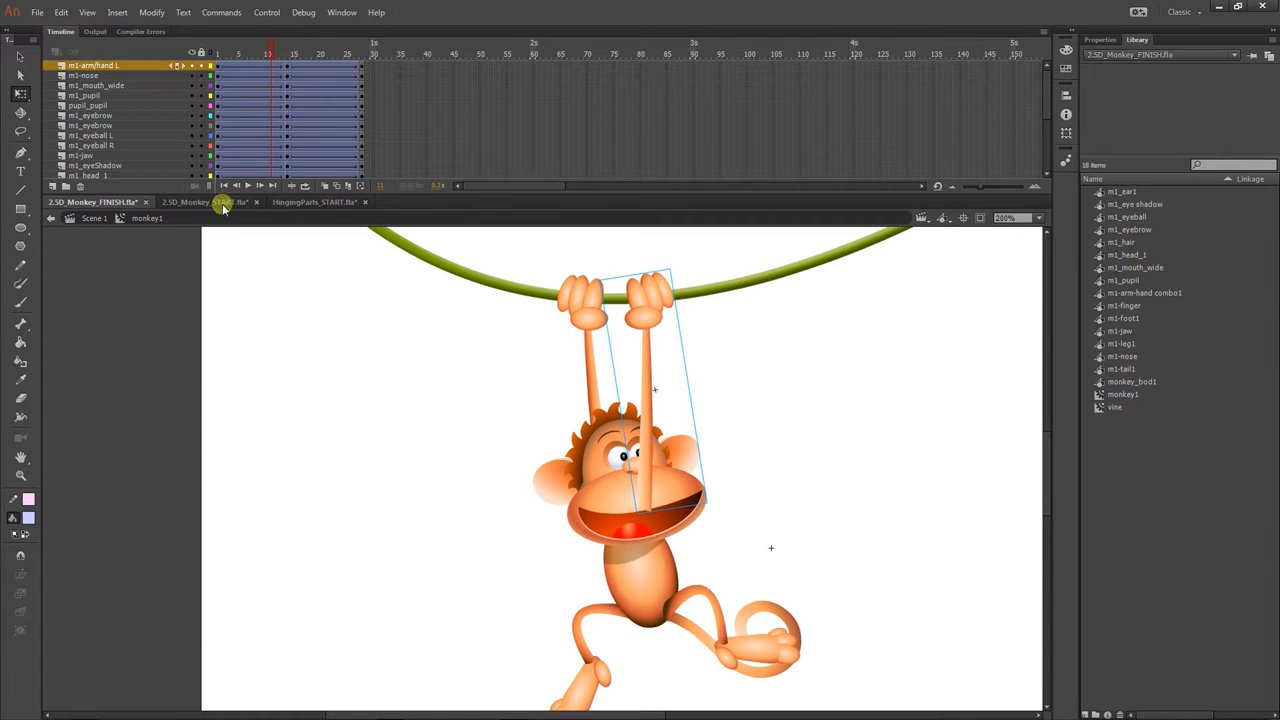
Step: Move the m1-arm/hand L layer back behind the head, between m1-leg L and m1-foot L, and scrub back to frame 6
{"action": "left_click_drag", "start_coordinate": [131, 66], "coordinate": [120, 166]}
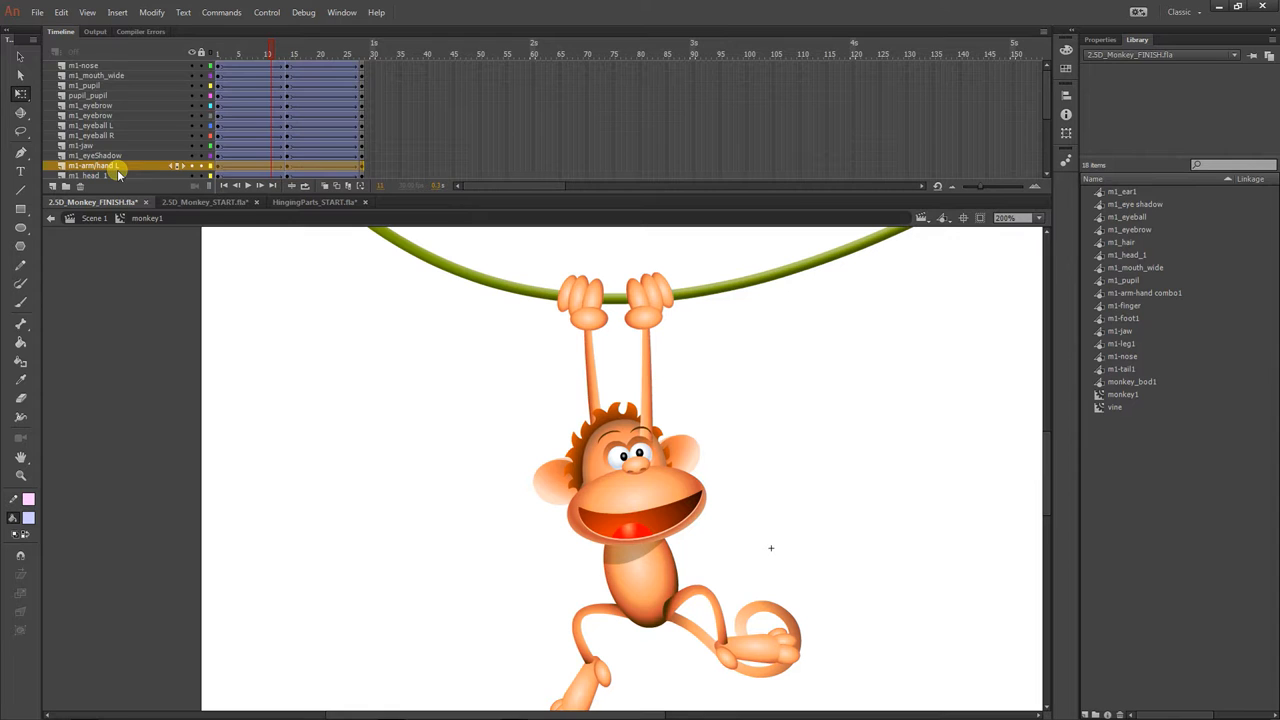
{"action": "scroll", "coordinate": [120, 166], "scroll_direction": "down", "scroll_amount": 2}
{"action": "left_click_drag", "start_coordinate": [109, 106], "coordinate": [107, 168]}
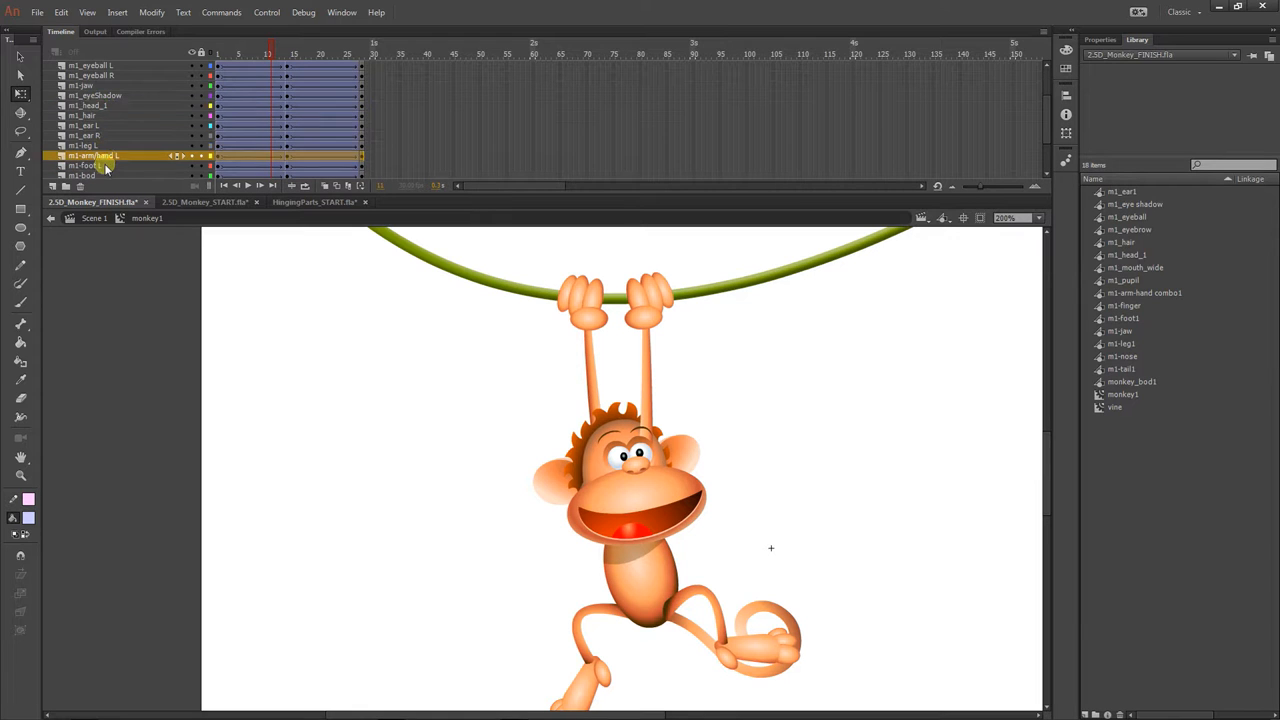
{"action": "left_click_drag", "start_coordinate": [284, 50], "coordinate": [243, 50]}
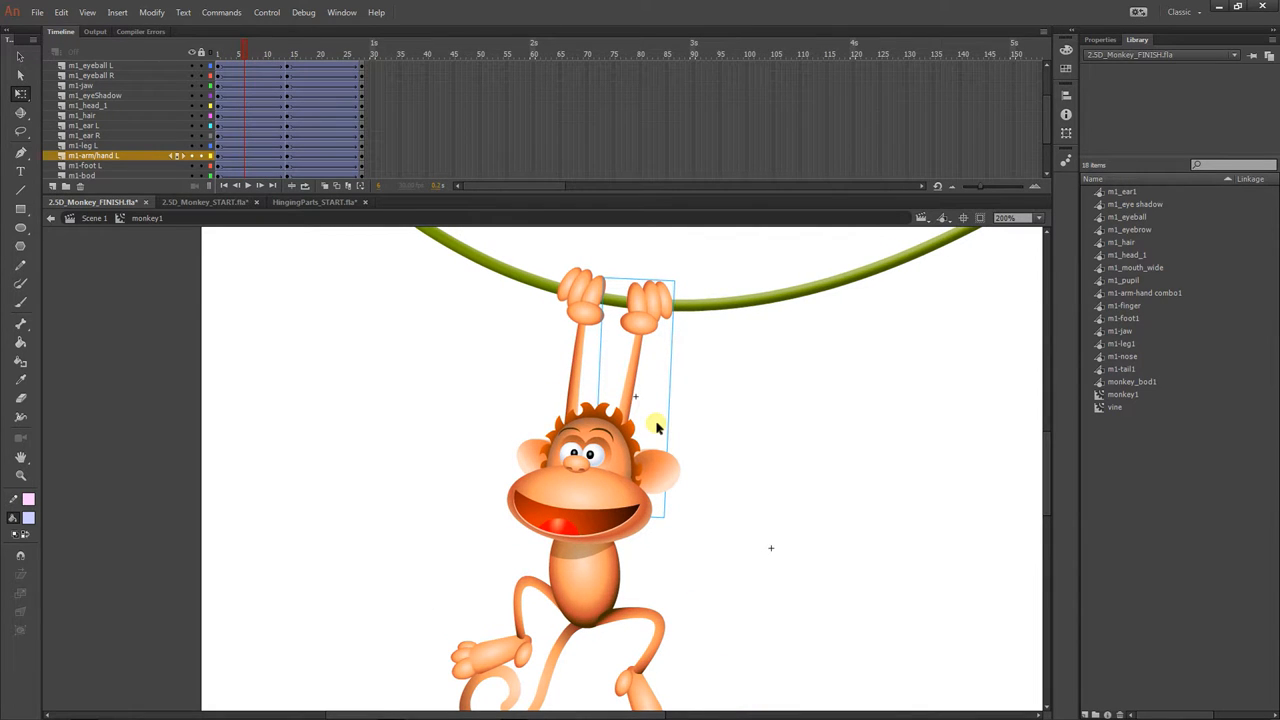
Step: Select the m1-leg L leg and scrub back to frame 1 to examine how the leg and foot move together
{"action": "scroll", "coordinate": [657, 427], "scroll_direction": "down", "scroll_amount": 3}
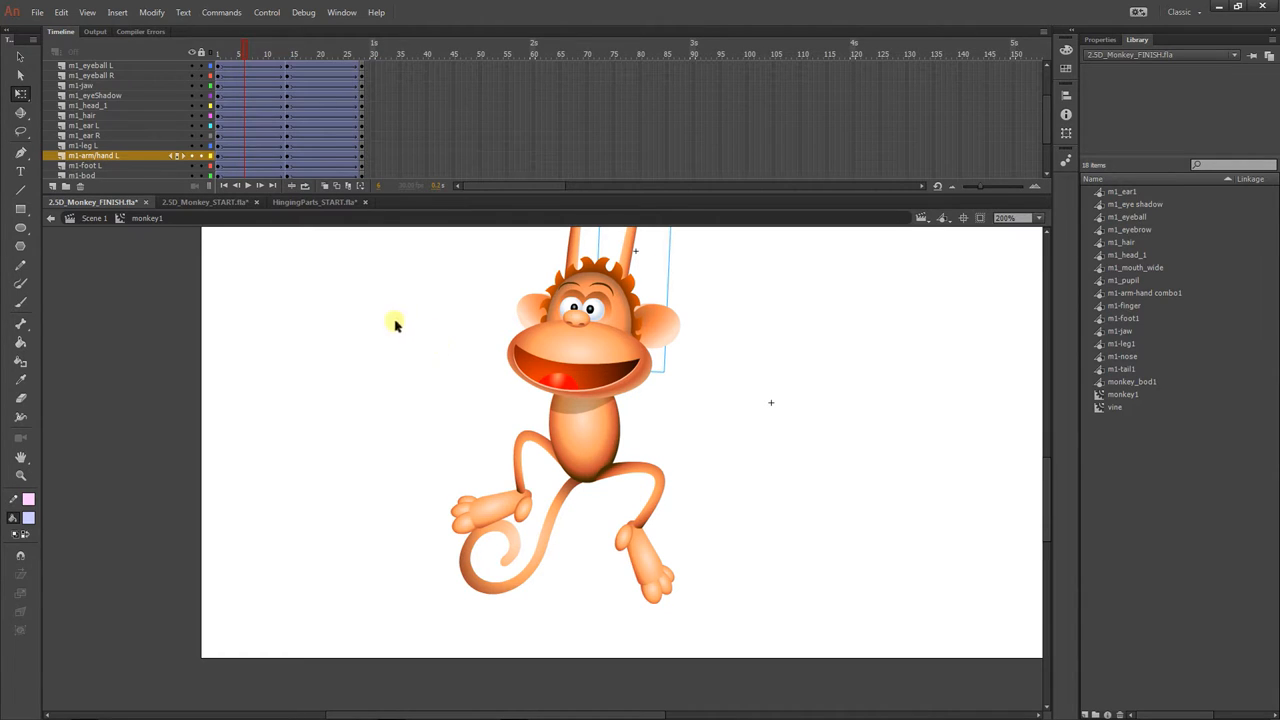
{"action": "left_click", "coordinate": [660, 485]}
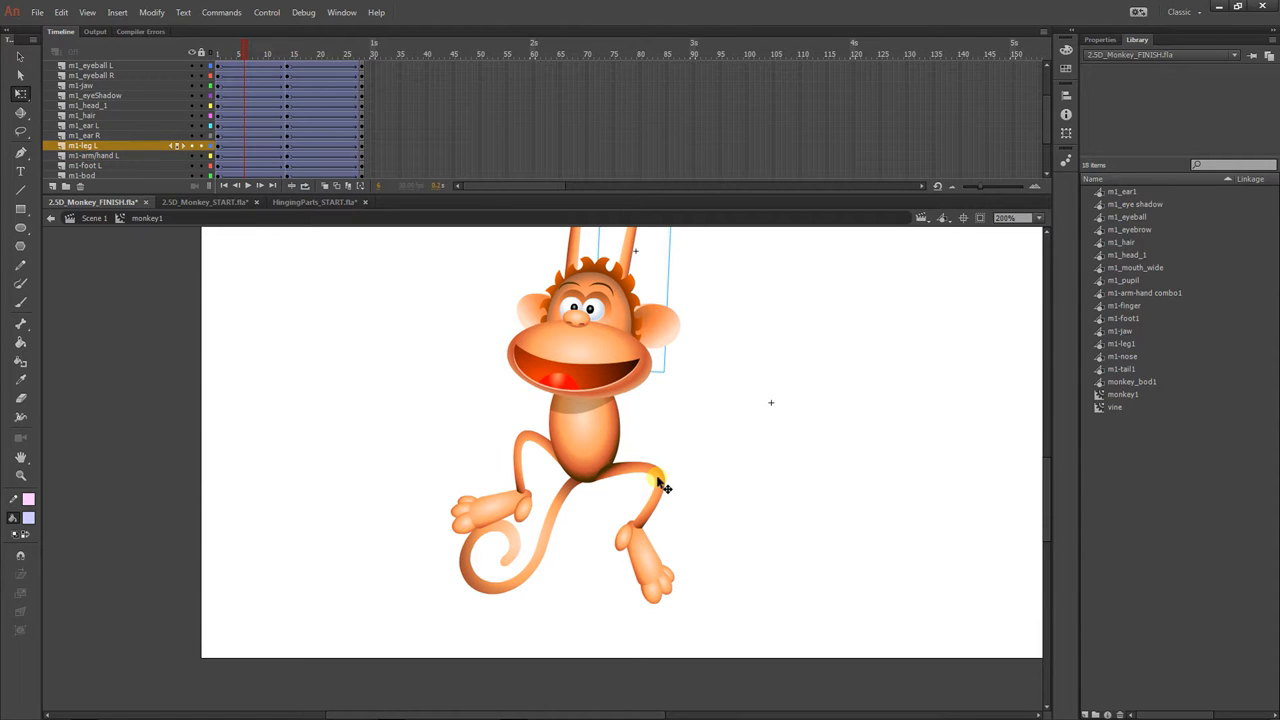
{"action": "left_click_drag", "start_coordinate": [244, 48], "coordinate": [208, 48]}
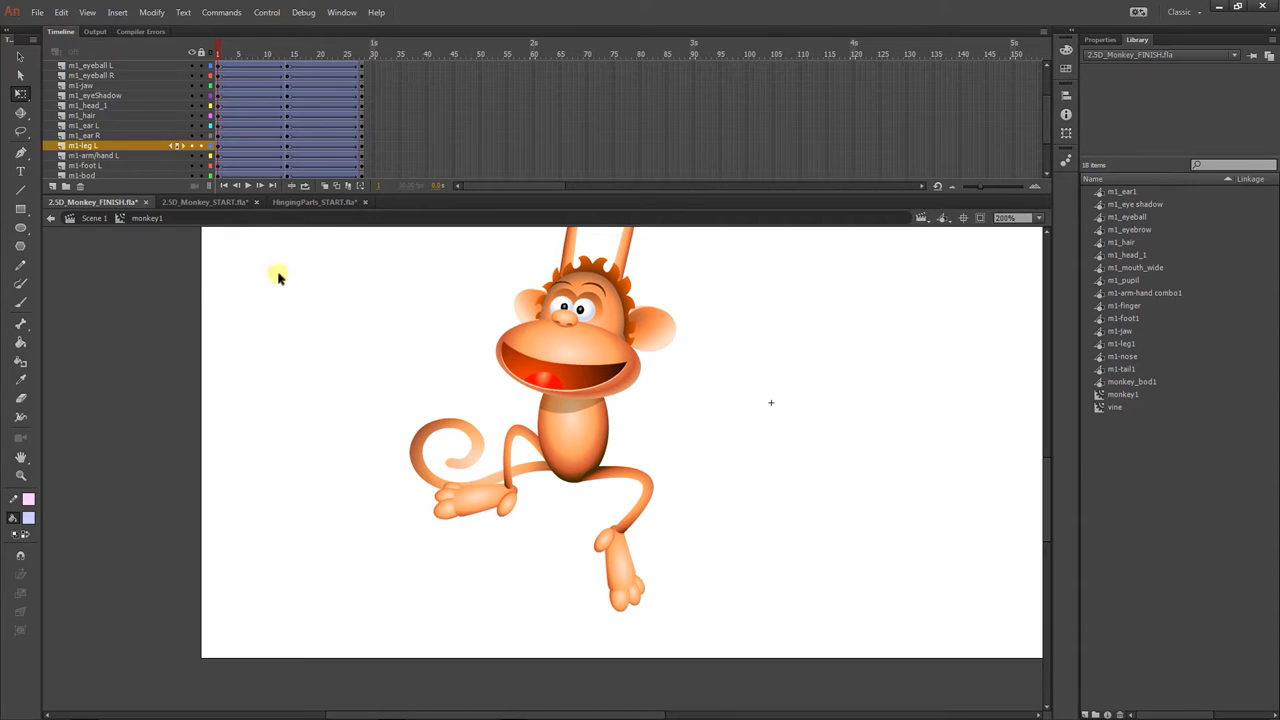
Step: In 2.5D_Monkey_START.fla, try rotating the m1-foot L foot outward about its ankle, and undo the rotation
{"action": "left_click", "coordinate": [207, 202]}
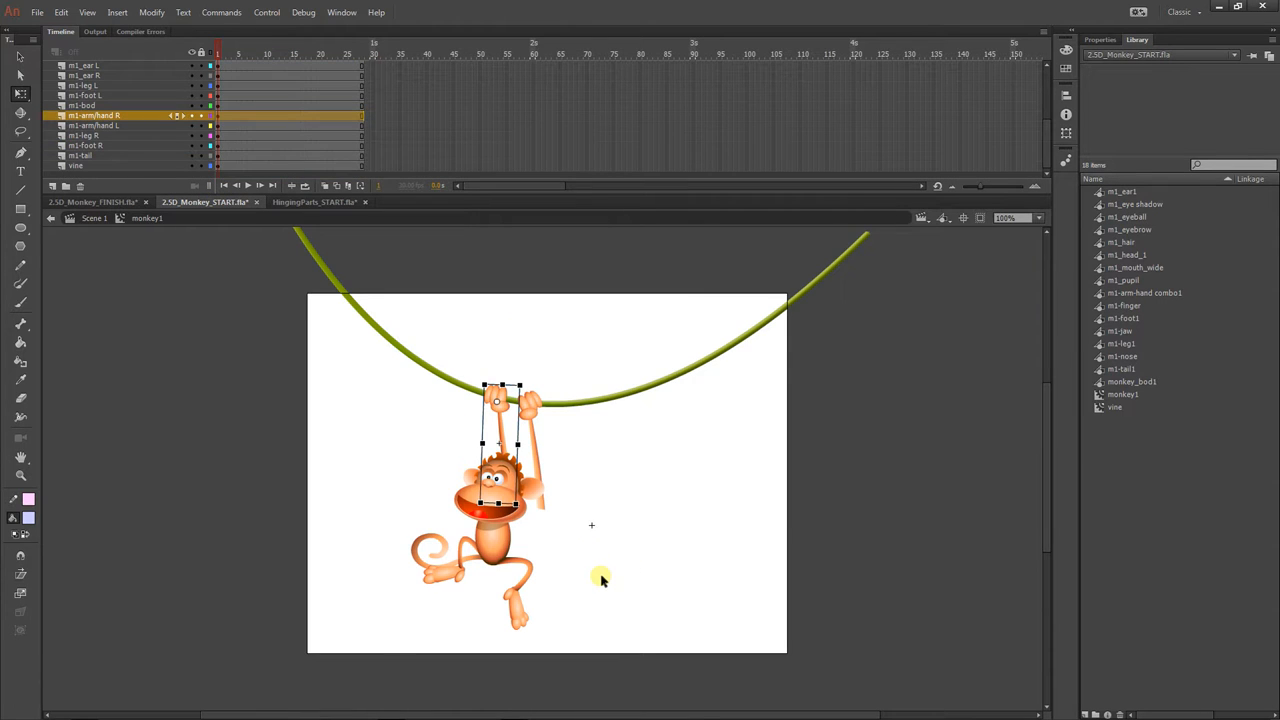
{"action": "key", "text": "ctrl+equal"}
{"action": "left_click_drag", "start_coordinate": [703, 620], "coordinate": [706, 380]}
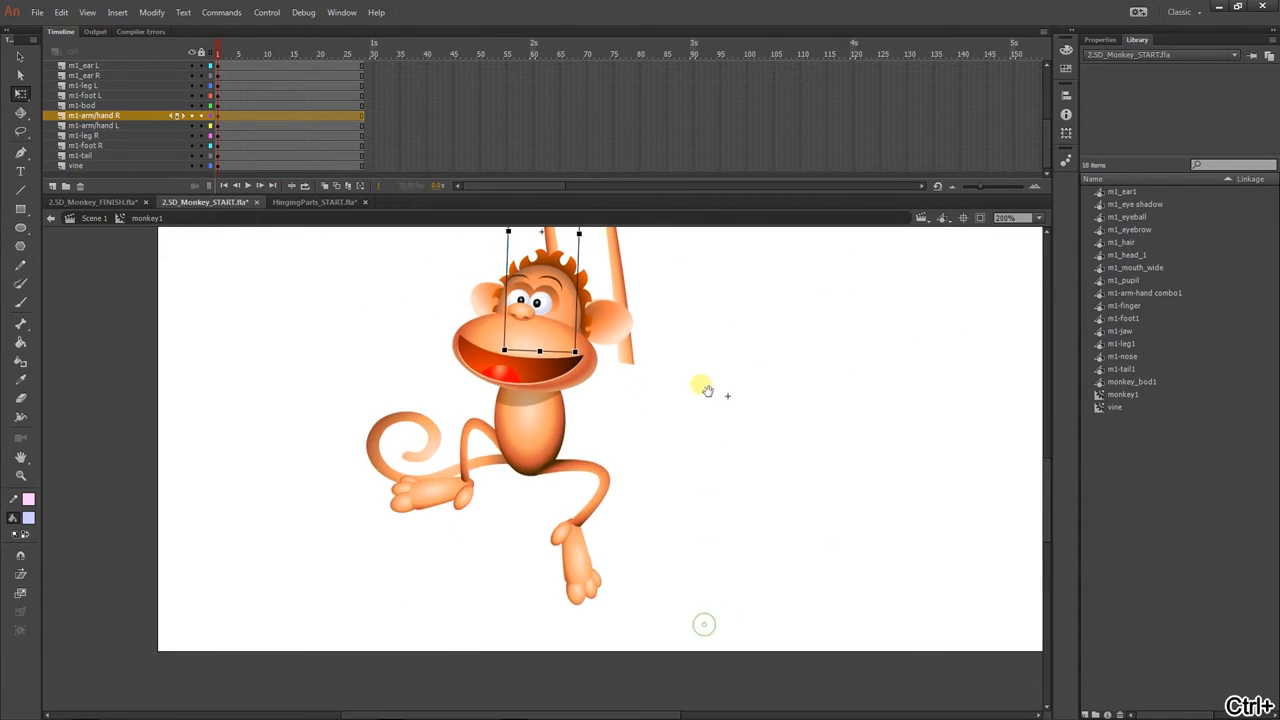
{"action": "left_click", "coordinate": [612, 505]}
{"action": "key", "text": "ctrl+equal"}
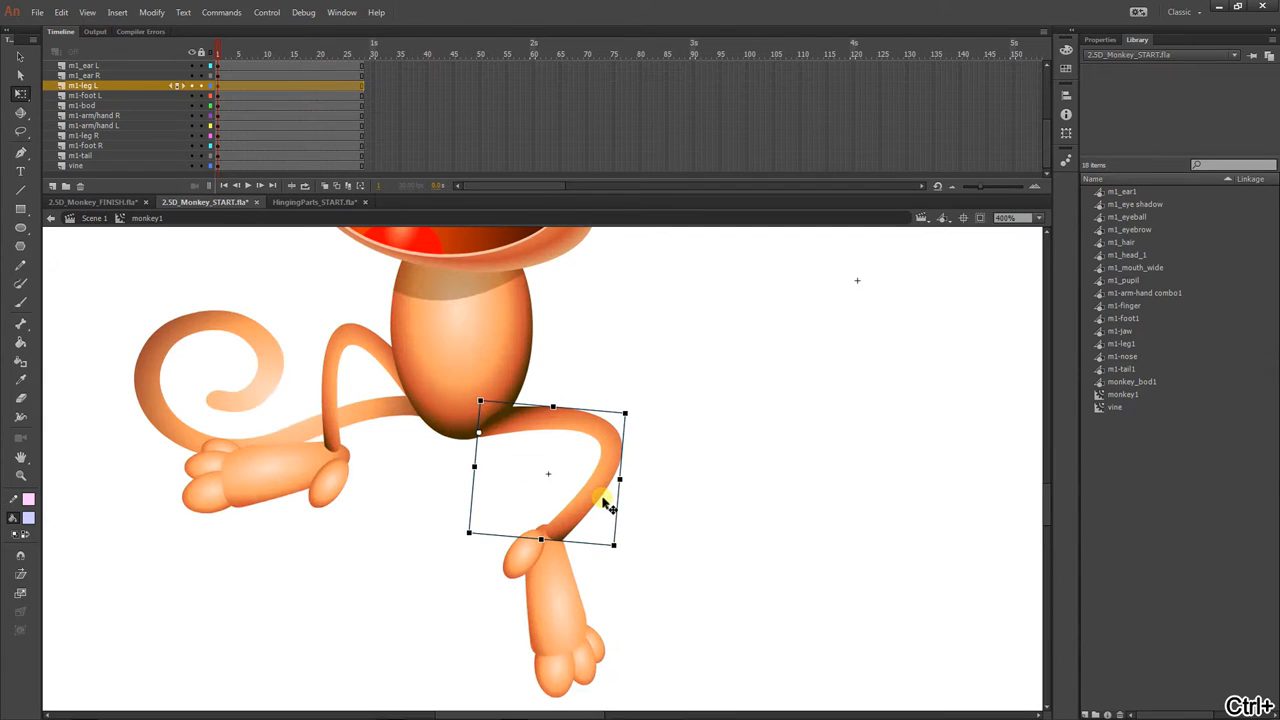
{"action": "left_click", "coordinate": [560, 612]}
{"action": "left_click_drag", "start_coordinate": [625, 690], "coordinate": [723, 551]}
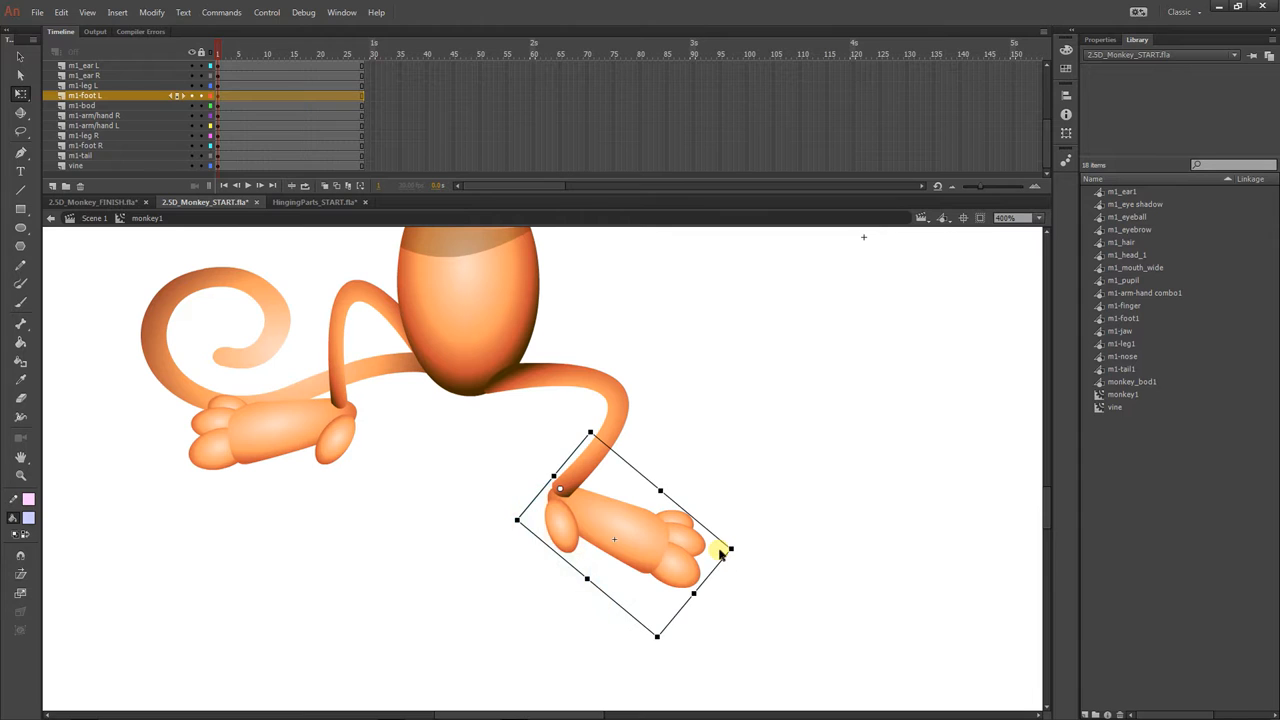
{"action": "key", "text": "ctrl+z"}
Step: Rotate the m1-leg L leg upward about the hip so its lower end swings away from the foot, undoing a smaller trial rotation first
{"action": "left_click", "coordinate": [614, 414]}
{"action": "mouse_move", "coordinate": [626, 506]}
{"action": "left_mouse_down"}
{"action": "mouse_move", "coordinate": [654, 489]}
{"action": "mouse_move", "coordinate": [668, 412]}
{"action": "mouse_move", "coordinate": [651, 420]}
{"action": "mouse_move", "coordinate": [623, 523]}
{"action": "left_mouse_up"}
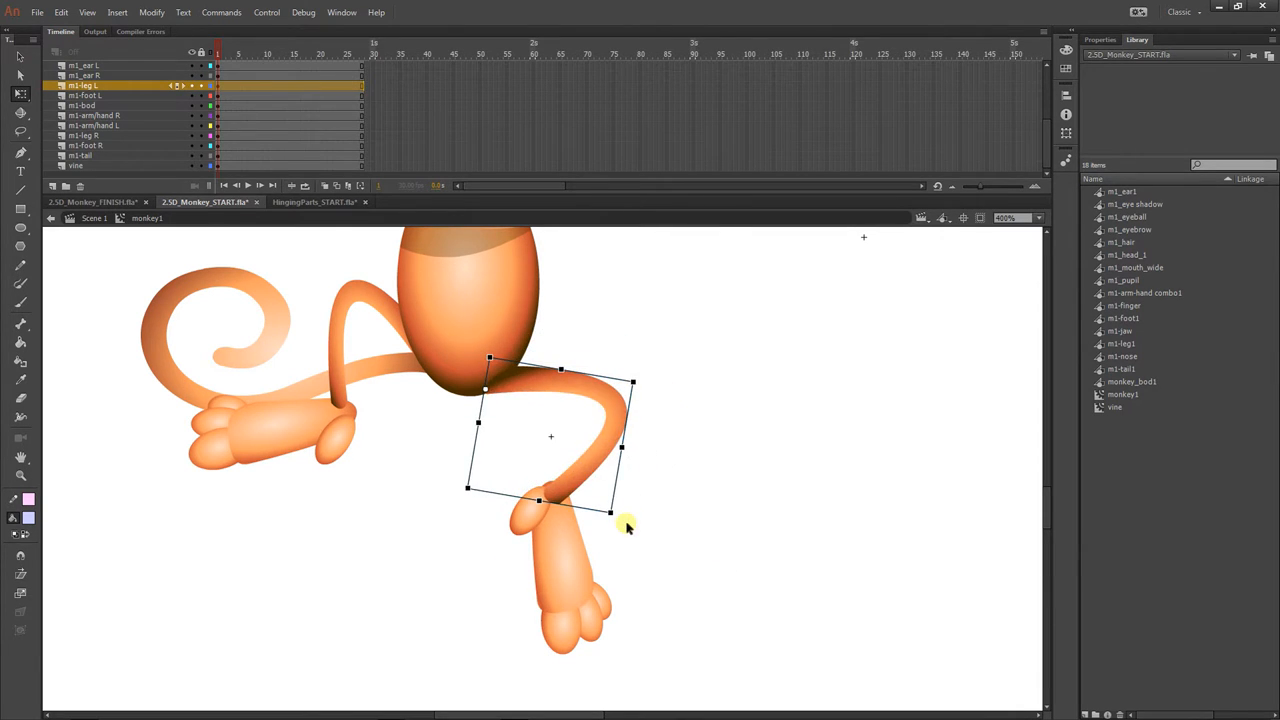
{"action": "key", "text": "ctrl+z"}
{"action": "left_click_drag", "start_coordinate": [627, 512], "coordinate": [666, 386]}
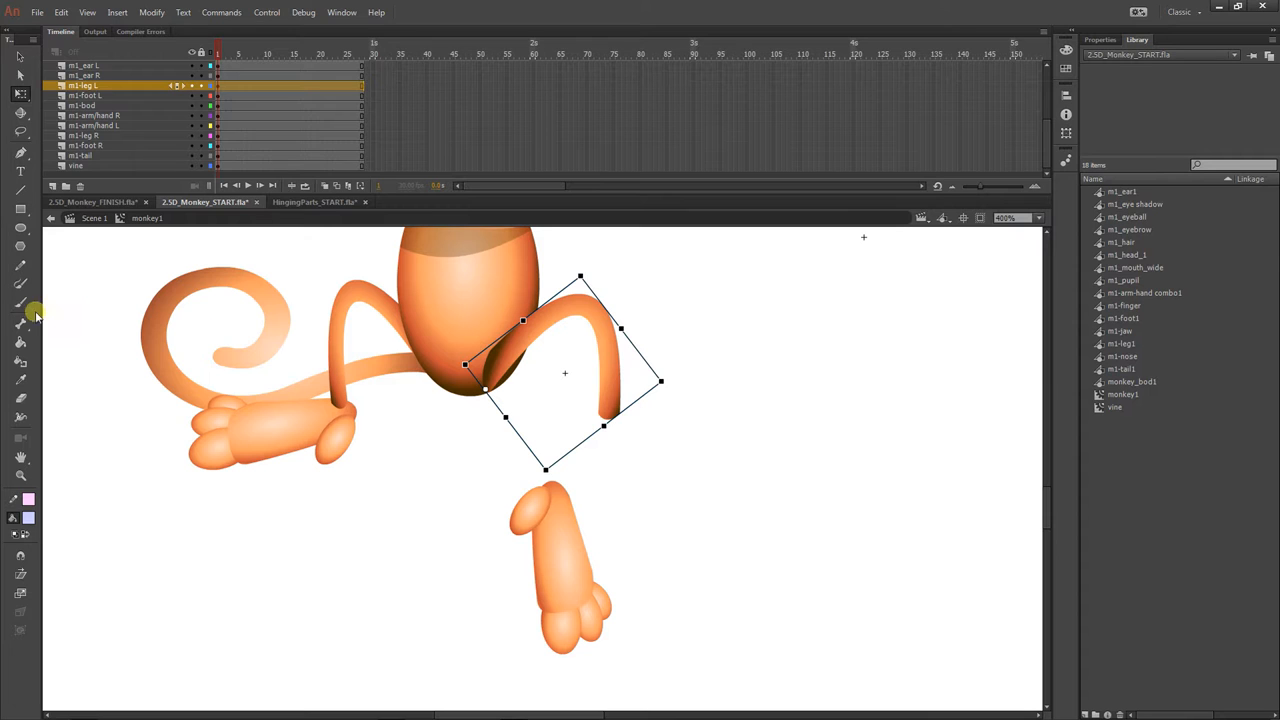
Step: Switch to 2.5D_Monkey_FINISH.fla, select the m1-foot L layer and scrub around frame 1 to examine how the foot follows the leg
{"action": "left_click", "coordinate": [88, 201]}
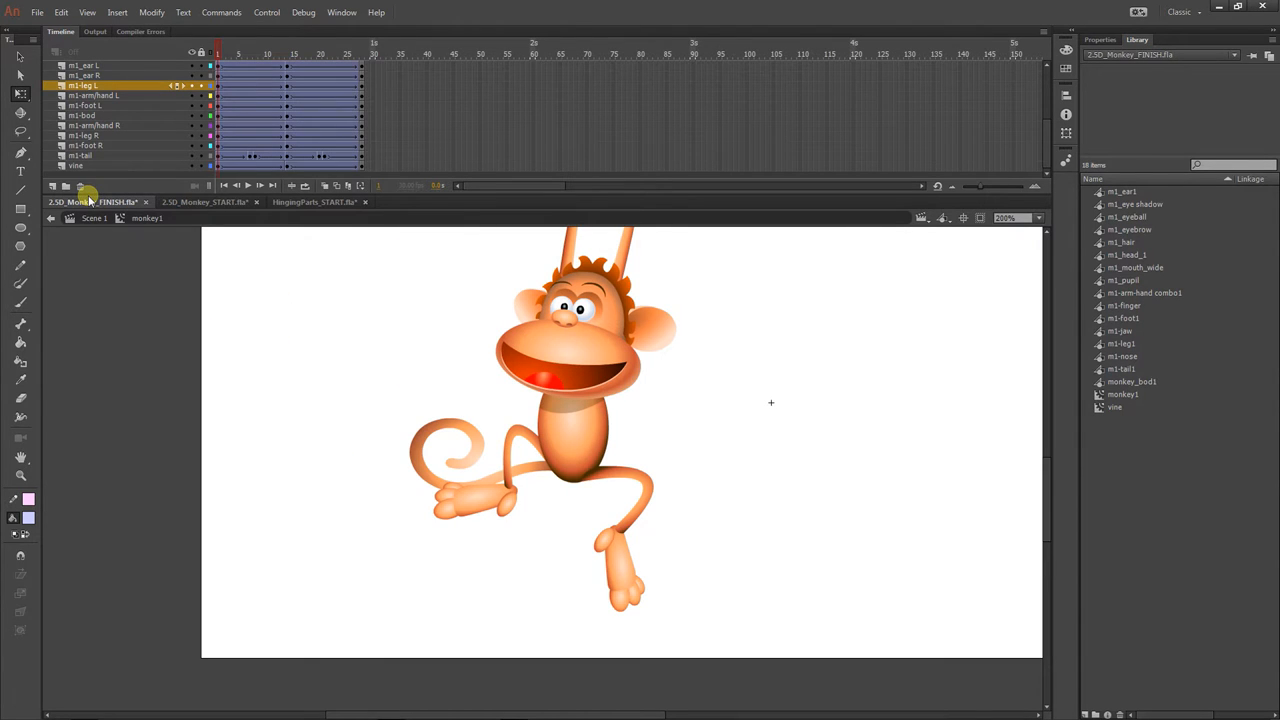
{"action": "left_click", "coordinate": [133, 105]}
{"action": "mouse_move", "coordinate": [212, 52]}
{"action": "left_mouse_down"}
{"action": "mouse_move", "coordinate": [280, 55]}
{"action": "mouse_move", "coordinate": [209, 61]}
{"action": "left_mouse_up"}
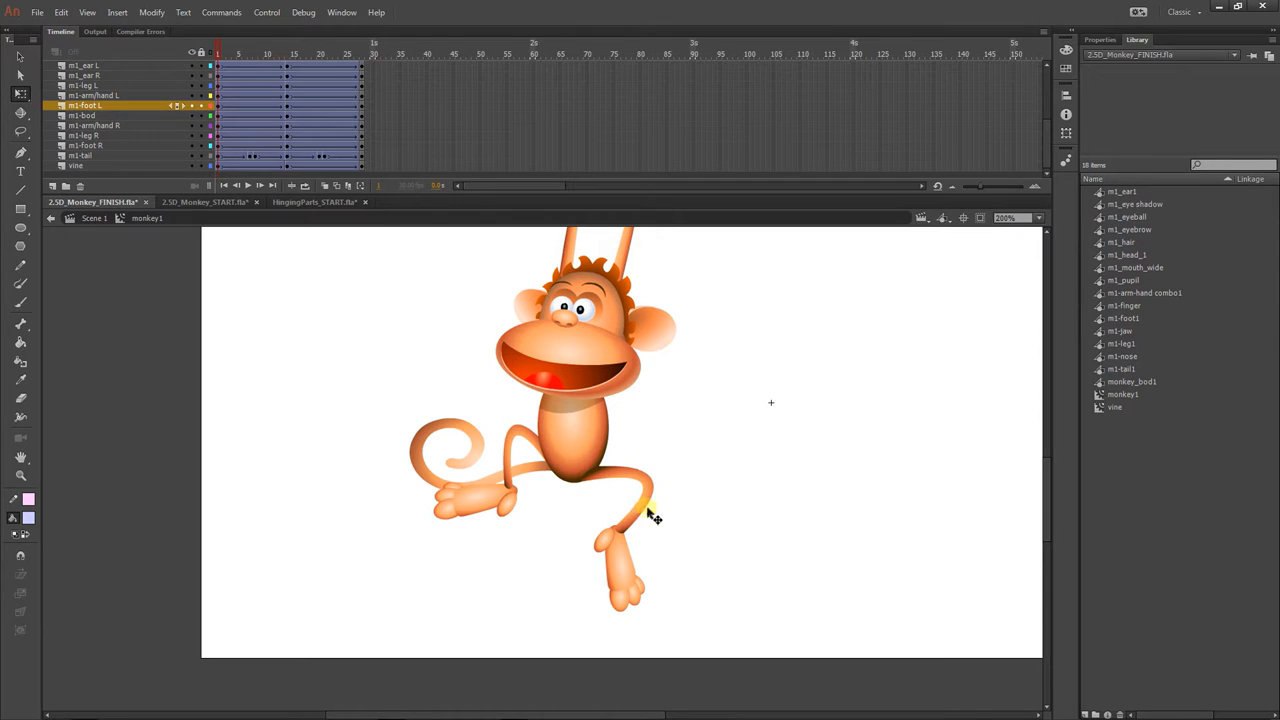
Step: In 2.5D_Monkey_START.fla, hide the m1-foot L layer, try rotating the m1-leg L leg, undo the rotation and show the foot again
{"action": "left_click", "coordinate": [222, 205]}
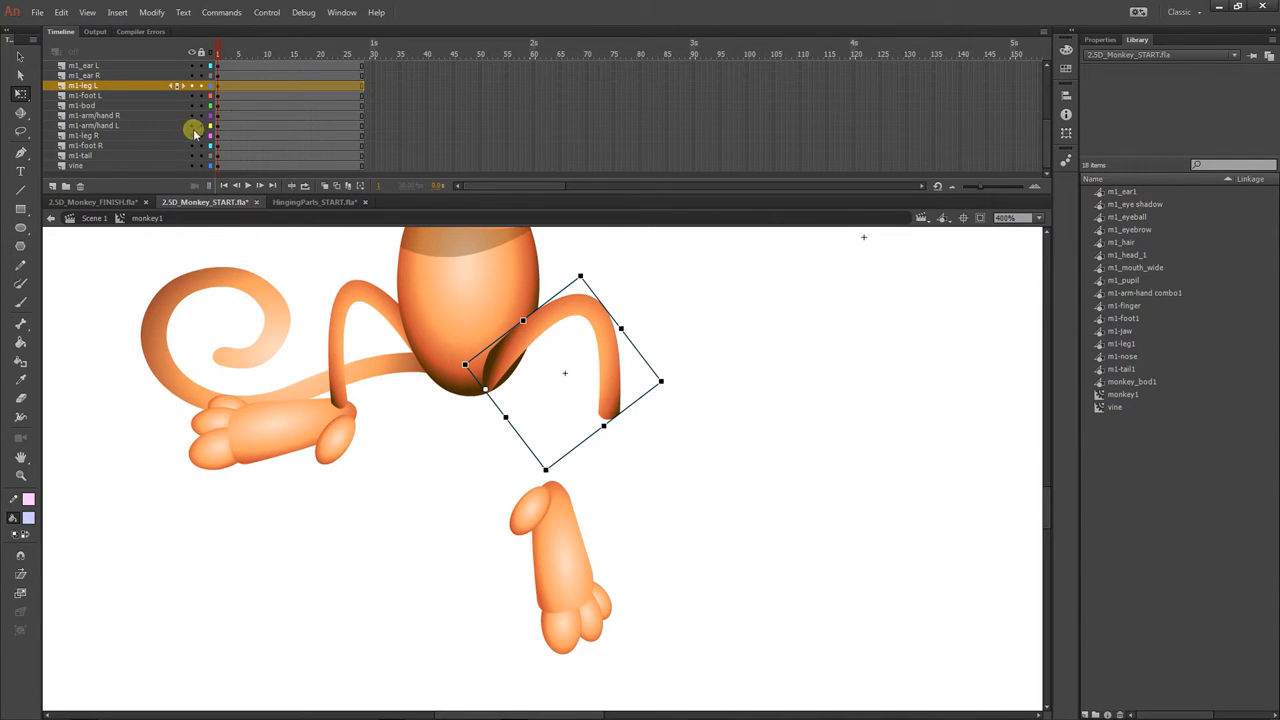
{"action": "left_click", "coordinate": [193, 96]}
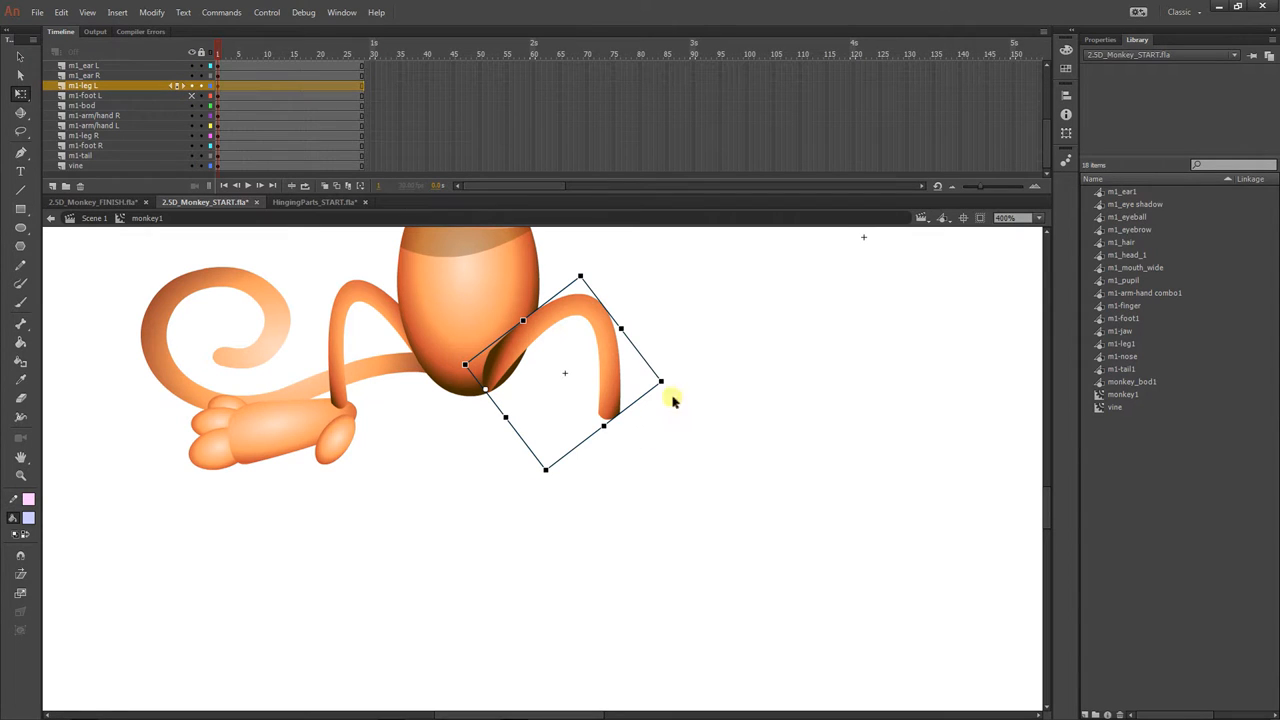
{"action": "left_click_drag", "start_coordinate": [672, 384], "coordinate": [584, 438]}
{"action": "key", "text": "ctrl+z"}
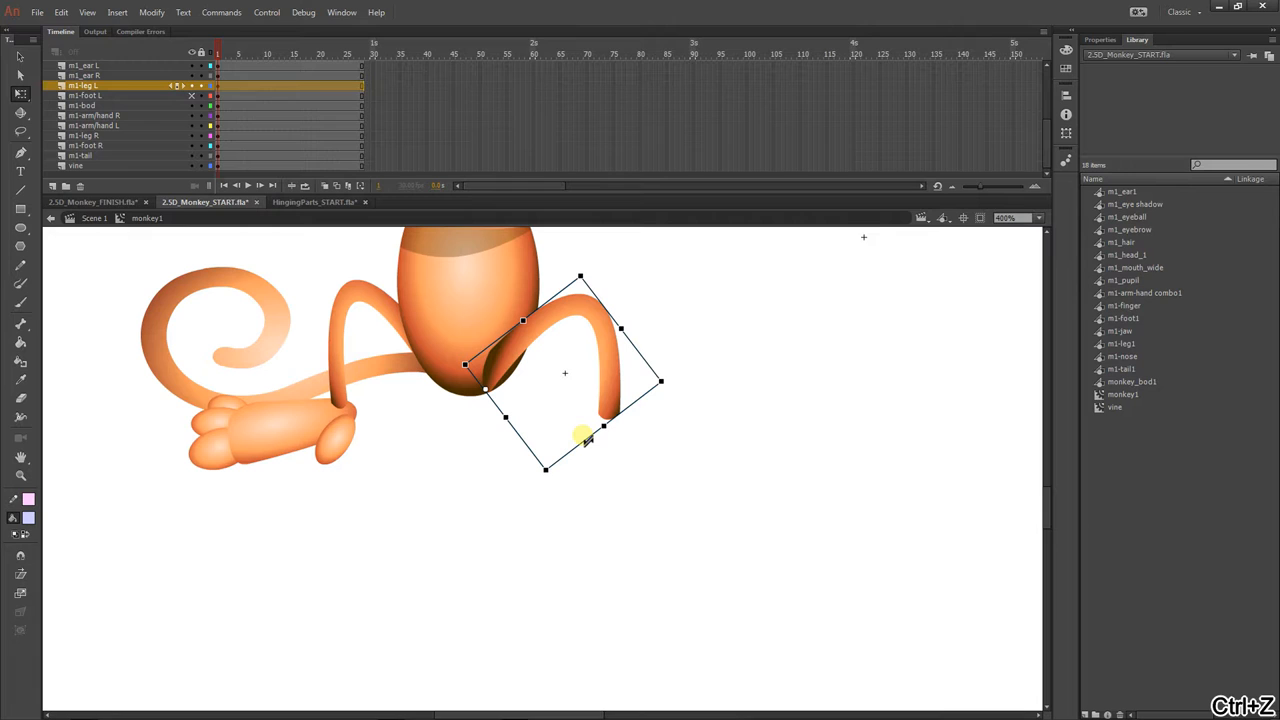
{"action": "left_click", "coordinate": [191, 95]}
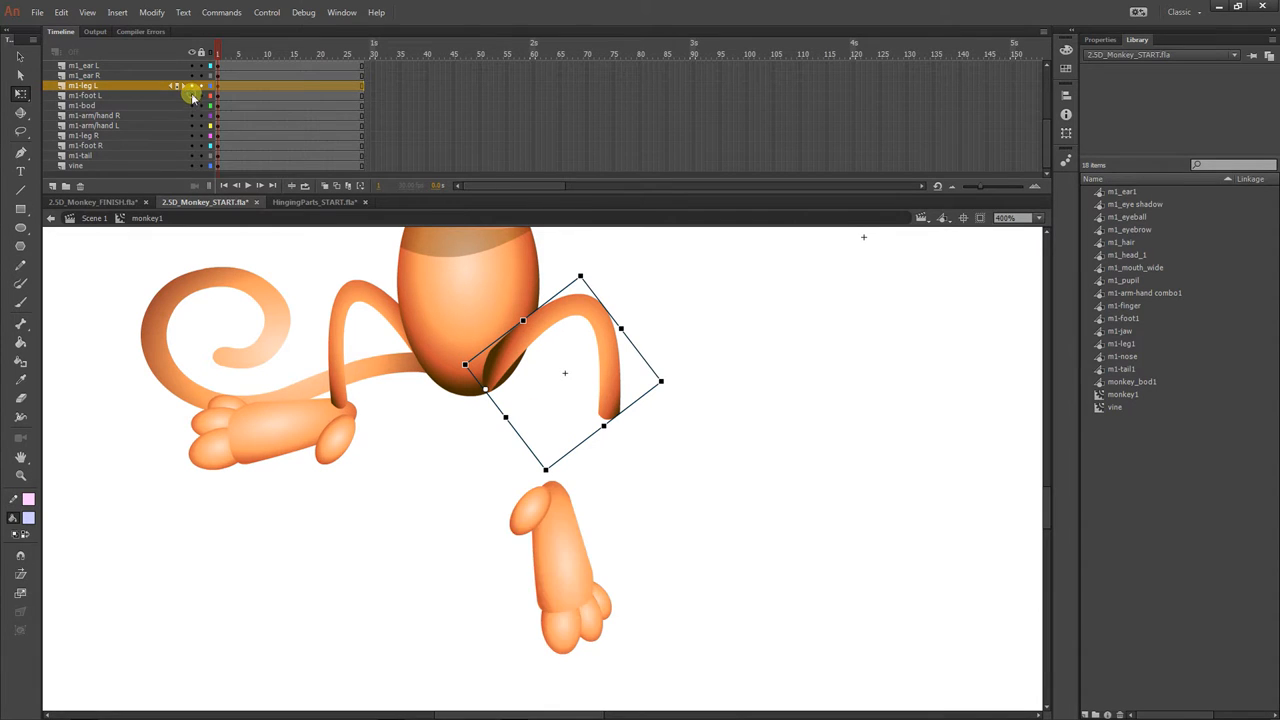
Step: Move the m1-foot L foot up to the end of the raised leg and rotate it about the ankle so the toes point outward
{"action": "left_click", "coordinate": [558, 572]}
{"action": "left_click_drag", "start_coordinate": [557, 607], "coordinate": [607, 518]}
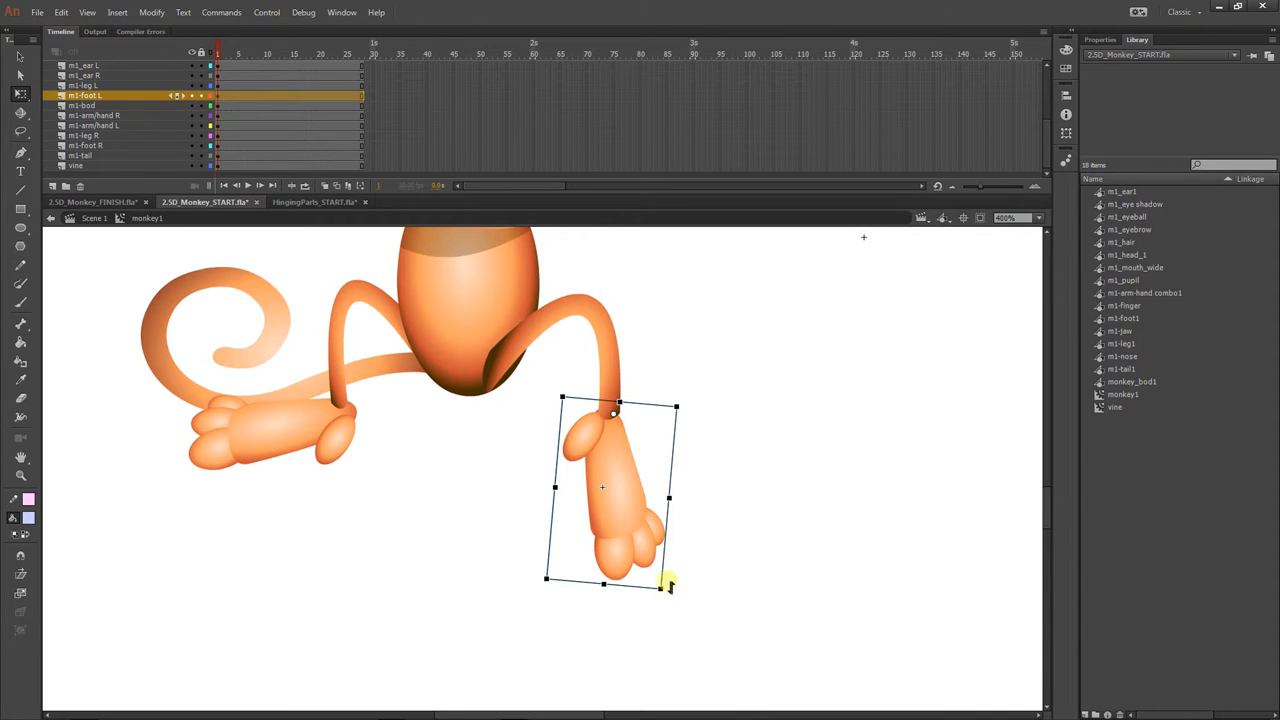
{"action": "left_click_drag", "start_coordinate": [670, 595], "coordinate": [797, 470]}
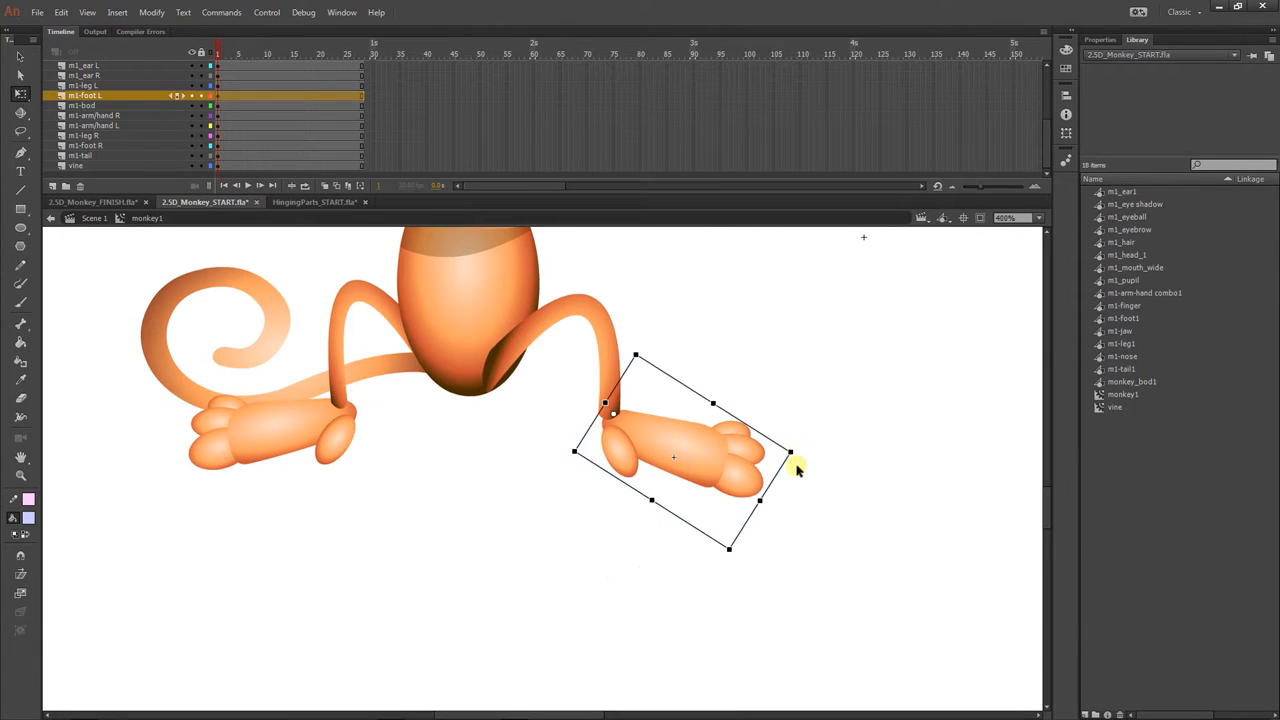
{"action": "left_click_drag", "start_coordinate": [689, 449], "coordinate": [684, 448]}
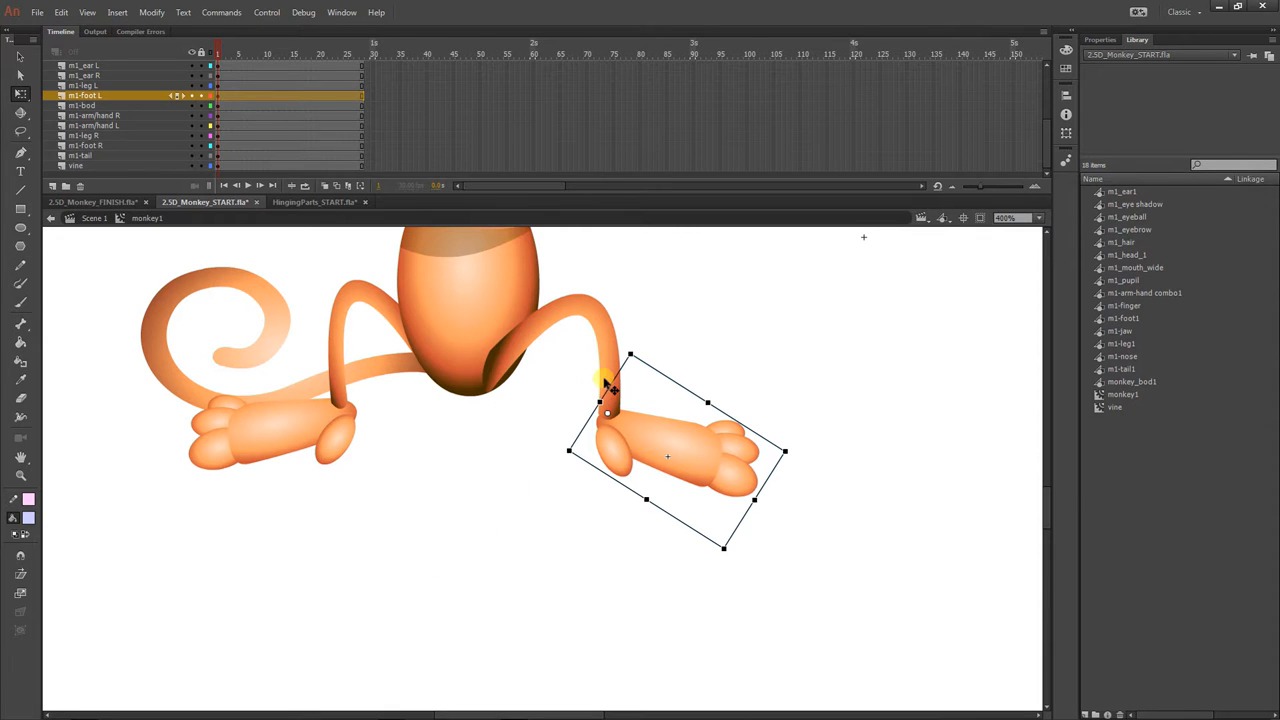
Step: Rotate the m1-leg L leg back down about the hip and reattach the foot to its end, toggling object snapping on and off
{"action": "left_click", "coordinate": [612, 342]}
{"action": "left_click_drag", "start_coordinate": [670, 382], "coordinate": [619, 527]}
{"action": "left_click", "coordinate": [694, 480]}
{"action": "left_click_drag", "start_coordinate": [694, 482], "coordinate": [640, 545]}
{"action": "left_click", "coordinate": [21, 557]}
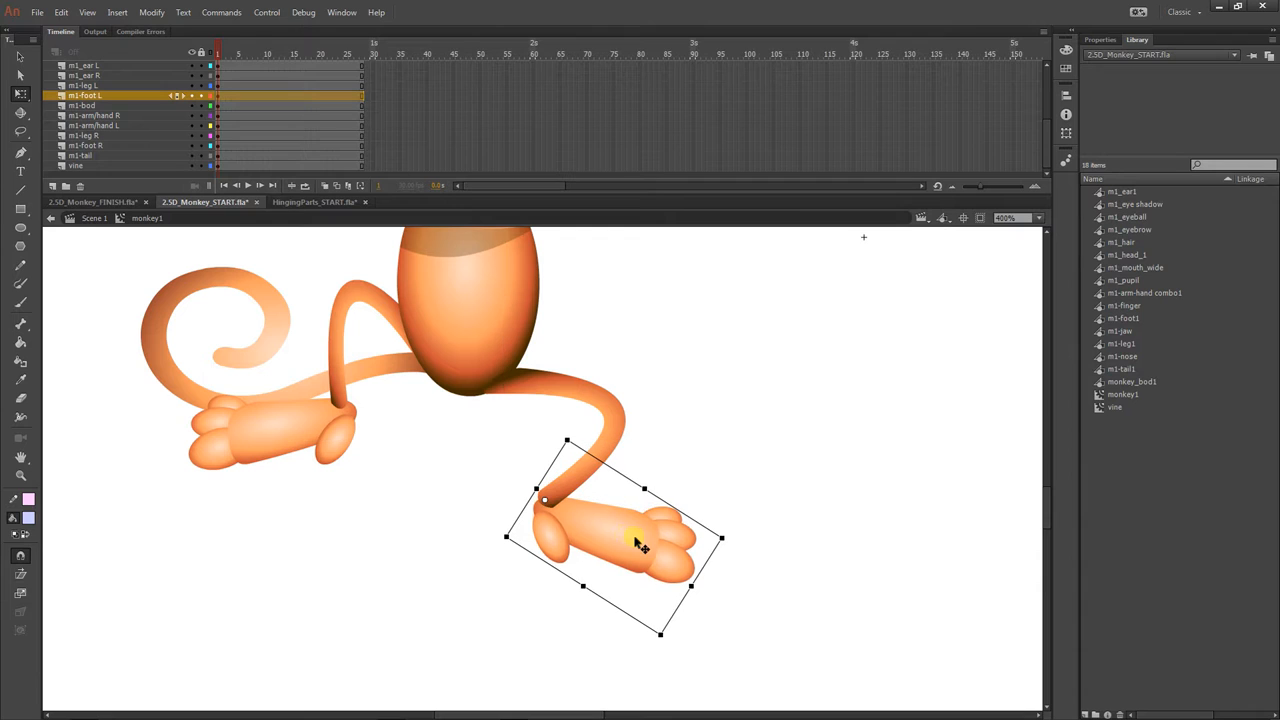
{"action": "left_click", "coordinate": [21, 556]}
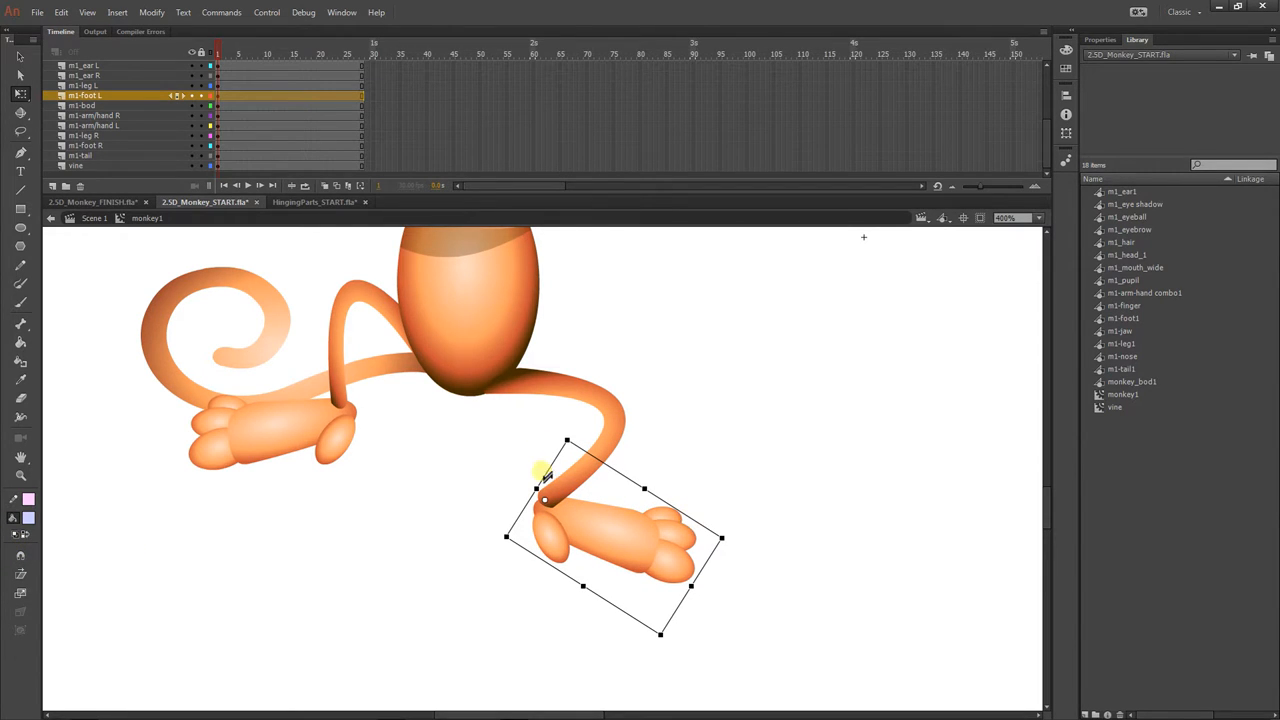
Step: Switch between 2.5D_Monkey_FINISH.fla and 2.5D_Monkey_START.fla to compare the monkey's leg and foot joints in the two files
{"action": "left_click", "coordinate": [82, 204]}
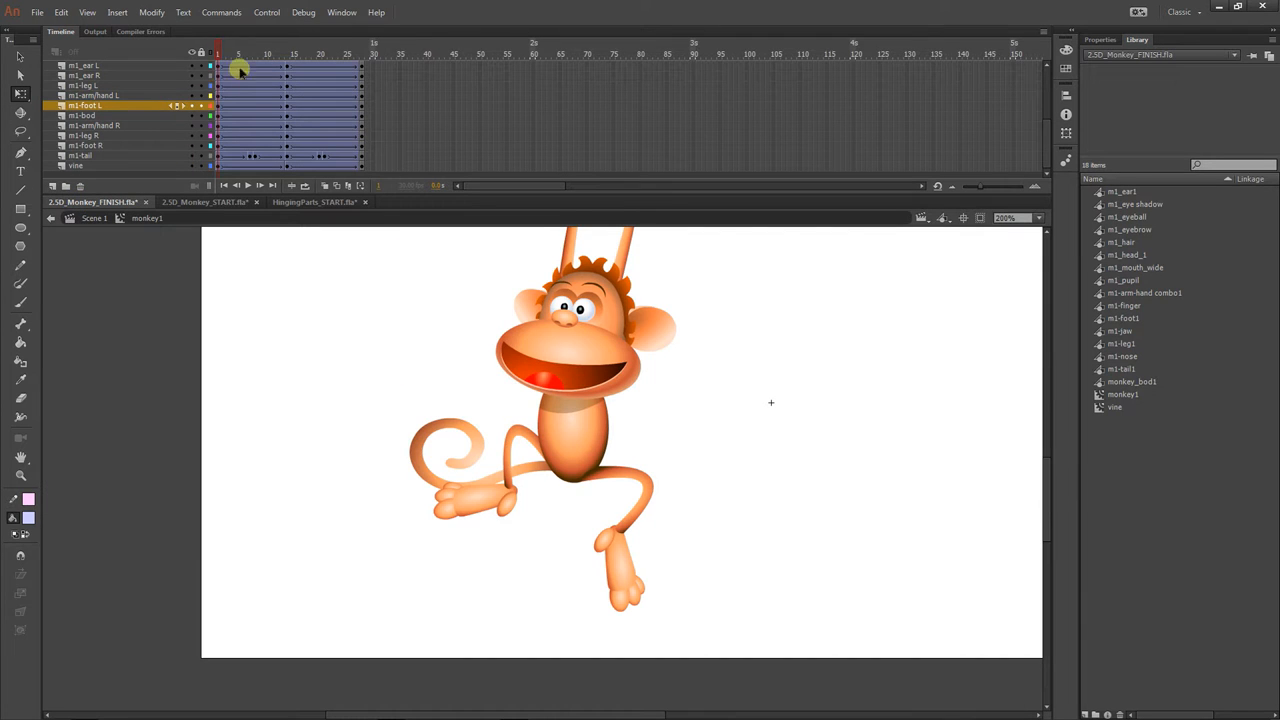
{"action": "mouse_move", "coordinate": [217, 52]}
{"action": "left_mouse_down"}
{"action": "mouse_move", "coordinate": [303, 53]}
{"action": "mouse_move", "coordinate": [212, 52]}
{"action": "left_mouse_up"}
{"action": "left_click", "coordinate": [222, 202]}
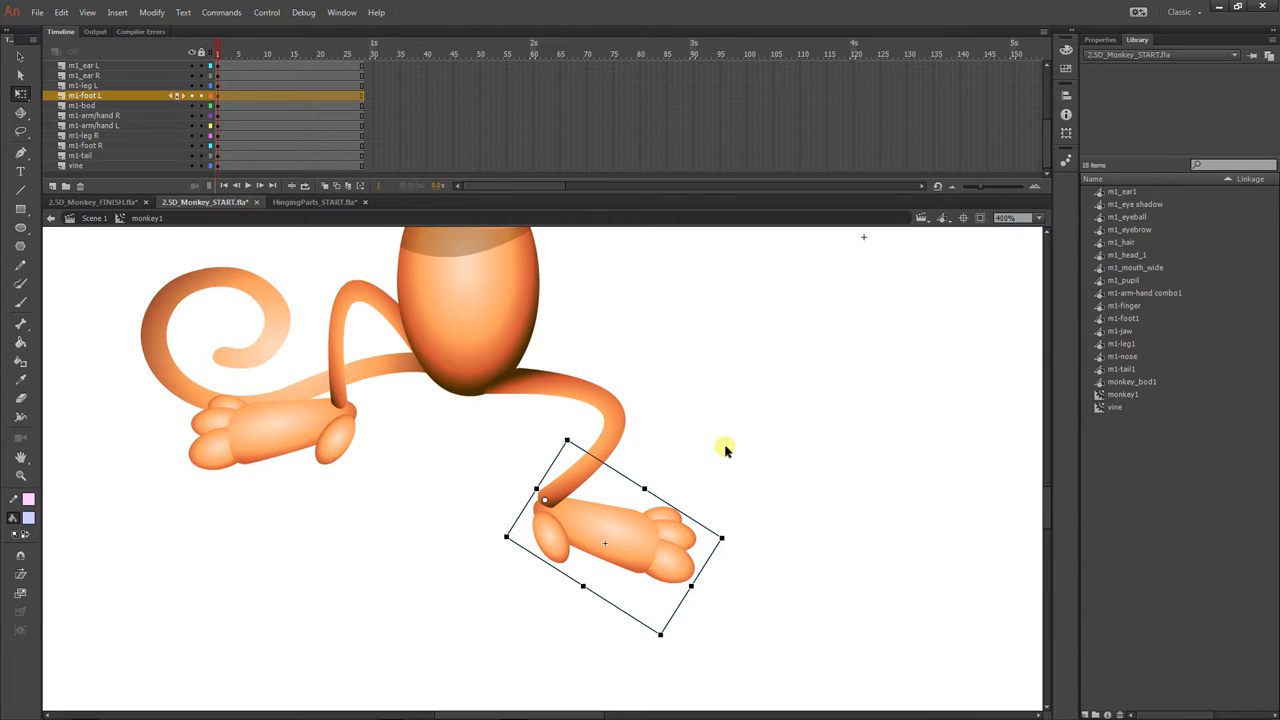
{"action": "left_click_drag", "start_coordinate": [726, 446], "coordinate": [703, 554]}
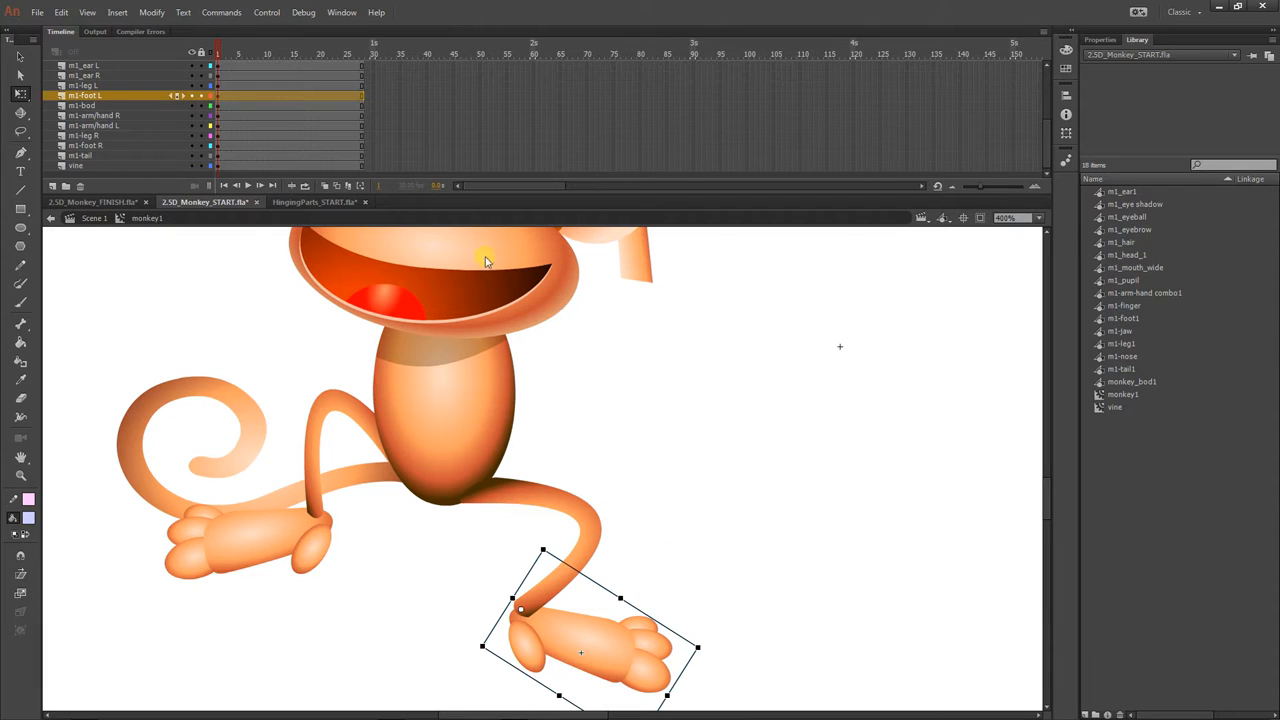
{"action": "left_click", "coordinate": [128, 203]}
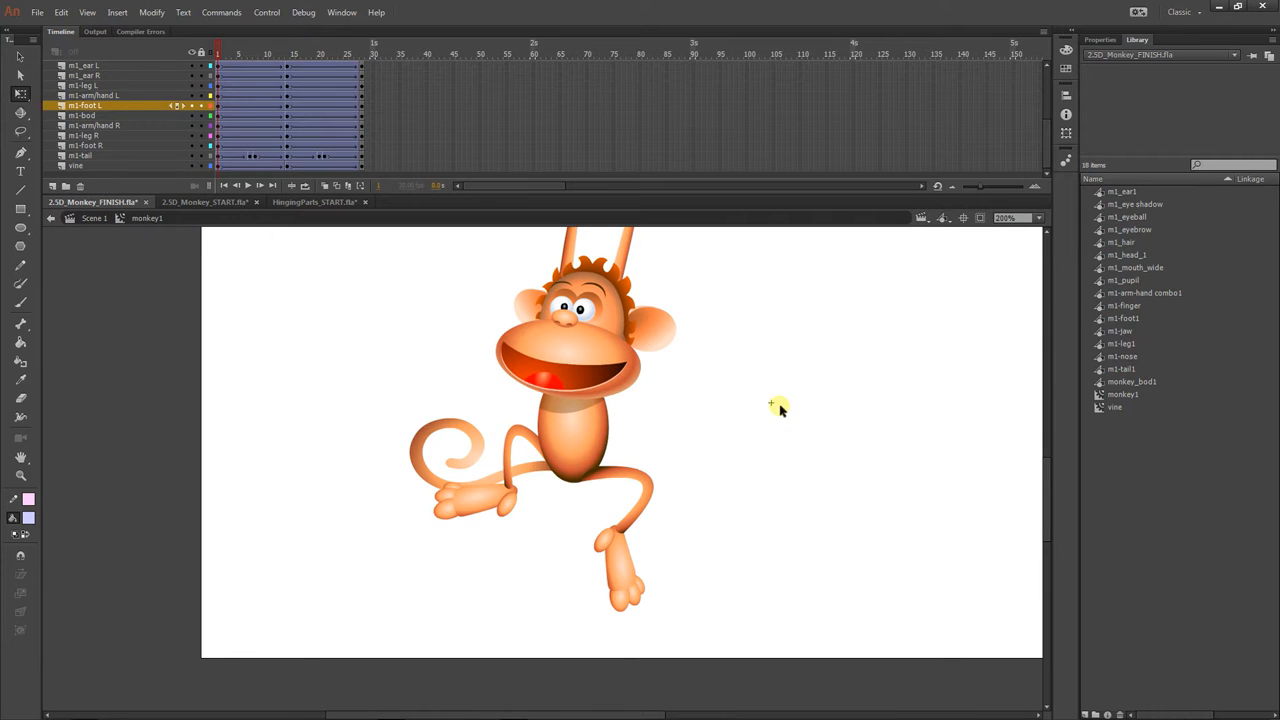
Step: Try pulling the m1-arm/hand L arm off the vine into empty space, and undo the move
{"action": "left_click_drag", "start_coordinate": [777, 411], "coordinate": [760, 549]}
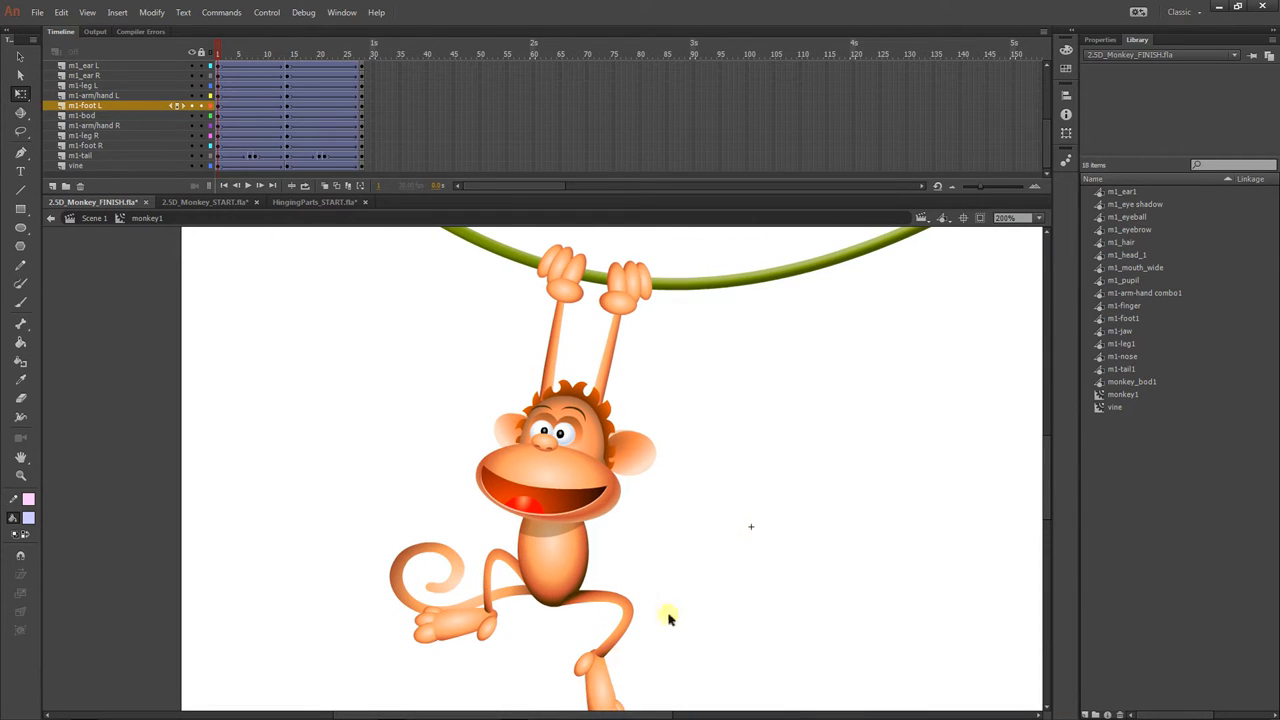
{"action": "left_click", "coordinate": [610, 291]}
{"action": "left_click_drag", "start_coordinate": [628, 289], "coordinate": [812, 379]}
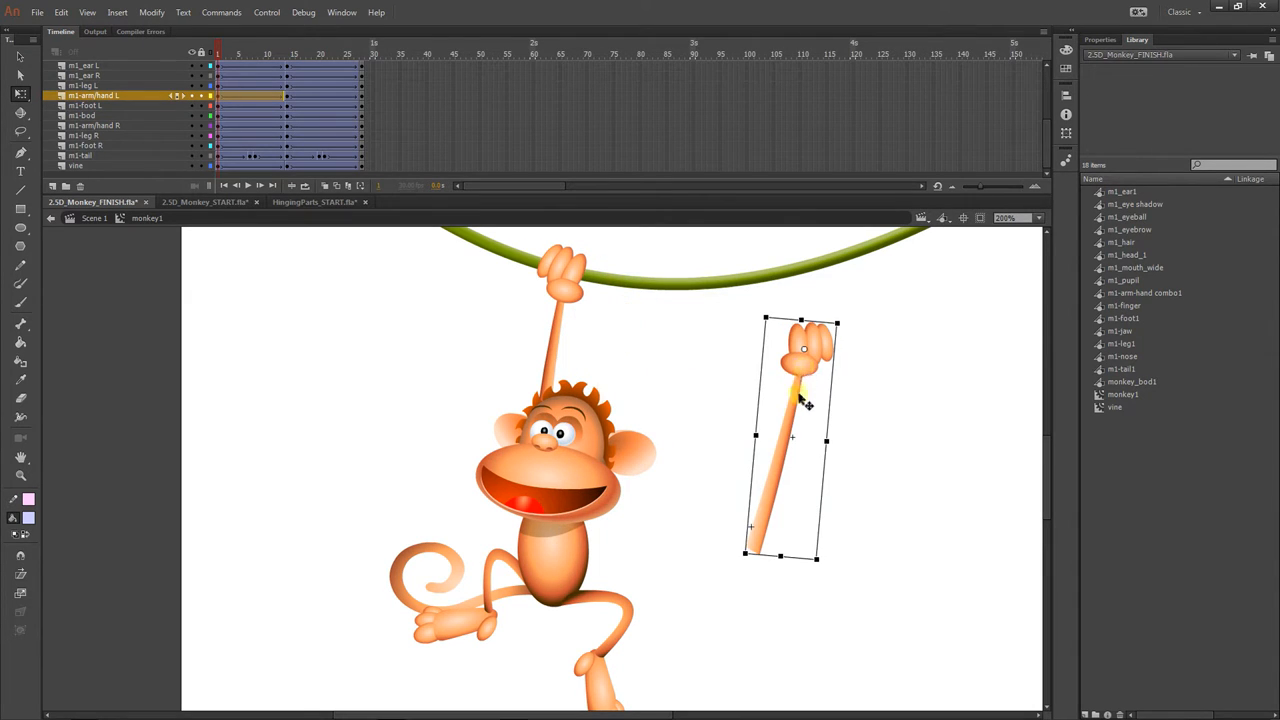
{"action": "key", "text": "ctrl+z"}
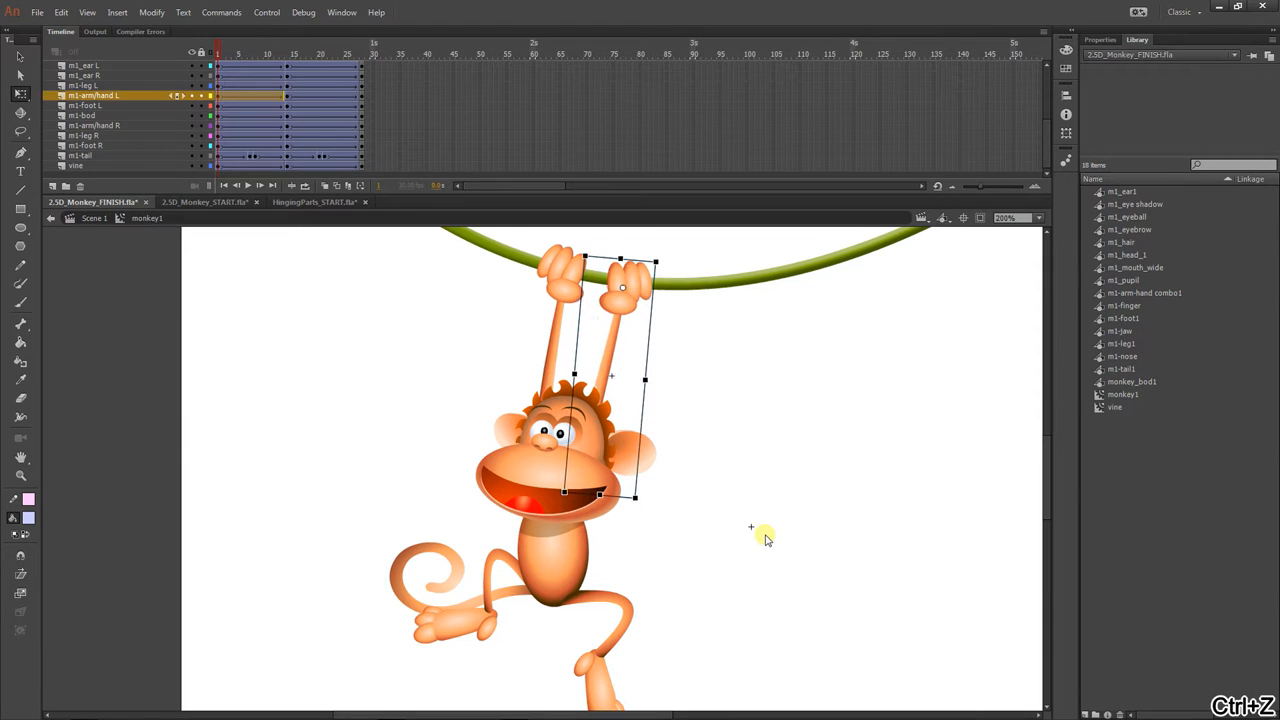
Step: Test the 2.5D_Monkey_FINISH movie, close the preview and return to the timeline
{"action": "key", "text": "ctrl+Return"}
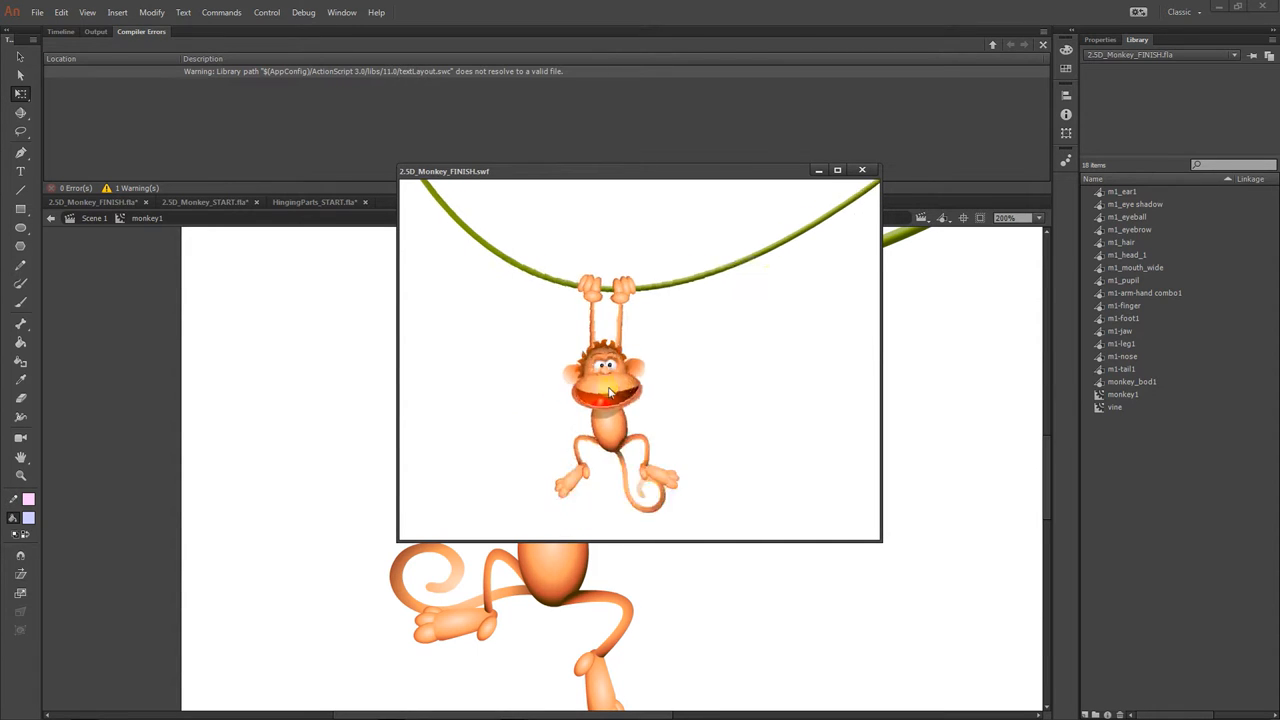
{"action": "left_click", "coordinate": [874, 172]}
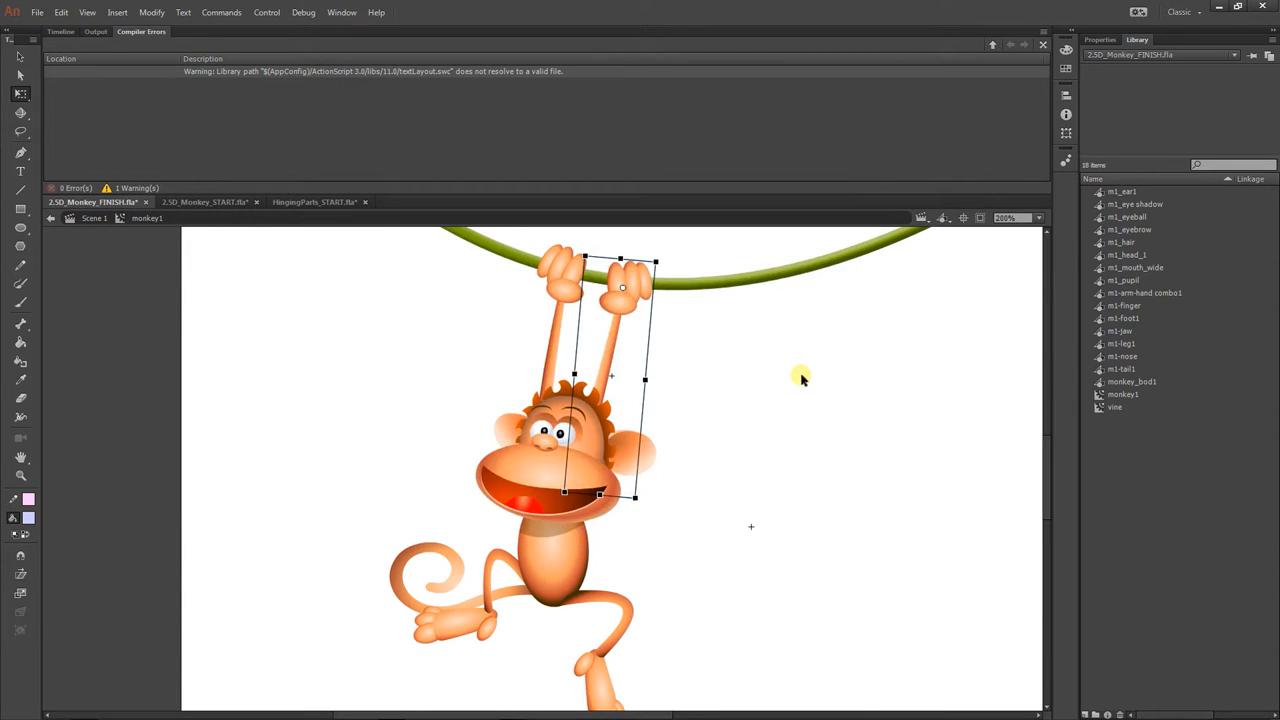
{"action": "left_click", "coordinate": [61, 31]}
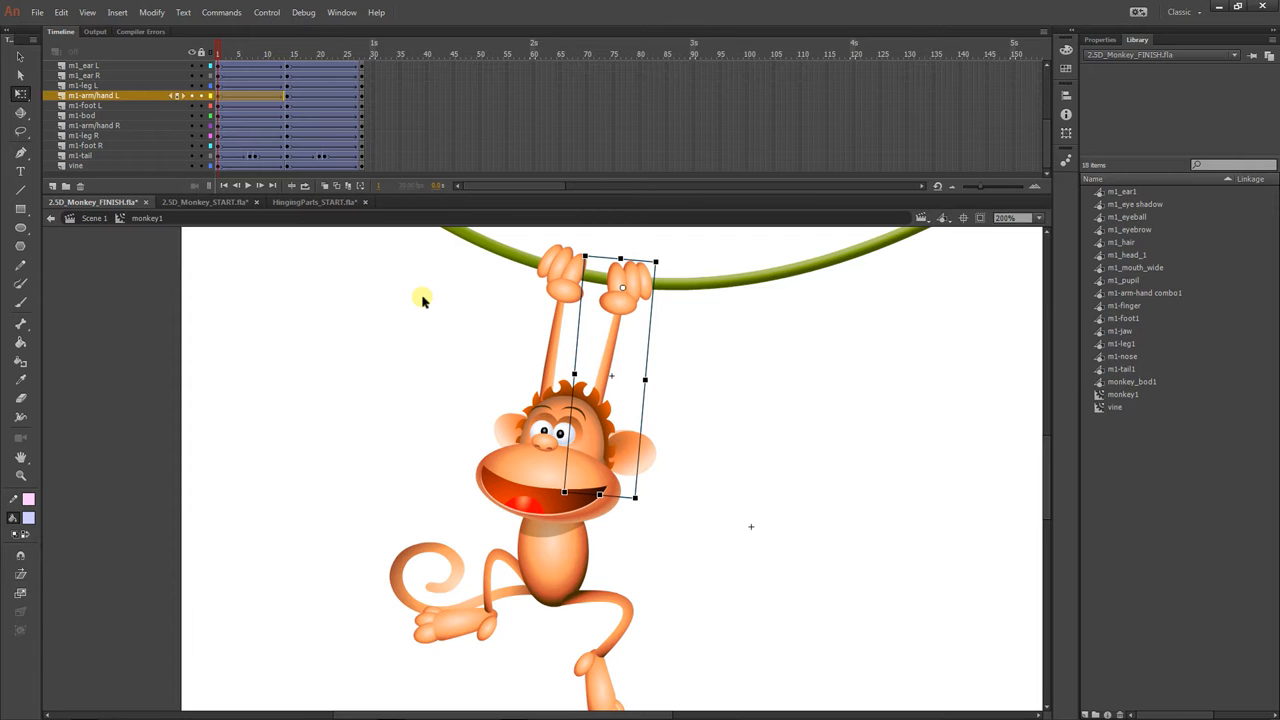
Step: Switch to HingingParts_START.fla, look inside the boy's head_3-4_1 symbol and return to the main scene
{"action": "left_click", "coordinate": [212, 203]}
{"action": "left_click", "coordinate": [320, 202]}
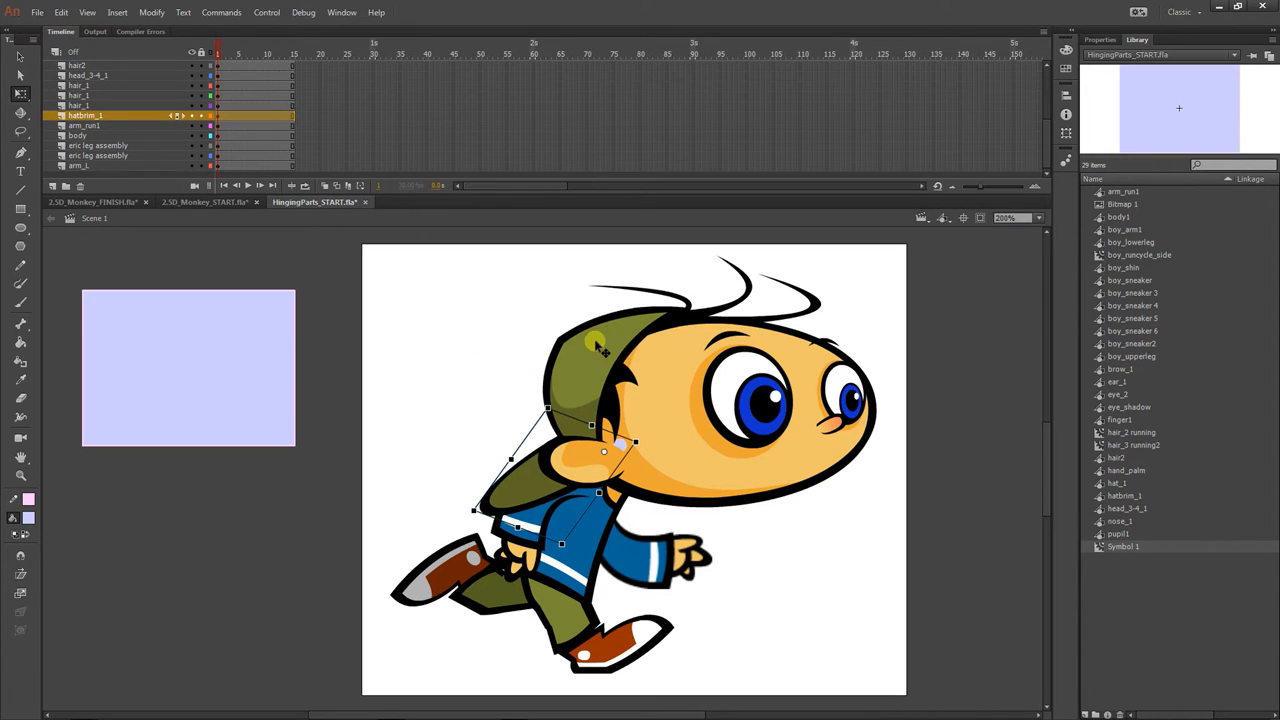
{"action": "left_click", "coordinate": [739, 482]}
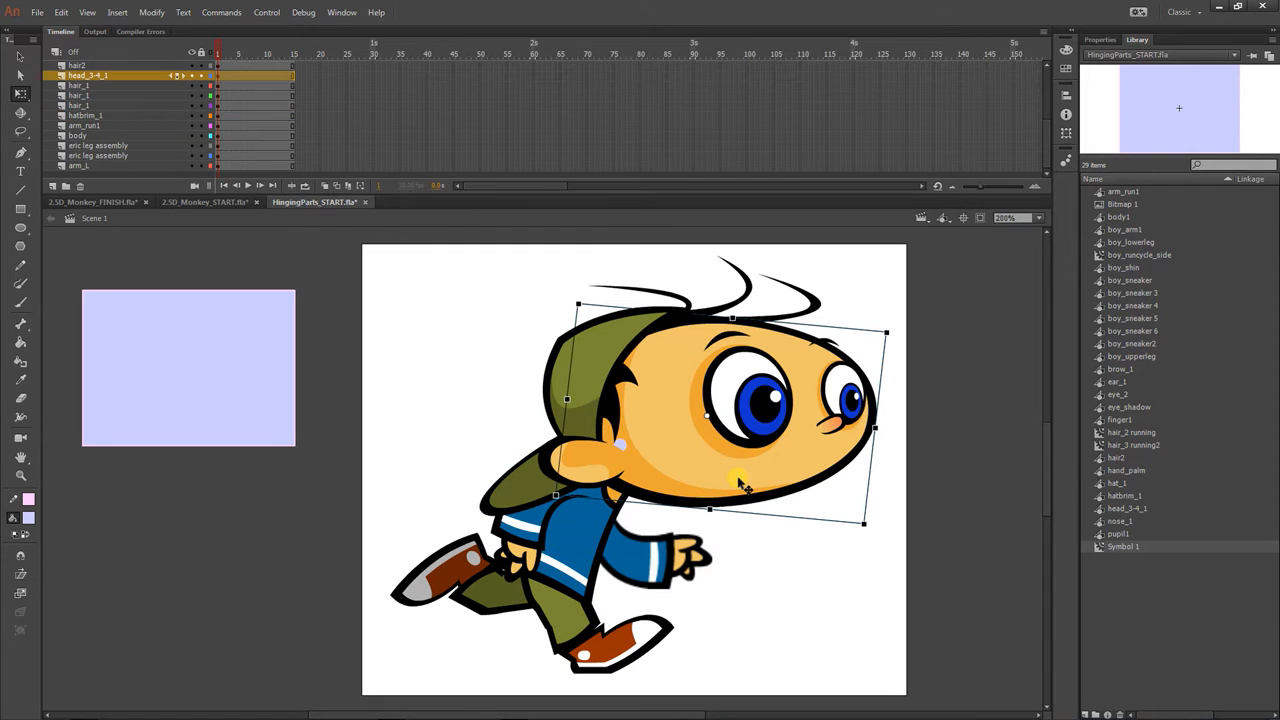
{"action": "key", "text": "v"}
{"action": "double_click", "coordinate": [779, 466]}
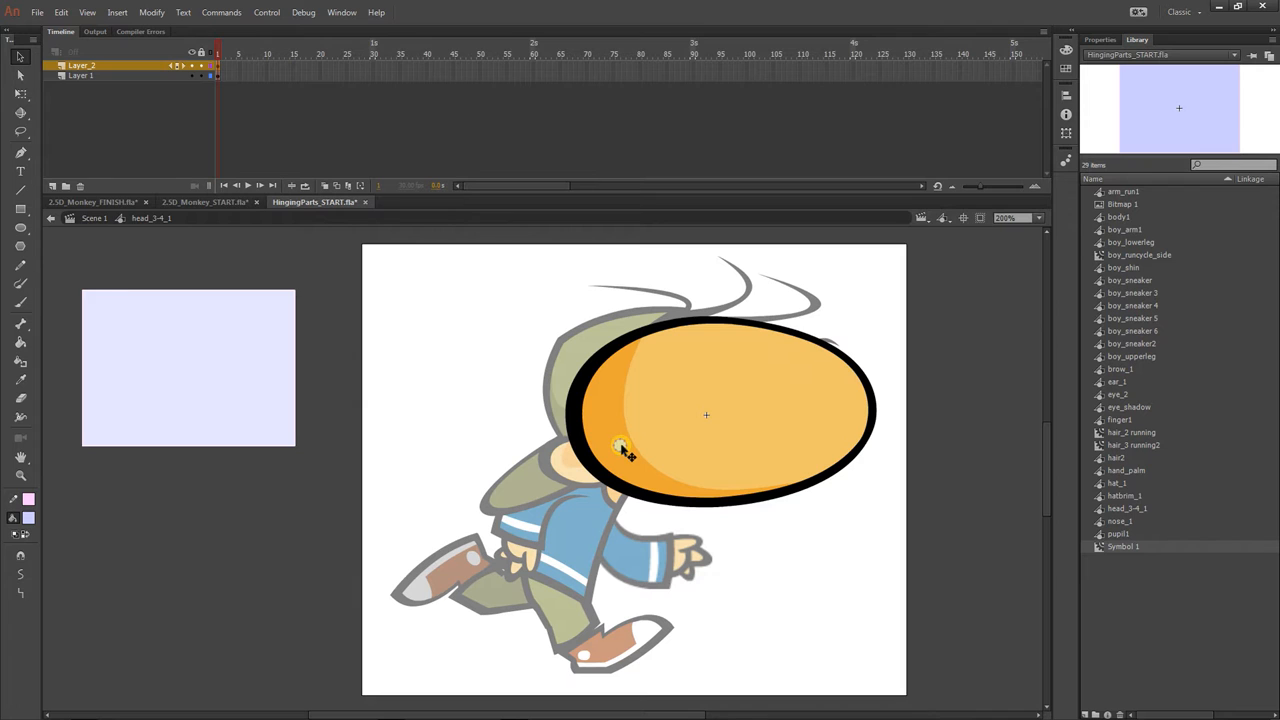
{"action": "left_click", "coordinate": [92, 219]}
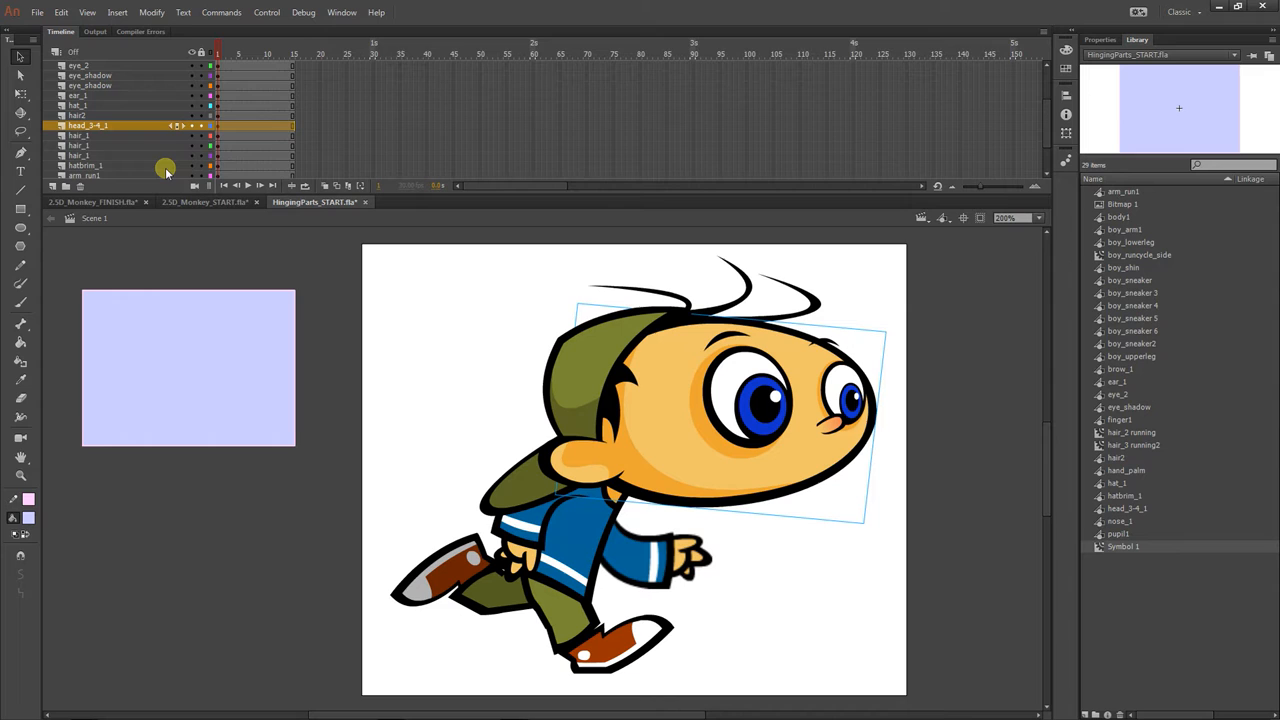
Step: Select the boy's pupils, eyes, eye shadows, brows and nose together and cut them from the main scene
{"action": "left_click", "coordinate": [762, 410]}
{"action": "left_click", "coordinate": [722, 384], "text": "shift"}
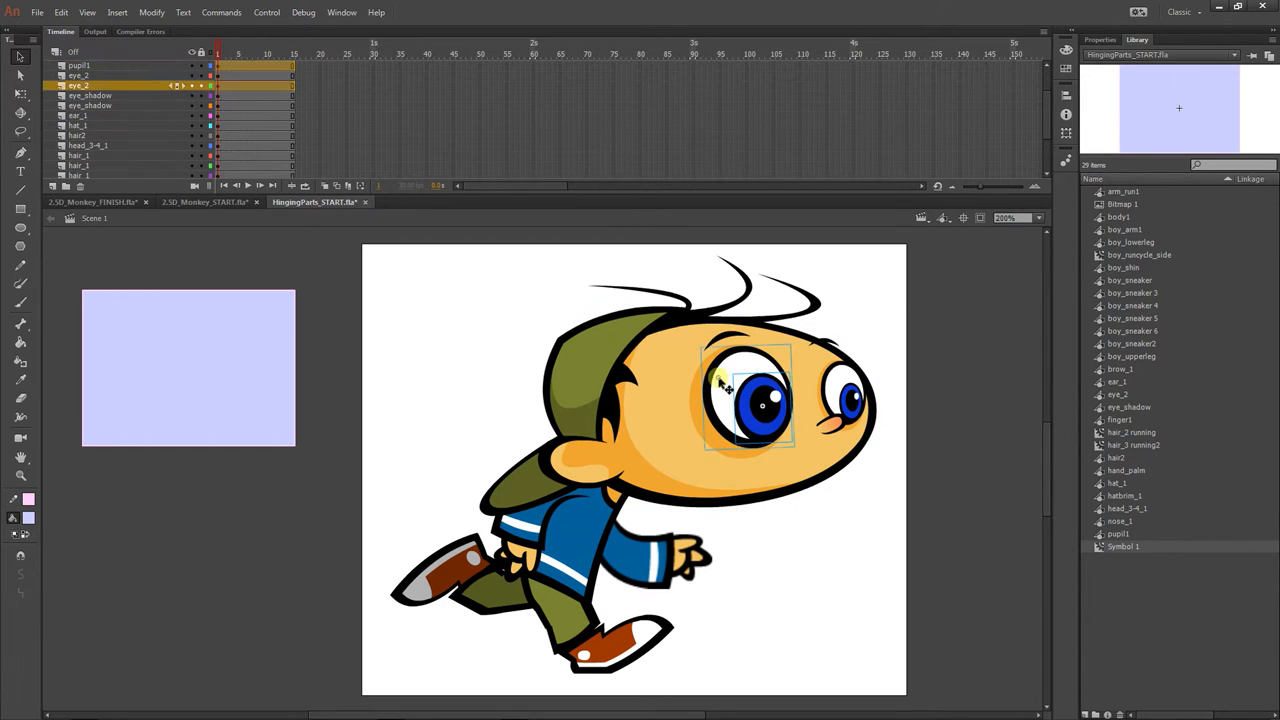
{"action": "left_click", "coordinate": [703, 400], "text": "shift"}
{"action": "left_click", "coordinate": [722, 340], "text": "shift"}
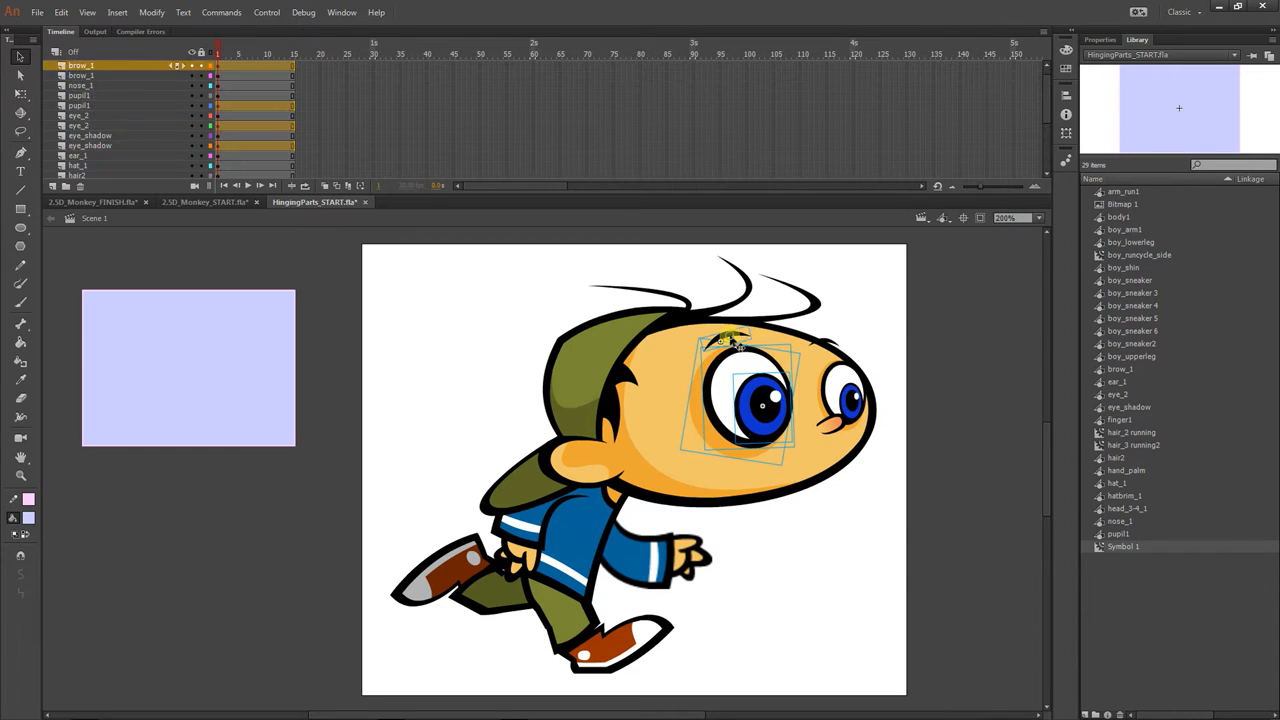
{"action": "left_click", "coordinate": [824, 342], "text": "shift"}
{"action": "left_click", "coordinate": [852, 397], "text": "shift"}
{"action": "left_click", "coordinate": [835, 402], "text": "shift"}
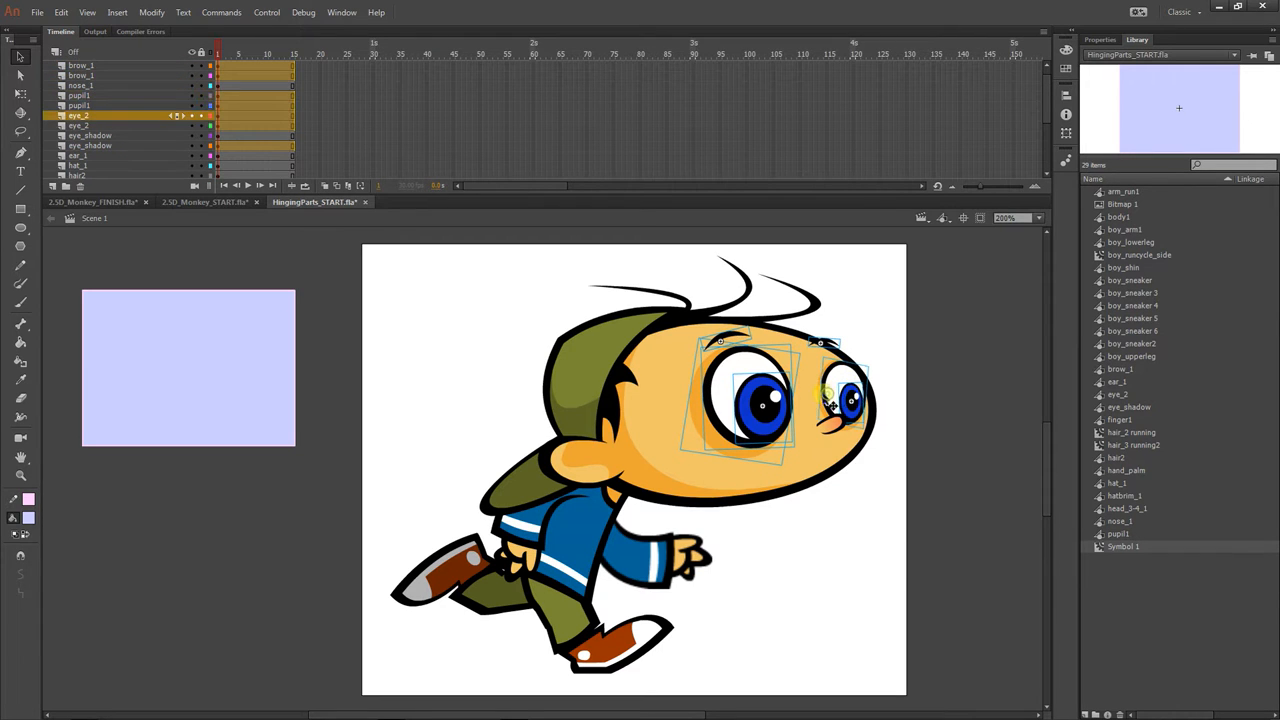
{"action": "left_click", "coordinate": [826, 396], "text": "shift"}
{"action": "left_click", "coordinate": [840, 428], "text": "shift"}
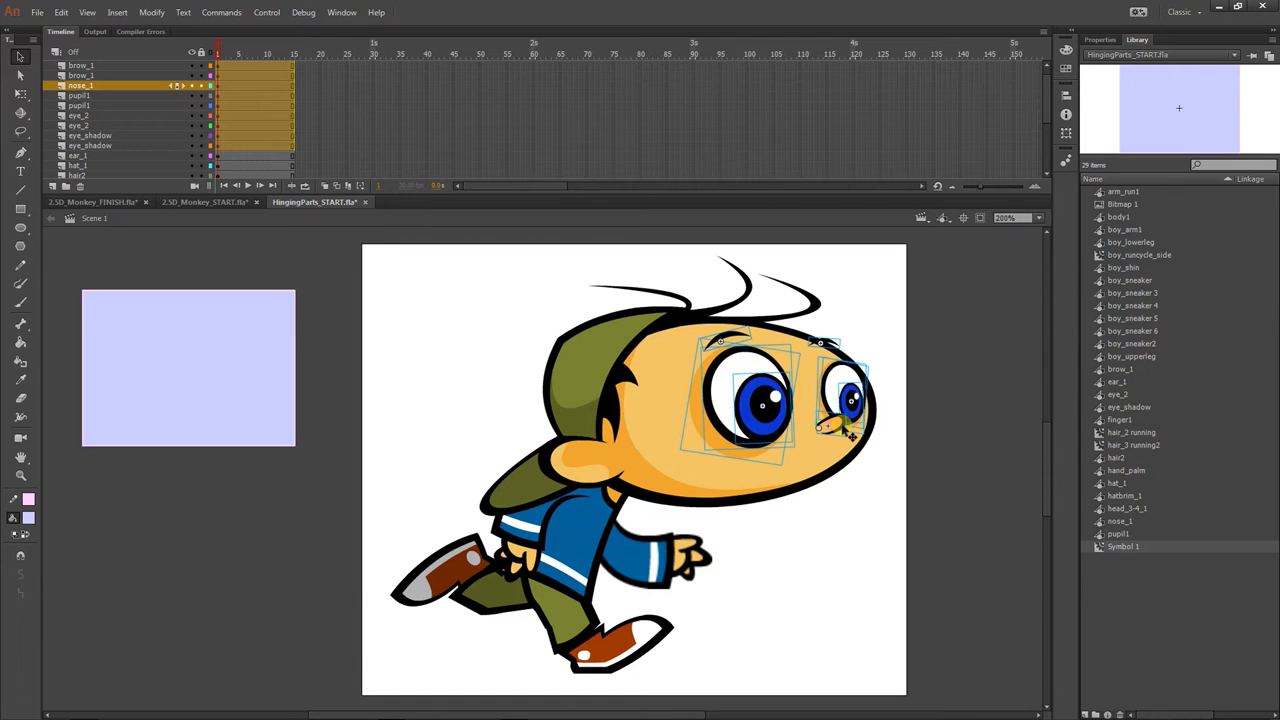
{"action": "key", "text": "ctrl+x"}
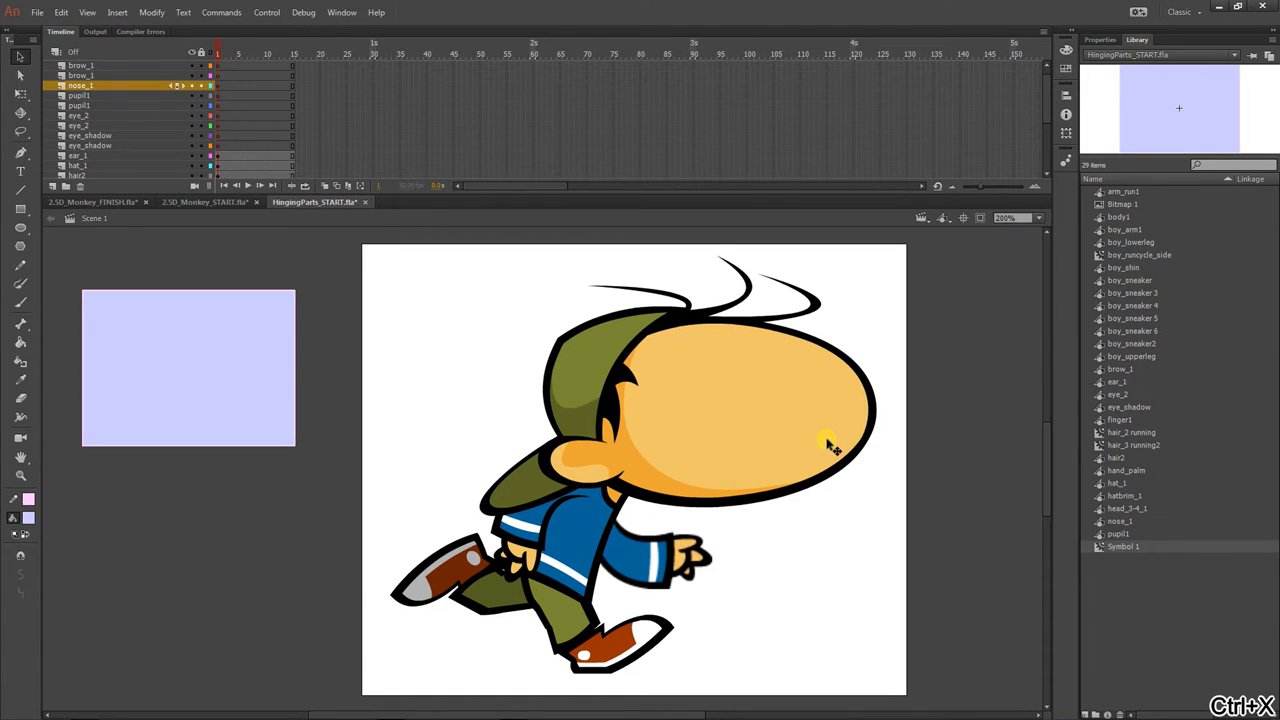
Step: Inside the head_3-4_1 symbol, paste the cut face parts in the center, undo that and paste them in place instead
{"action": "double_click", "coordinate": [829, 445]}
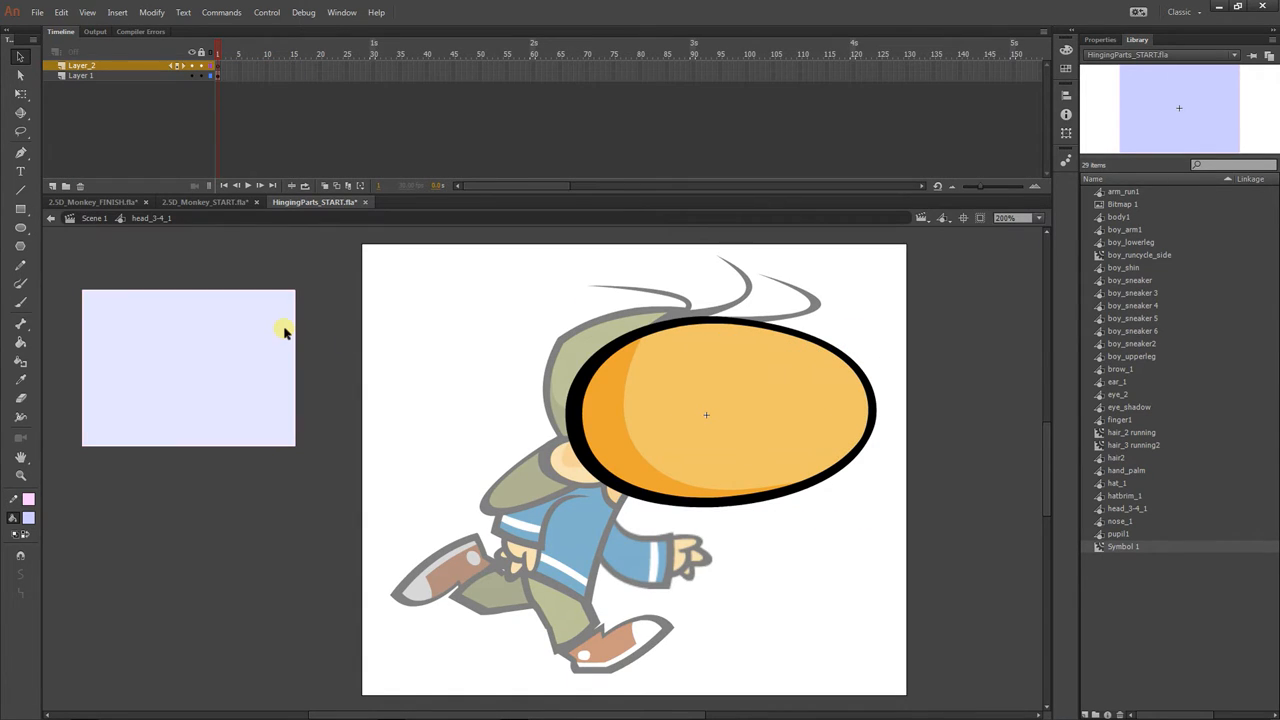
{"action": "key", "text": "ctrl+v"}
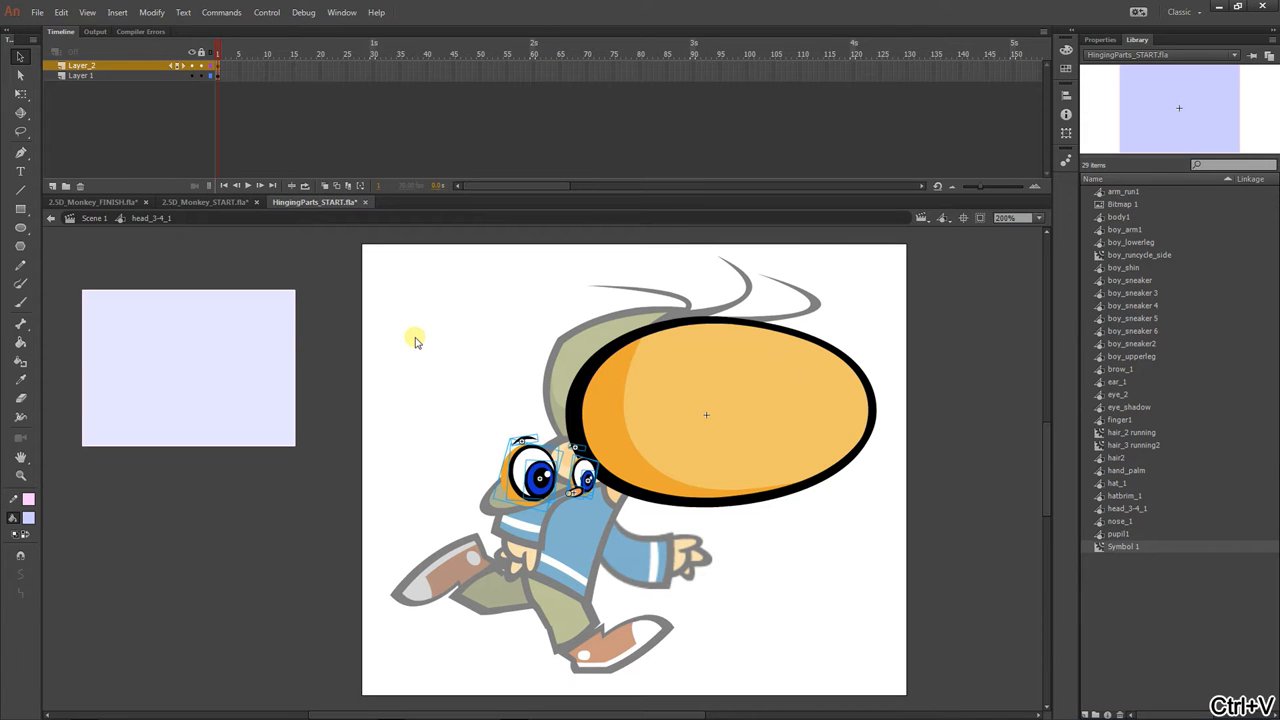
{"action": "key", "text": "ctrl+z"}
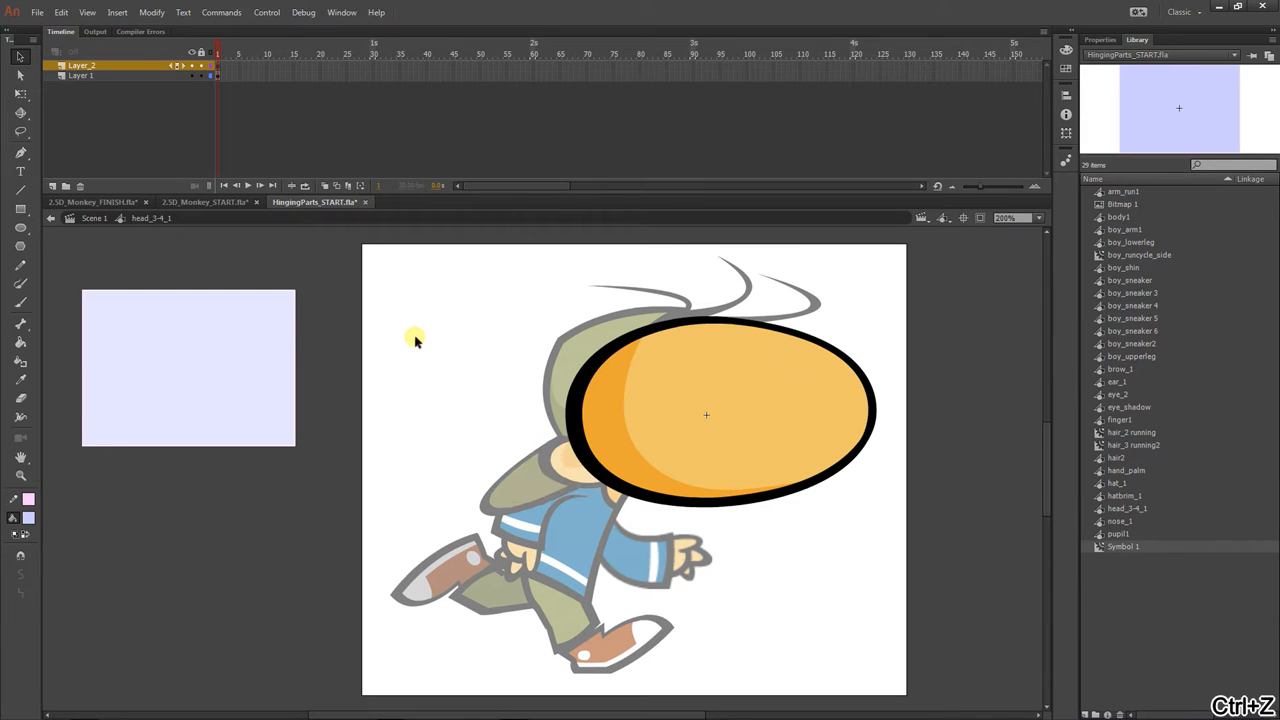
{"action": "left_click", "coordinate": [61, 12]}
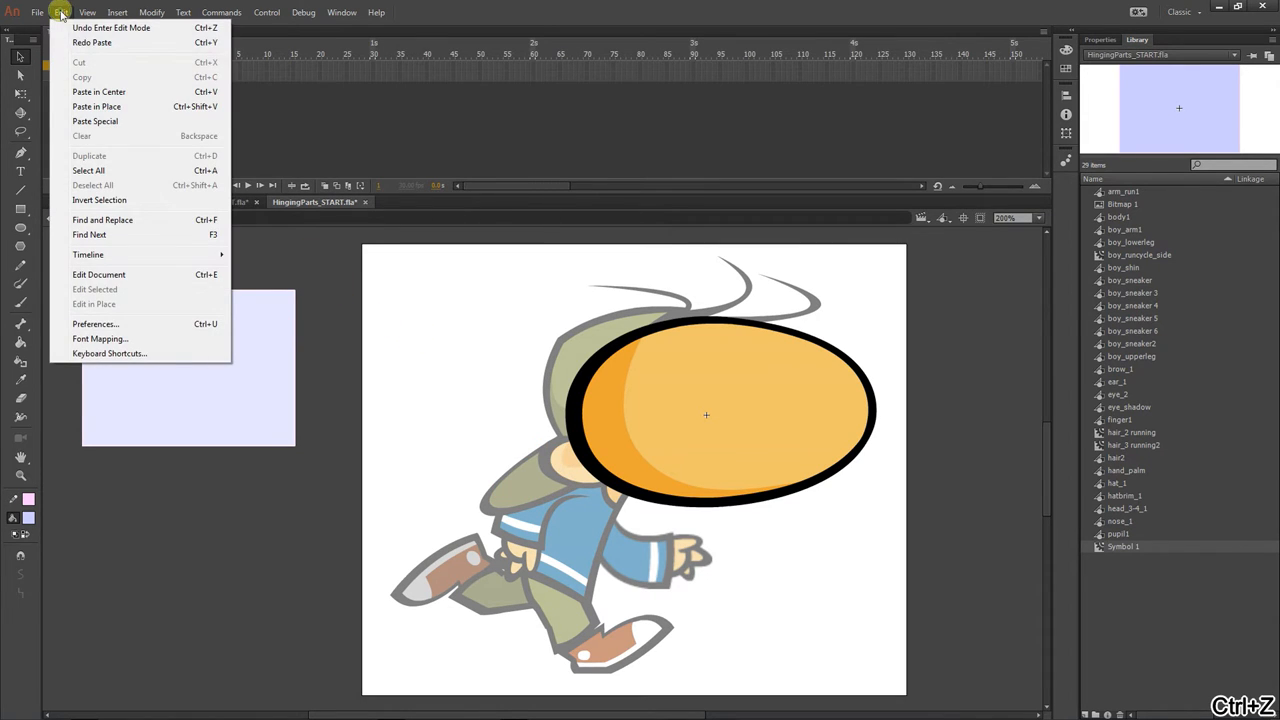
{"action": "left_click", "coordinate": [110, 107]}
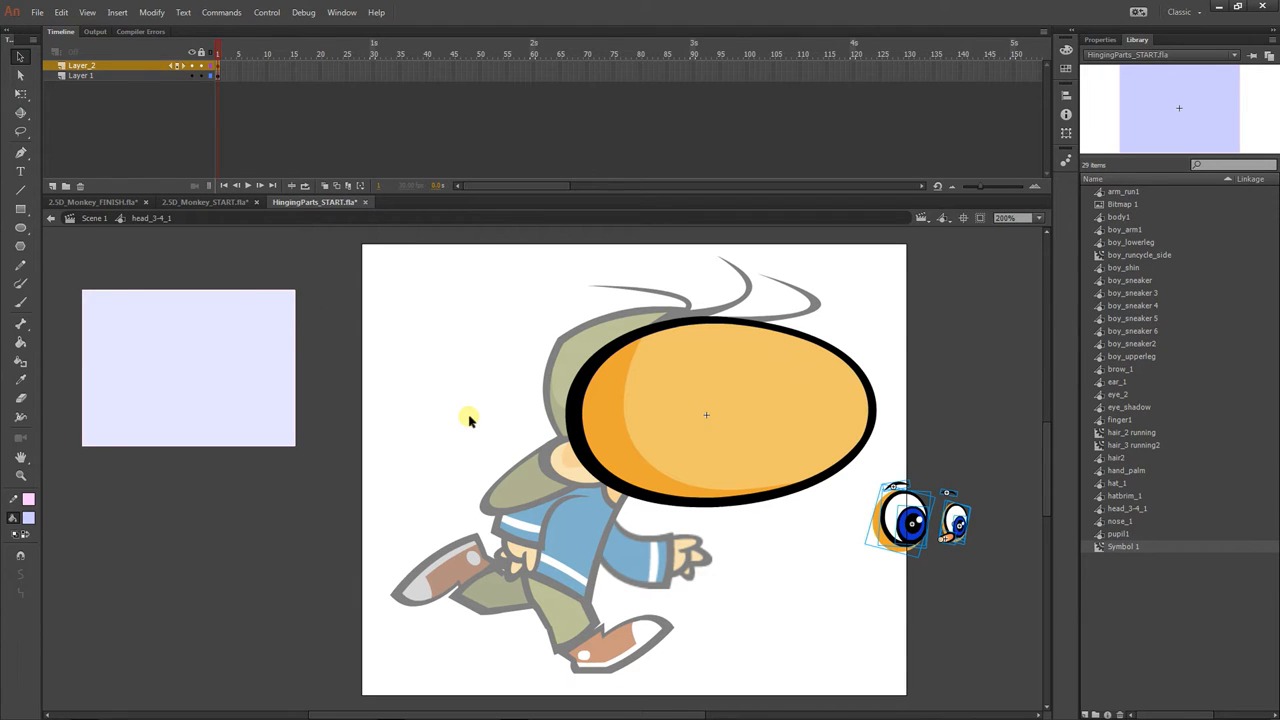
Step: Undo the paste, the symbol editing, the cut and the face-part selection to restore the boy's face in the main scene
{"action": "key", "text": "ctrl+z"}
{"action": "key", "text": "ctrl+z"}
{"action": "key", "text": "ctrl+z"}
{"action": "key", "text": "ctrl+z"}
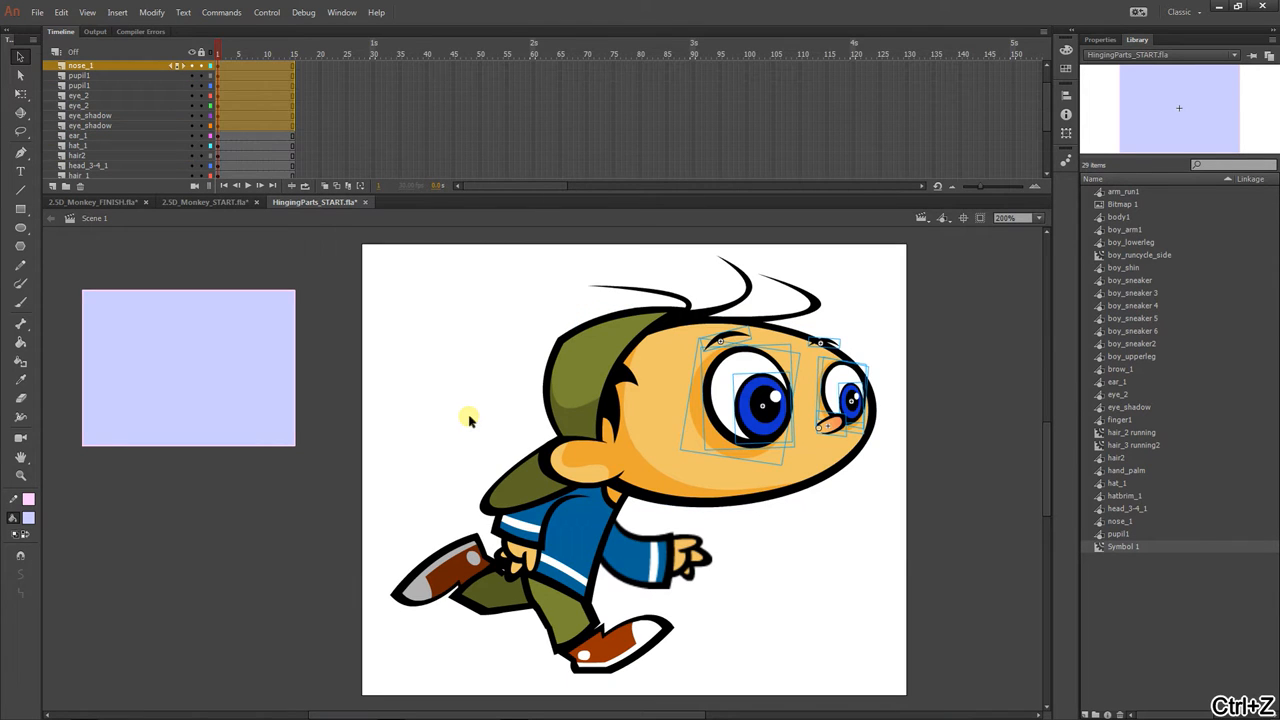
{"action": "key", "text": "ctrl+z"}
{"action": "key", "text": "ctrl+z"}
{"action": "key", "text": "ctrl+z"}
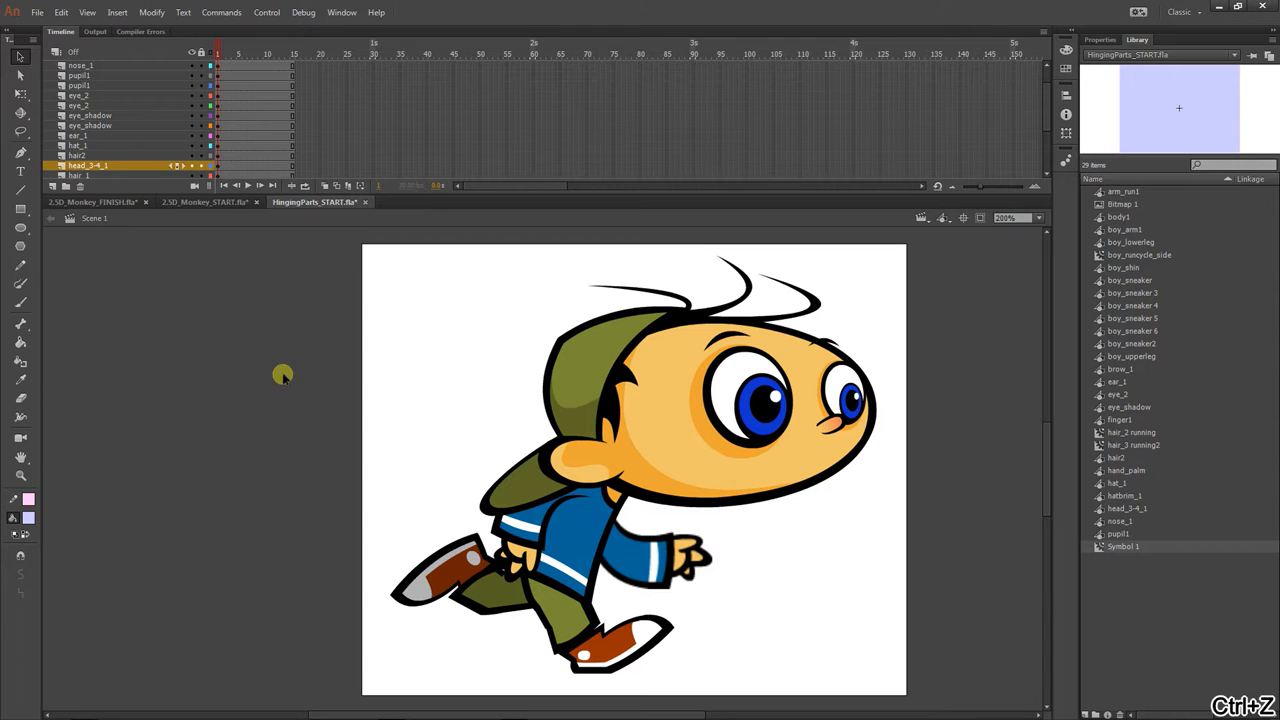
Step: Examine the document's stage size and the position and size of the boy's large pupil1 instance
{"action": "left_click_drag", "start_coordinate": [457, 337], "coordinate": [371, 339]}
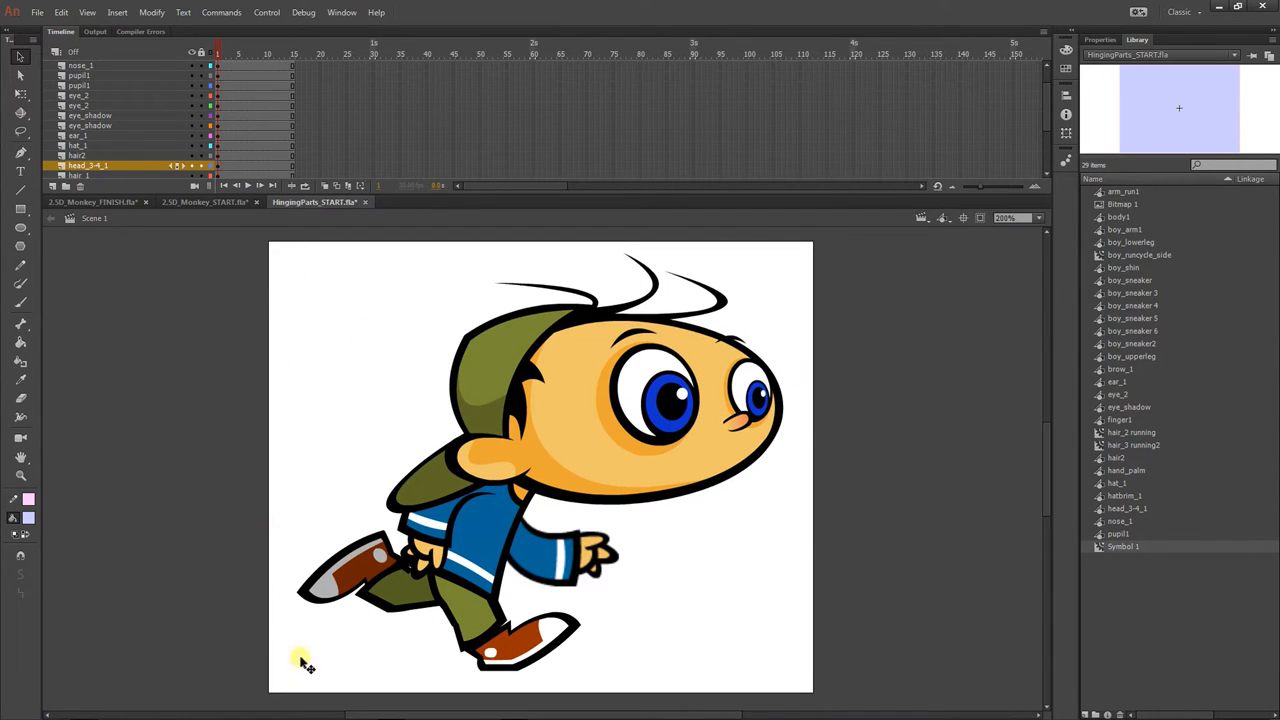
{"action": "left_click", "coordinate": [1097, 39]}
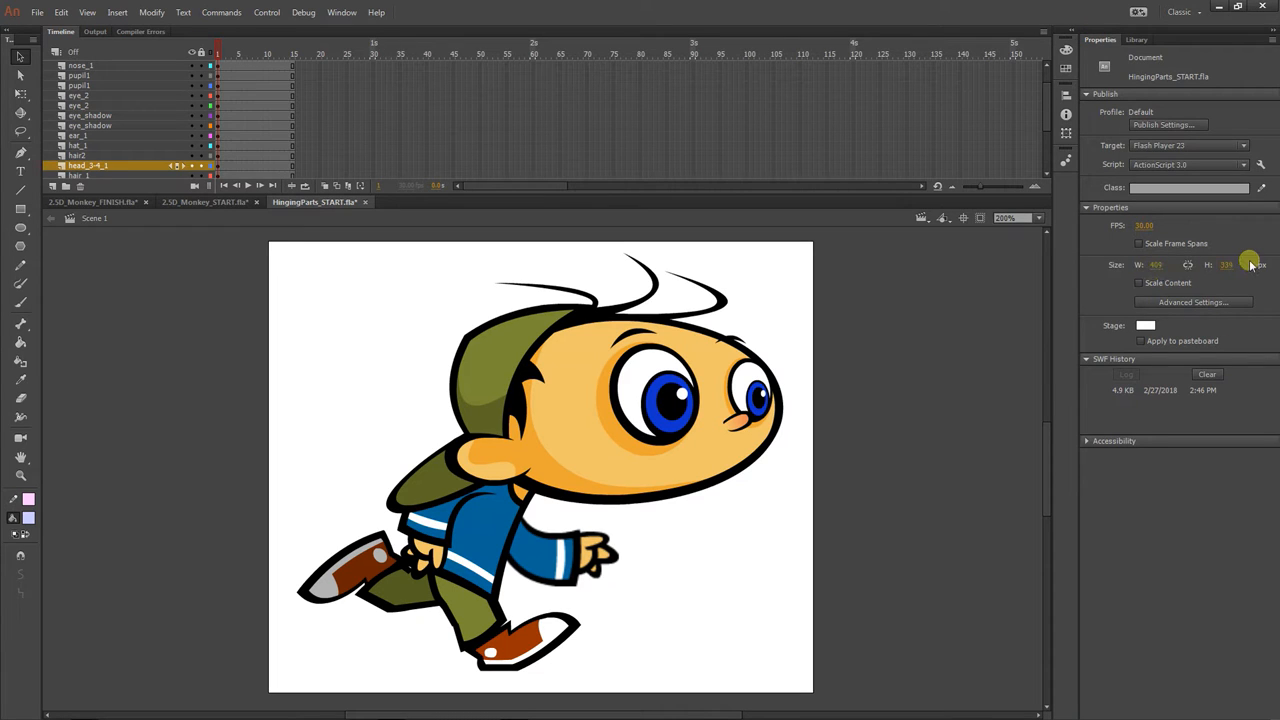
{"action": "left_click", "coordinate": [1140, 40]}
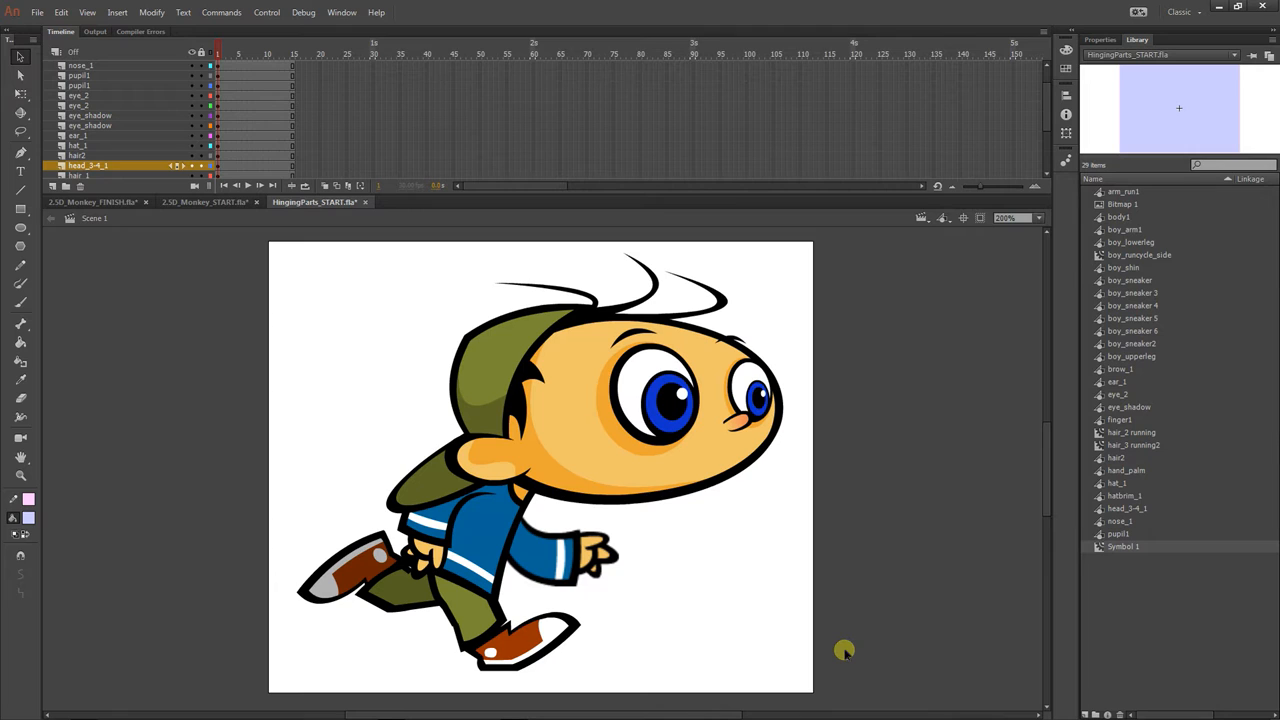
{"action": "left_click", "coordinate": [664, 404]}
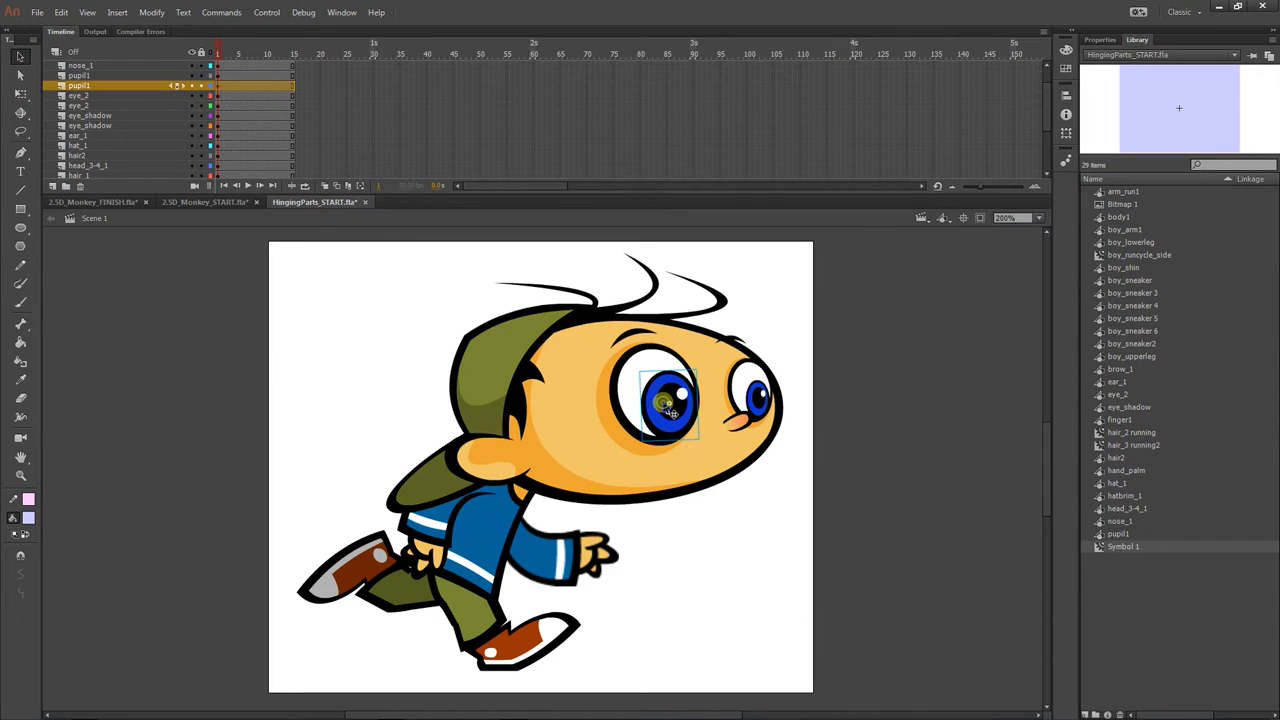
{"action": "left_click", "coordinate": [1097, 41]}
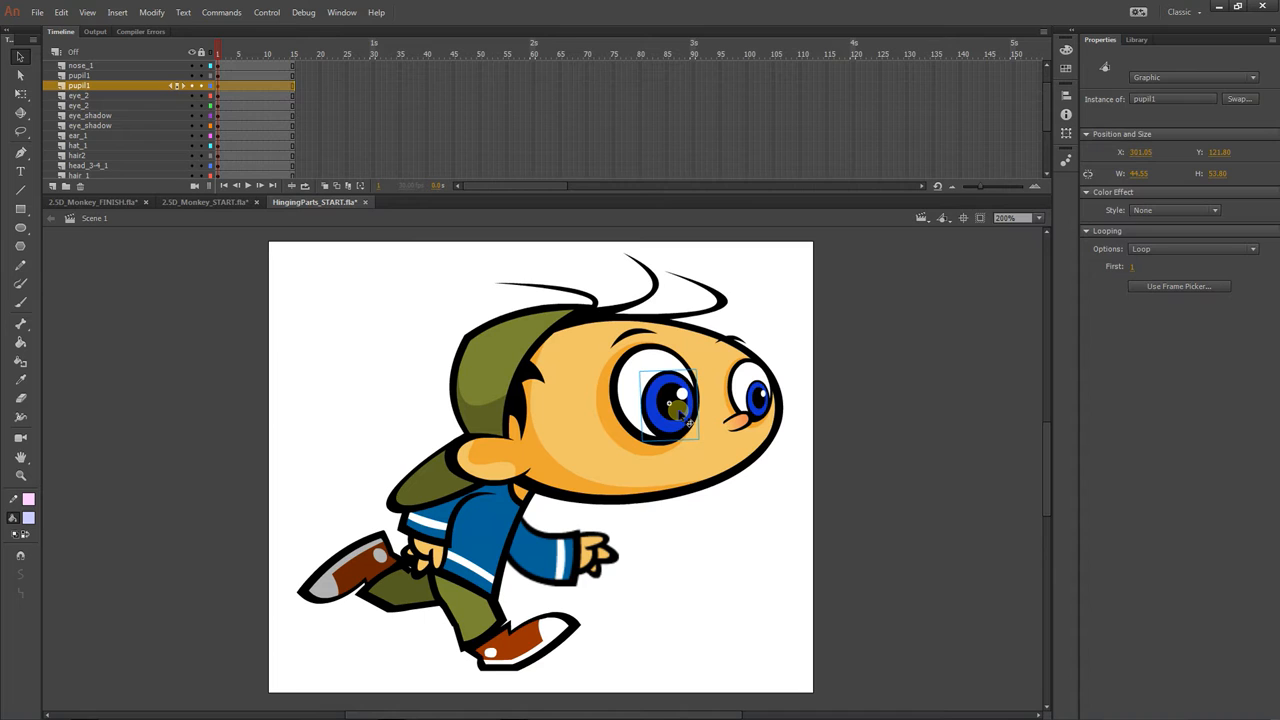
Step: Cut the large pupil from the scene and, inside head_3-4_1, try a centered paste, undo it and paste in place
{"action": "key", "text": "ctrl+x"}
{"action": "double_click", "coordinate": [713, 452]}
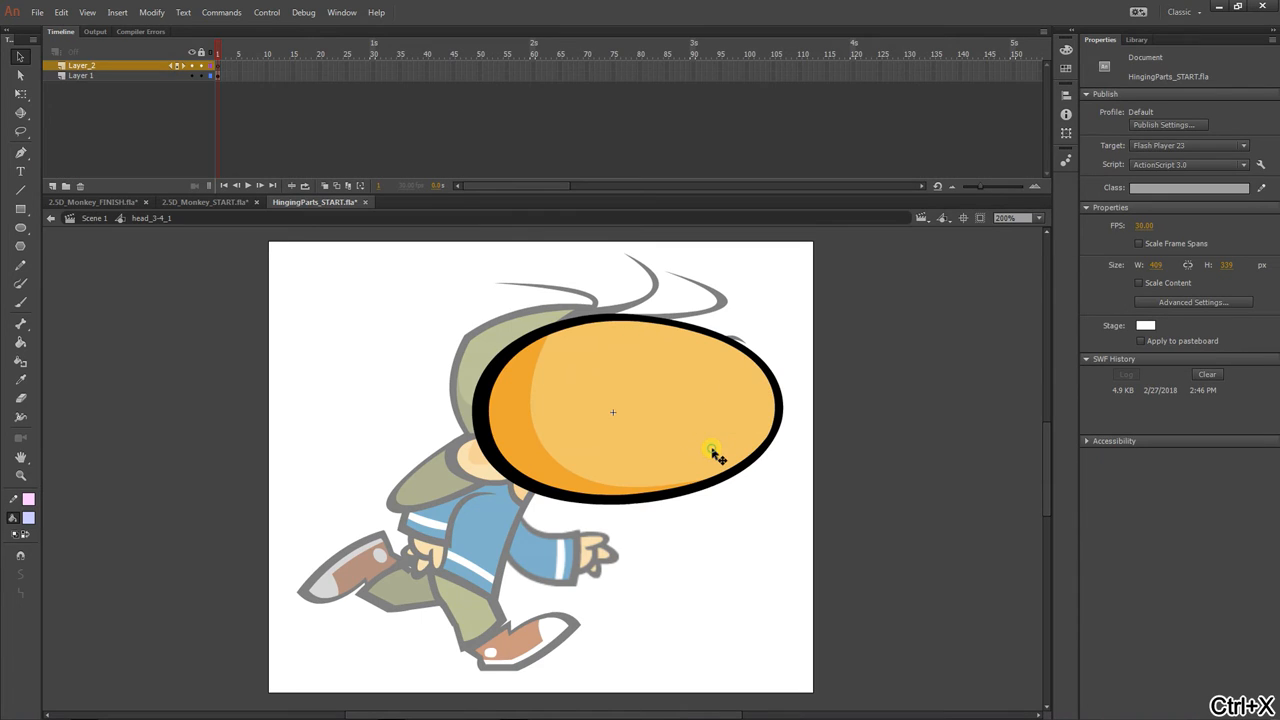
{"action": "key", "text": "ctrl+v"}
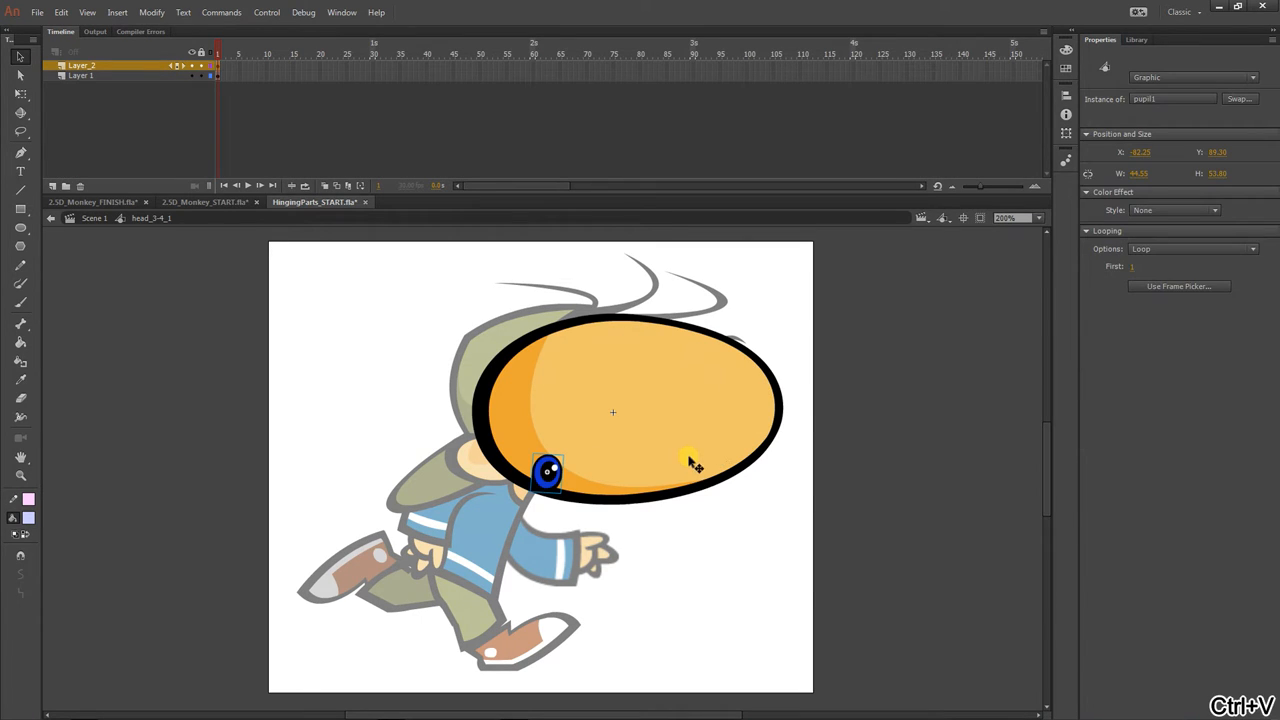
{"action": "key", "text": "ctrl+z"}
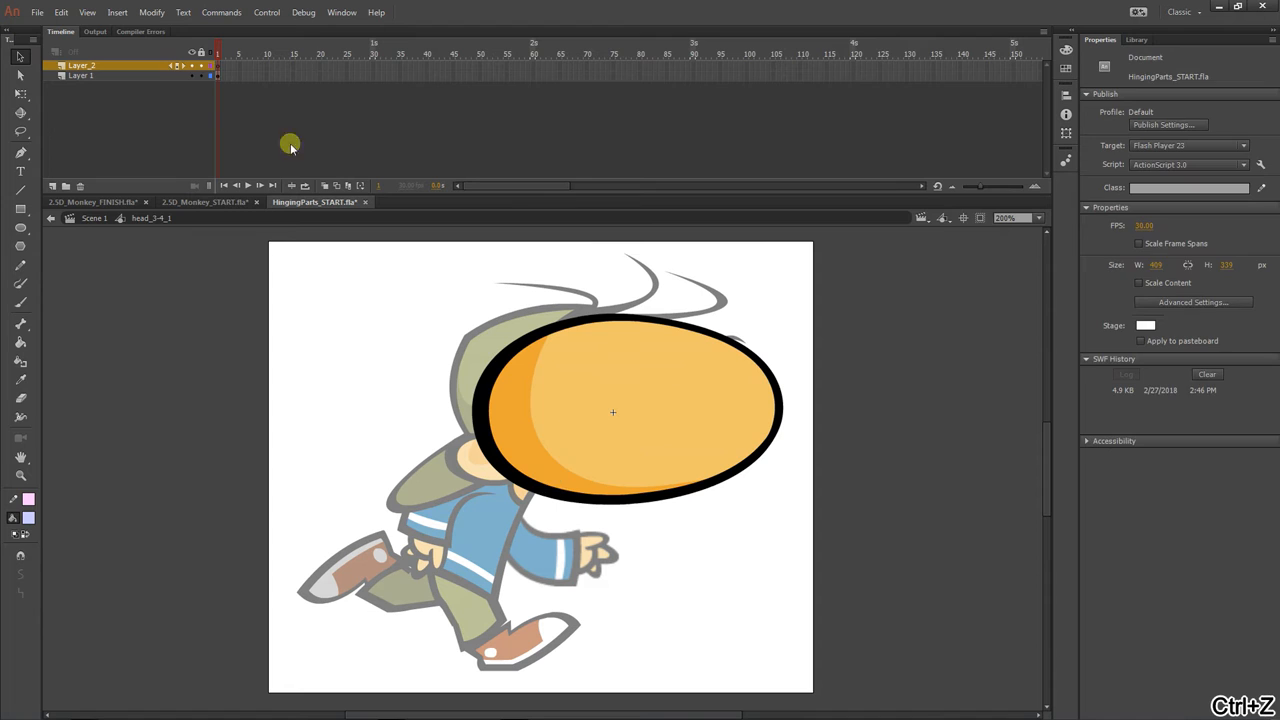
{"action": "left_click", "coordinate": [61, 12]}
{"action": "left_click", "coordinate": [74, 106]}
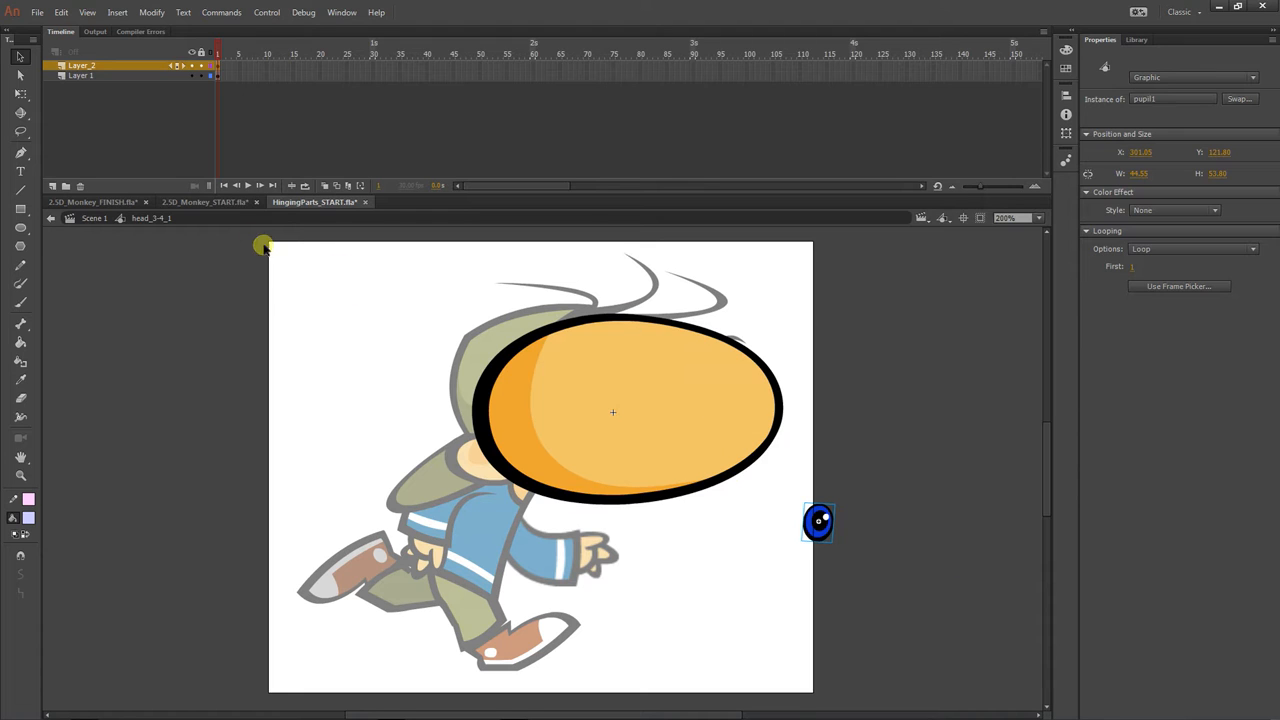
Step: Inspect the head's fill shapes, select all artwork on Layer 1 and display its Free Transform bounding box
{"action": "left_click", "coordinate": [517, 371]}
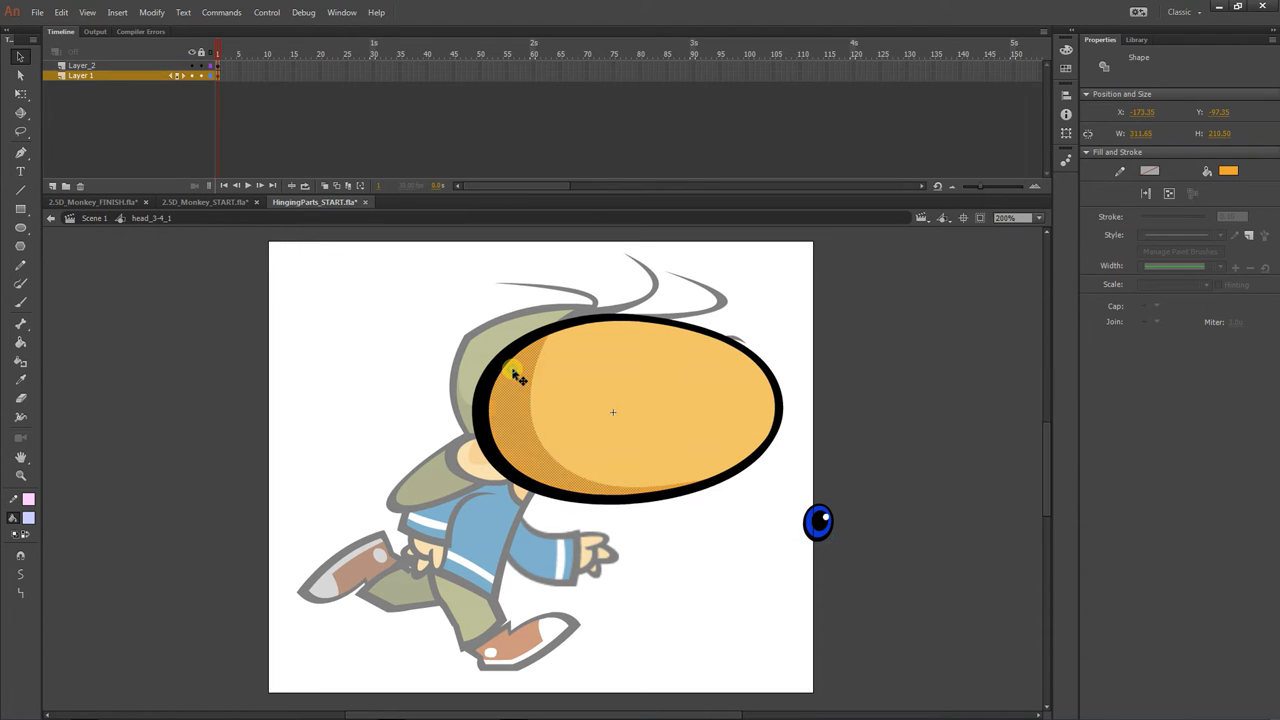
{"action": "left_click", "coordinate": [594, 378]}
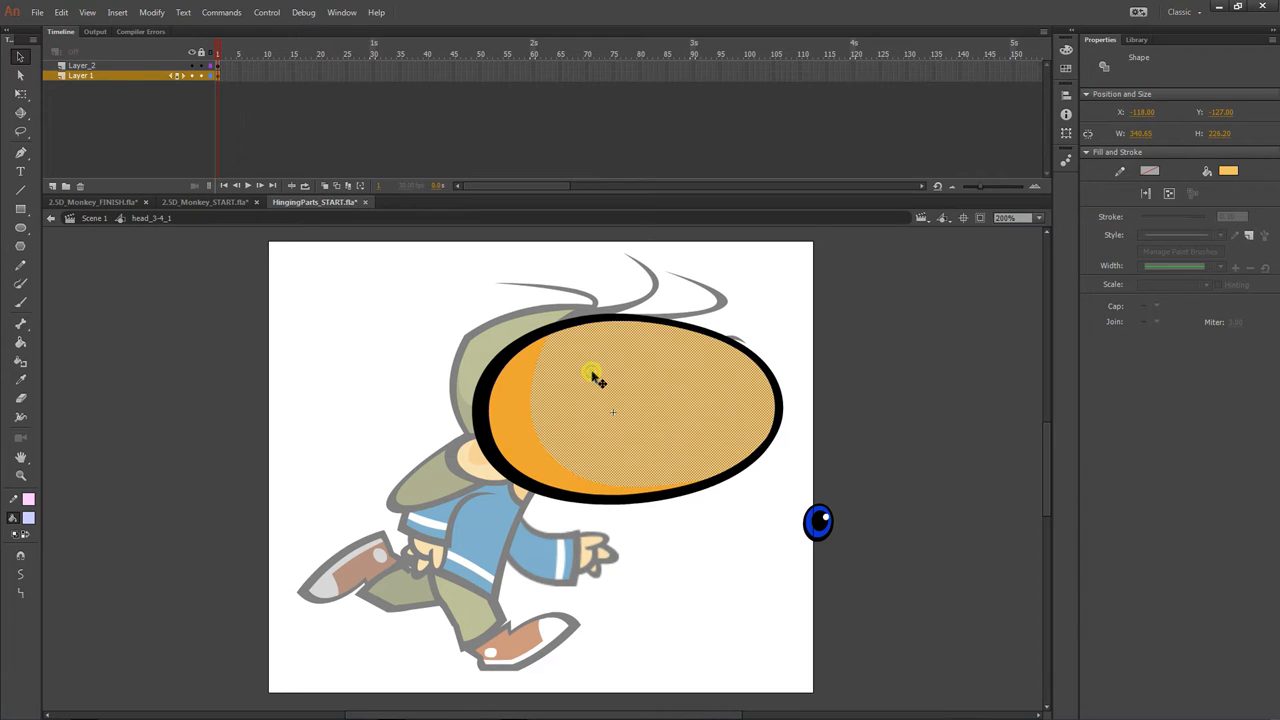
{"action": "left_click", "coordinate": [120, 75]}
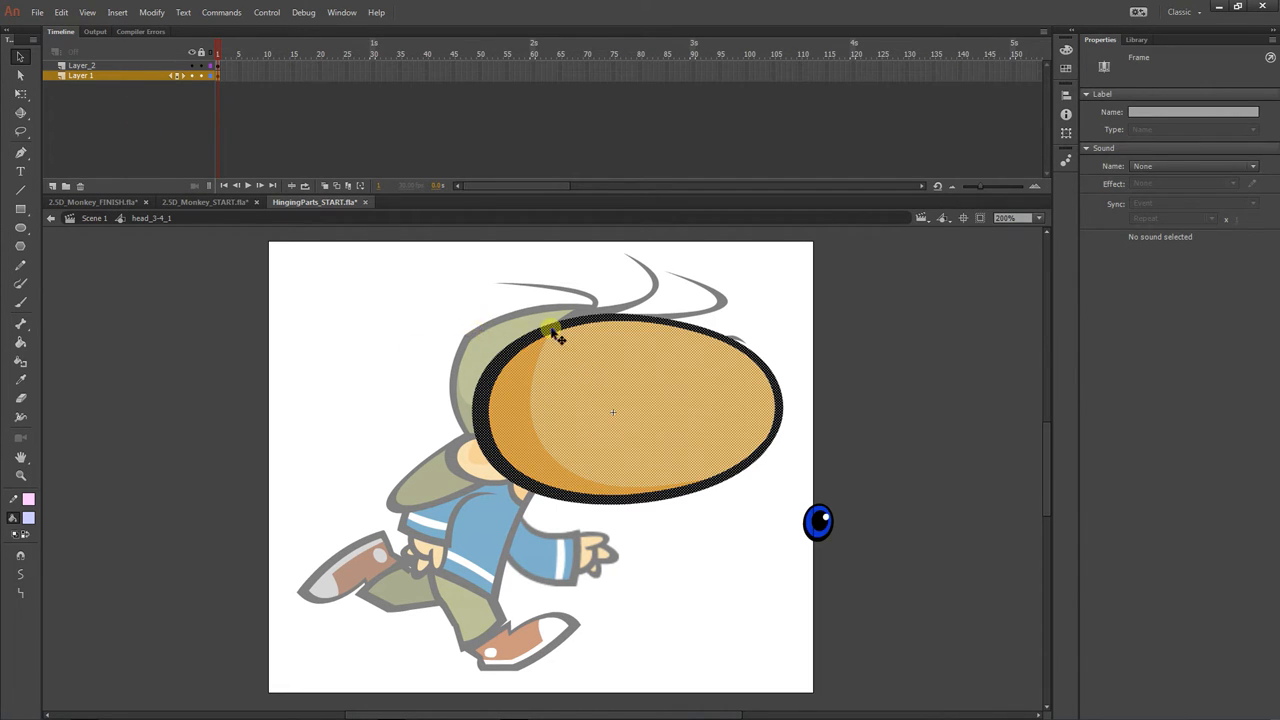
{"action": "key", "text": "q"}
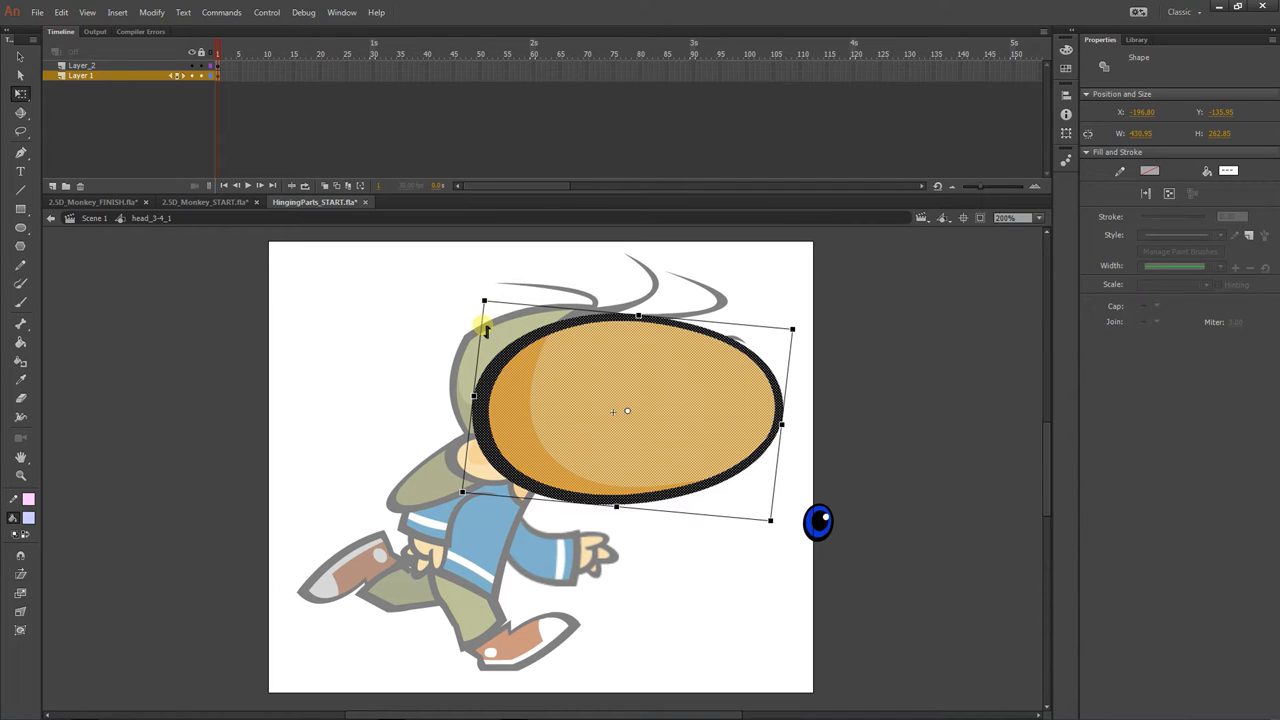
Step: Move the pasted pupil from outside the head onto the face area inside head_3-4_1
{"action": "key", "text": "v"}
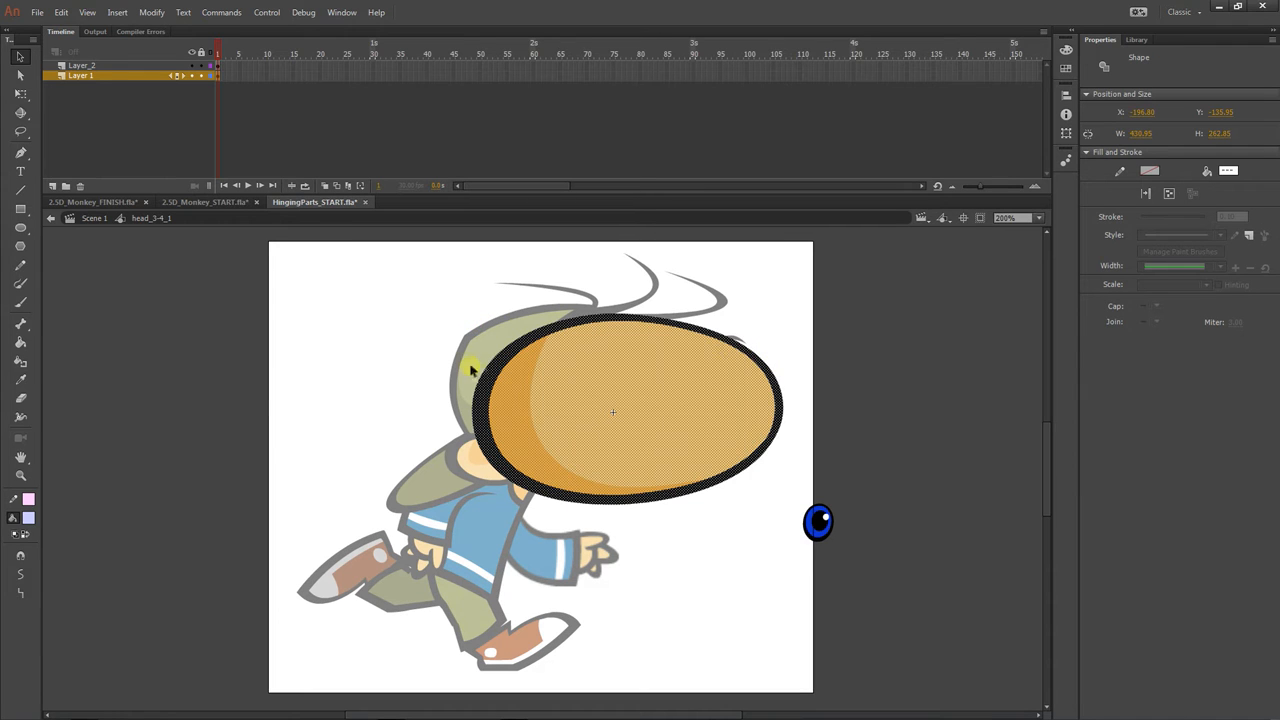
{"action": "left_click_drag", "start_coordinate": [820, 522], "coordinate": [658, 395]}
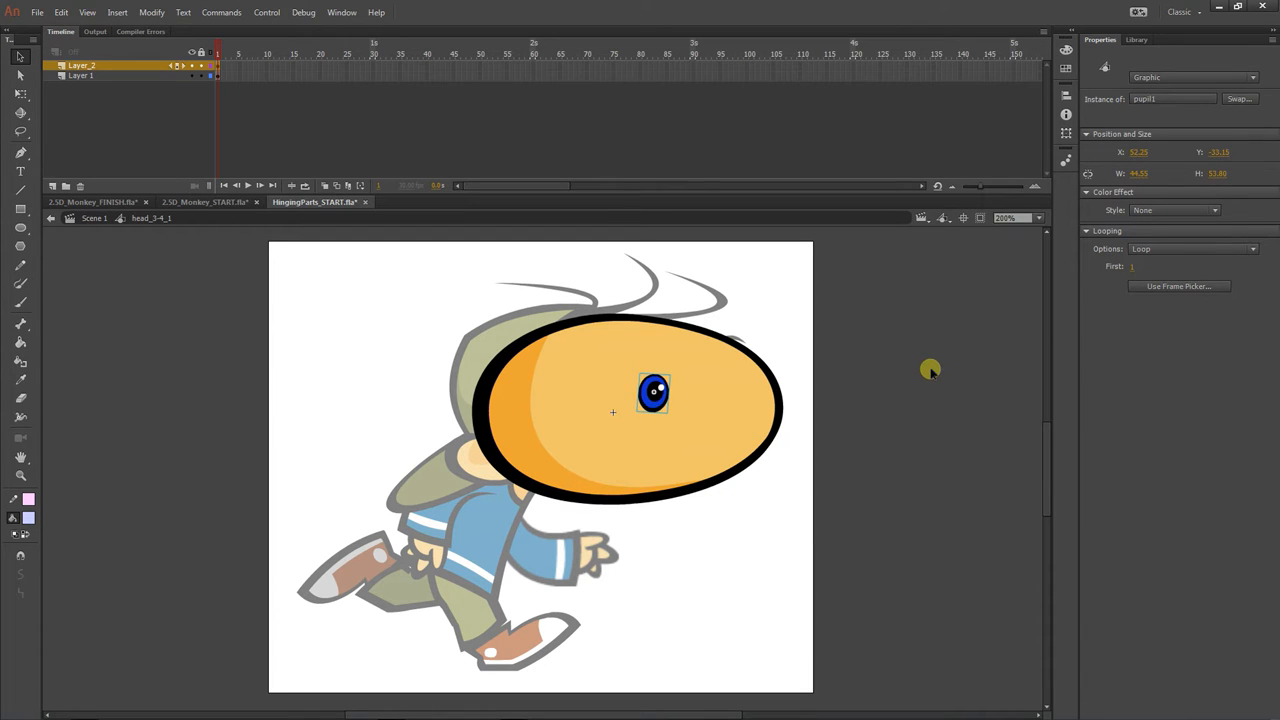
Step: Undo the pupil's move, the in-place paste and the cut to restore the boy's large pupil in the main scene
{"action": "key", "text": "ctrl+z"}
{"action": "key", "text": "ctrl+z"}
{"action": "key", "text": "ctrl+z"}
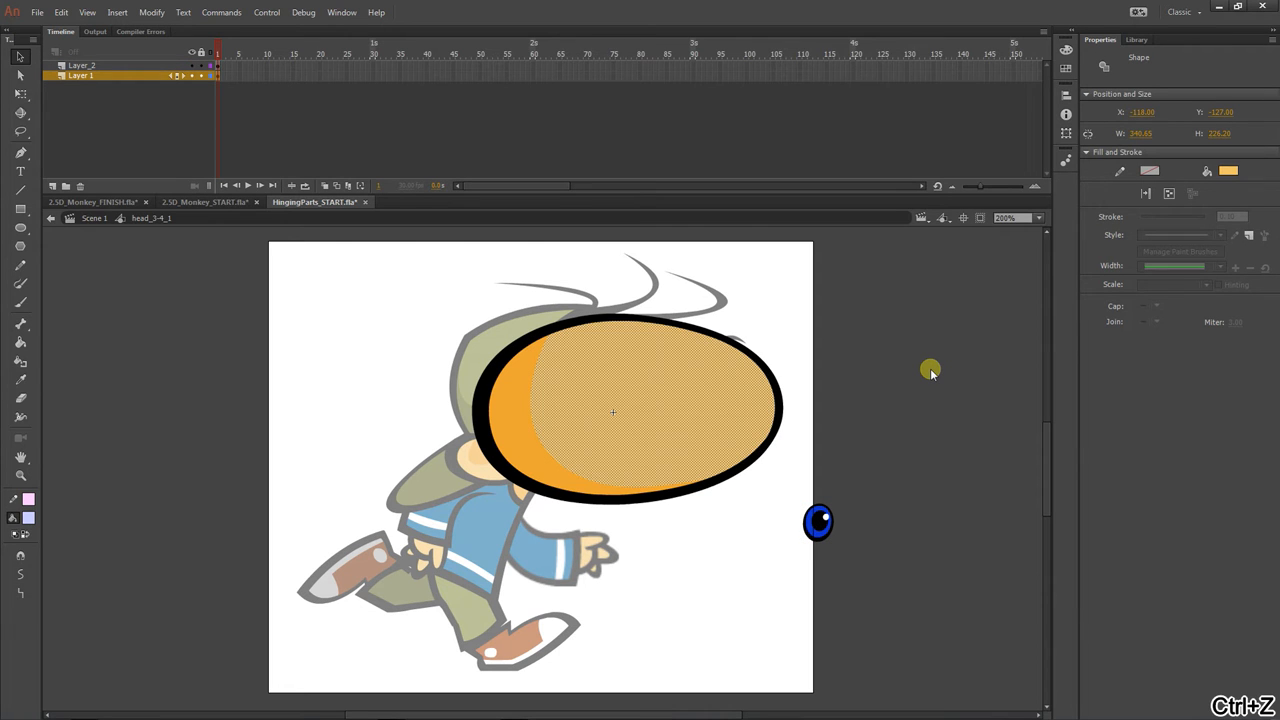
{"action": "key", "text": "ctrl+z"}
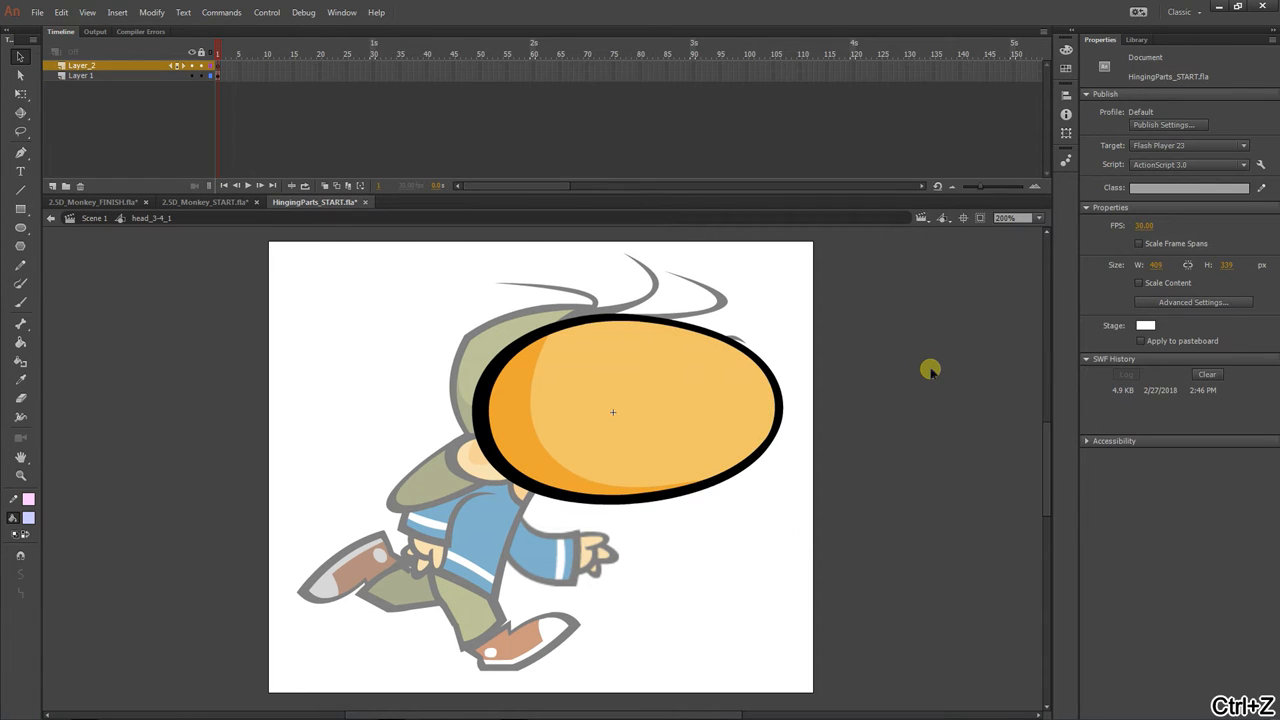
{"action": "double_click", "coordinate": [193, 268]}
{"action": "left_click", "coordinate": [193, 268]}
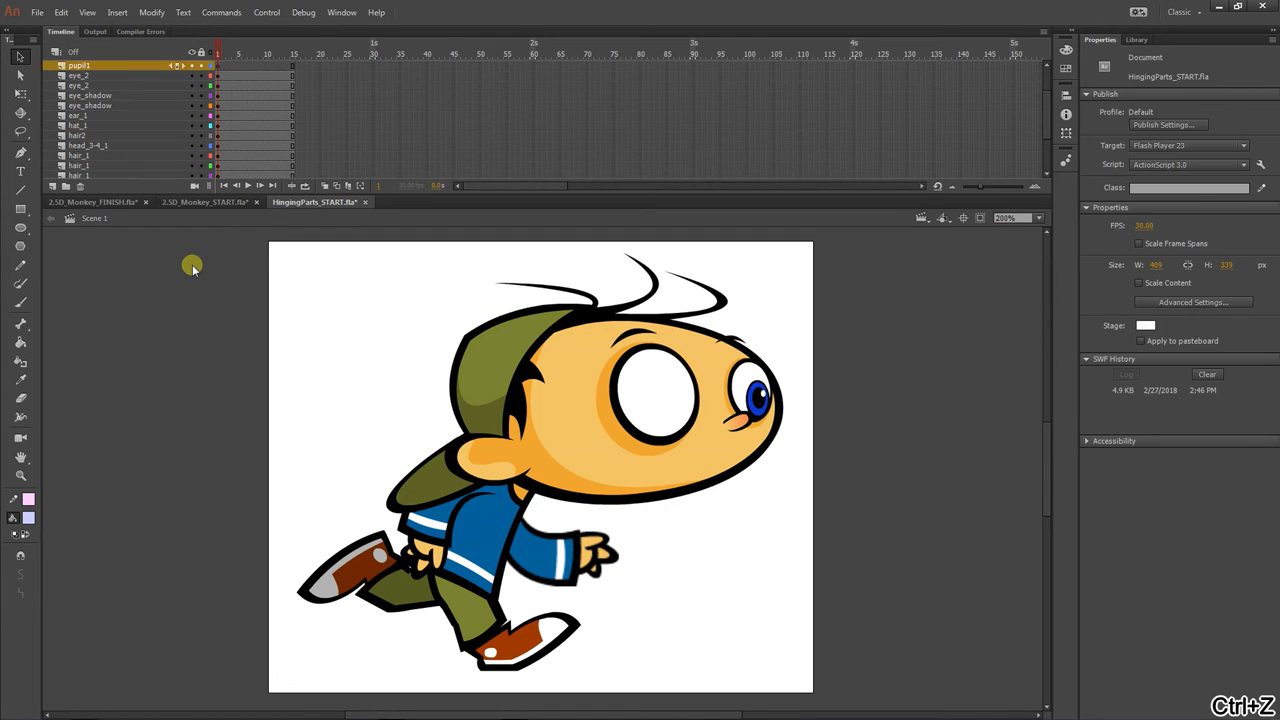
{"action": "key", "text": "ctrl+z"}
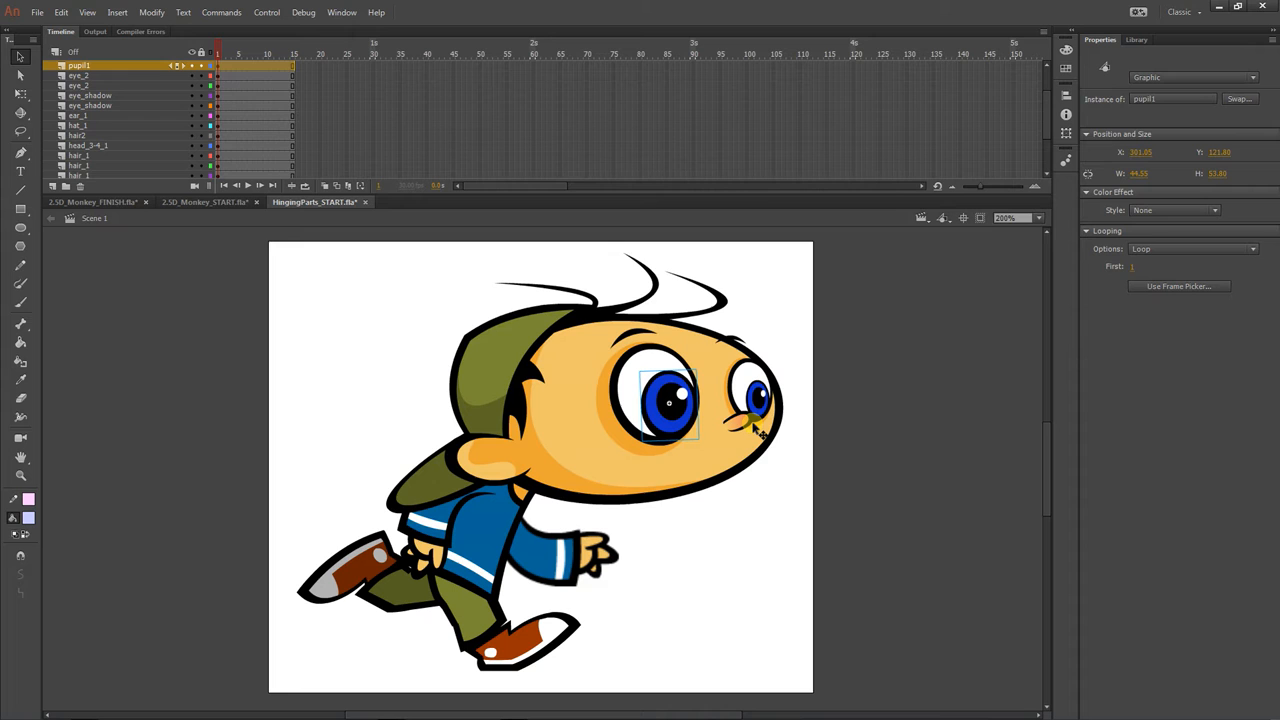
Step: Select the boy's pupils, eyes, eye shadows, brows and nose together and cut them from the main scene
{"action": "left_click", "coordinate": [632, 400]}
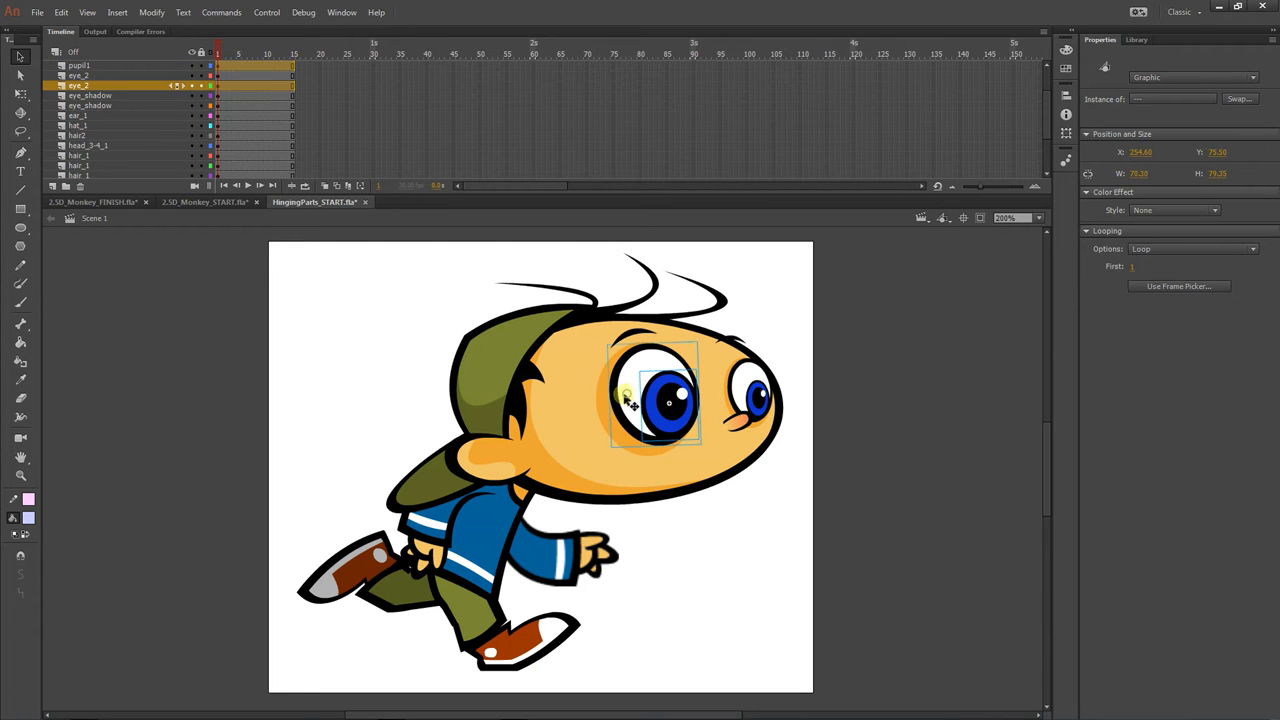
{"action": "left_click", "coordinate": [600, 400], "text": "shift"}
{"action": "left_click", "coordinate": [628, 334], "text": "shift"}
{"action": "left_click", "coordinate": [731, 340], "text": "shift"}
{"action": "left_click", "coordinate": [756, 392], "text": "shift"}
{"action": "left_click", "coordinate": [739, 382], "text": "shift"}
{"action": "left_click", "coordinate": [733, 395], "text": "shift"}
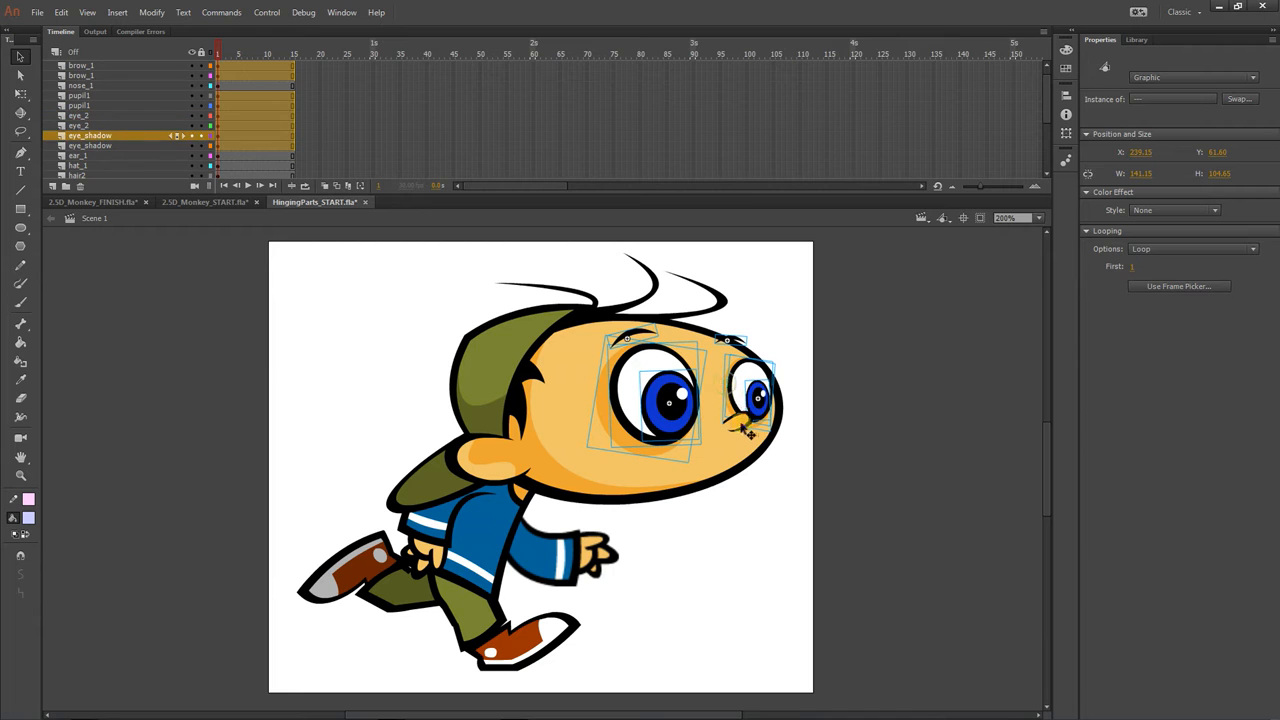
{"action": "left_click", "coordinate": [745, 428], "text": "shift"}
{"action": "key", "text": "ctrl+x"}
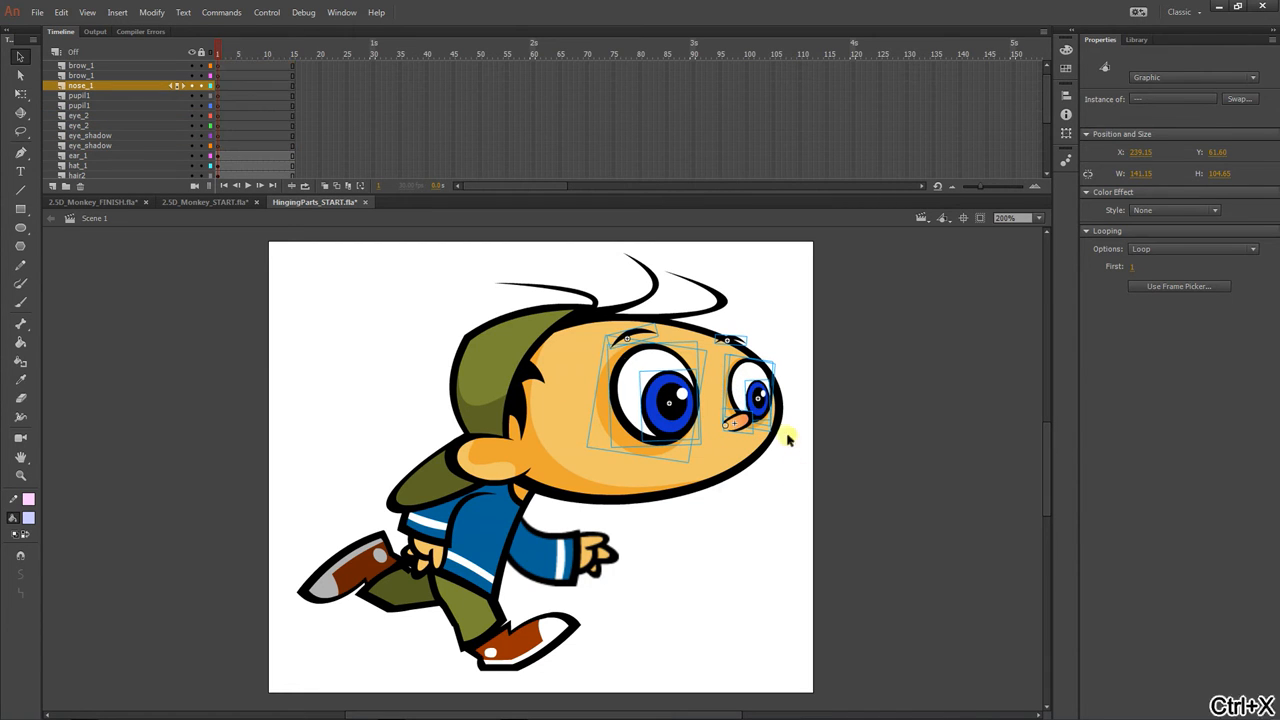
Step: Paste the cut face parts inside head_3-4_1 near the middle of the face and return to Scene 1
{"action": "left_click", "coordinate": [640, 403]}
{"action": "double_click", "coordinate": [634, 398]}
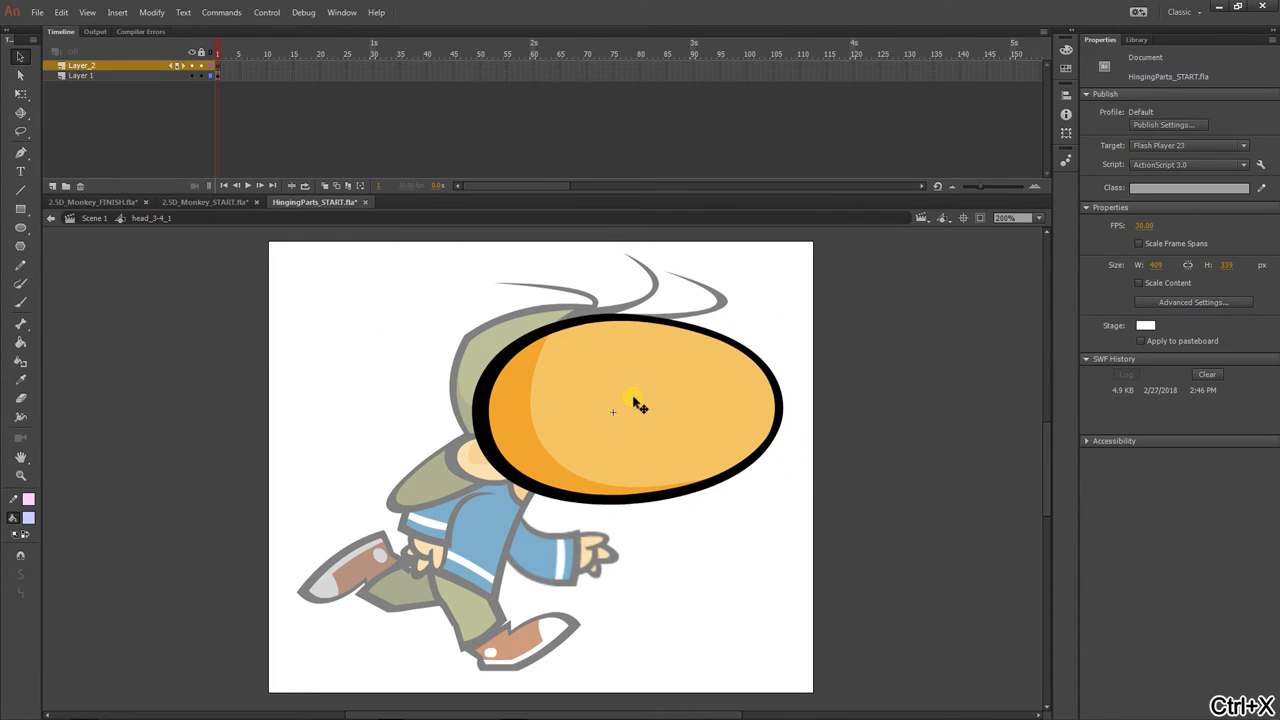
{"action": "key", "text": "ctrl+v"}
{"action": "left_click_drag", "start_coordinate": [636, 402], "coordinate": [649, 401]}
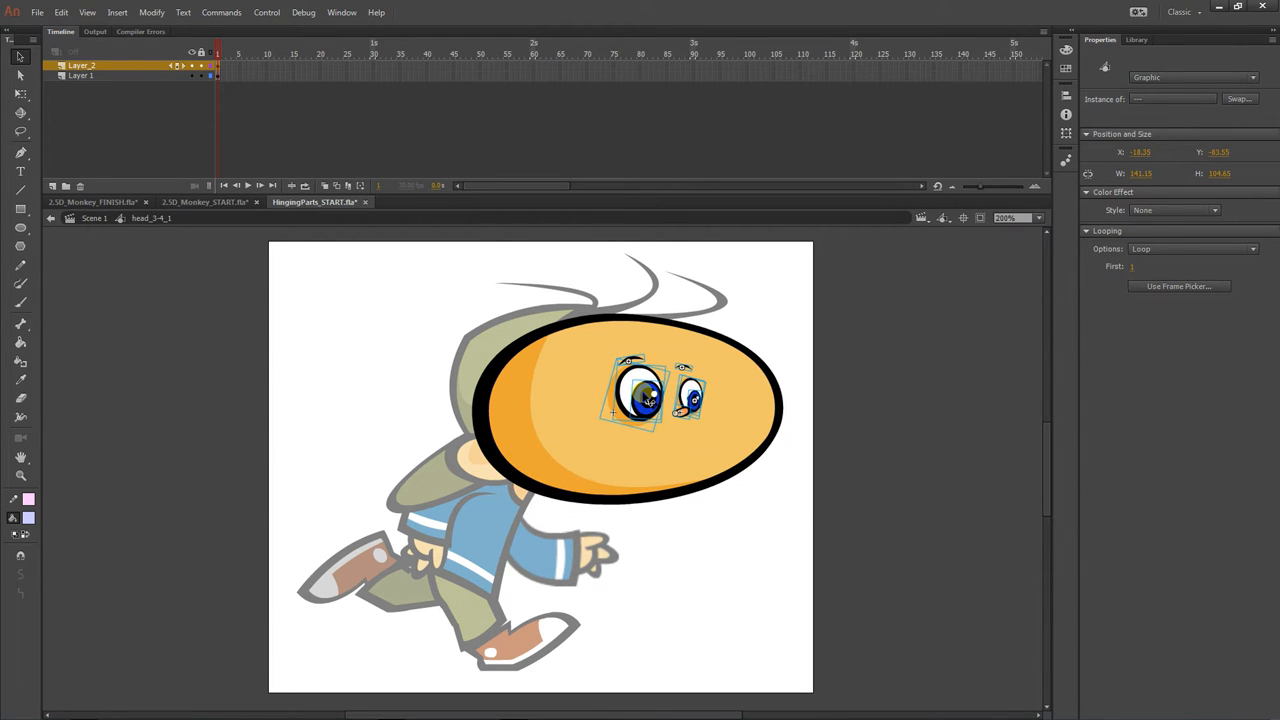
{"action": "left_click", "coordinate": [93, 219]}
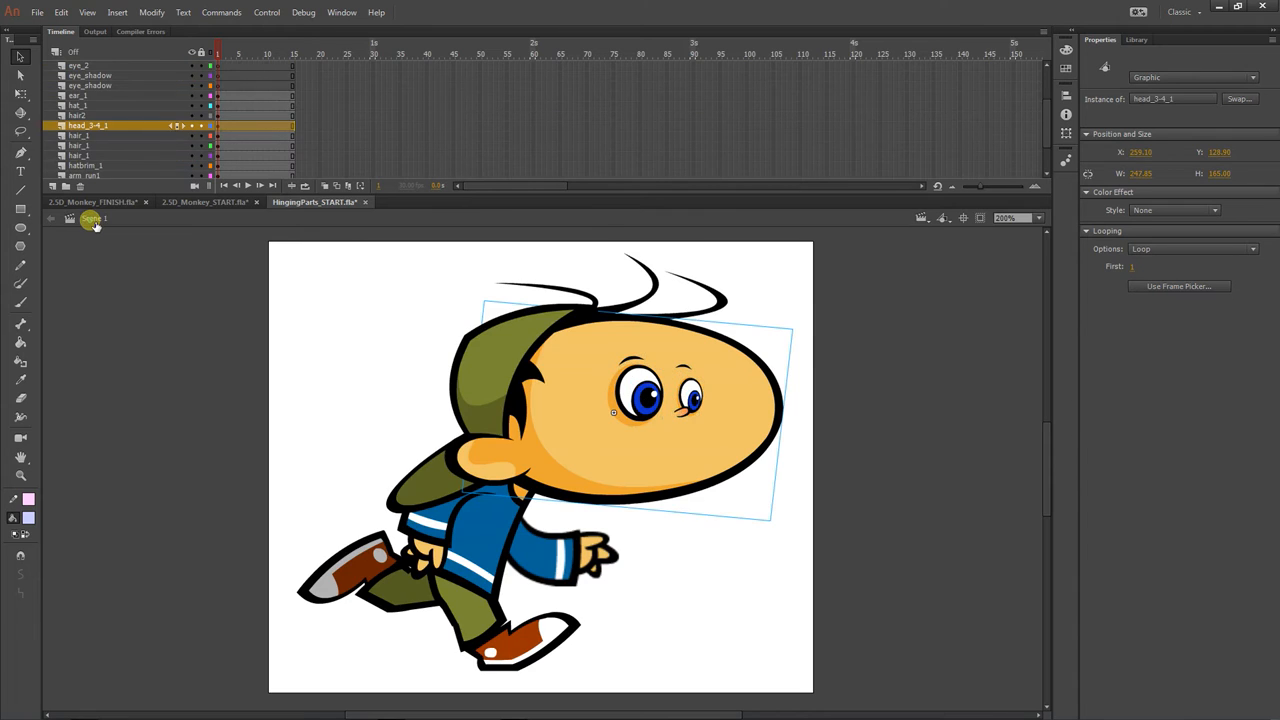
Step: Place a second instance of head_3-4_1 from the library beside the boy to compare its size
{"action": "left_click_drag", "start_coordinate": [674, 557], "coordinate": [535, 546]}
{"action": "left_click", "coordinate": [1137, 40]}
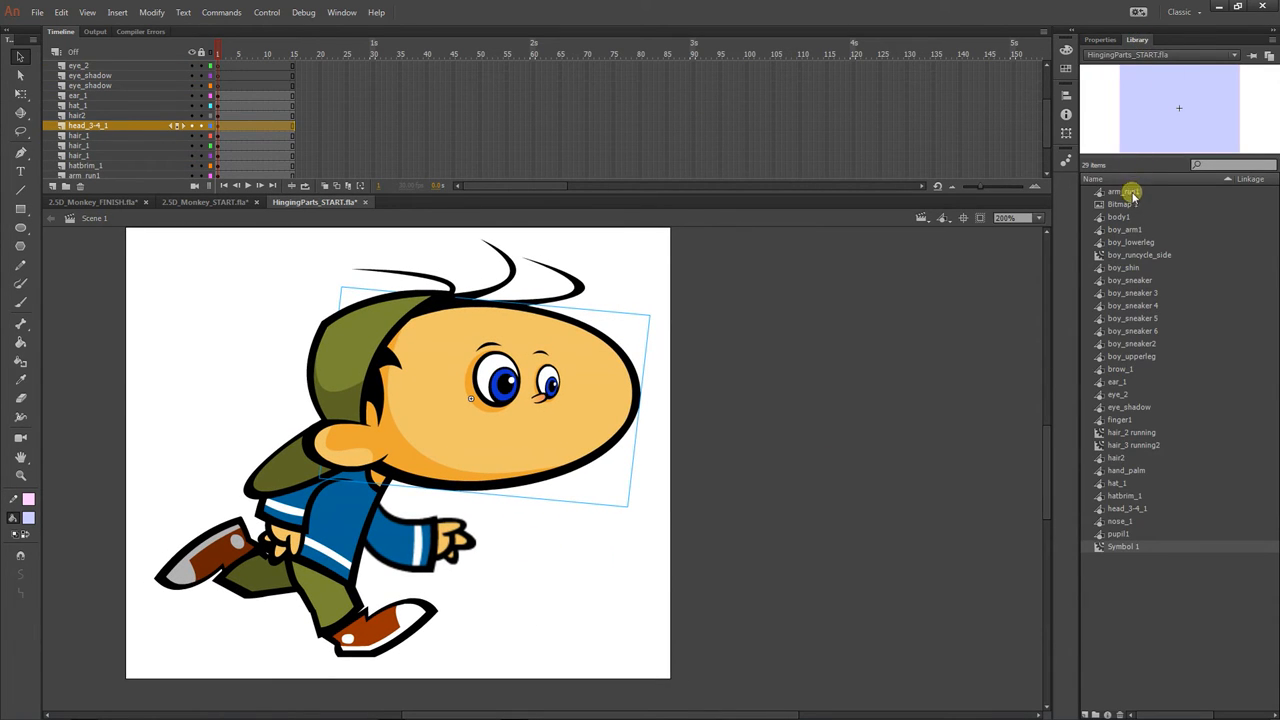
{"action": "left_click", "coordinate": [1120, 509]}
{"action": "left_click_drag", "start_coordinate": [1098, 510], "coordinate": [872, 468]}
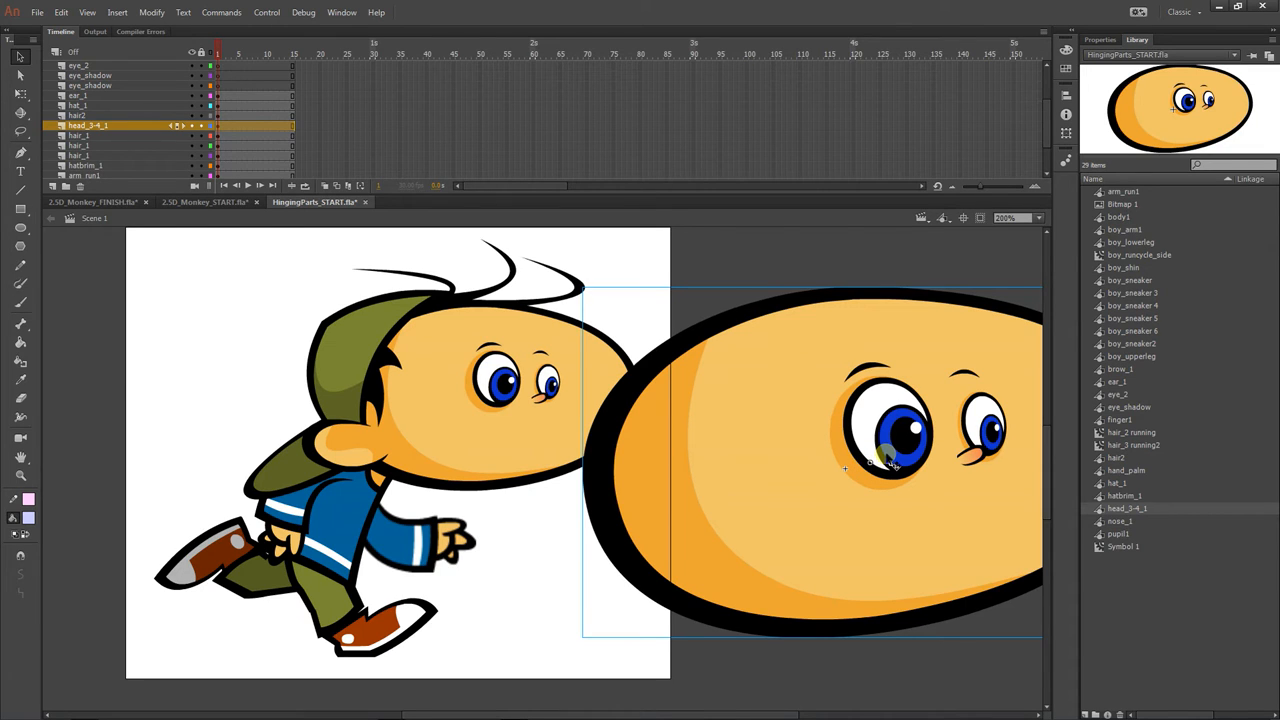
Step: Undo the extra head instance, the face-part paste and the cut to restore the boy's original face
{"action": "key", "text": "ctrl+z"}
{"action": "key", "text": "ctrl+z"}
{"action": "key", "text": "ctrl+z"}
{"action": "key", "text": "ctrl+z"}
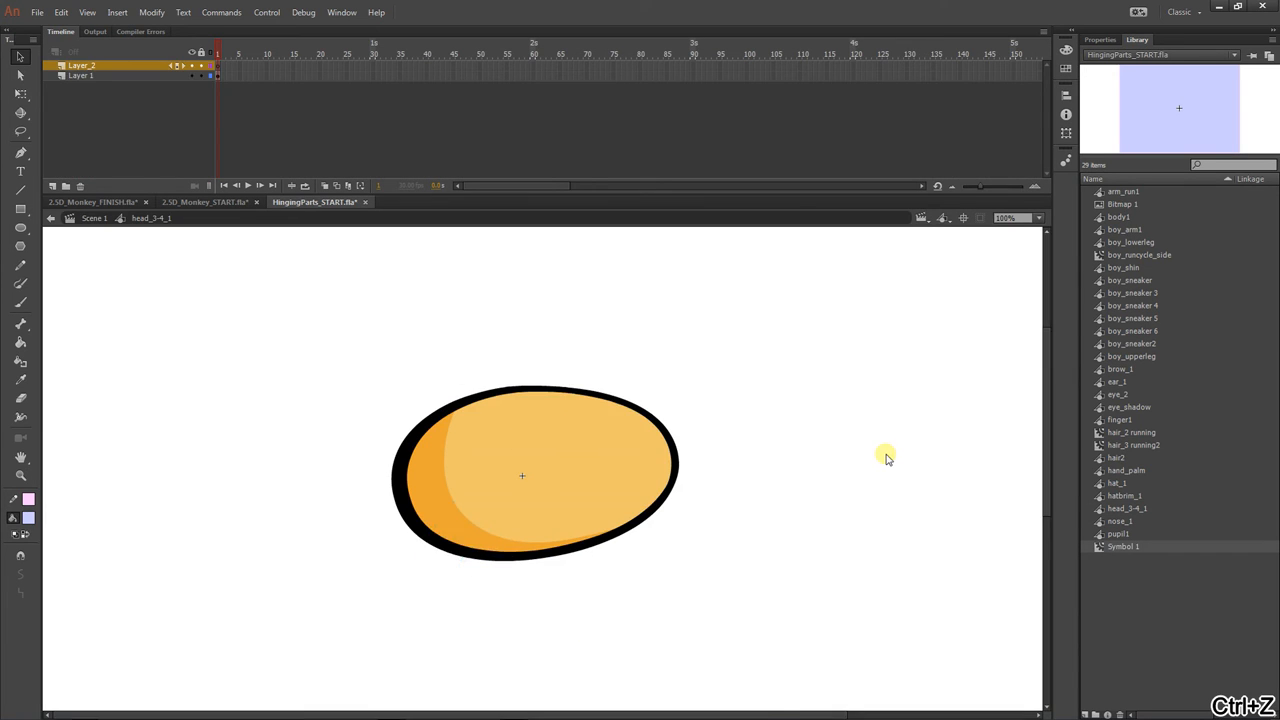
{"action": "key", "text": "ctrl+z"}
{"action": "key", "text": "ctrl+z"}
{"action": "key", "text": "ctrl+z"}
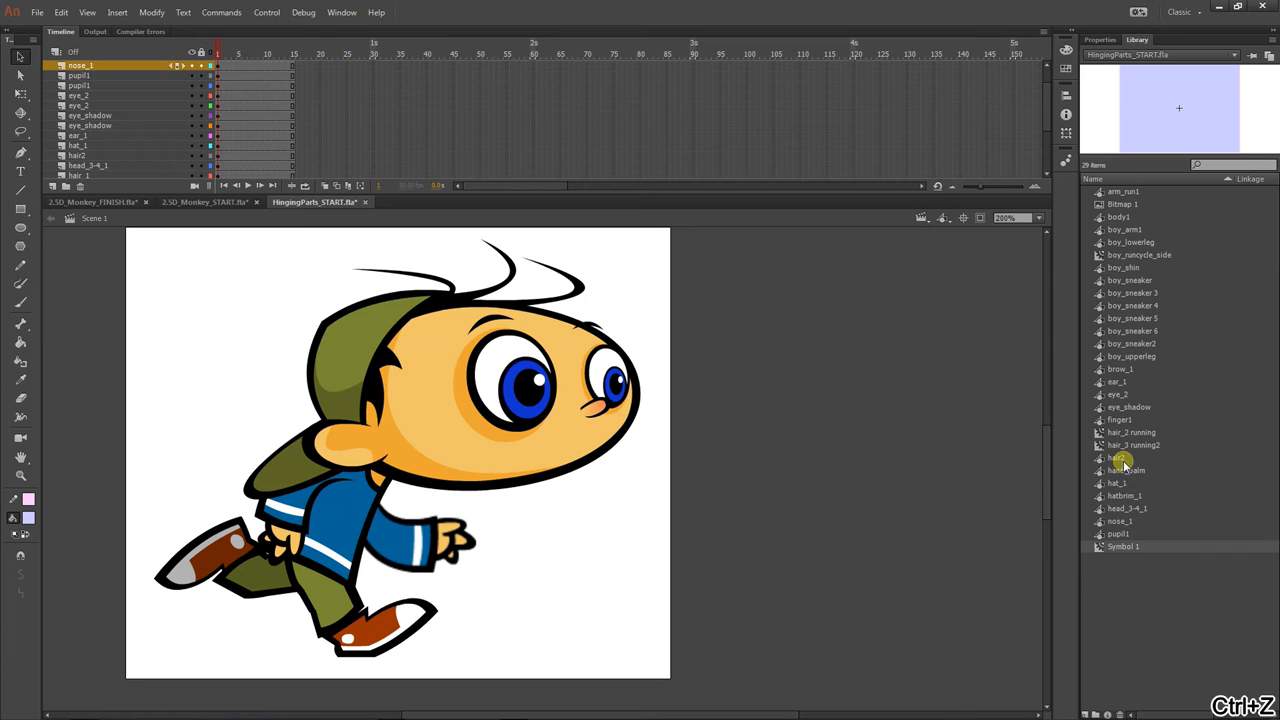
{"action": "key", "text": "ctrl+z"}
Step: Place full-size library instances of head_3-4_1 and eye_2 beside the boy, and delete both comparison copies
{"action": "left_click_drag", "start_coordinate": [1118, 522], "coordinate": [834, 434]}
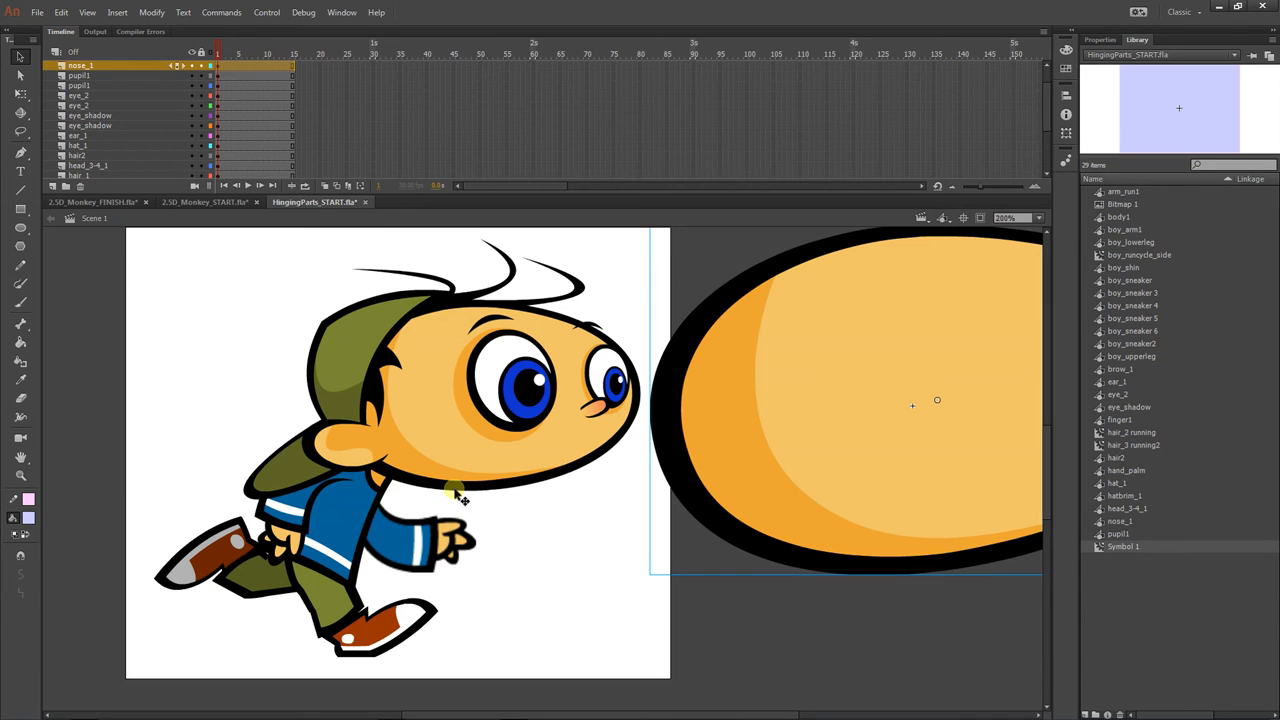
{"action": "left_click_drag", "start_coordinate": [1118, 395], "coordinate": [941, 414]}
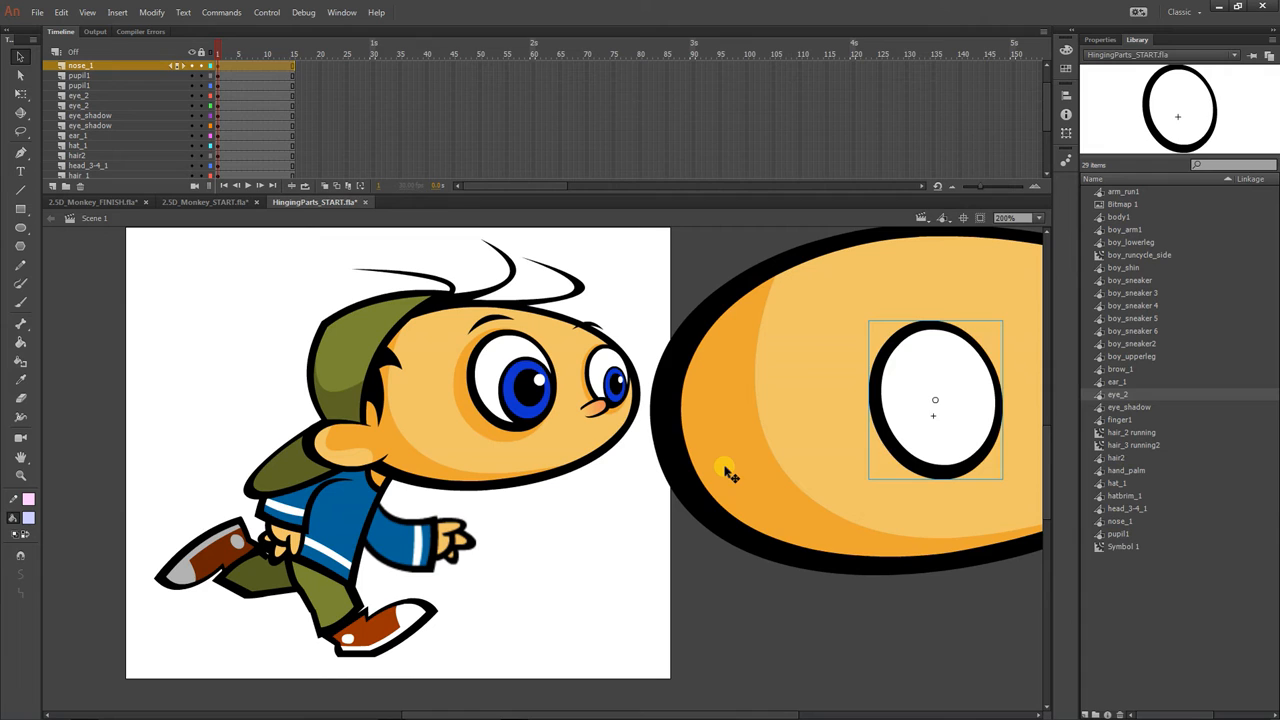
{"action": "key", "text": "Delete"}
{"action": "left_click", "coordinate": [727, 473]}
{"action": "key", "text": "Delete"}
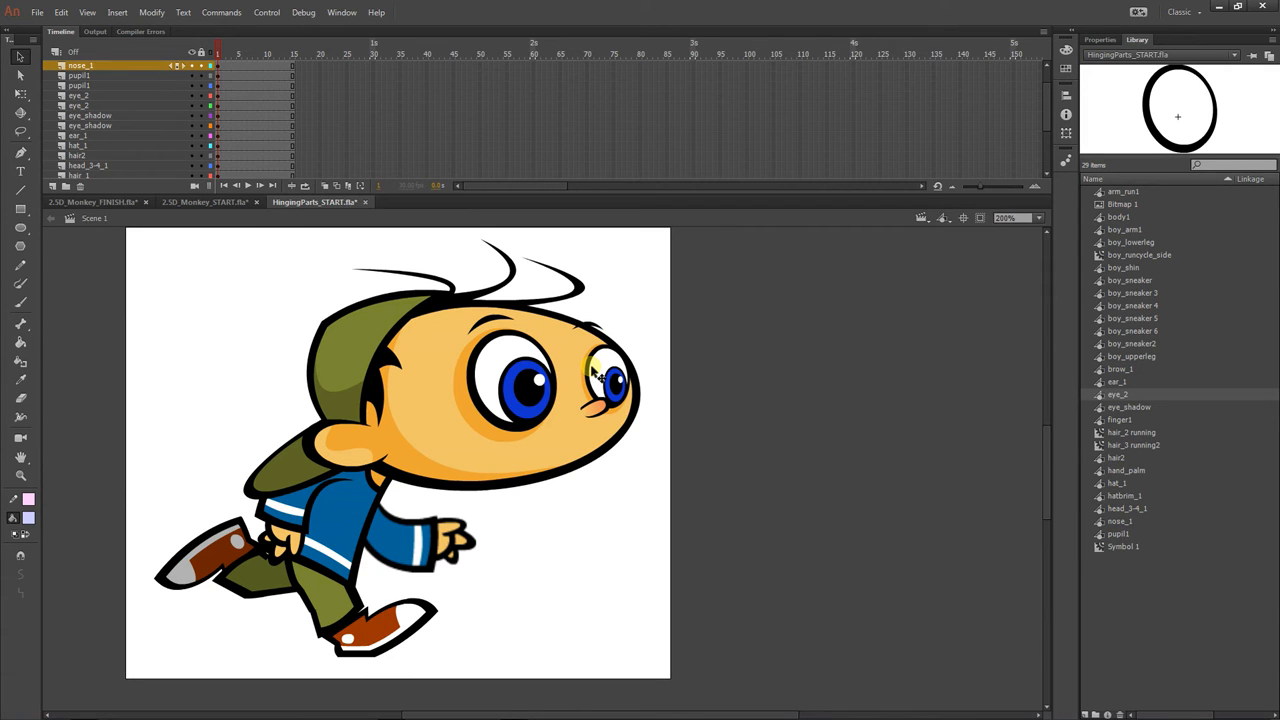
Step: Gather both eyes with their pupils and shadows, the brows and the nose again, and cut them from Scene 1
{"action": "left_click", "coordinate": [530, 386]}
{"action": "left_click", "coordinate": [492, 364]}
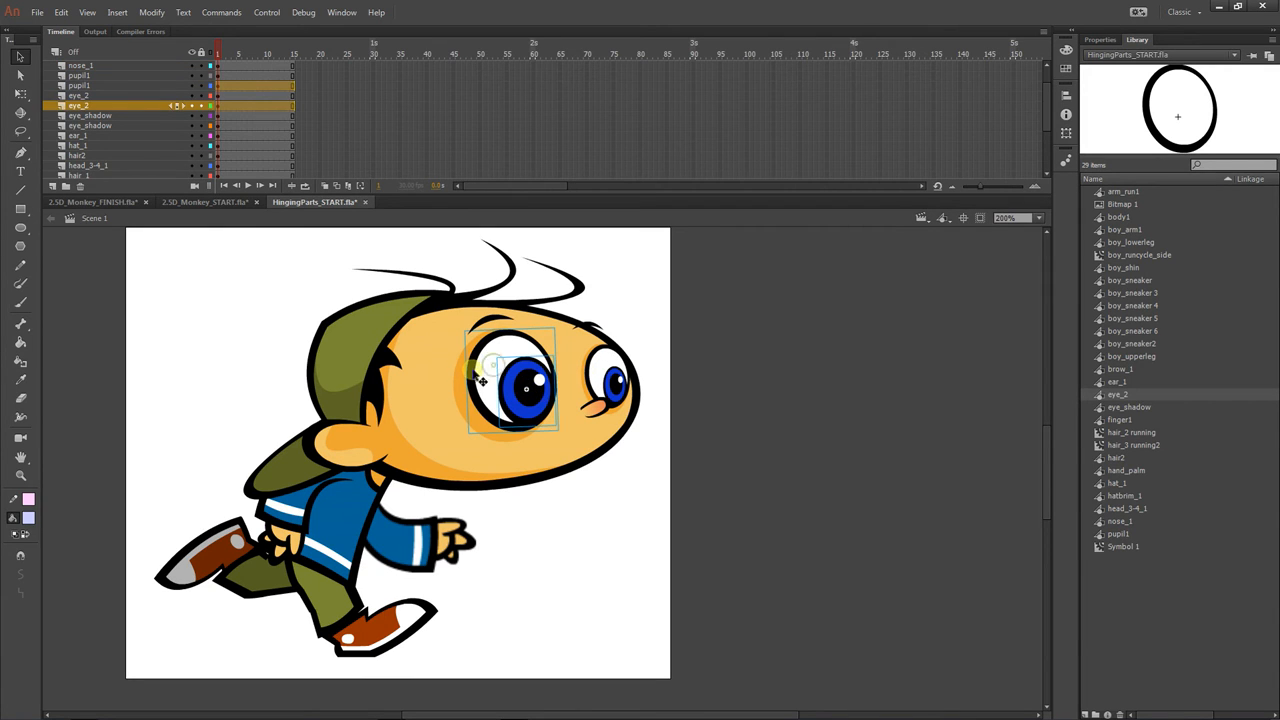
{"action": "left_click", "coordinate": [488, 347]}
{"action": "left_click", "coordinate": [486, 324], "text": "shift"}
{"action": "left_click", "coordinate": [585, 326], "text": "shift"}
{"action": "left_click", "coordinate": [612, 374], "text": "shift"}
{"action": "left_click", "coordinate": [600, 368], "text": "shift"}
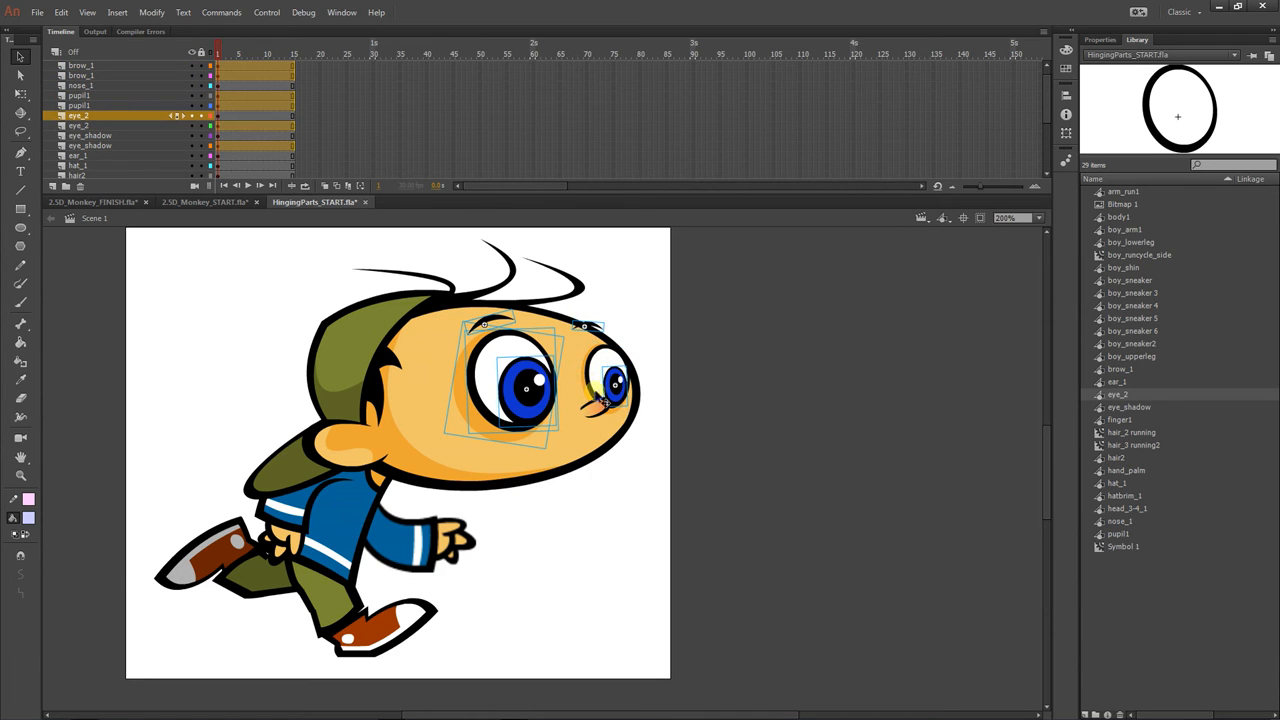
{"action": "left_click", "coordinate": [588, 377], "text": "shift"}
{"action": "left_click", "coordinate": [585, 376], "text": "shift"}
{"action": "left_click", "coordinate": [596, 374], "text": "shift"}
{"action": "left_click", "coordinate": [594, 404], "text": "shift"}
{"action": "key", "text": "ctrl+x"}
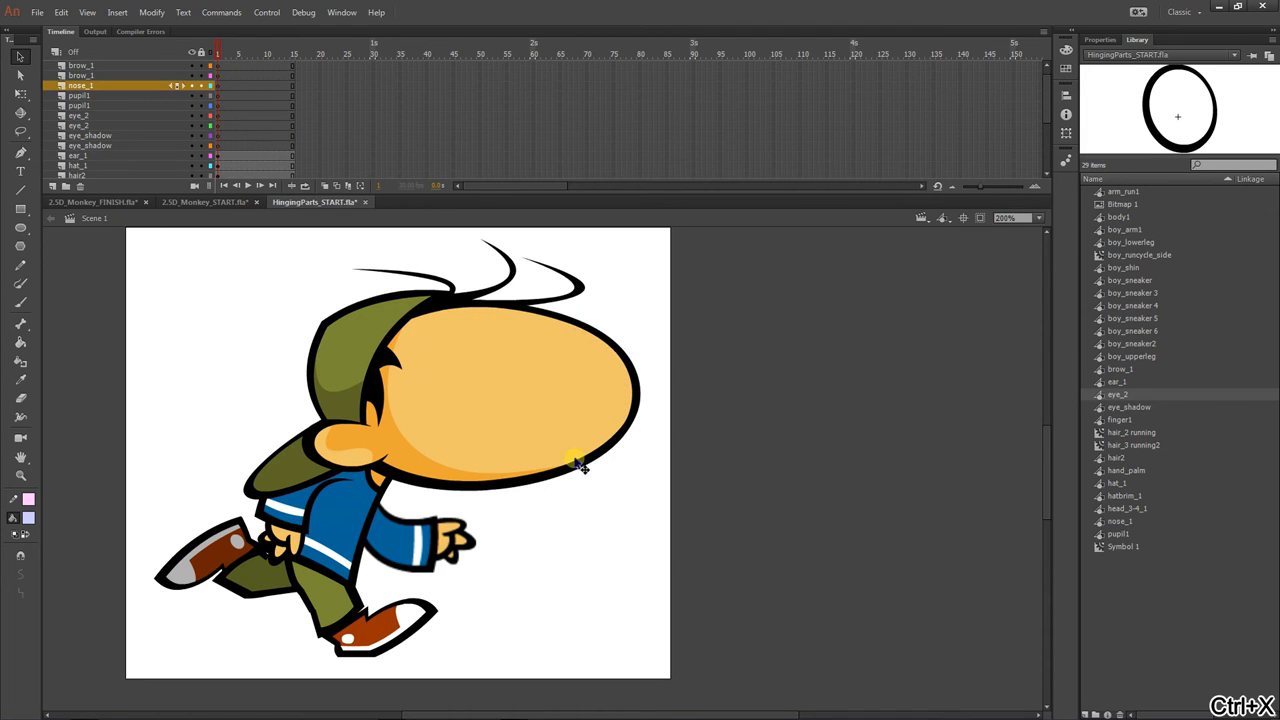
Step: Paste the face parts inside head_3-4_1 and enlarge them with Free Transform over the boy's face
{"action": "double_click", "coordinate": [580, 457]}
{"action": "key", "text": "ctrl+v"}
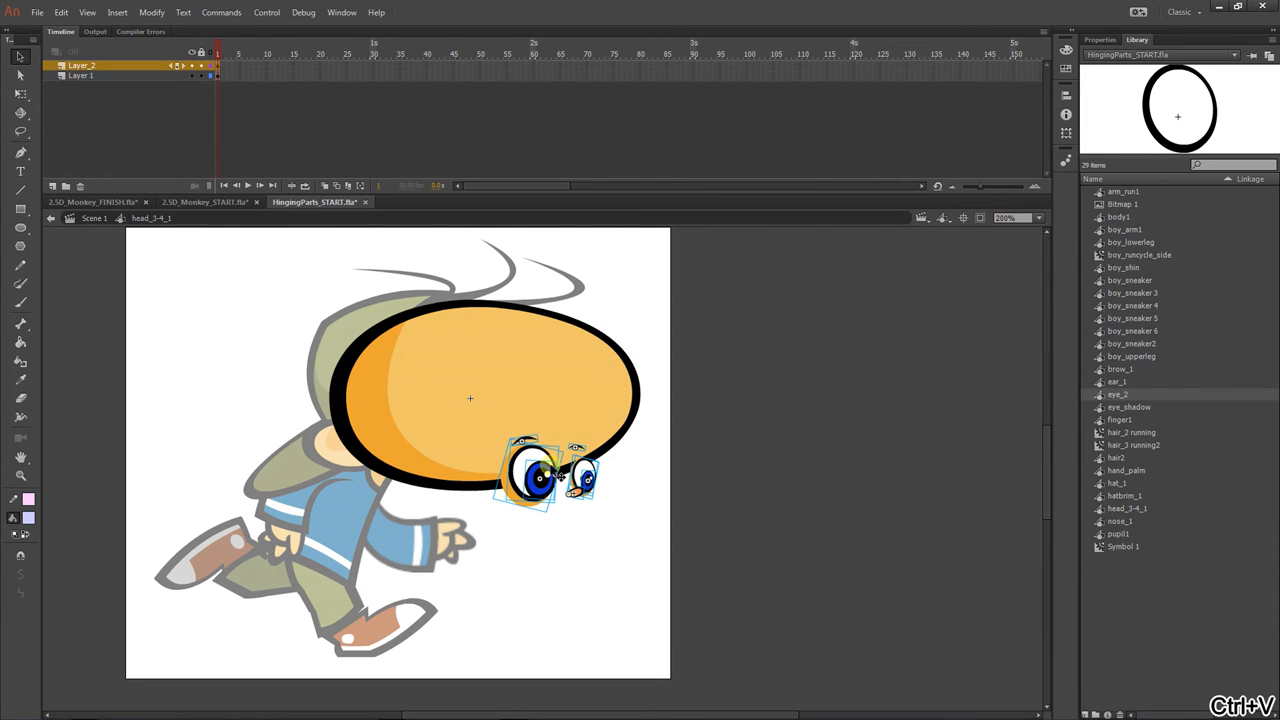
{"action": "key", "text": "q"}
{"action": "left_click_drag", "start_coordinate": [594, 517], "coordinate": [668, 556]}
{"action": "left_click_drag", "start_coordinate": [527, 495], "coordinate": [490, 398]}
{"action": "left_click_drag", "start_coordinate": [620, 481], "coordinate": [605, 465]}
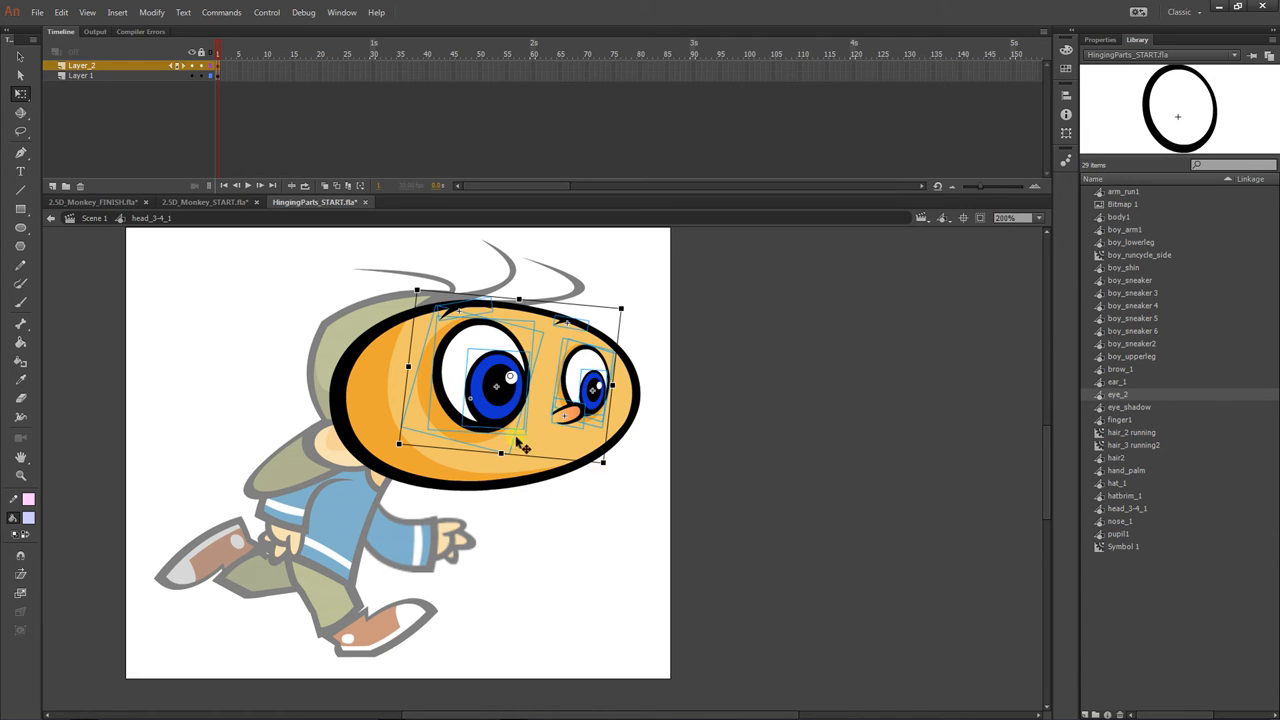
Step: Shift the face parts toward the front of the head, shrink them slightly, and return to the main scene
{"action": "left_click", "coordinate": [490, 420]}
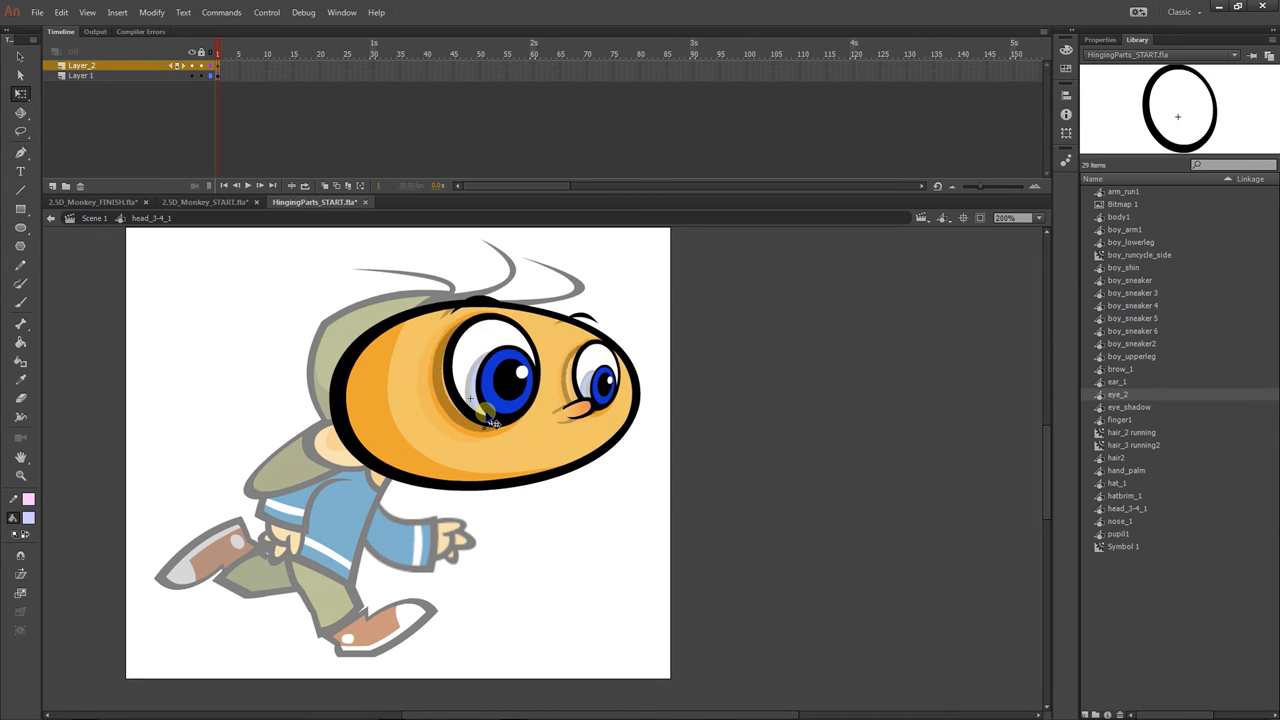
{"action": "left_click", "coordinate": [512, 430]}
{"action": "left_click_drag", "start_coordinate": [411, 440], "coordinate": [503, 408]}
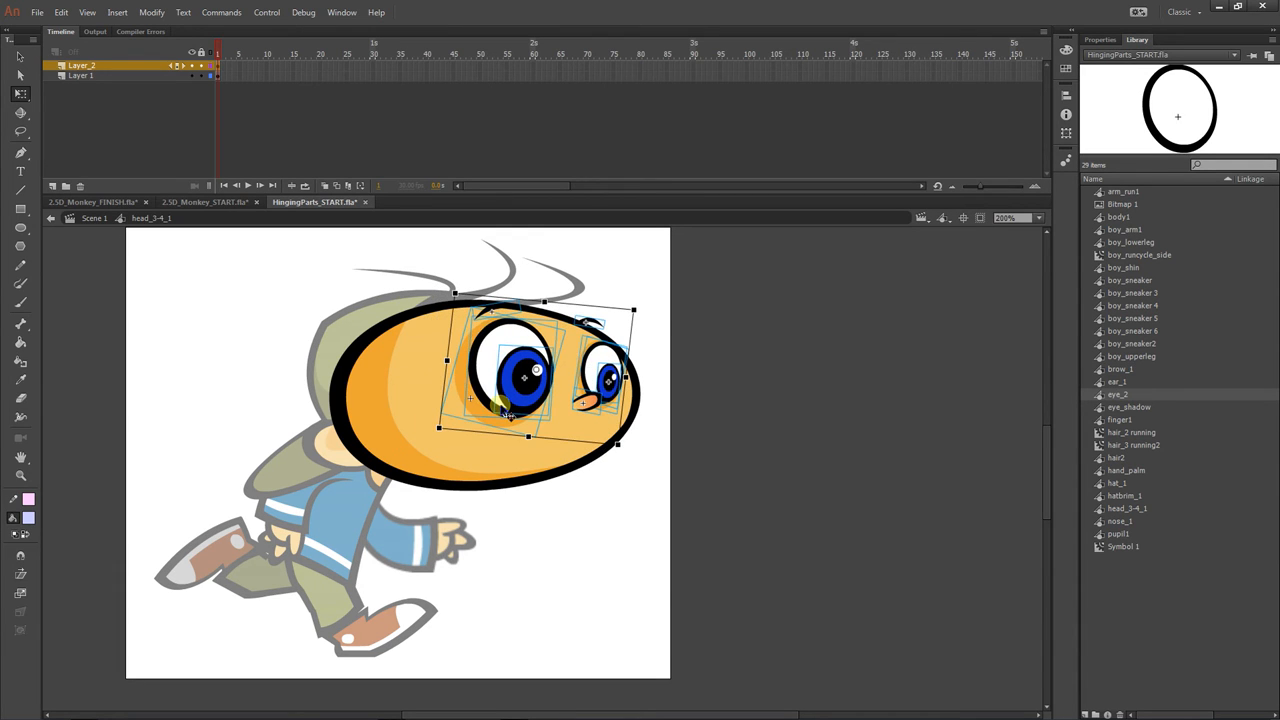
{"action": "left_click", "coordinate": [662, 514]}
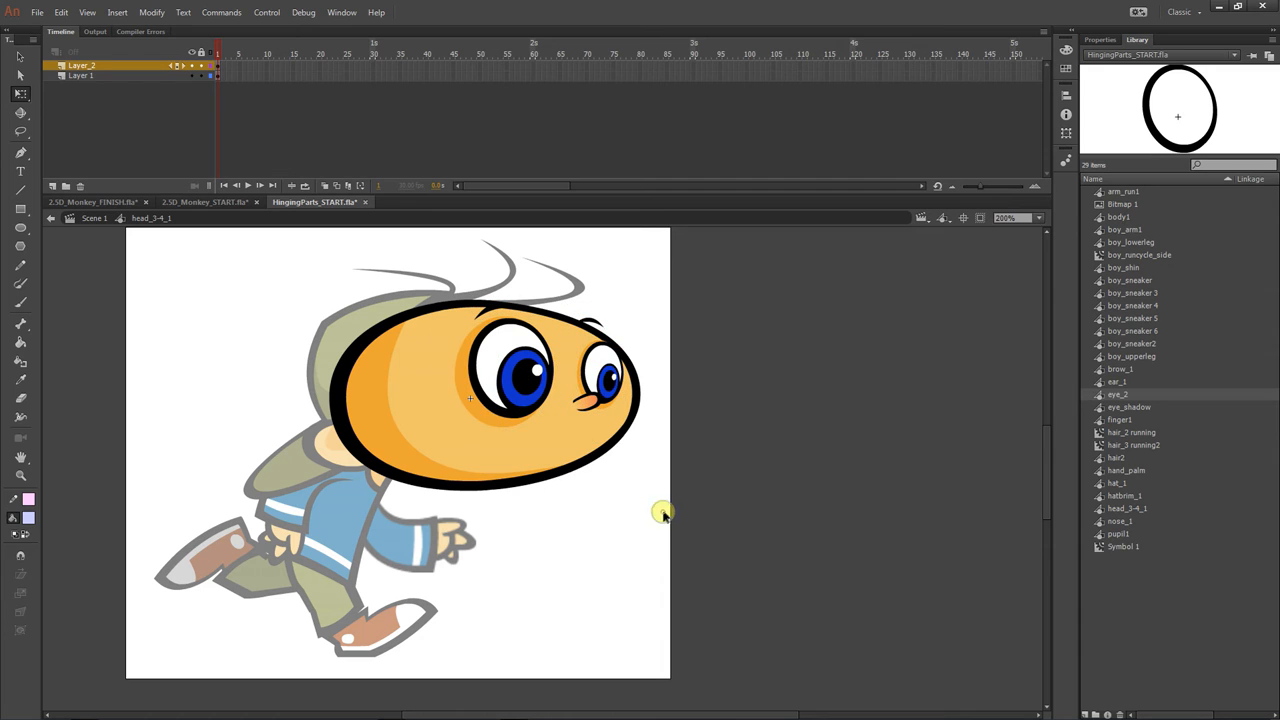
{"action": "left_click", "coordinate": [90, 218]}
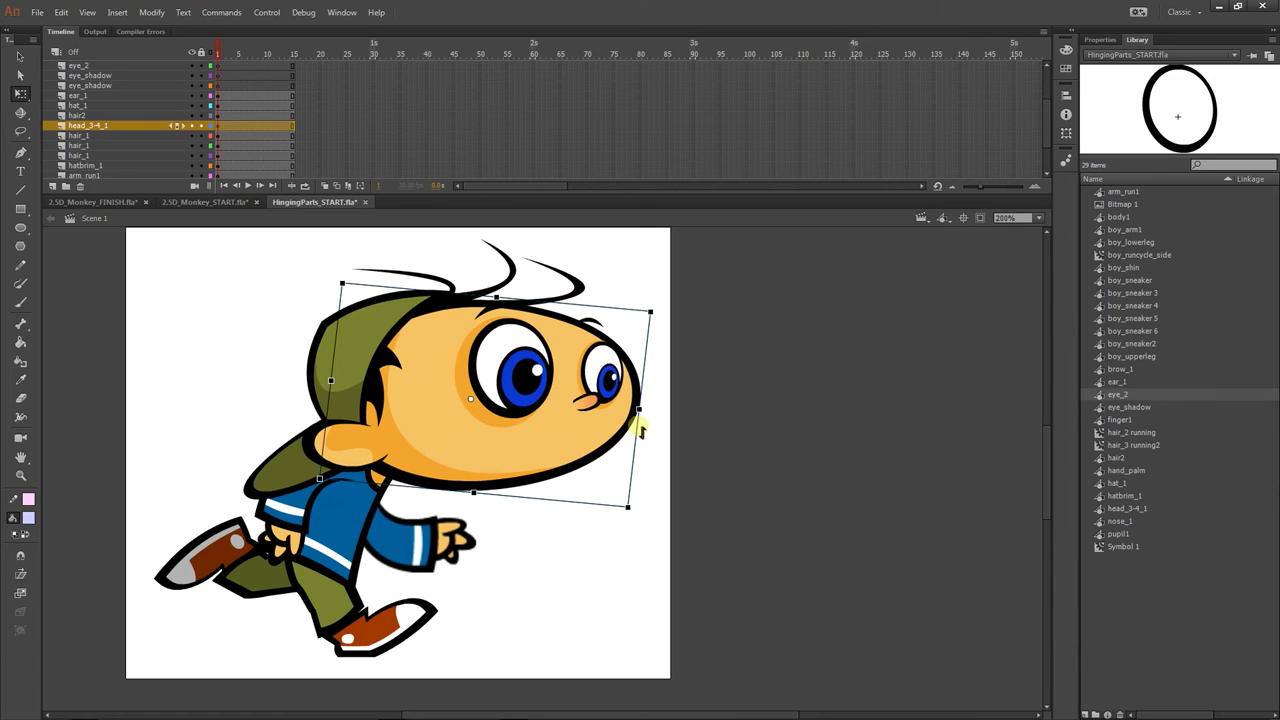
{"action": "left_click", "coordinate": [587, 453]}
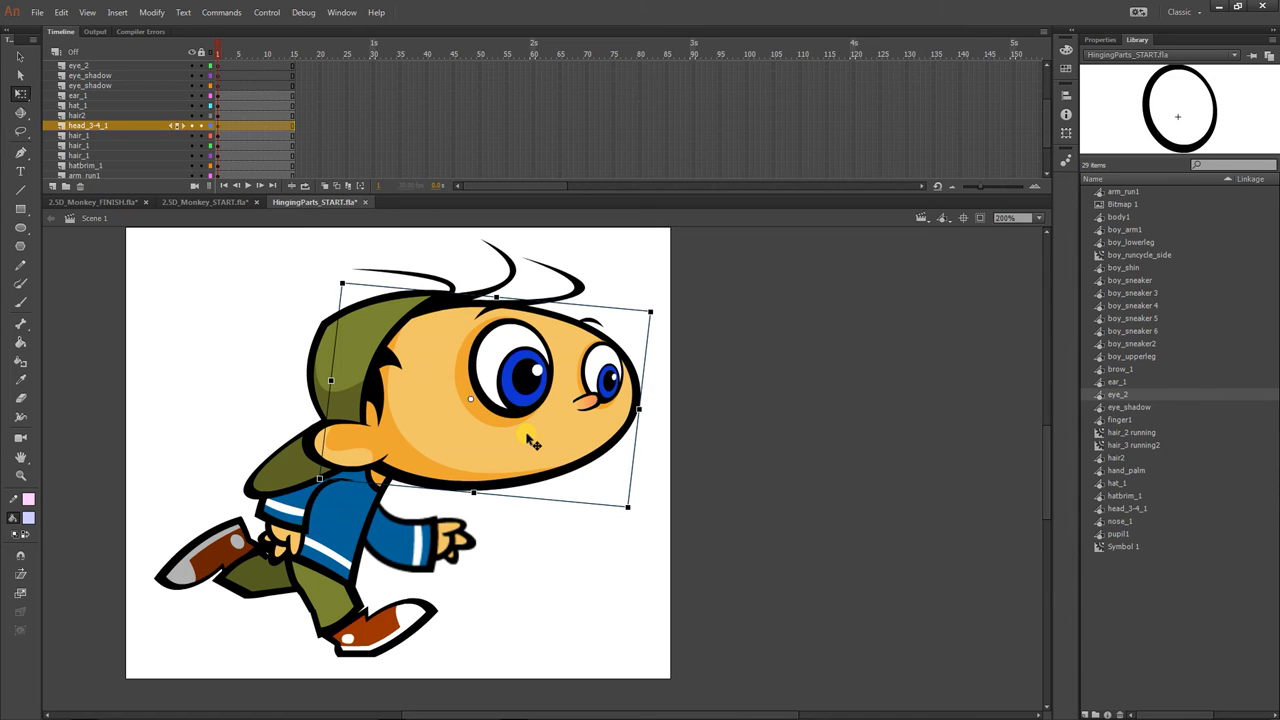
Step: Undo the resizing, moving, pasting and cutting of the face parts so they are back on their Scene 1 layers
{"action": "key", "text": "ctrl+z"}
{"action": "key", "text": "ctrl+z"}
{"action": "key", "text": "ctrl+z"}
{"action": "key", "text": "ctrl+z"}
{"action": "key", "text": "ctrl+z"}
{"action": "key", "text": "ctrl+z"}
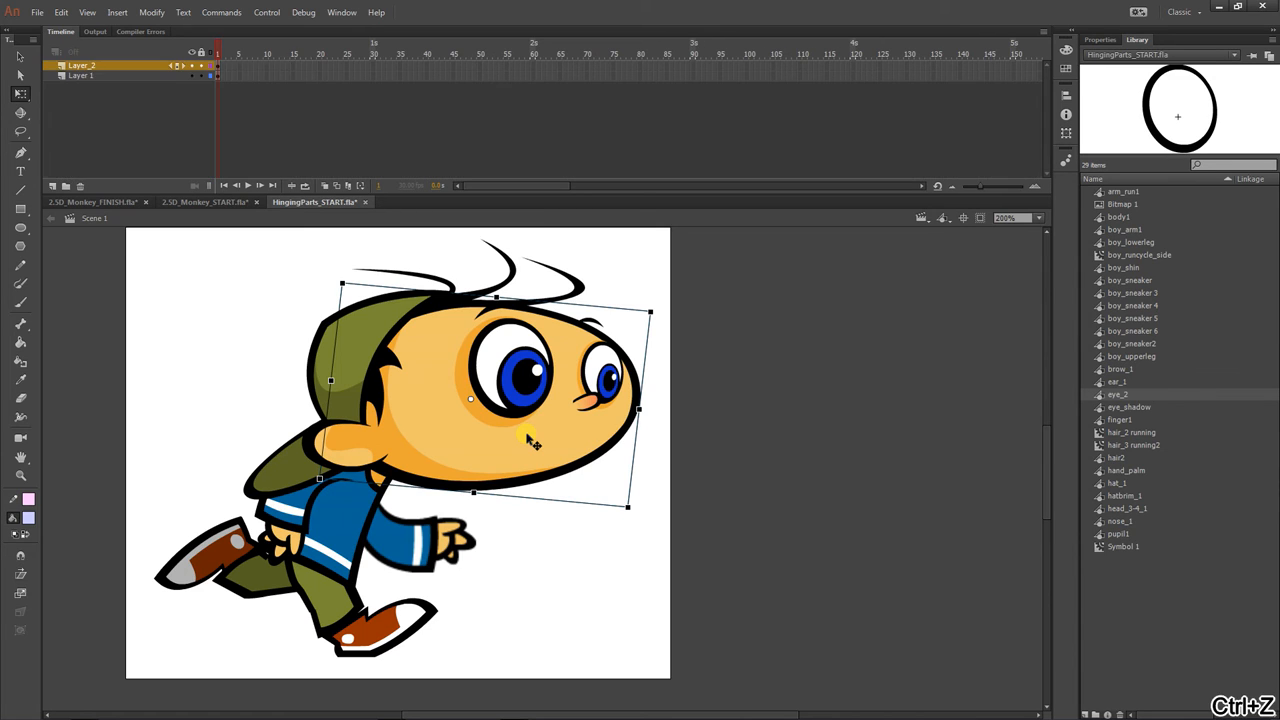
{"action": "key", "text": "ctrl+z"}
{"action": "key", "text": "ctrl+z"}
{"action": "key", "text": "ctrl+z"}
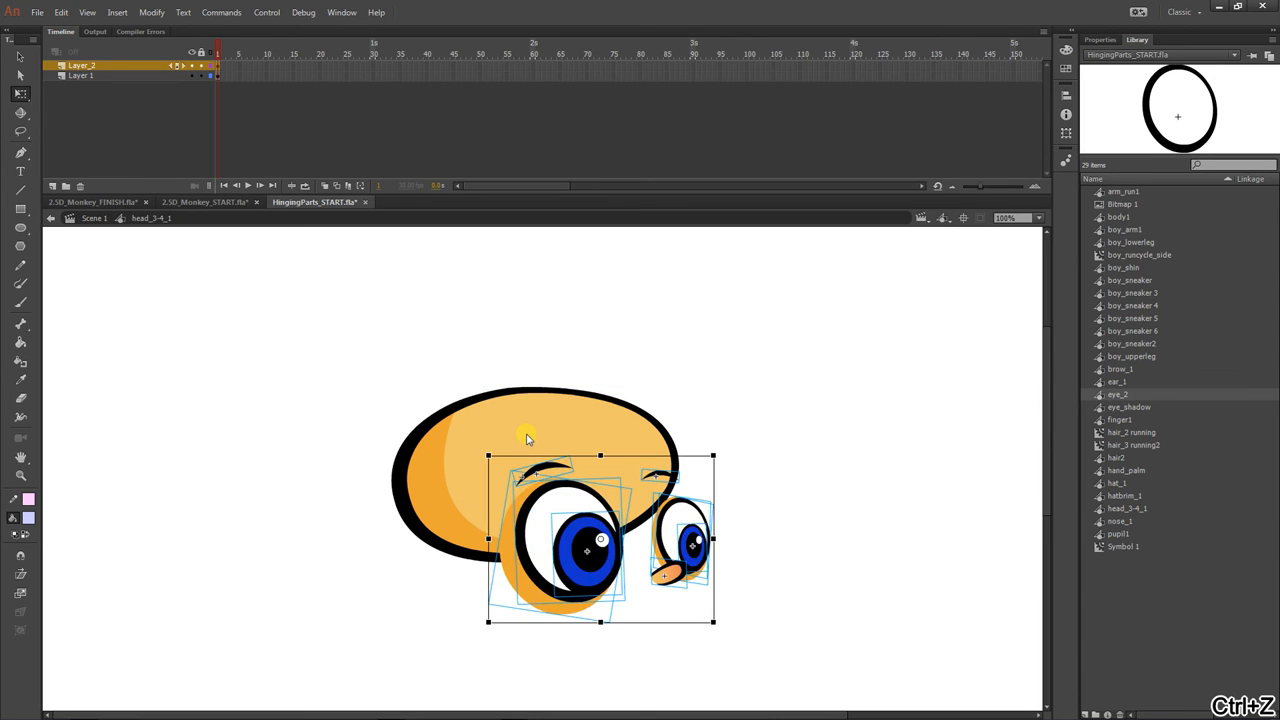
{"action": "key", "text": "ctrl+z"}
{"action": "key", "text": "ctrl+z"}
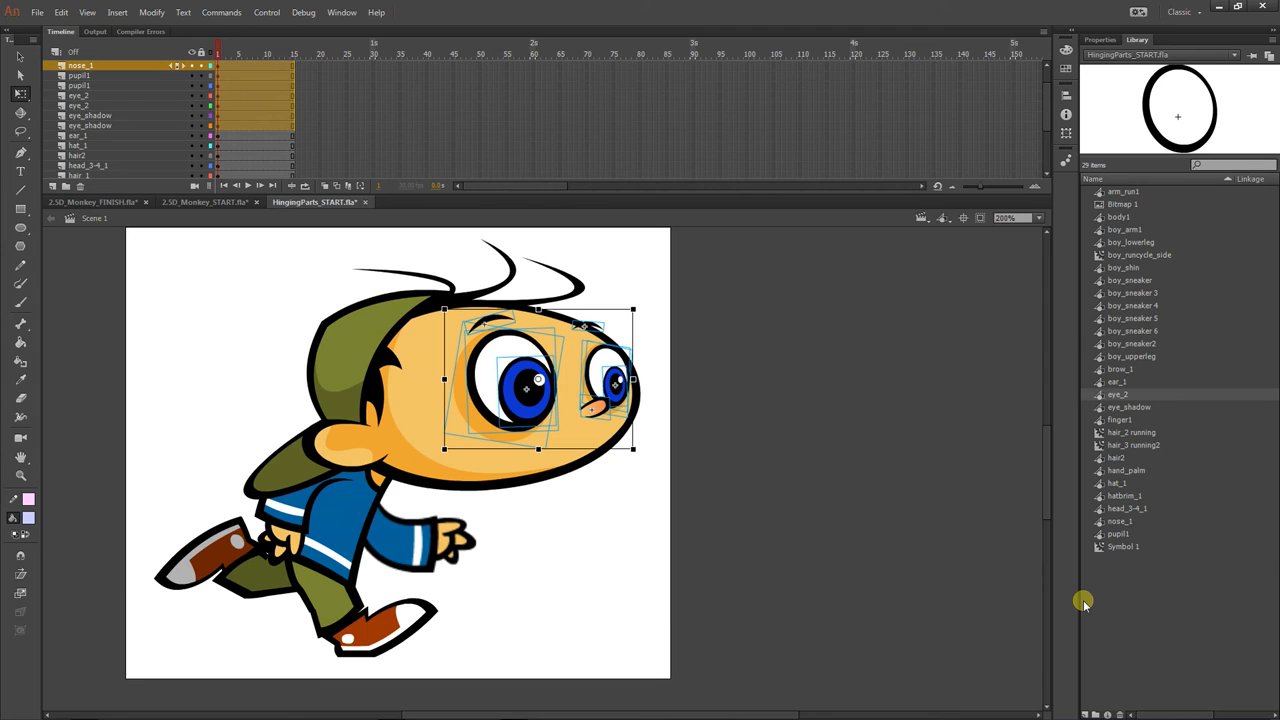
Step: Place a full-size head_3-4_1 instance from the library beside the boy, check the boy's large eye, and select the new head
{"action": "left_click", "coordinate": [850, 496]}
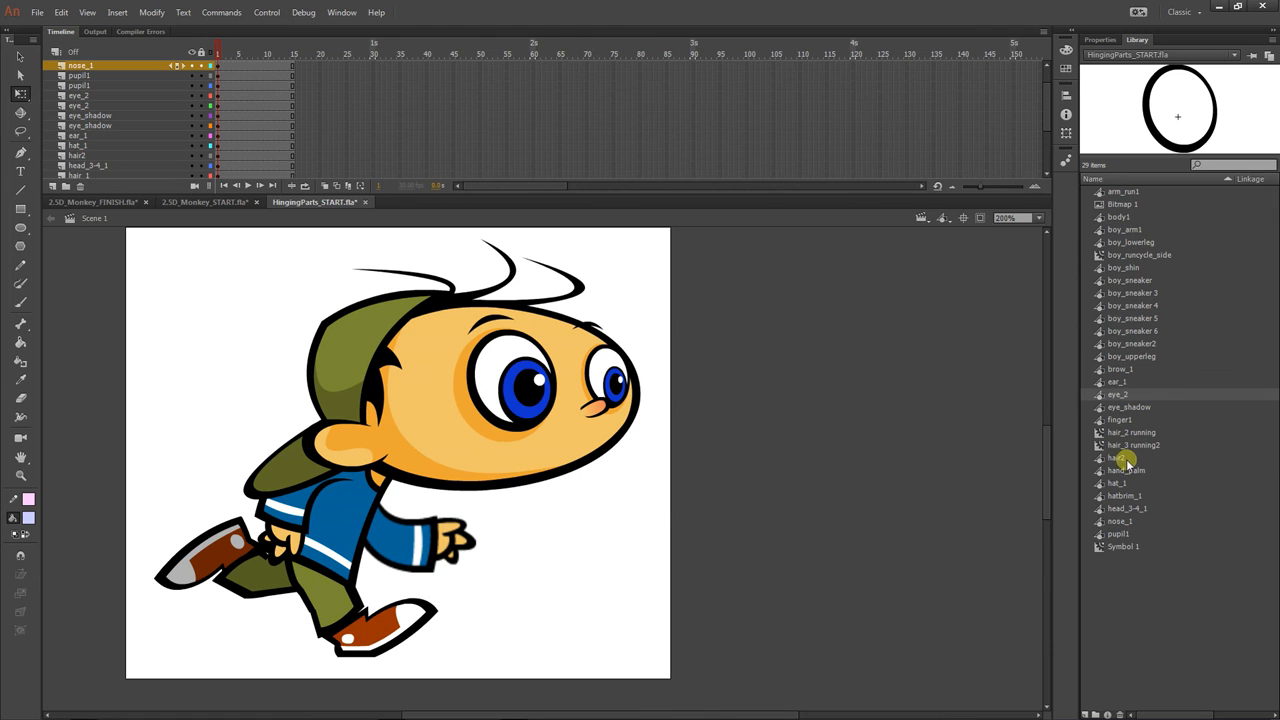
{"action": "left_click_drag", "start_coordinate": [1120, 508], "coordinate": [824, 492]}
{"action": "left_click", "coordinate": [490, 370]}
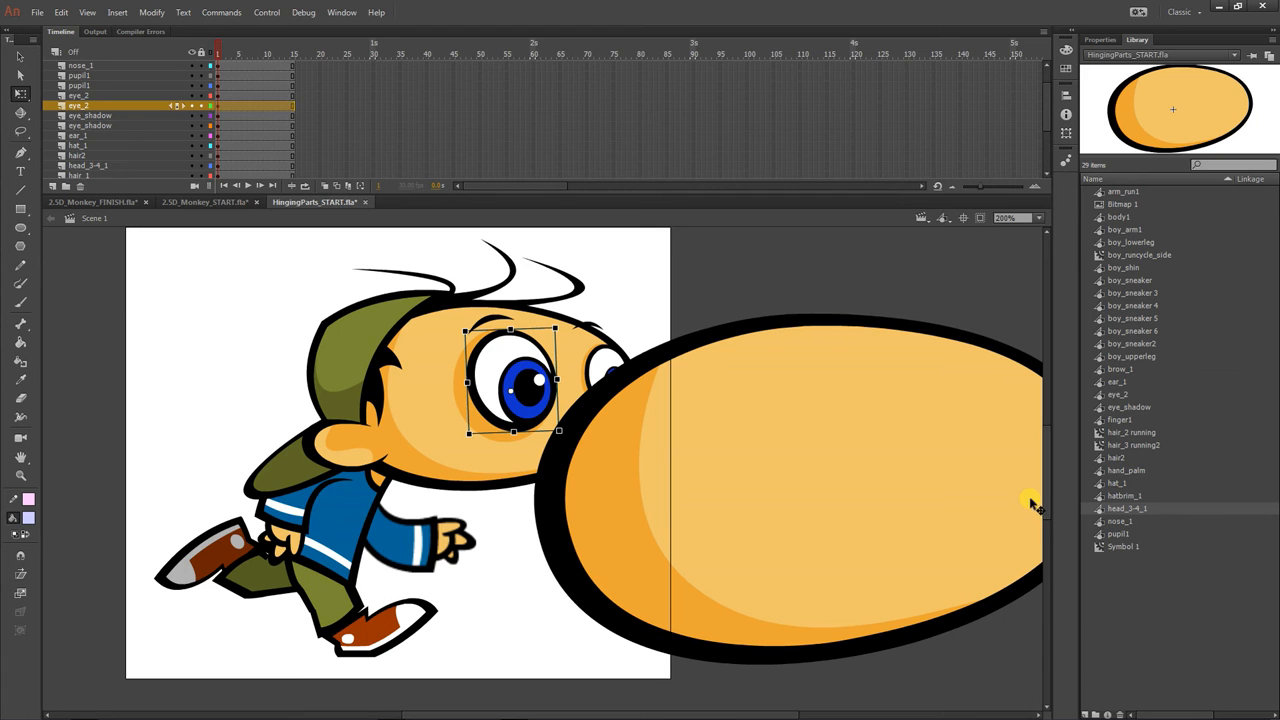
{"action": "left_click", "coordinate": [805, 433]}
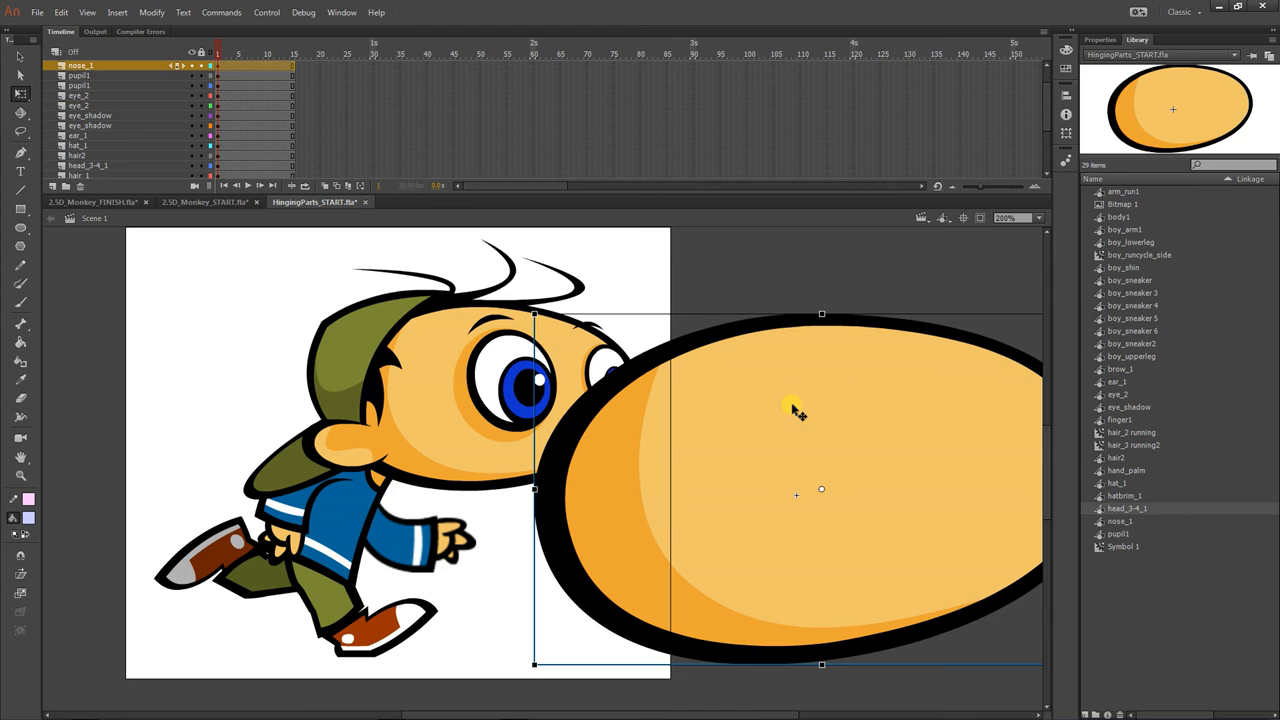
Step: Move the oversized head instance over the boy's face and back out beside him
{"action": "left_click_drag", "start_coordinate": [800, 409], "coordinate": [700, 343]}
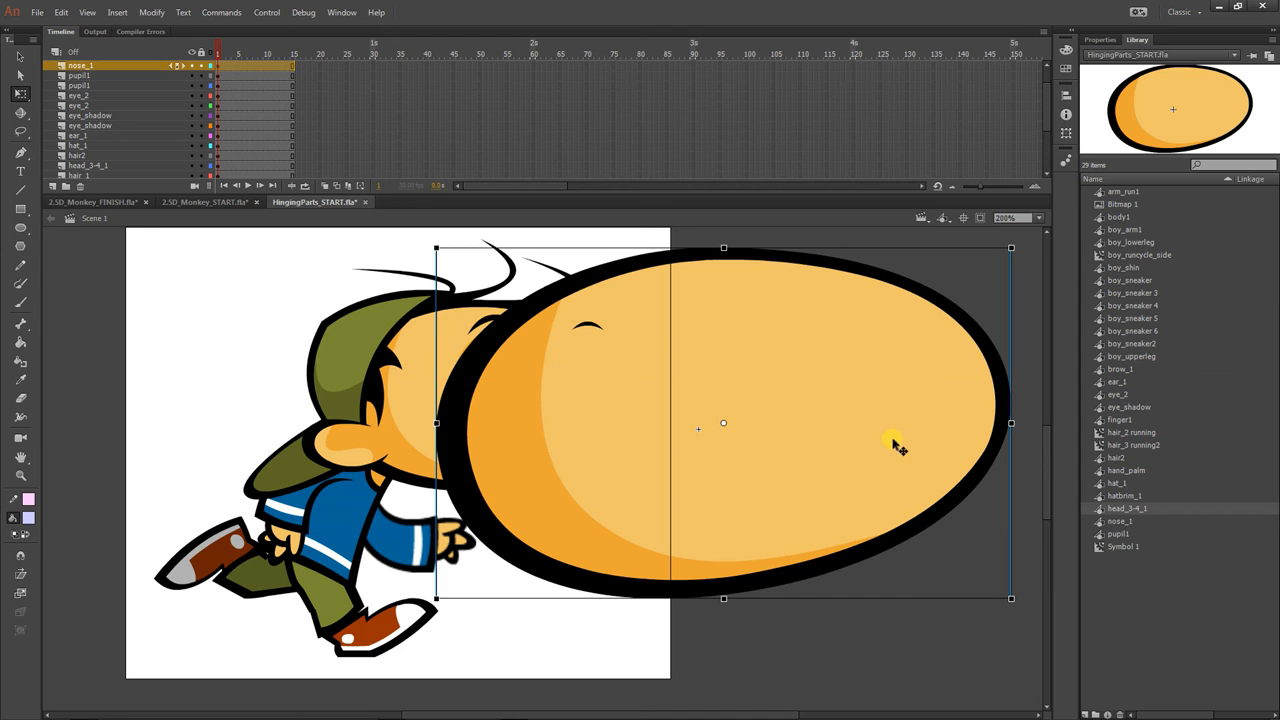
{"action": "left_click_drag", "start_coordinate": [846, 443], "coordinate": [936, 474]}
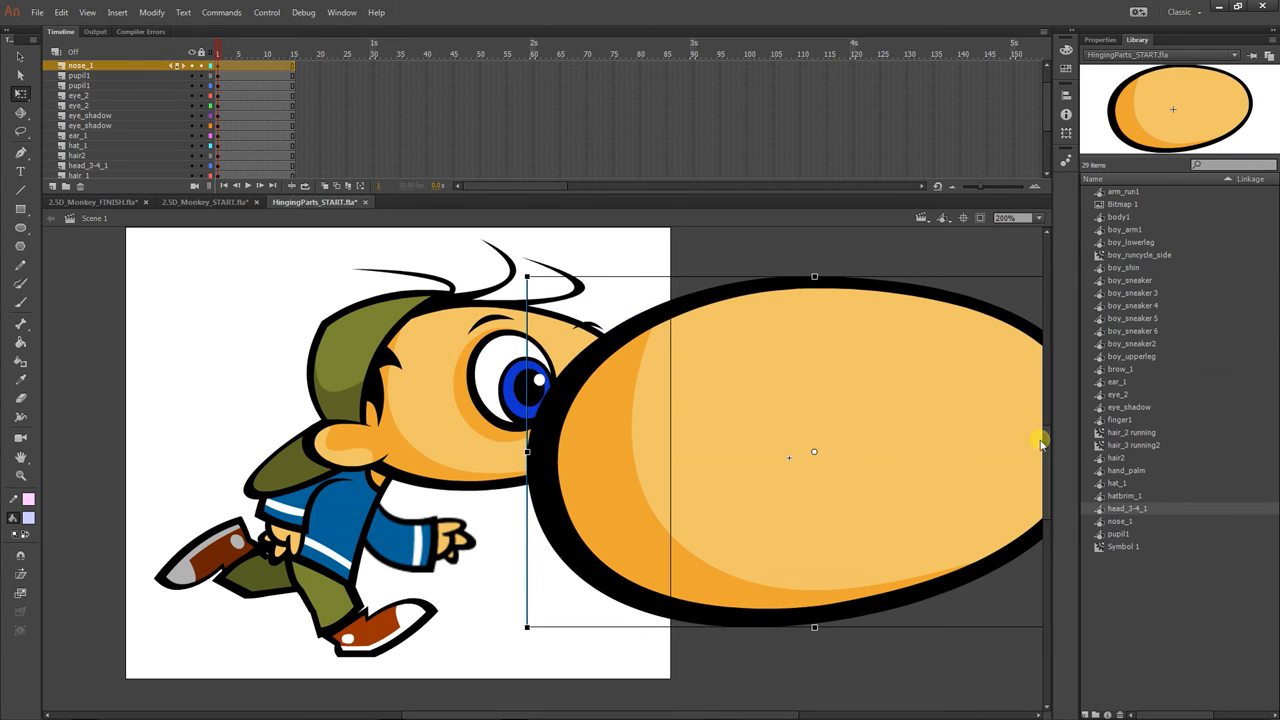
Step: Delete the boy_runcycle_side symbol from the library, undo the deletion, and undo the placement of the oversized head on the stage
{"action": "left_click", "coordinate": [1144, 257]}
{"action": "left_click_drag", "start_coordinate": [1146, 260], "coordinate": [1008, 284]}
{"action": "key", "text": "Delete"}
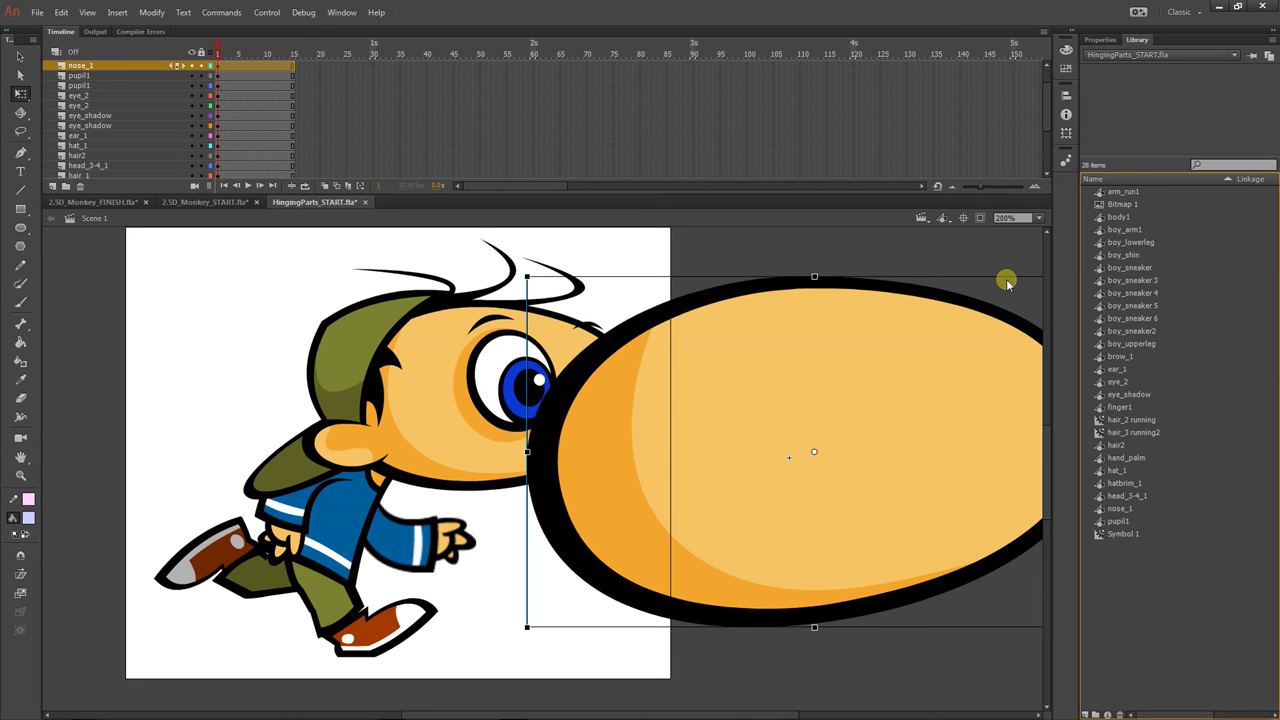
{"action": "key", "text": "ctrl+z"}
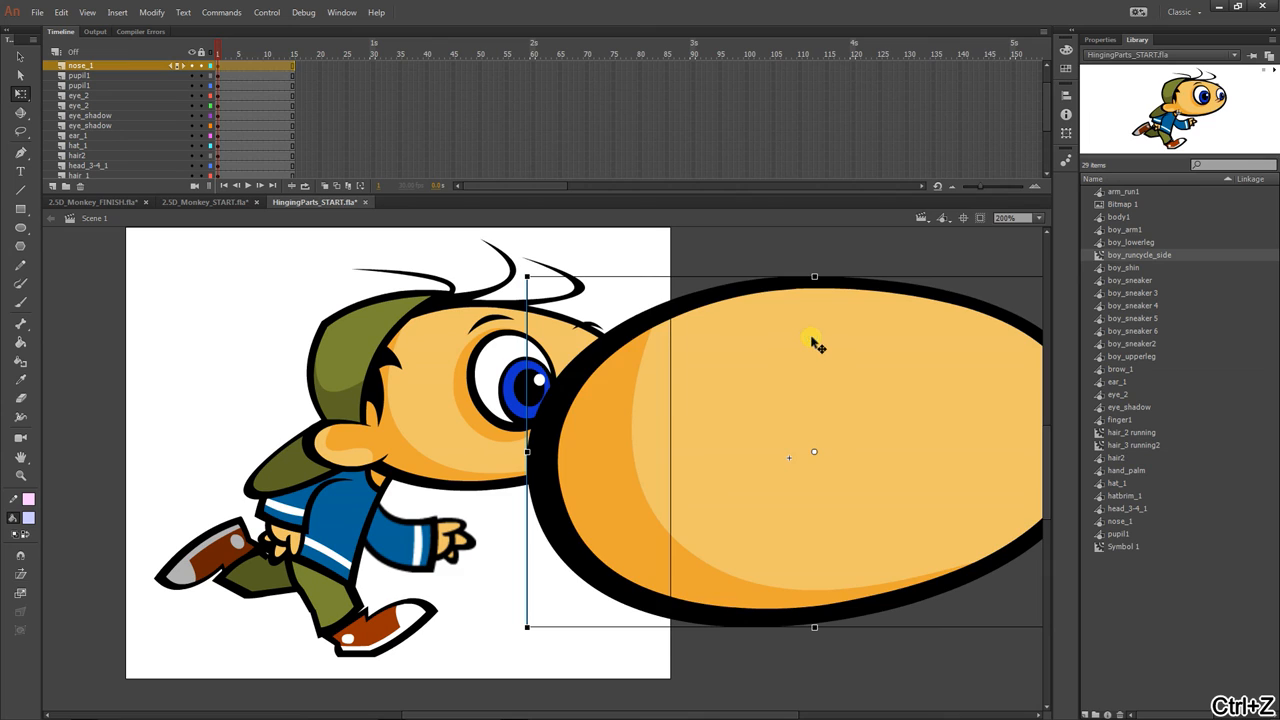
{"action": "key", "text": "ctrl+z"}
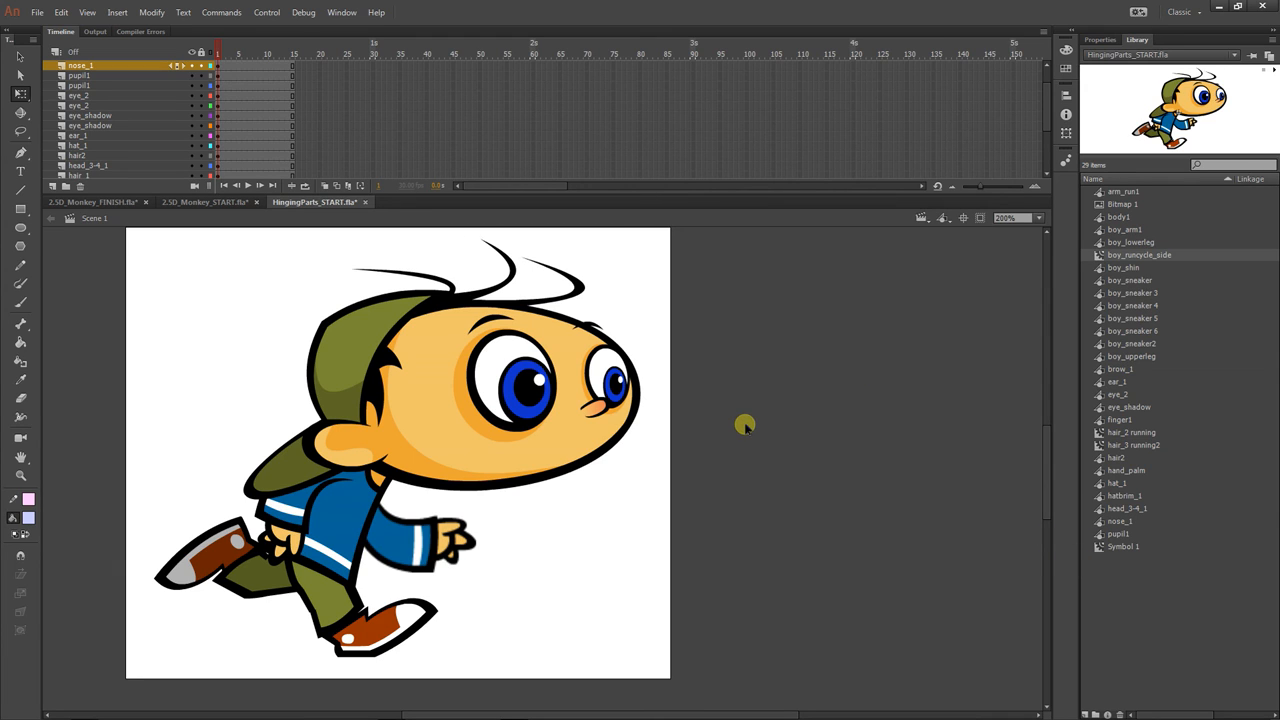
Step: Delete the head_3-4_1 symbol from the library and undo the deletion
{"action": "left_click", "coordinate": [1110, 508]}
{"action": "key", "text": "Delete"}
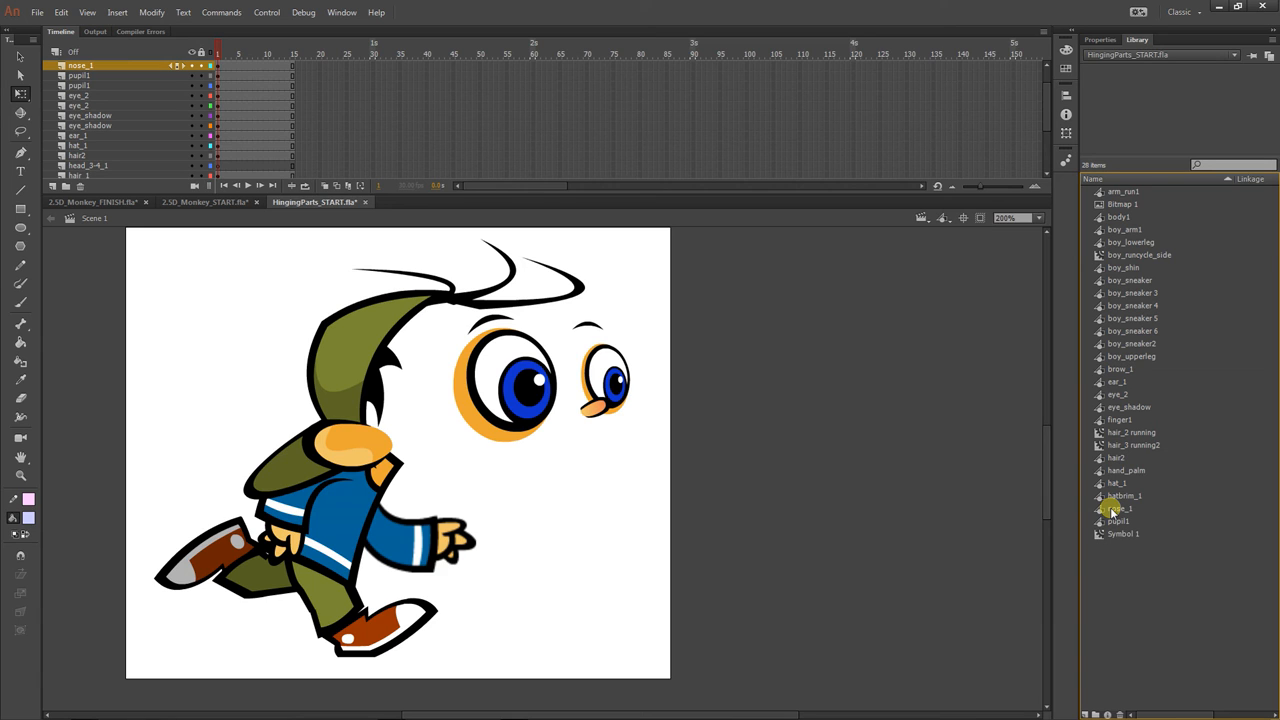
{"action": "key", "text": "ctrl+z"}
Step: Delete the boy's head from the stage, add a head_3-4_1 instance from the library, and undo both changes
{"action": "left_click", "coordinate": [585, 440]}
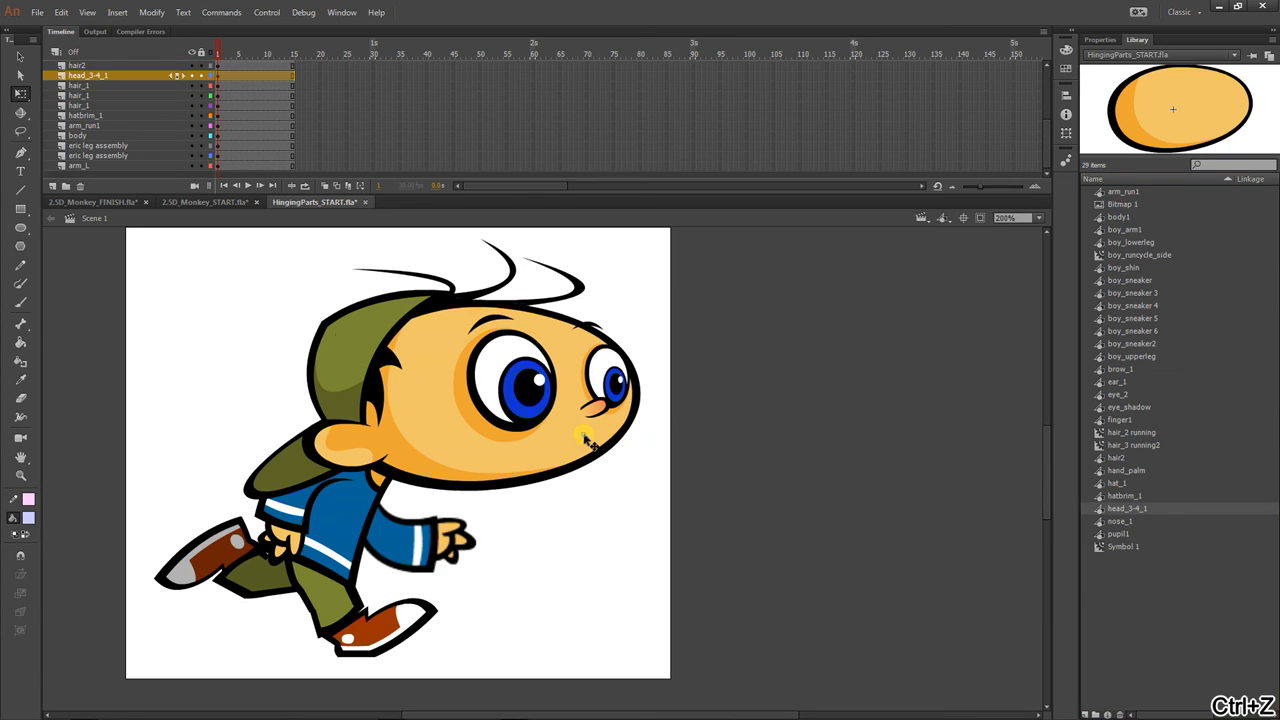
{"action": "key", "text": "Delete"}
{"action": "left_click_drag", "start_coordinate": [1120, 508], "coordinate": [731, 502]}
{"action": "key", "text": "ctrl+z"}
{"action": "key", "text": "ctrl+z"}
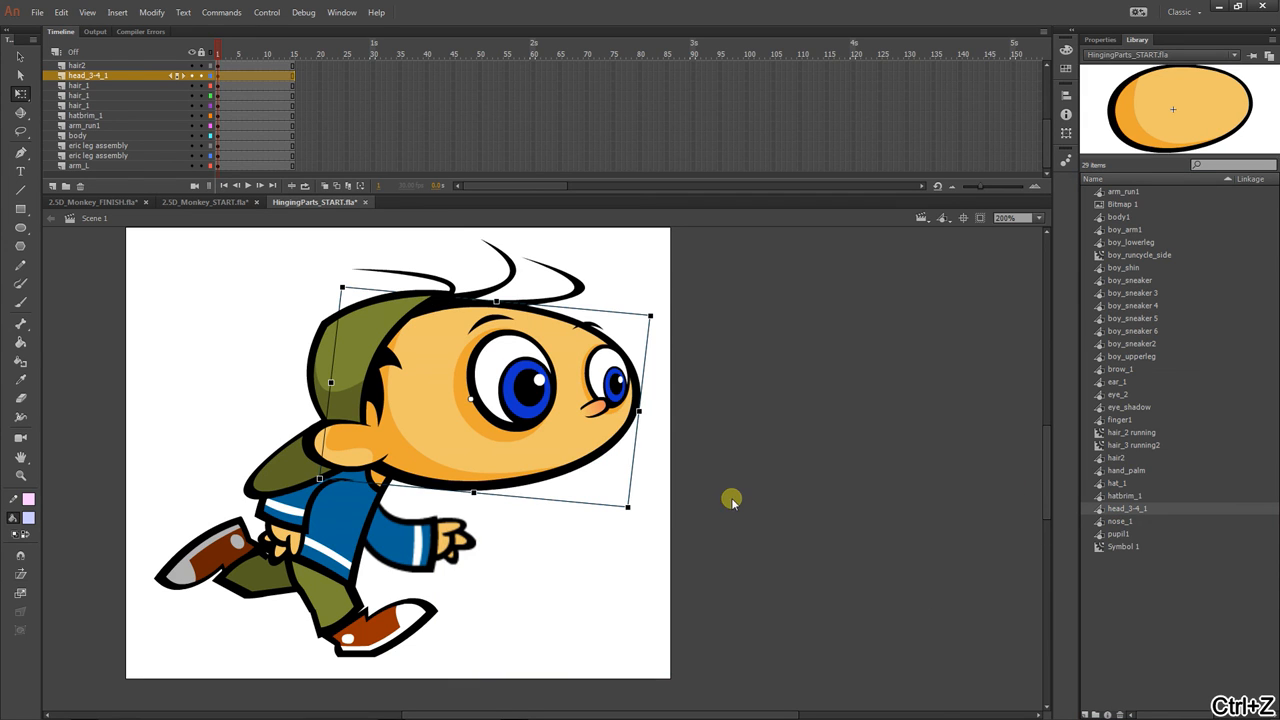
{"action": "left_click", "coordinate": [1112, 509]}
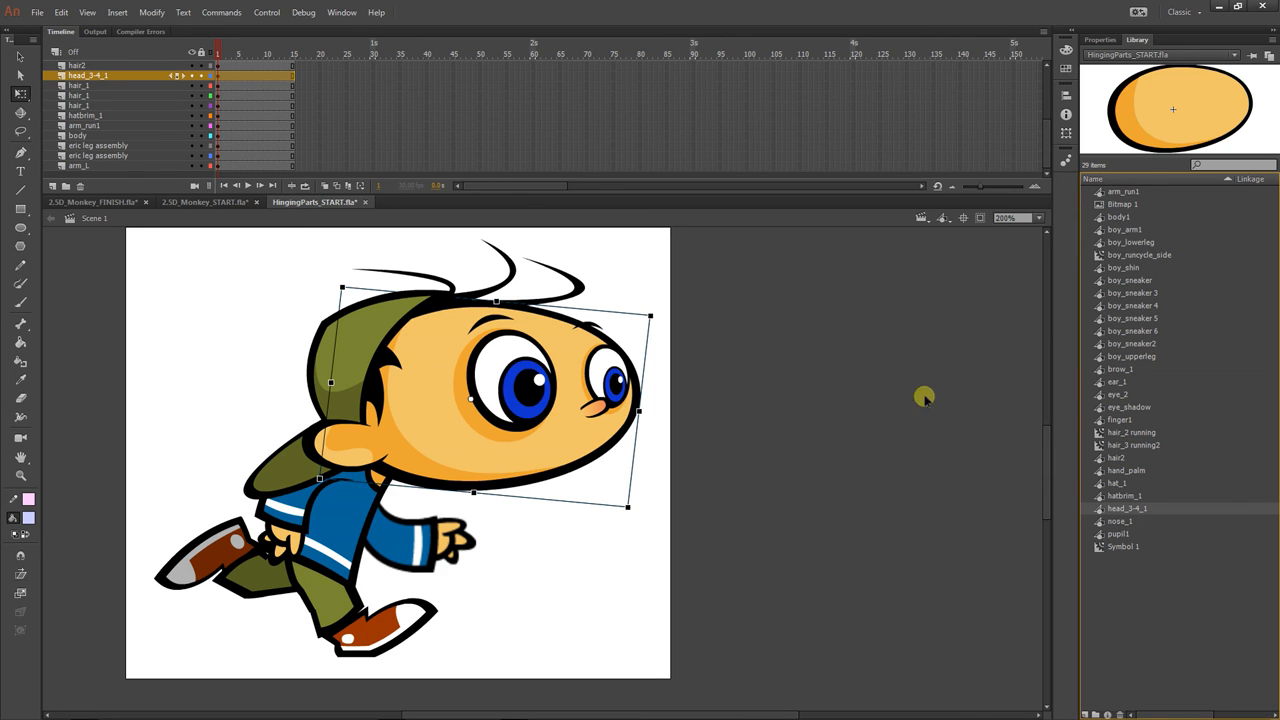
Step: View the 2.5D_Monkey_START and 2.5D_Monkey_FINISH documents, and return to HingingParts_START
{"action": "left_click", "coordinate": [168, 202]}
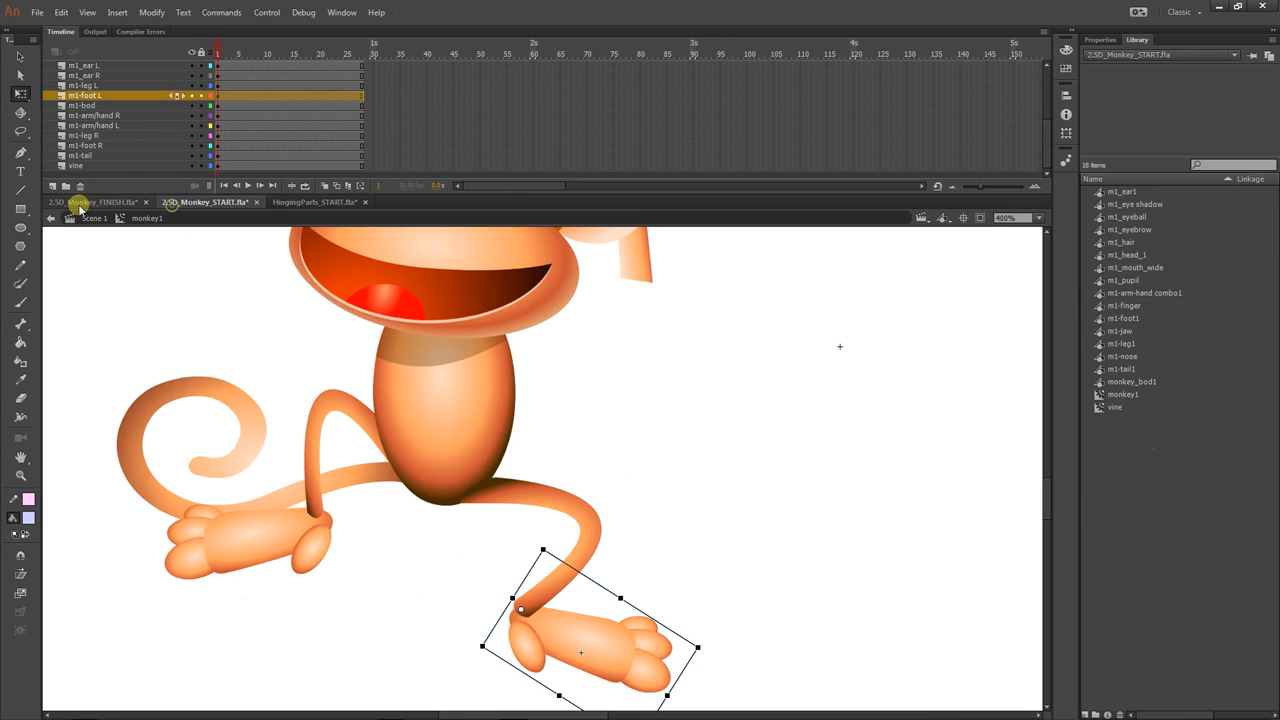
{"action": "left_click", "coordinate": [92, 202]}
{"action": "left_click", "coordinate": [300, 203]}
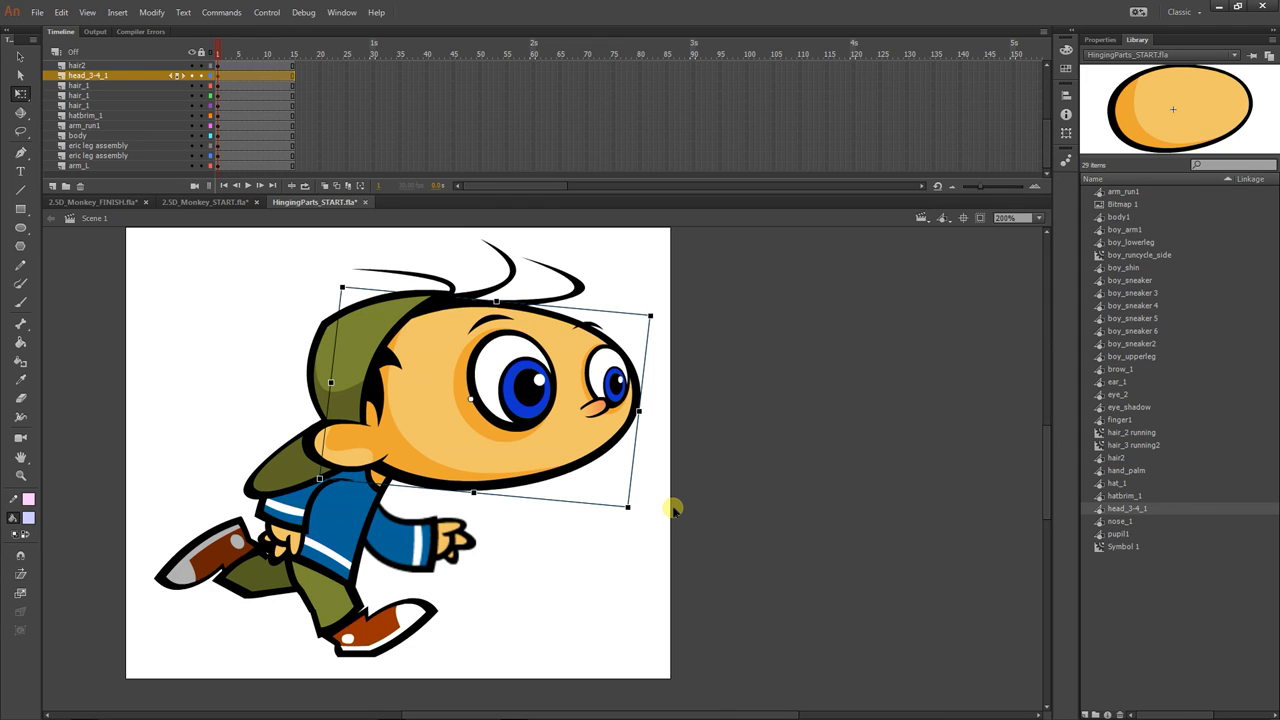
Step: Save the boy document and save a copy of it as HingingParts_STARTb.fla in the characterPrep folder
{"action": "key", "text": "ctrl+s"}
{"action": "left_click", "coordinate": [35, 13]}
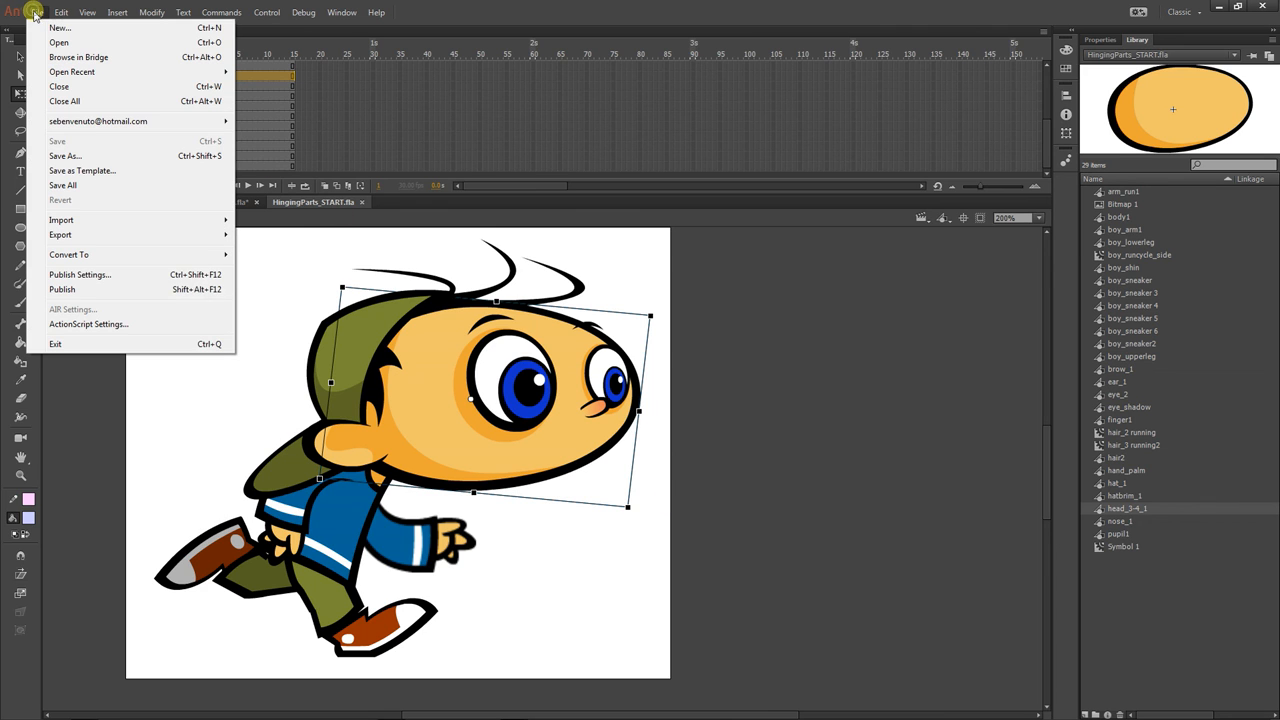
{"action": "left_click", "coordinate": [86, 156]}
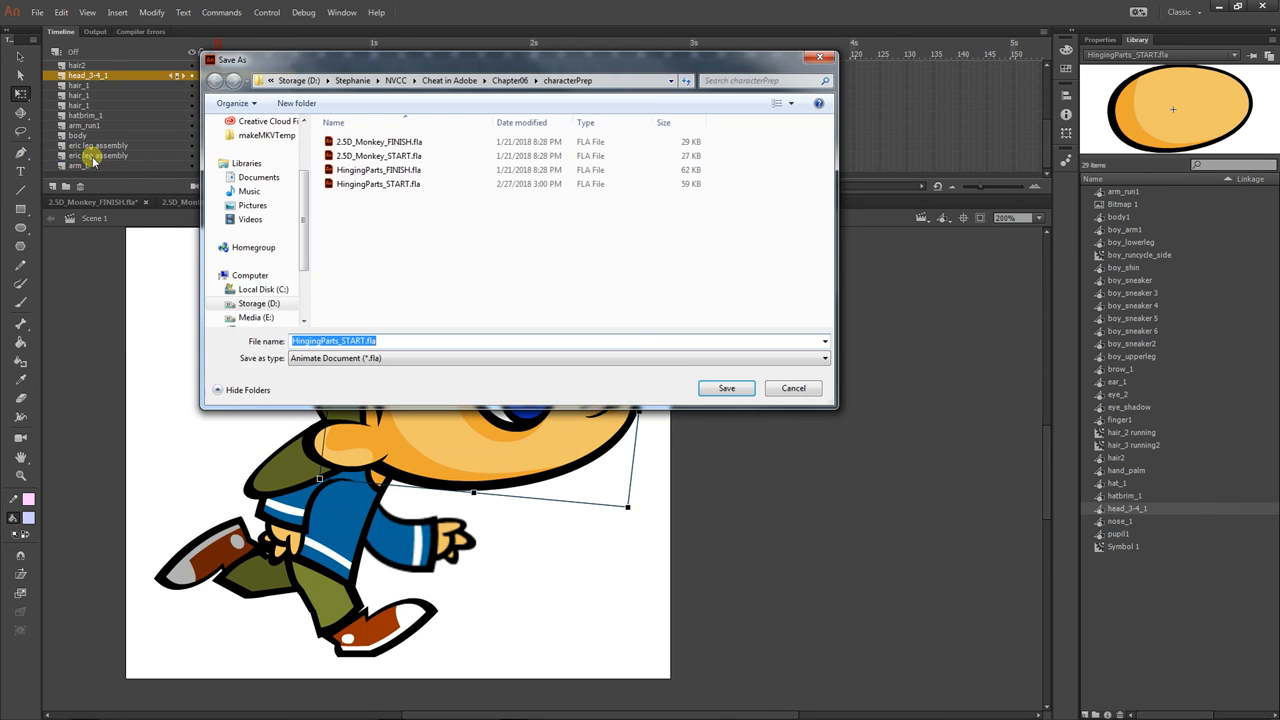
{"action": "left_click", "coordinate": [360, 342]}
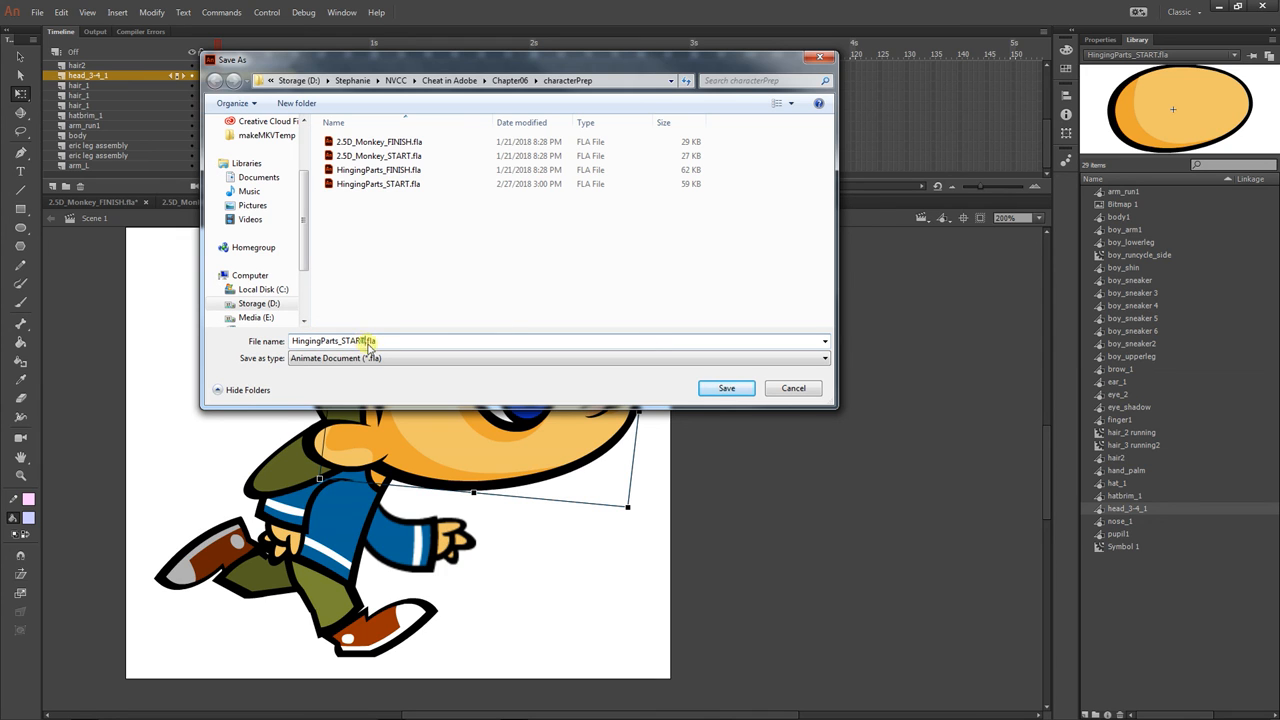
{"action": "type", "text": "b"}
{"action": "left_click", "coordinate": [738, 391]}
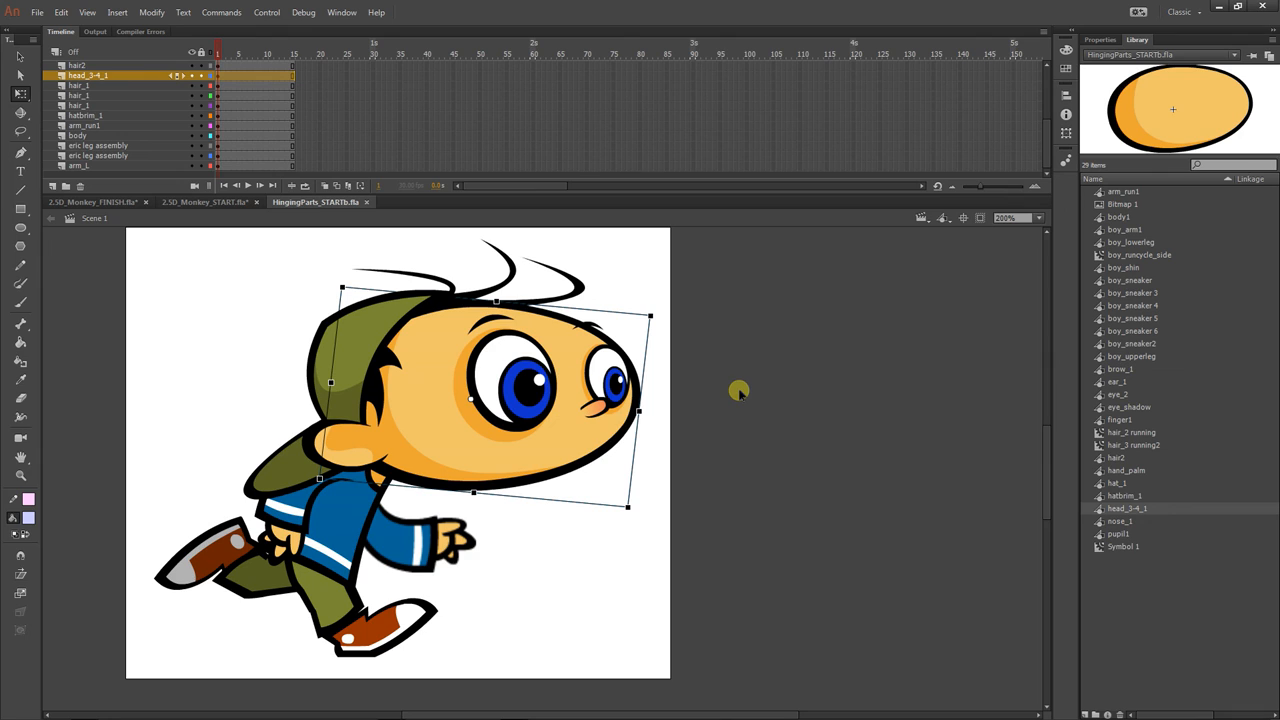